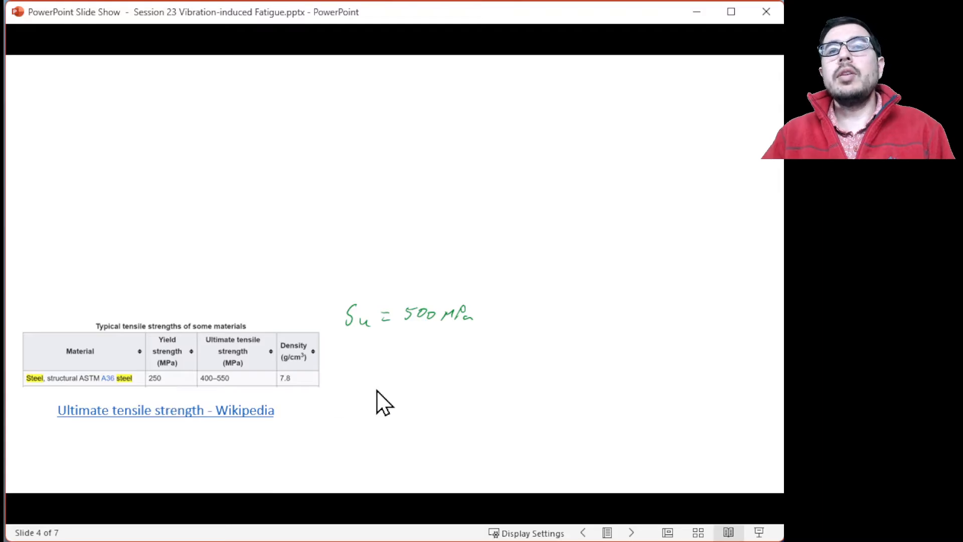
left_click_drag(361, 343, 353, 358)
left_click_drag(367, 354, 359, 366)
left_click_drag(359, 361, 367, 360)
left_click_drag(375, 348, 385, 353)
left_click_drag(395, 345, 403, 351)
left_click_drag(400, 346, 400, 357)
mouse_move(408, 348)
left_mouse_down()
mouse_move(406, 361)
mouse_move(417, 344)
left_mouse_up()
left_click_drag(421, 349, 420, 350)
mouse_move(431, 359)
left_mouse_down()
mouse_move(440, 352)
mouse_move(447, 360)
left_mouse_up()
left_click_drag(450, 354, 459, 358)
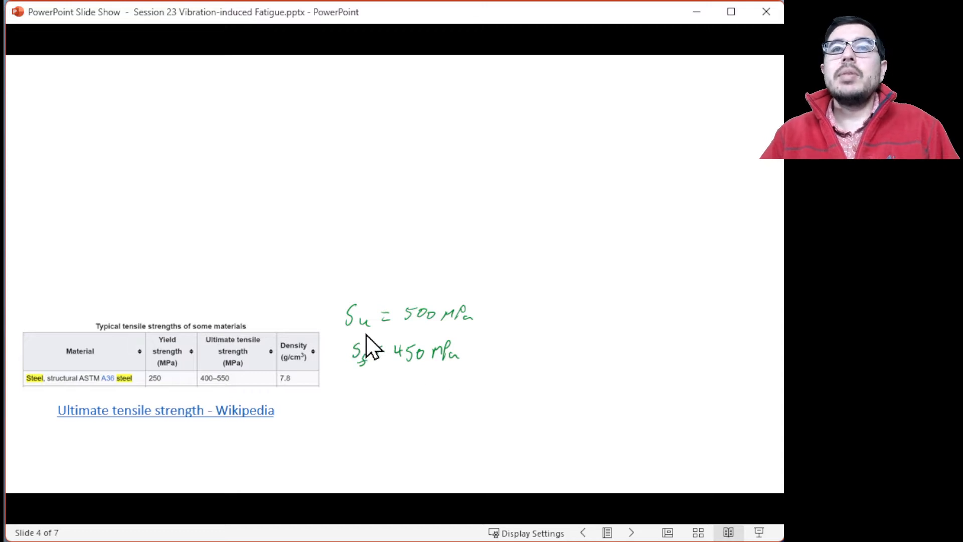
left_click(405, 392)
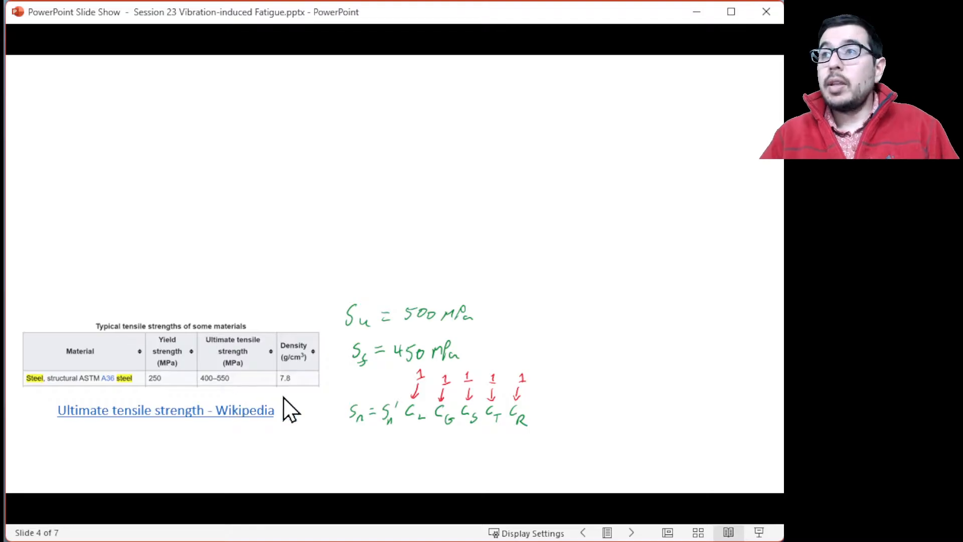
mouse_move(354, 454)
left_mouse_down()
mouse_move(358, 472)
mouse_move(427, 459)
mouse_move(452, 468)
left_mouse_up()
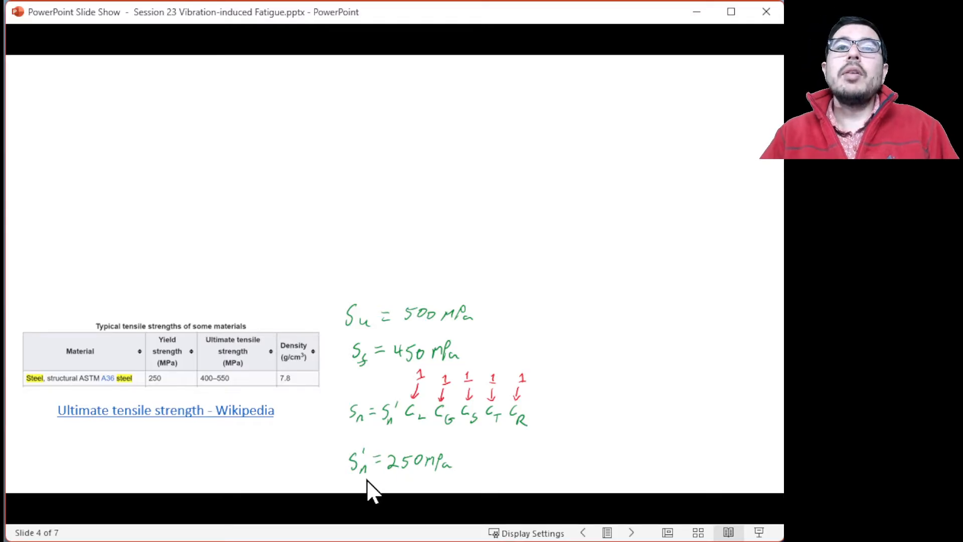
left_click(494, 477)
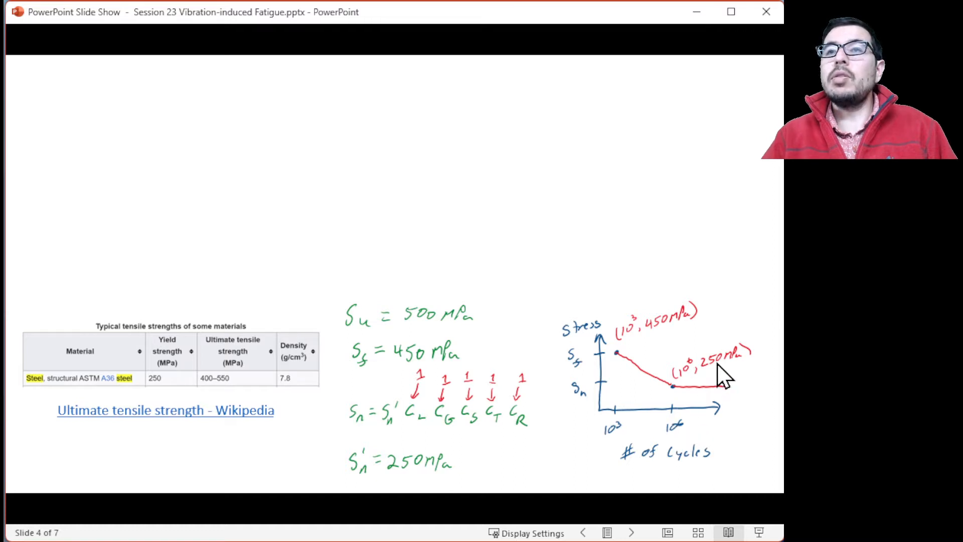
left_click(555, 407)
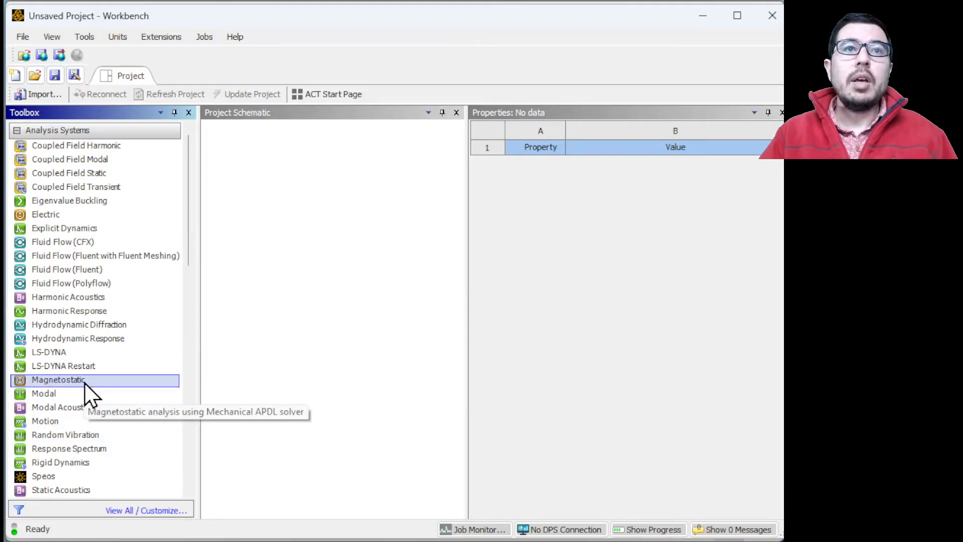
Add a Static Structural analysis system to the project schematic and open its Engineering Data.
scroll(85, 384, "down", 2)
left_click_drag(76, 421, 286, 231)
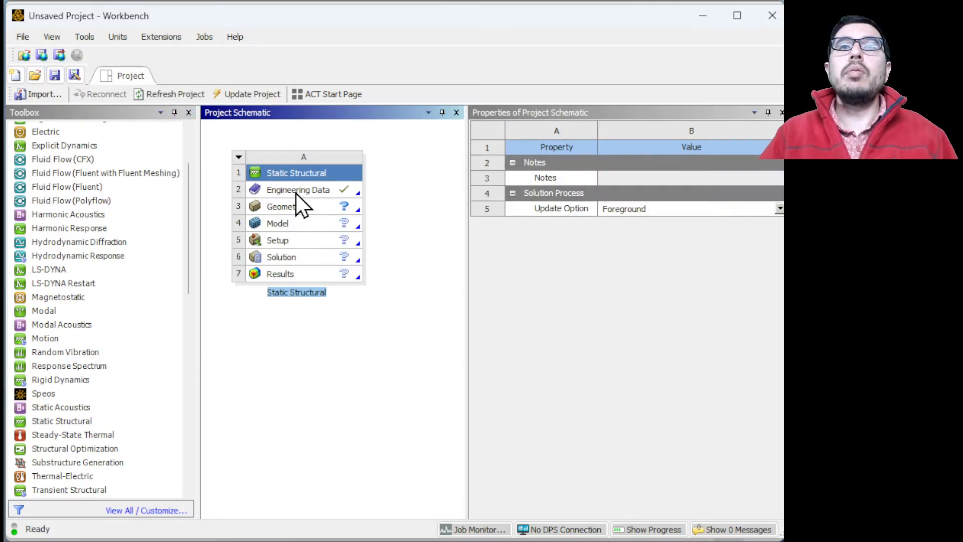
double_click(297, 190)
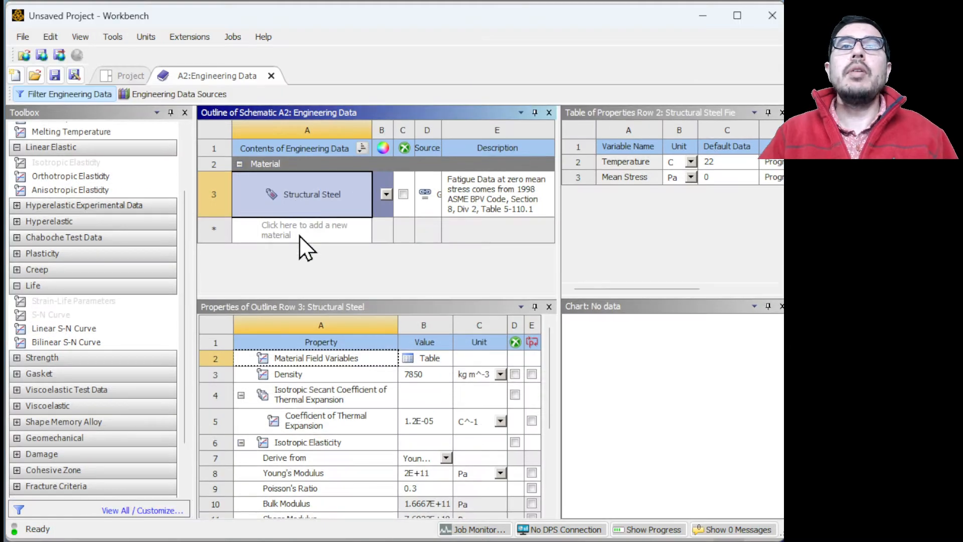
Add a new material named generic_steel to the engineering data.
left_click(302, 233)
type("gener")
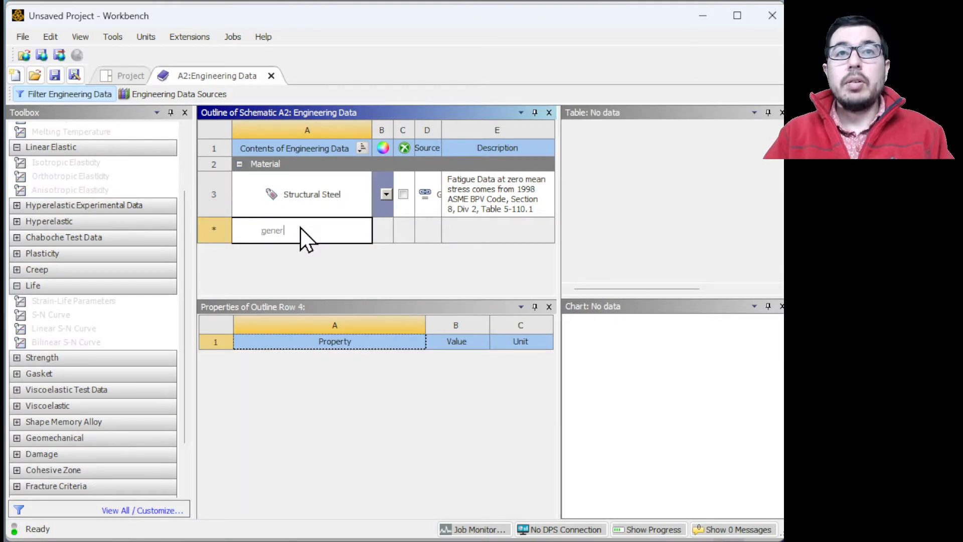
type("ic steel")
key("Return")
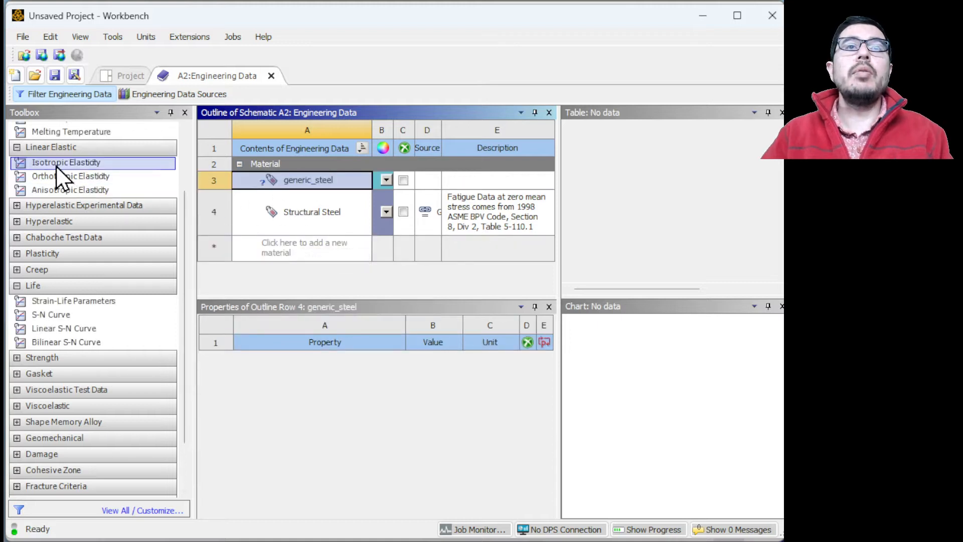
Assign the Density, Isotropic Elasticity and S-N Curve properties to the generic_steel material.
scroll(106, 201, "up", 3)
left_click_drag(45, 158, 284, 188)
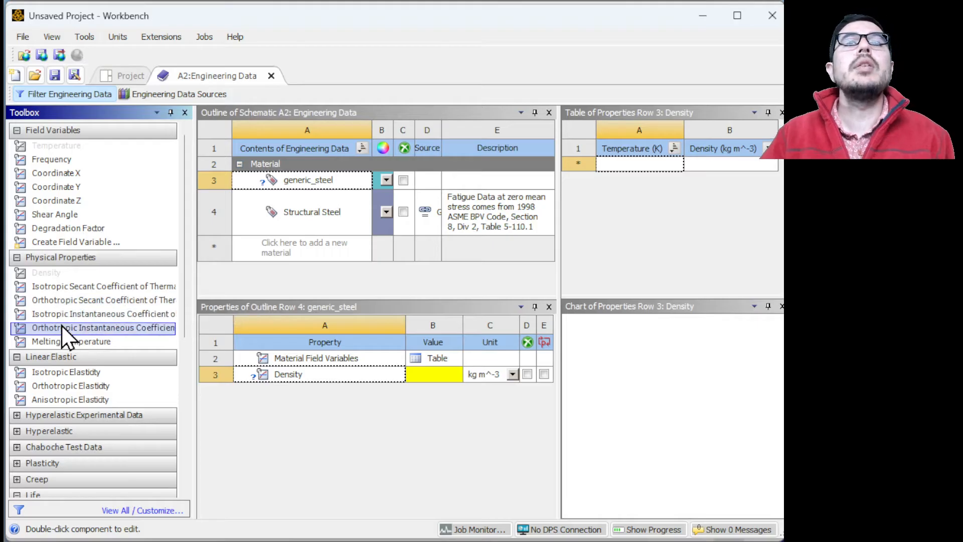
left_click_drag(42, 377, 302, 180)
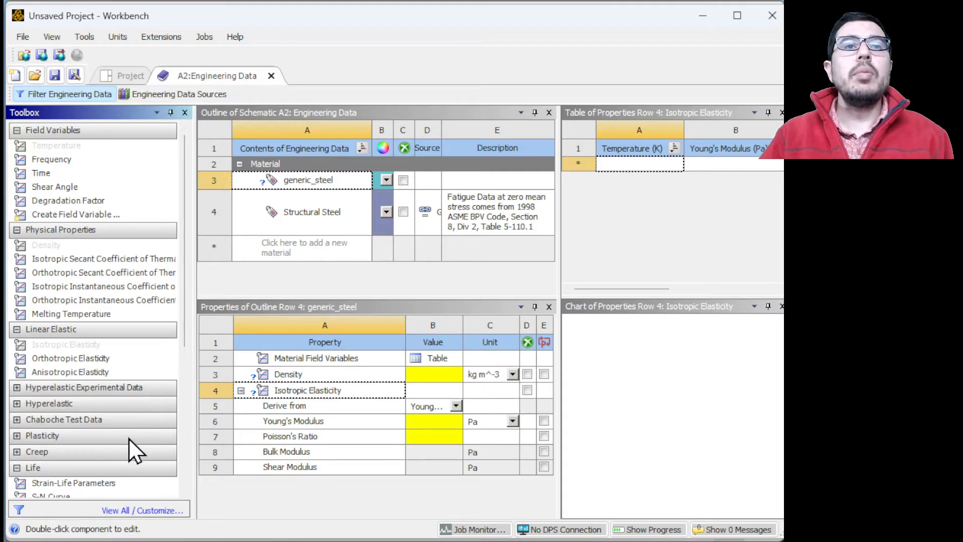
scroll(116, 445, "down", 2)
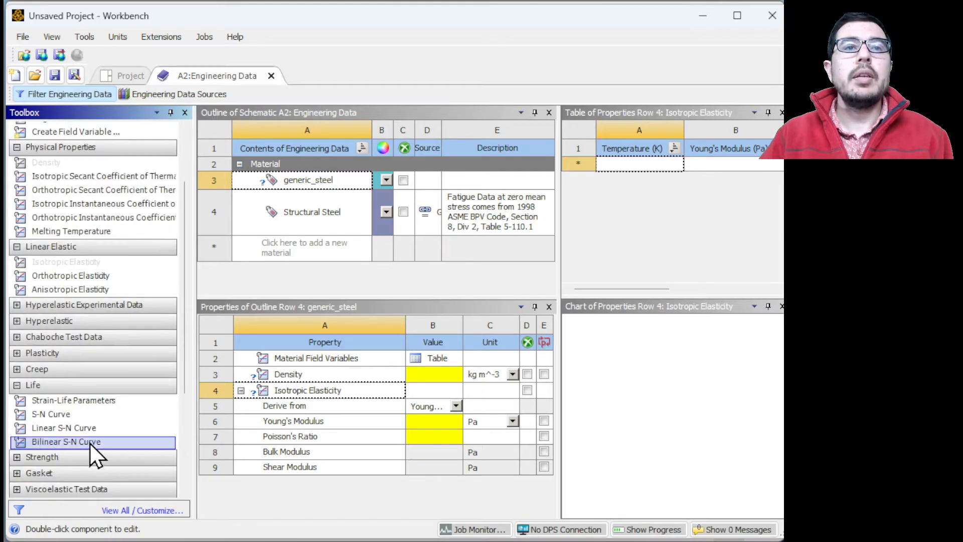
left_click_drag(49, 424, 306, 188)
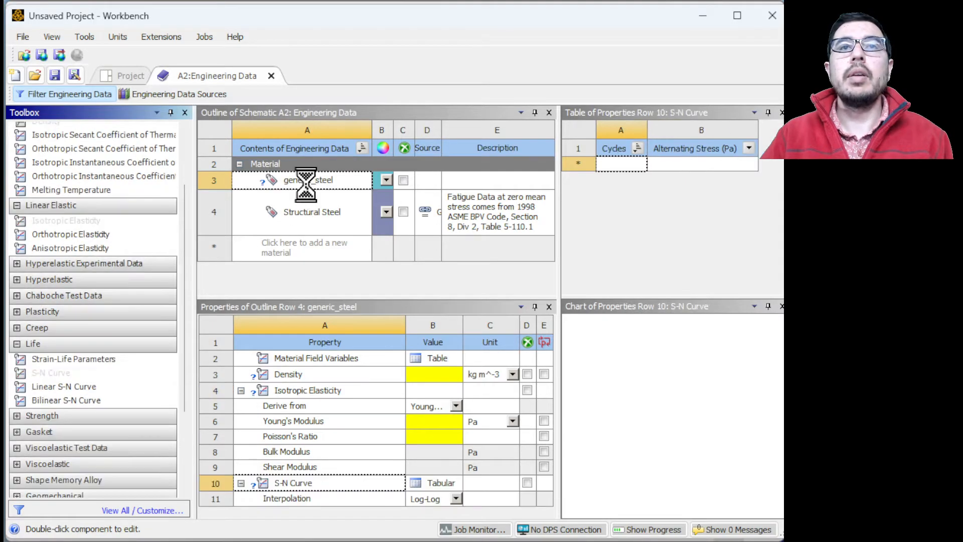
Set generic_steel's density to 7850 kg m^-3, Young's modulus to 200e9 Pa and Poisson's ratio to 0.3.
left_click(441, 378)
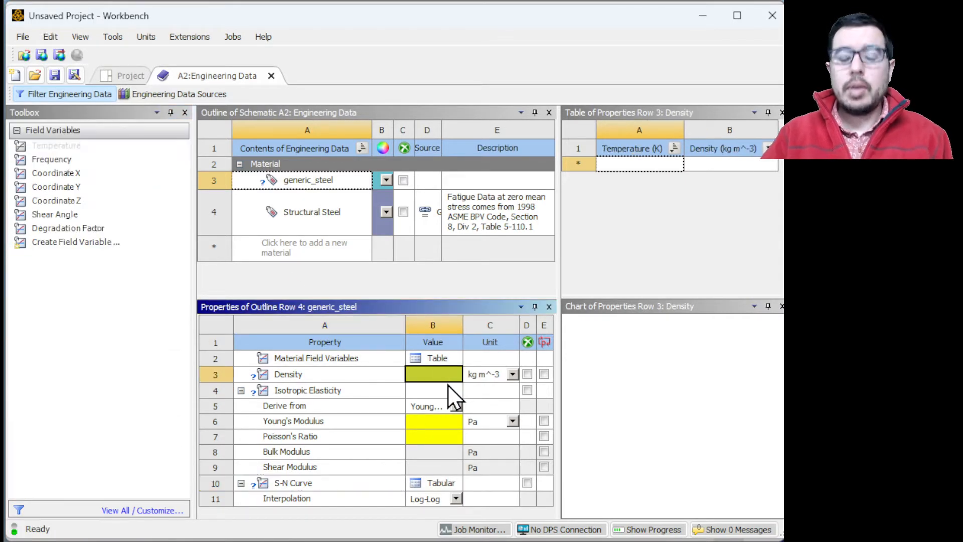
type("7850")
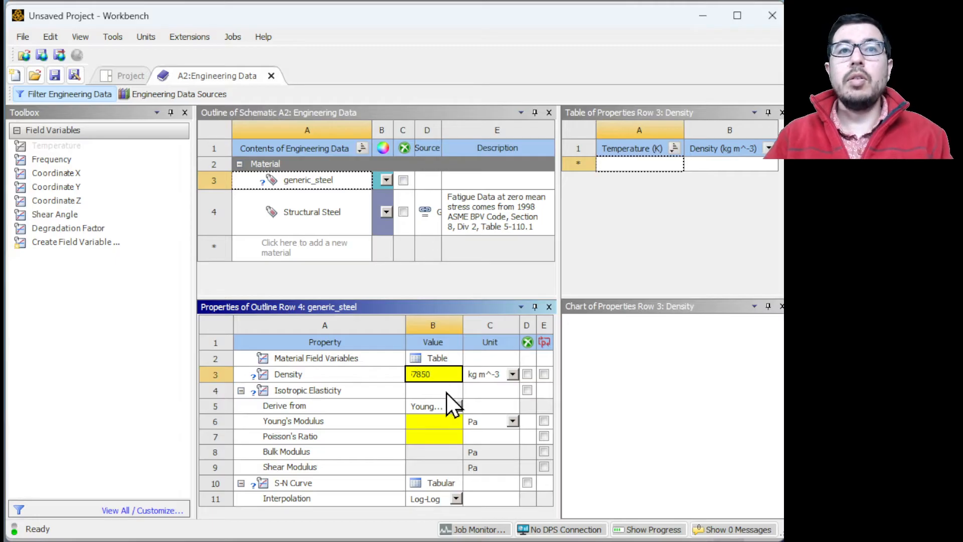
left_click(433, 423)
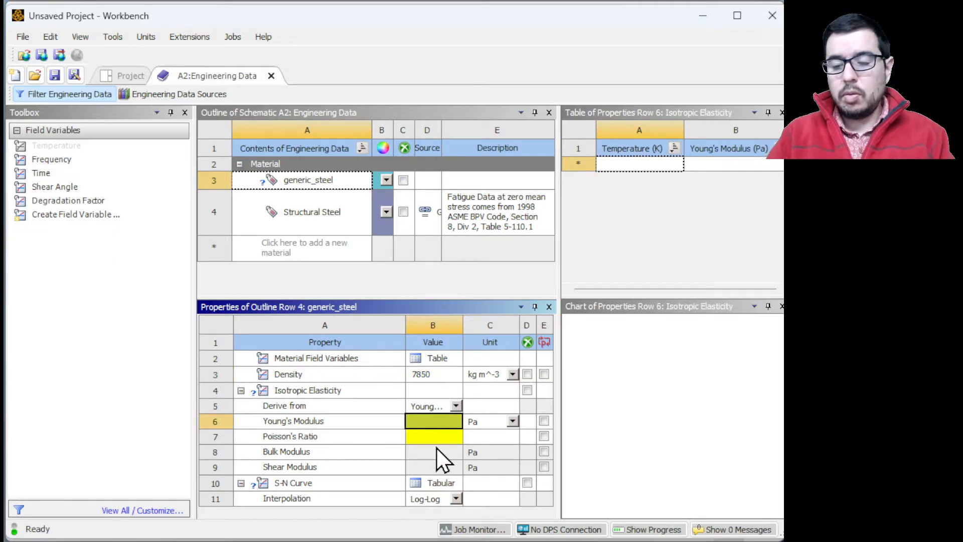
type("200e9")
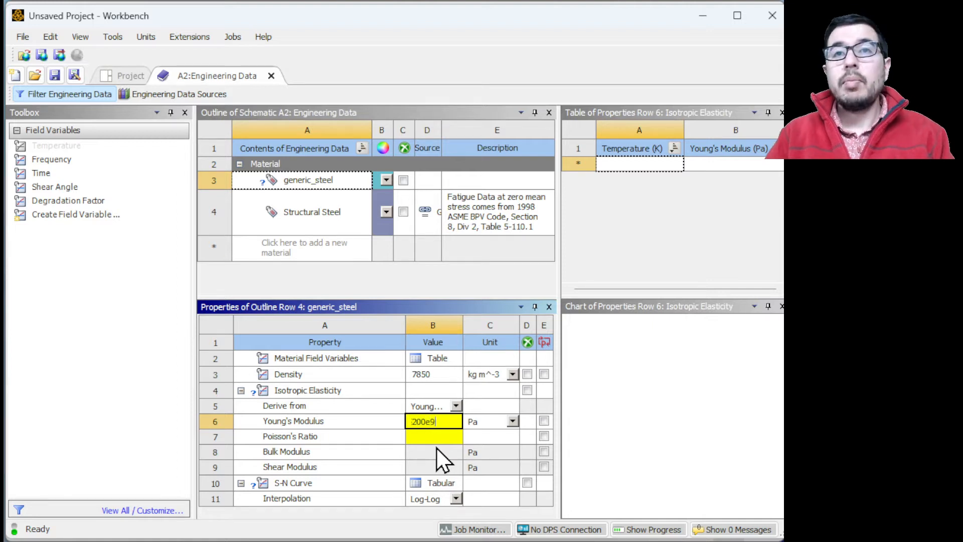
key("Return")
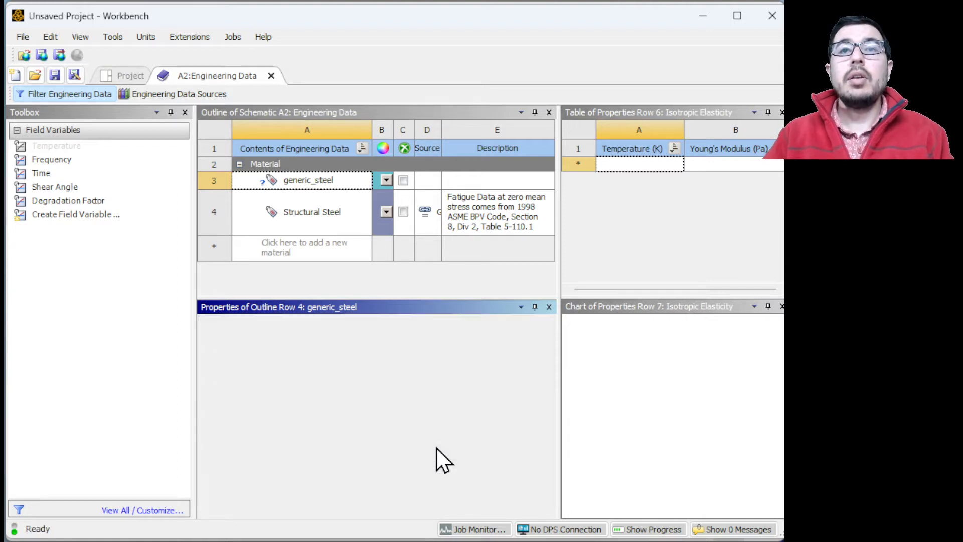
type("0.3")
key("Return")
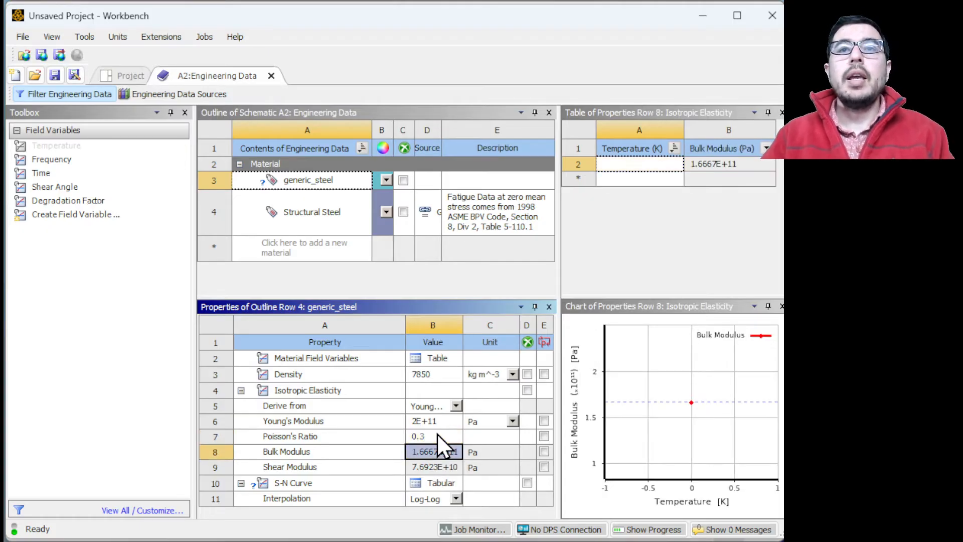
Open the S-N Curve table of generic_steel and enter its first point: 1000 cycles at 450e6 Pa alternating stress.
left_click(446, 484)
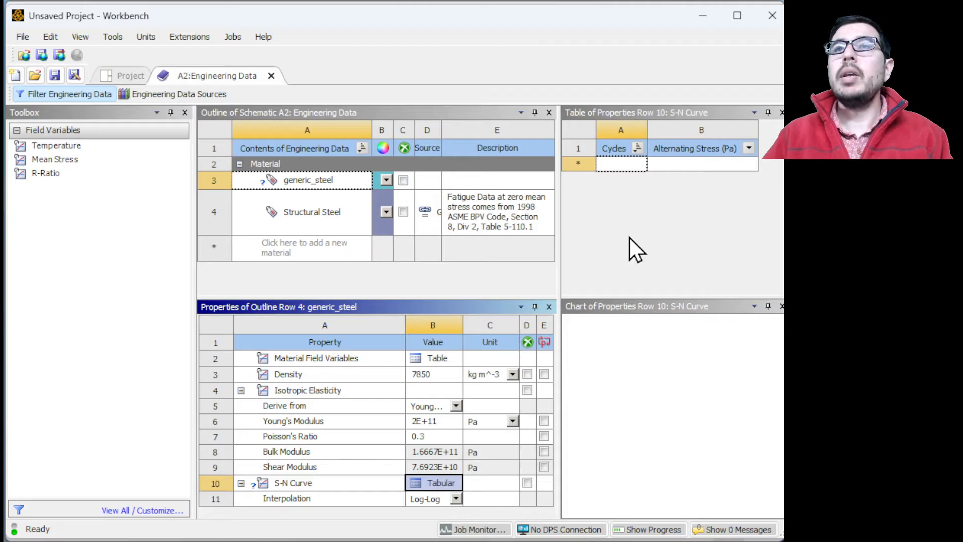
left_click(622, 164)
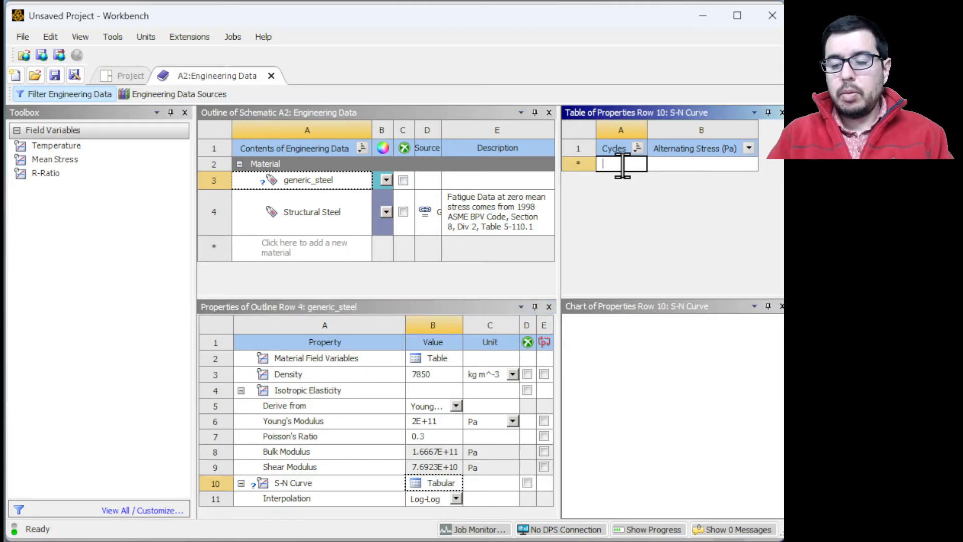
type("1000")
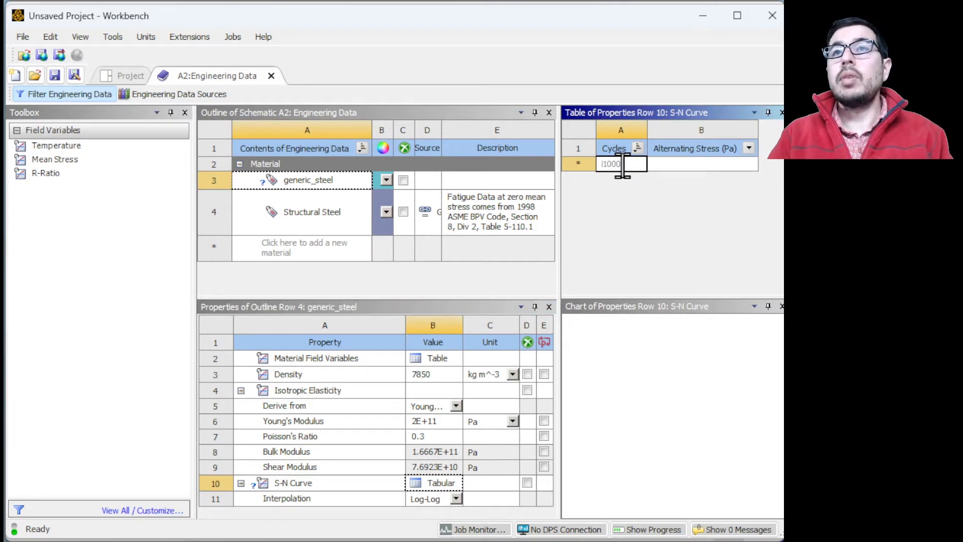
key("Tab")
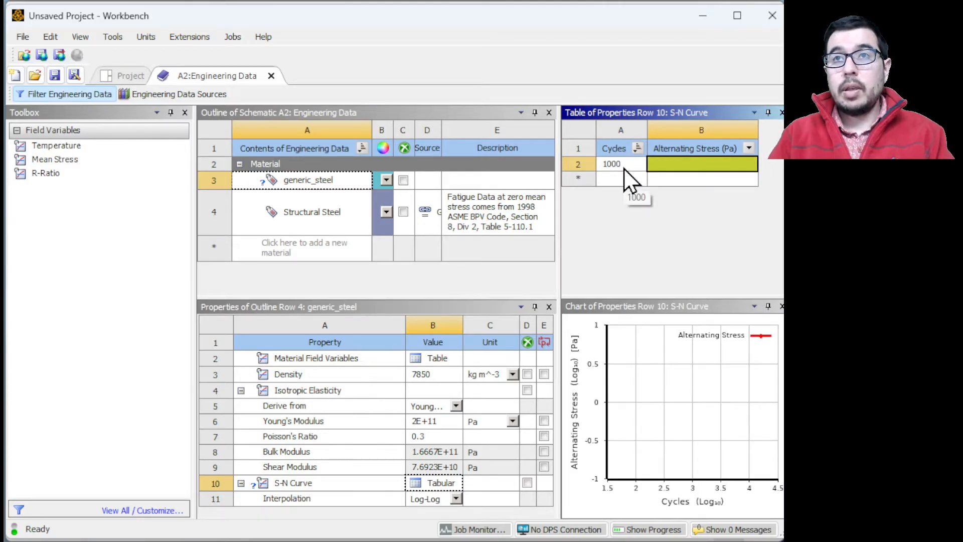
type("450")
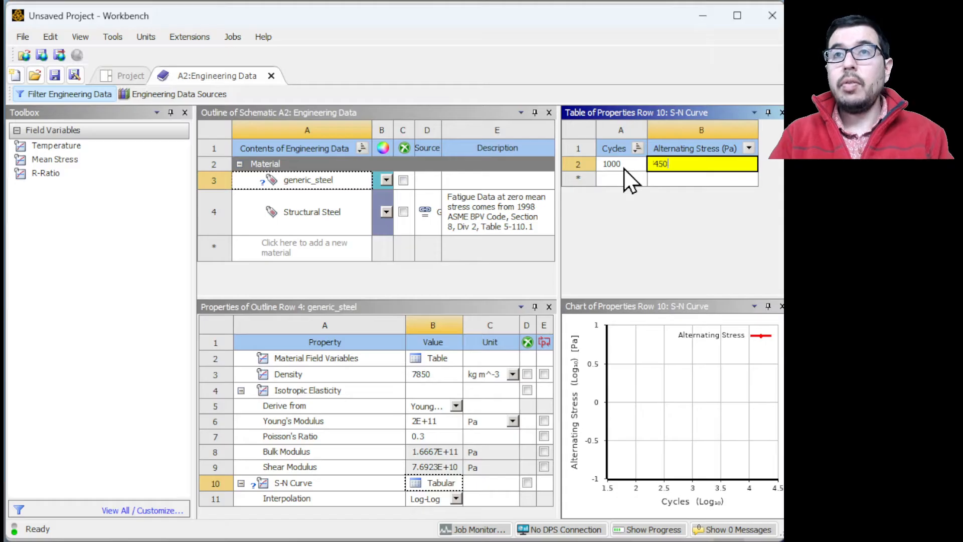
type("e")
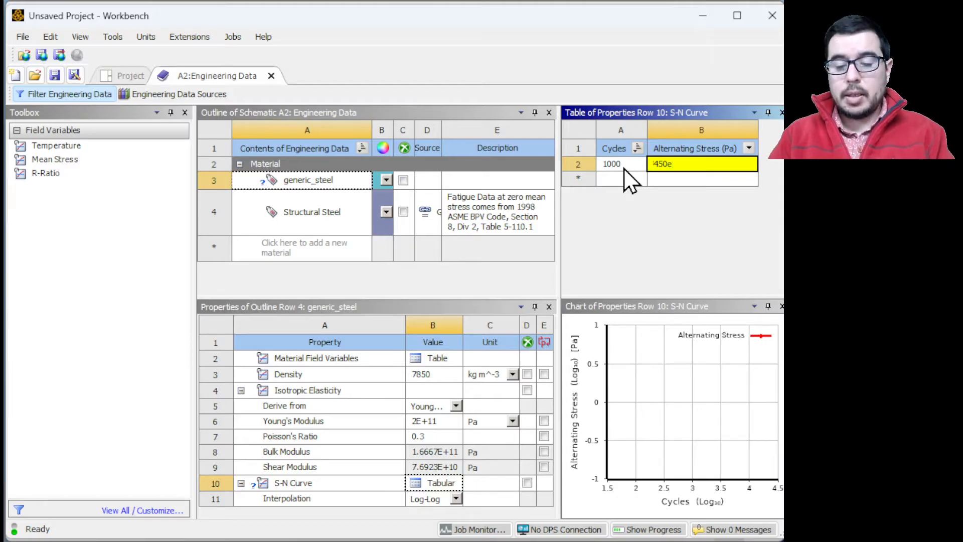
type("6")
key("Return")
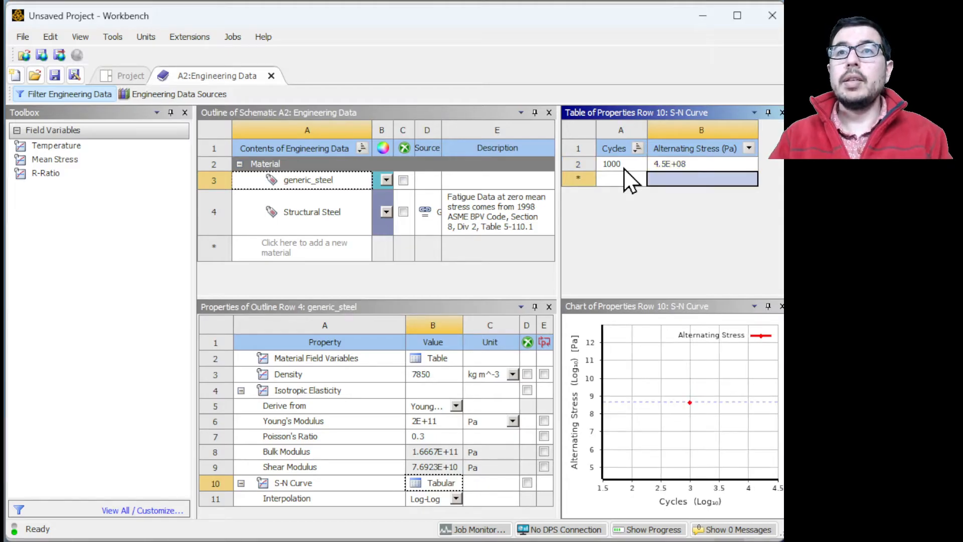
Add a second S-N curve point at 1e6 cycles with an alternating stress of 250e6 Pa.
left_click(627, 180)
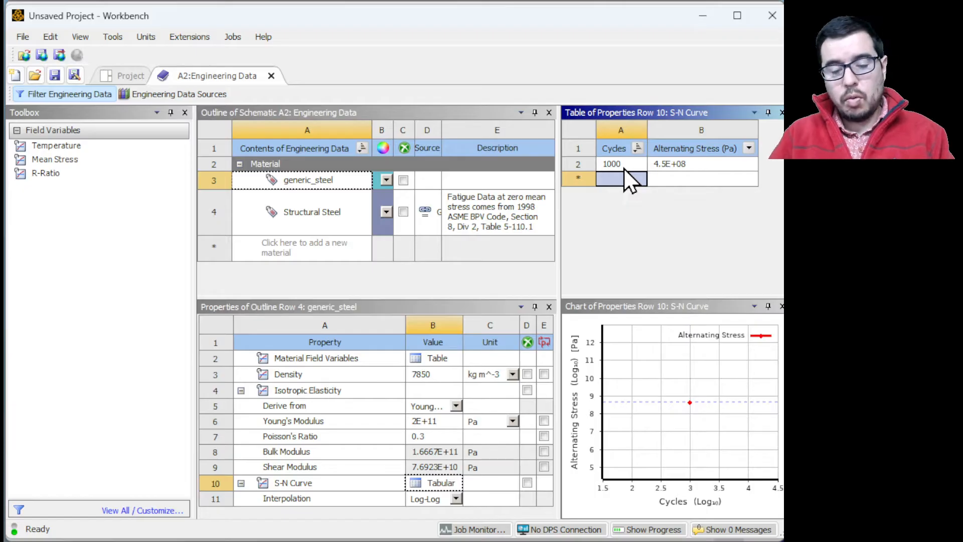
type("1e6")
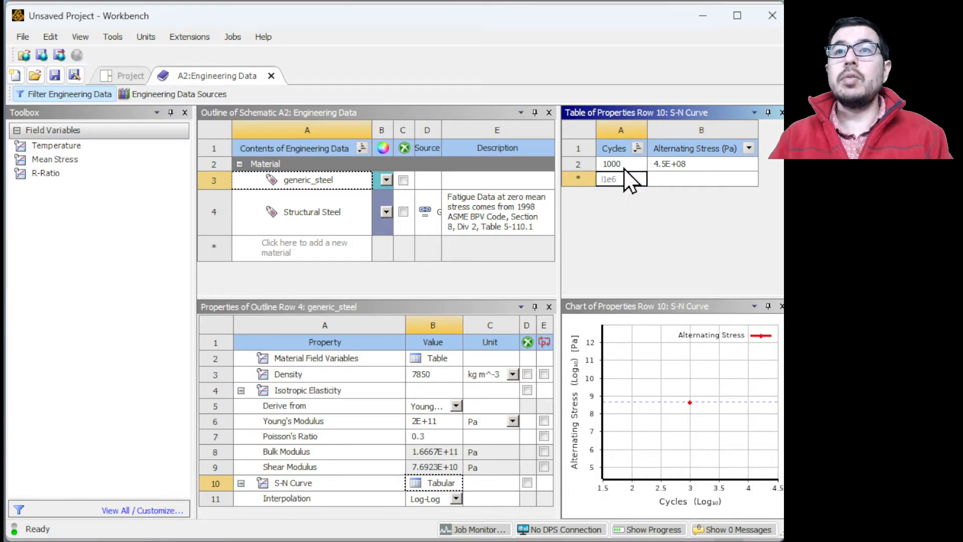
key("Tab")
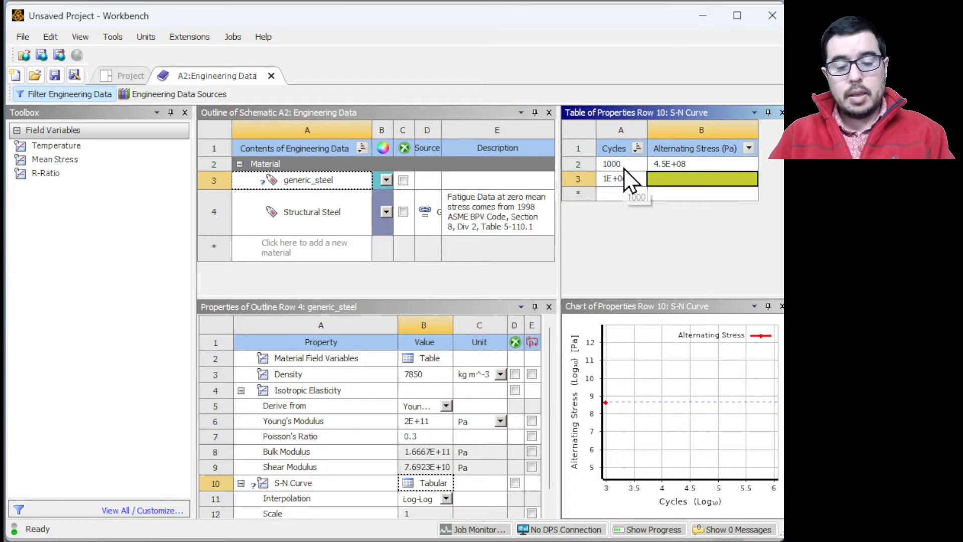
type("250e8")
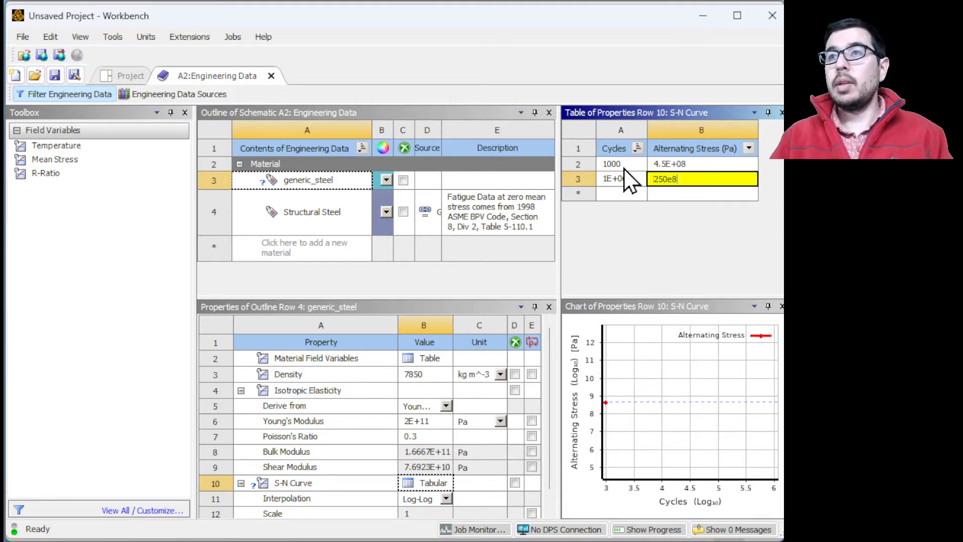
key("BackSpace")
type("6")
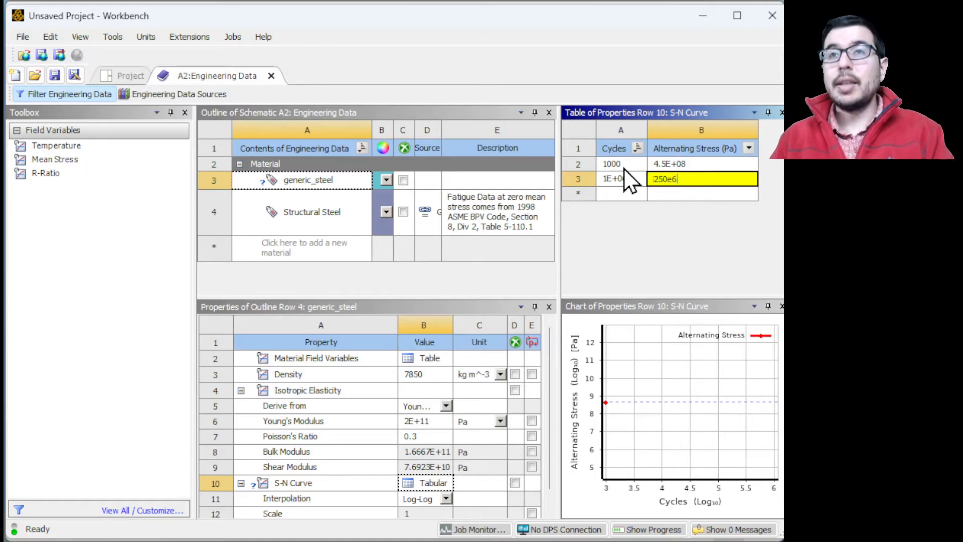
key("Return")
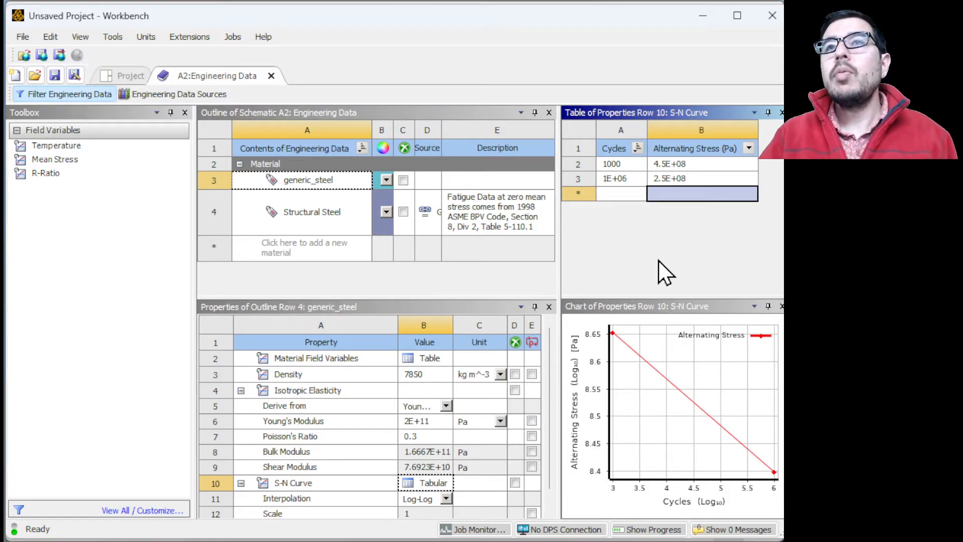
Add a third S-N curve point at 1e8 cycles with an alternating stress of 2.5e8 Pa.
left_click(623, 195)
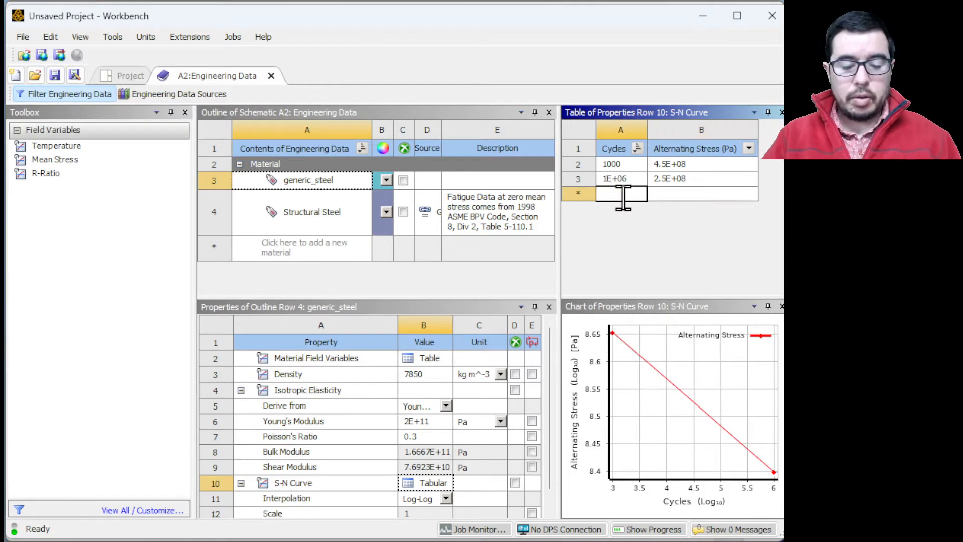
type("1e8")
key("Tab")
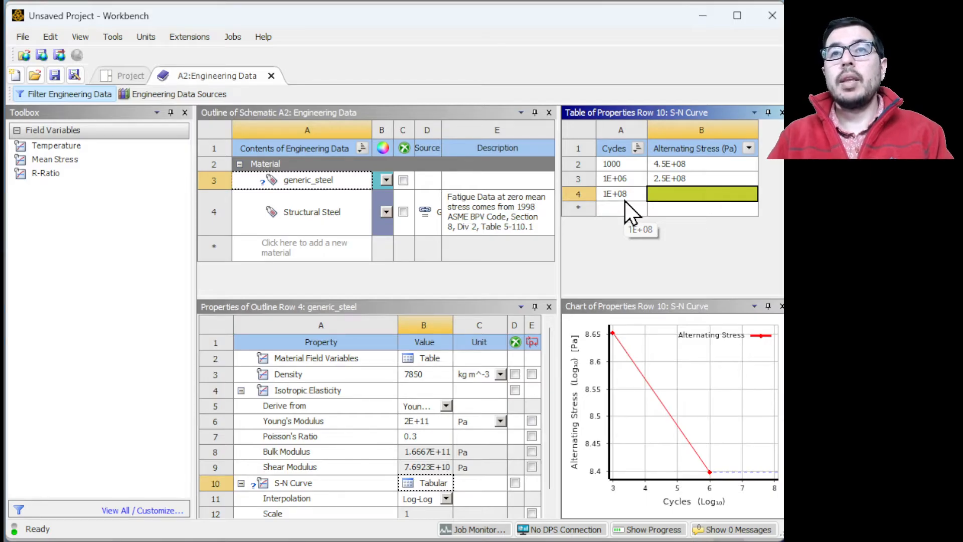
type("2.5e8")
key("Return")
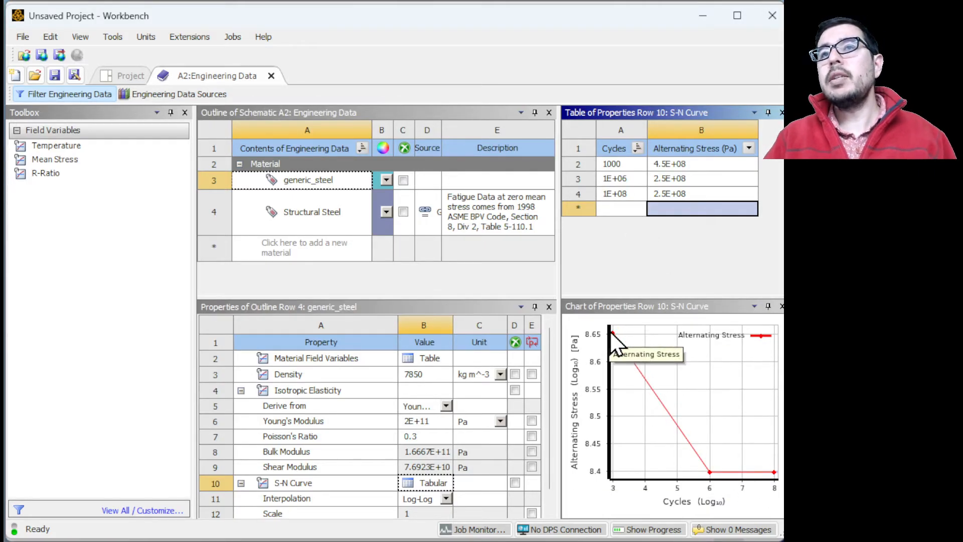
Delete the third point, 1E+08 cycles at 2.5E+08 Pa, from generic_steel's S-N Curve table.
mouse_move(612, 333)
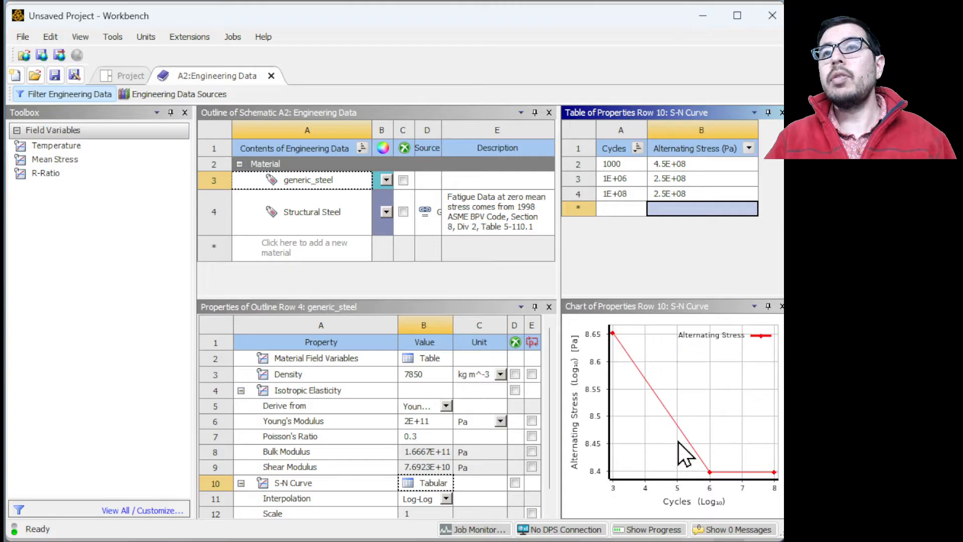
mouse_move(710, 473)
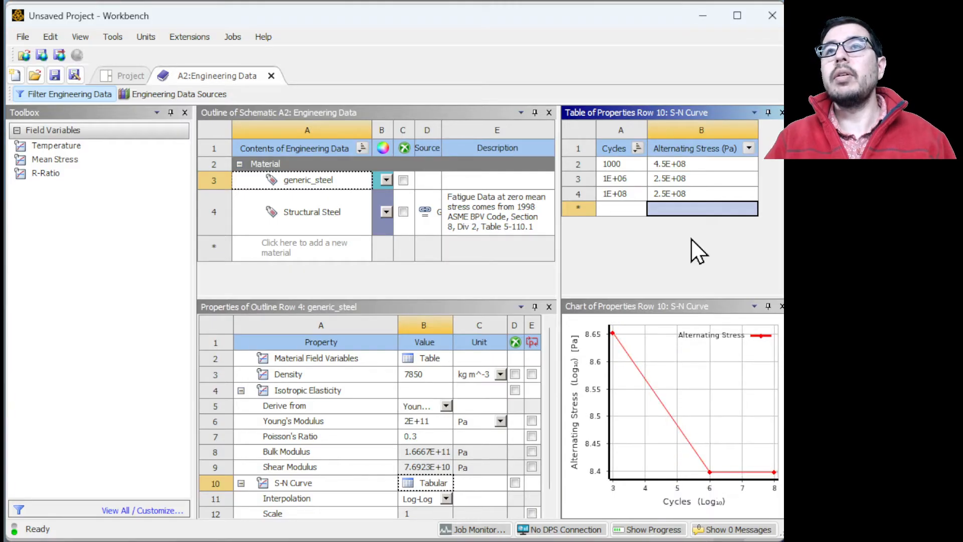
left_click(575, 194)
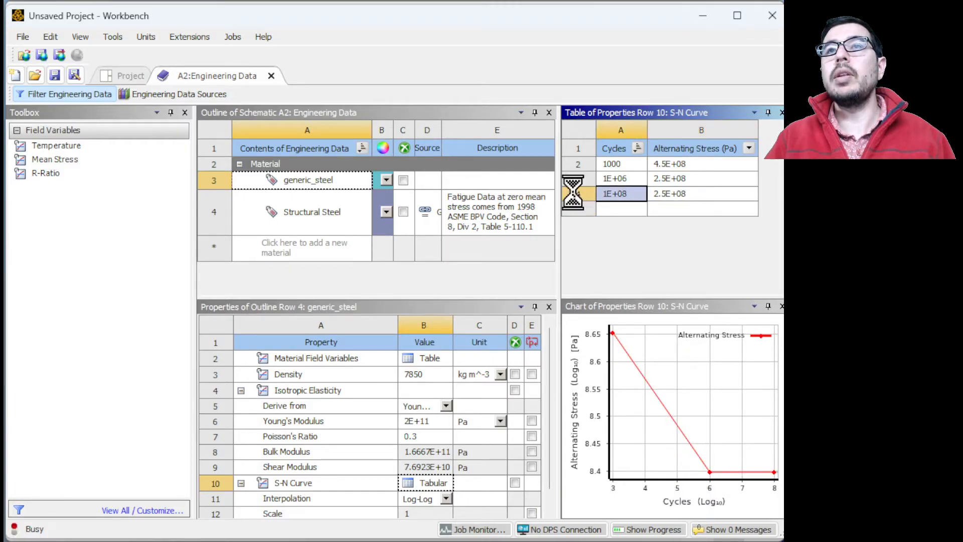
right_click(575, 195)
left_click(614, 245)
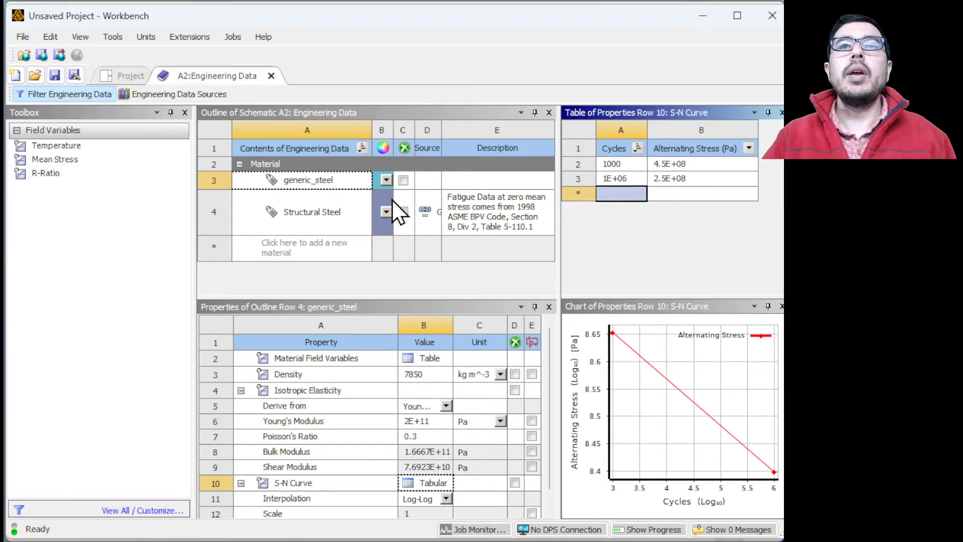
Make generic_steel the default solid material for the model and return to the project schematic.
left_click(326, 181)
right_click(326, 181)
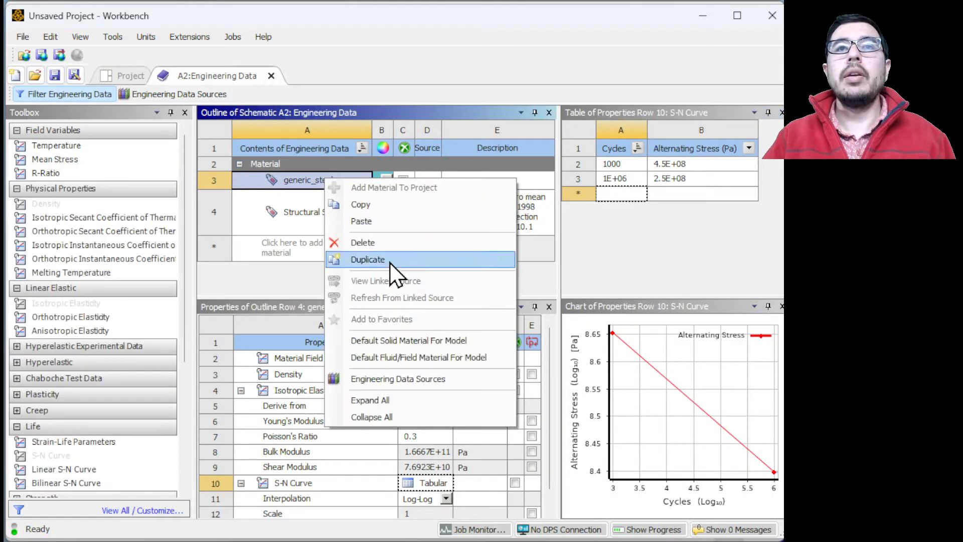
left_click(424, 344)
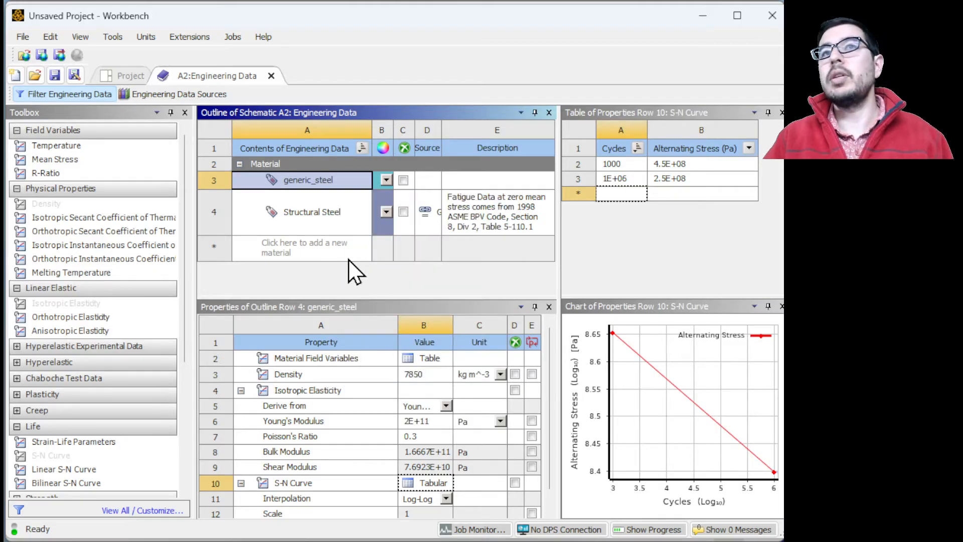
left_click(126, 75)
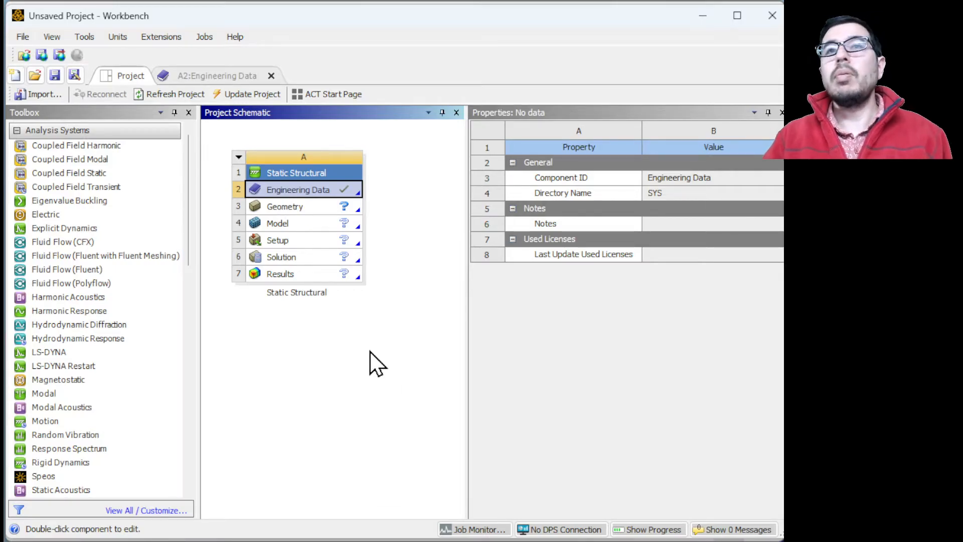
Switch to the PowerPoint slide "Cantilevered Beam" to read the beam's sketch, dimensions and load, and return to Workbench.
key("super+Tab")
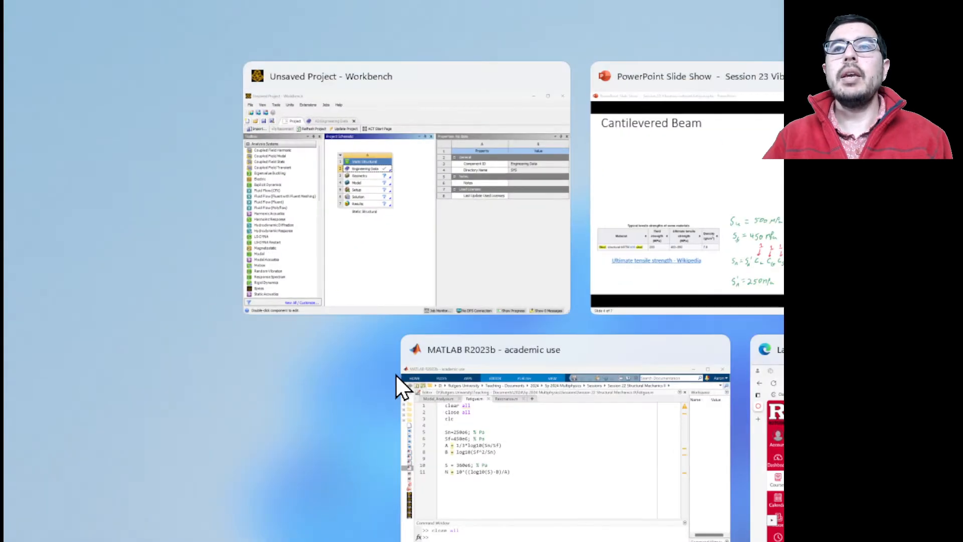
left_click(772, 187)
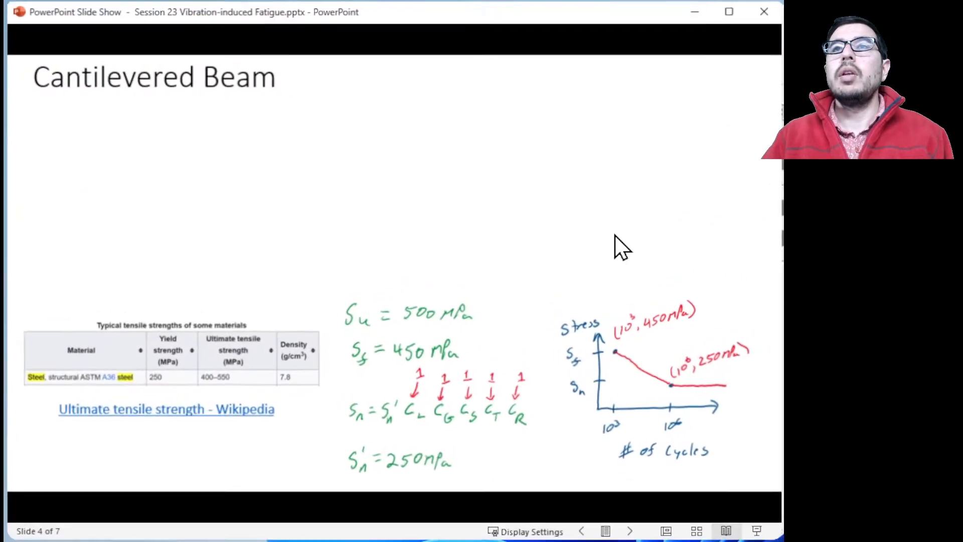
left_click(367, 259)
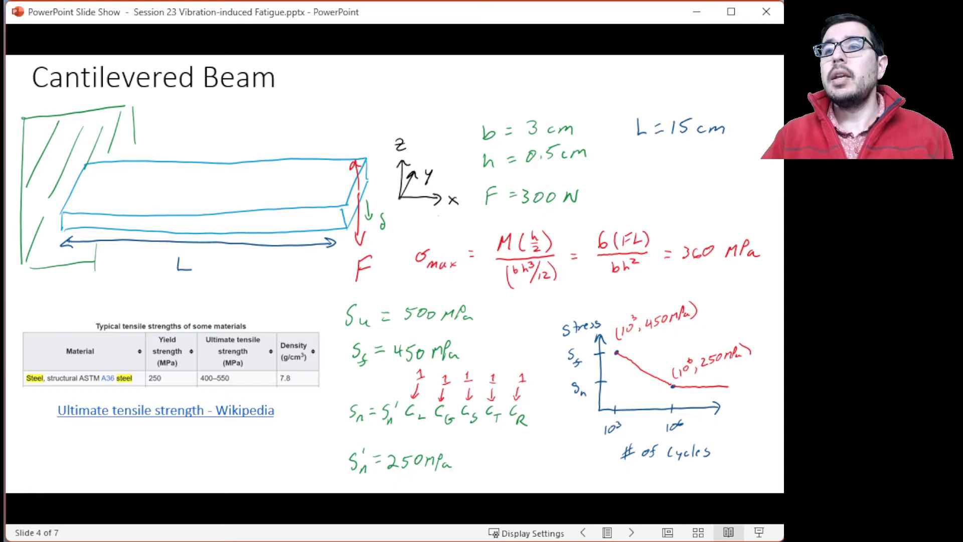
key("alt+Tab")
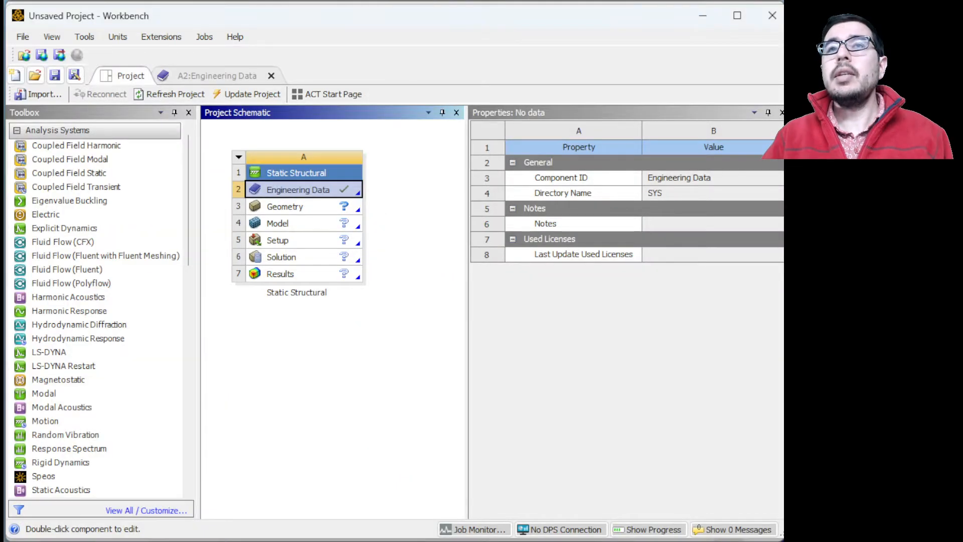
Create a new DesignModeler geometry for the Static Structural system and open sketching on the XYPlane, viewed face-on in an enlarged window.
left_click(308, 209)
right_click(308, 209)
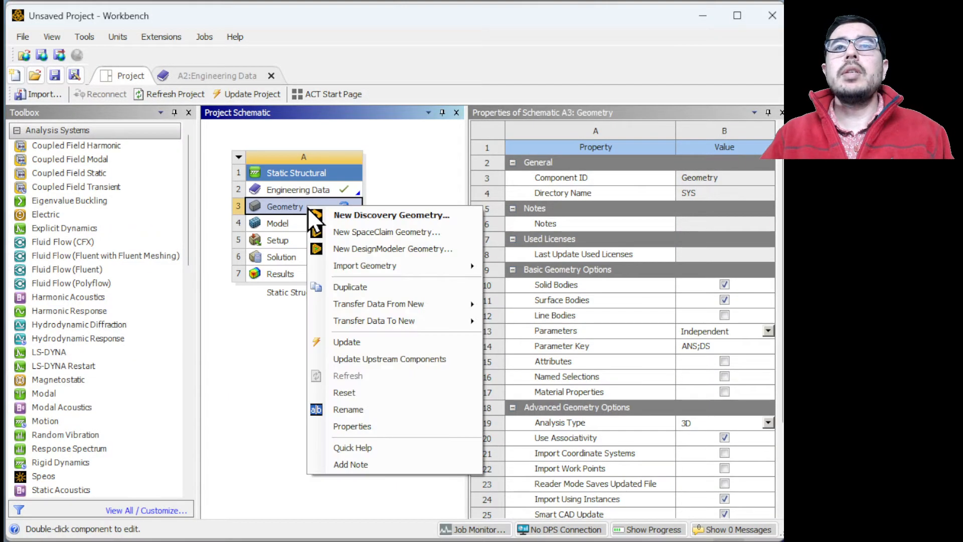
left_click(362, 249)
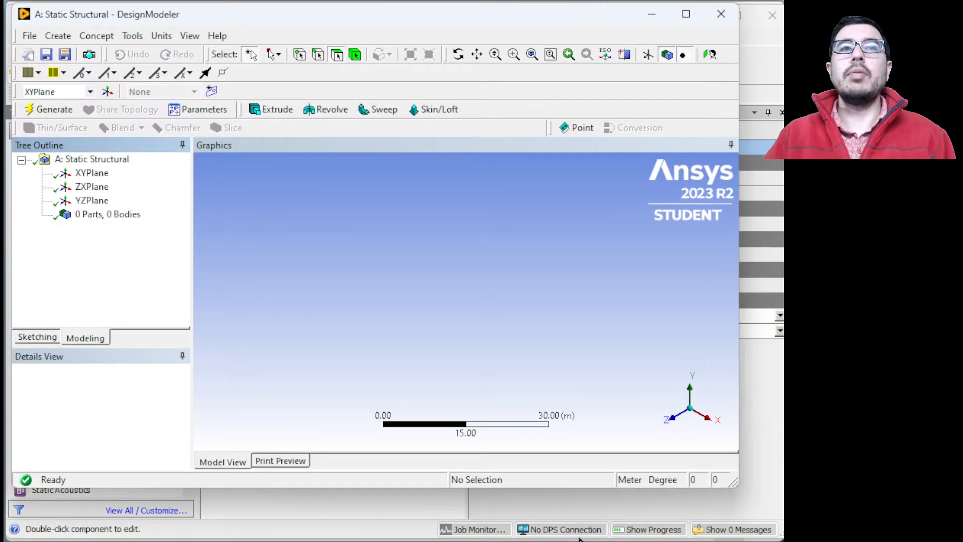
left_click_drag(730, 484, 774, 528)
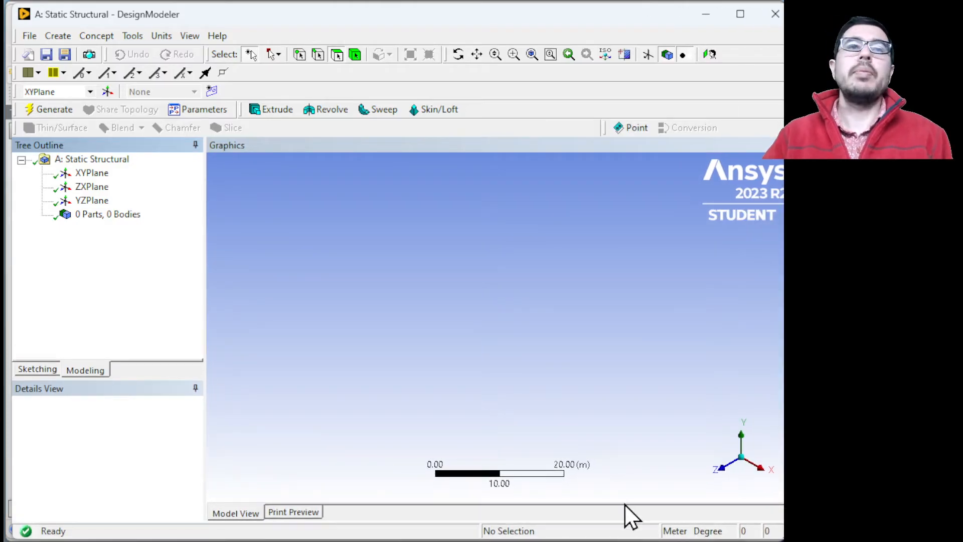
left_click(29, 369)
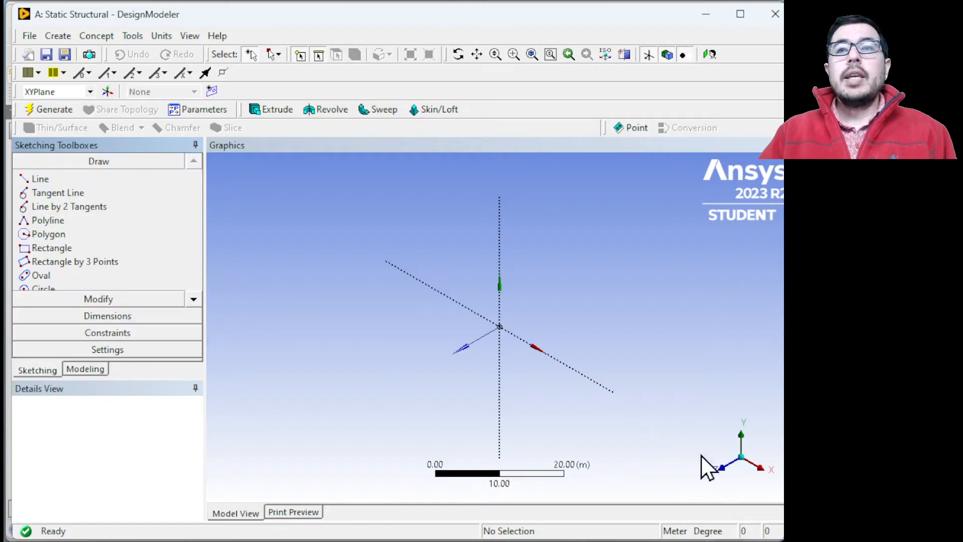
left_click(727, 468)
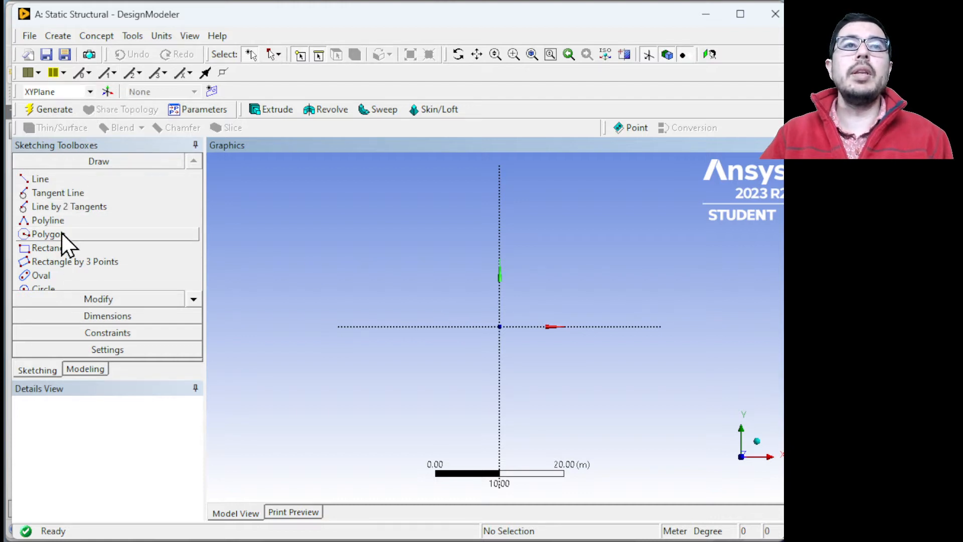
left_click(53, 247)
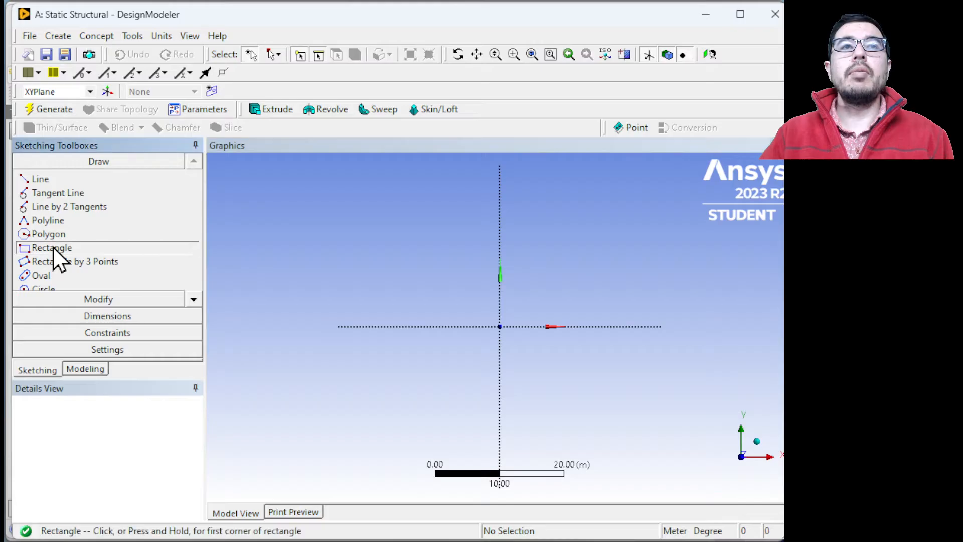
left_click(499, 226)
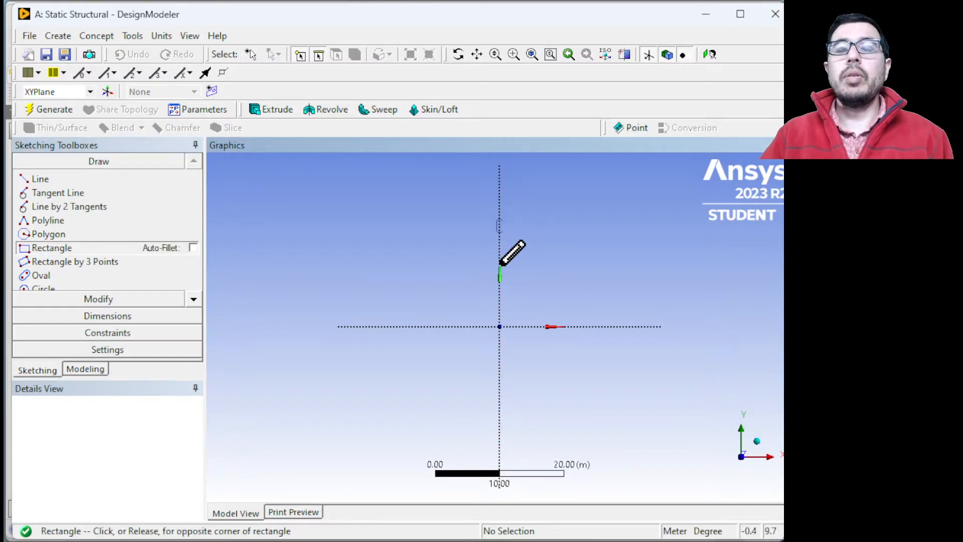
key("Escape")
Set the geometry's length unit to millimetres.
left_click(161, 37)
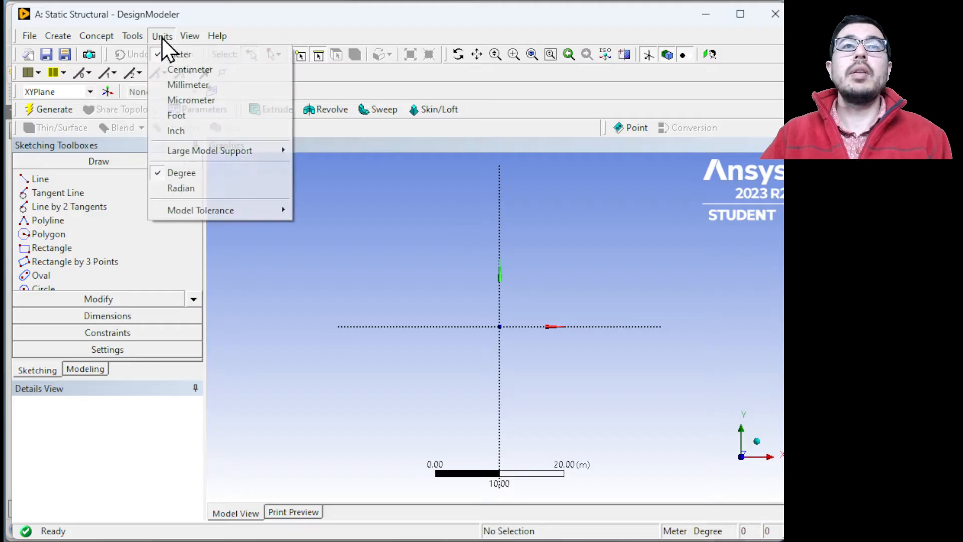
left_click(182, 85)
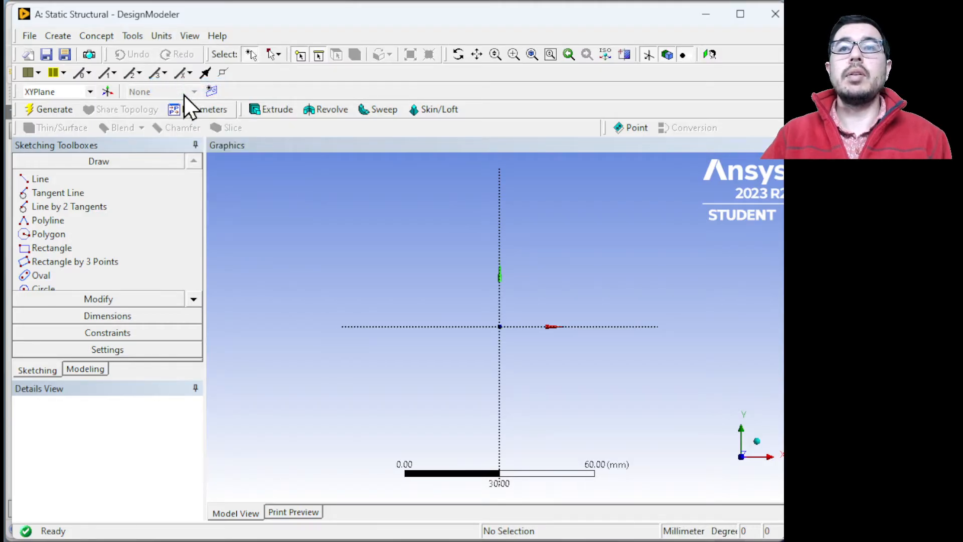
scroll(492, 390, "up", 4)
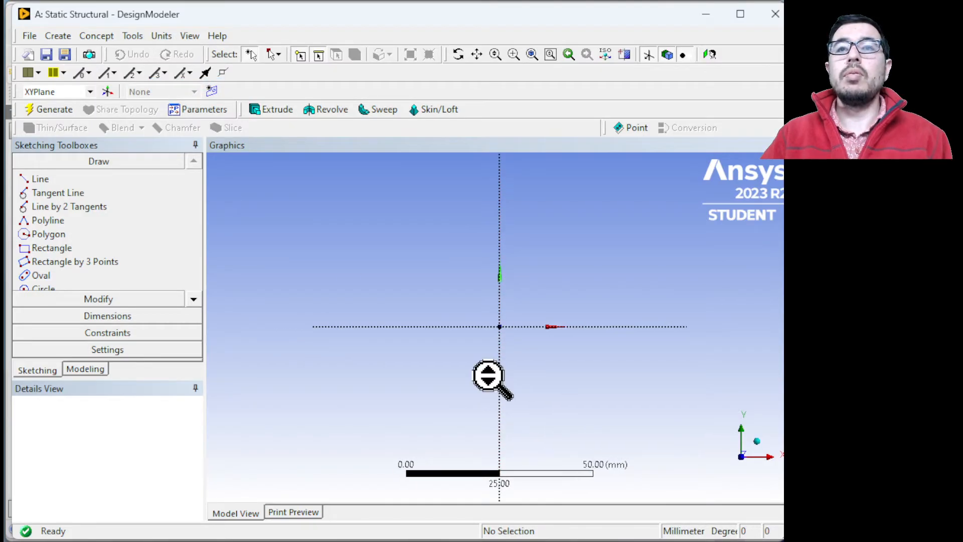
scroll(492, 379, "up", 3)
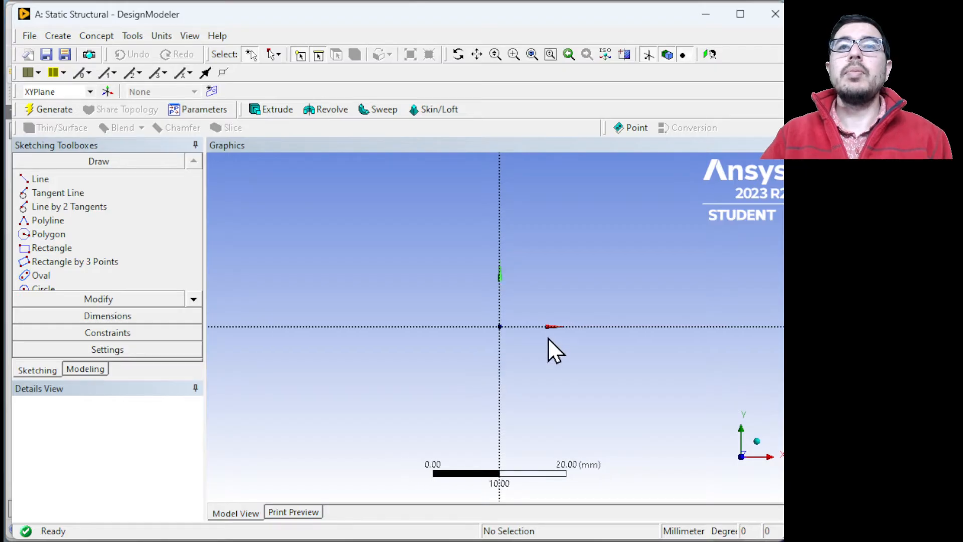
scroll(517, 322, "down", 2)
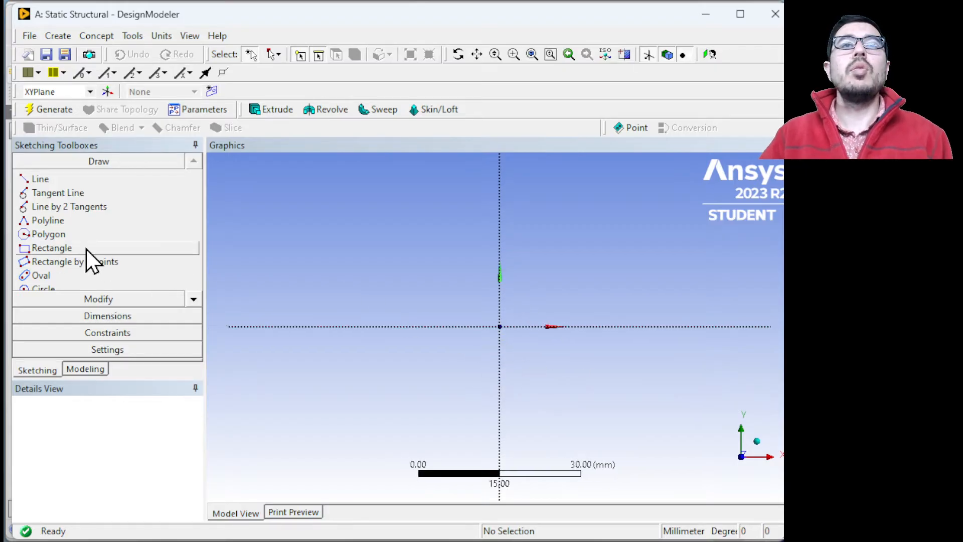
Sketch a narrow upright rectangle along the Y axis and a horizontal rectangle about 43 mm by 18 mm extending from its right edge.
left_click(22, 246)
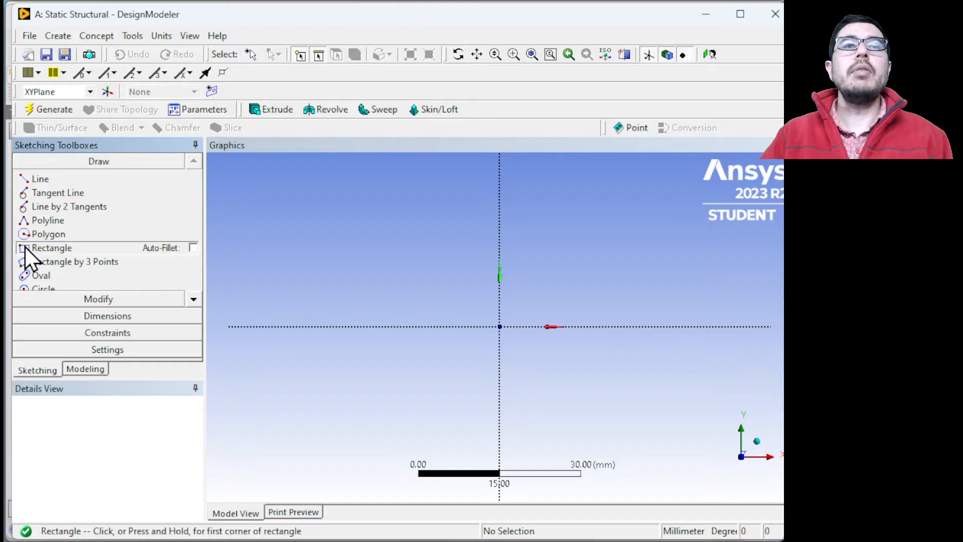
left_click(500, 217)
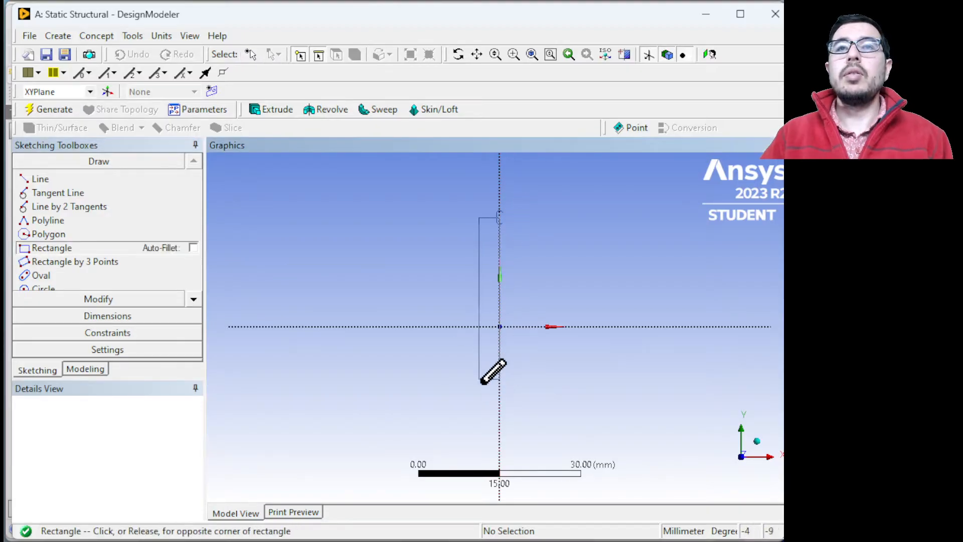
left_click(542, 445)
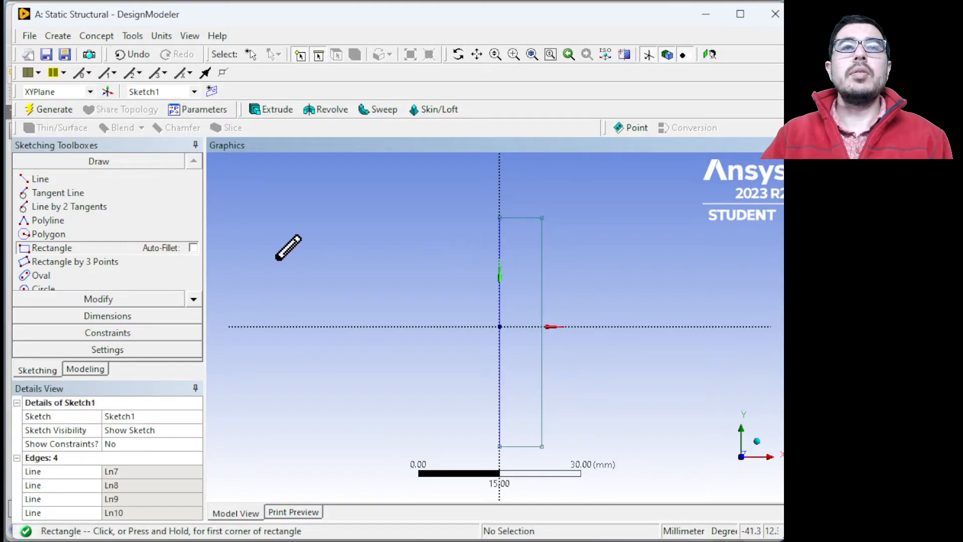
left_click(543, 273)
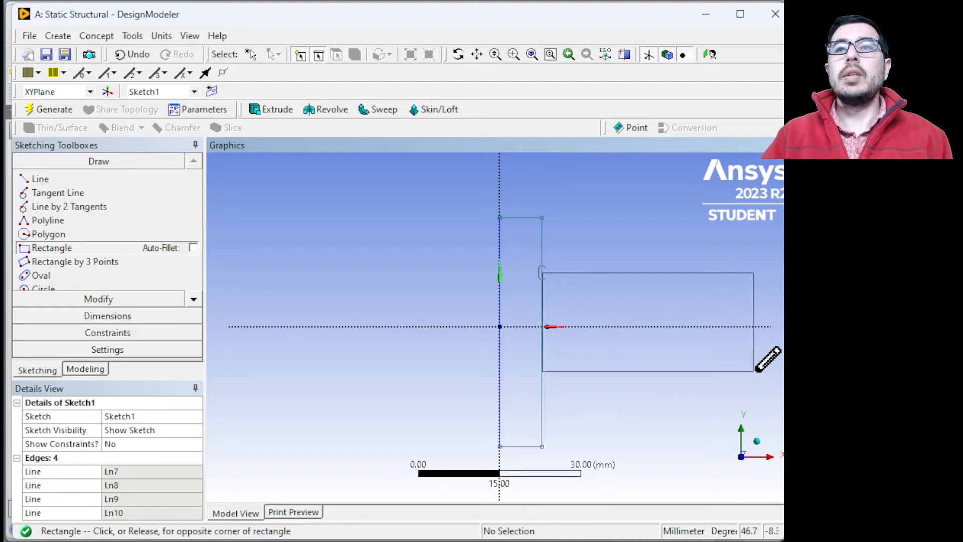
left_click(776, 368)
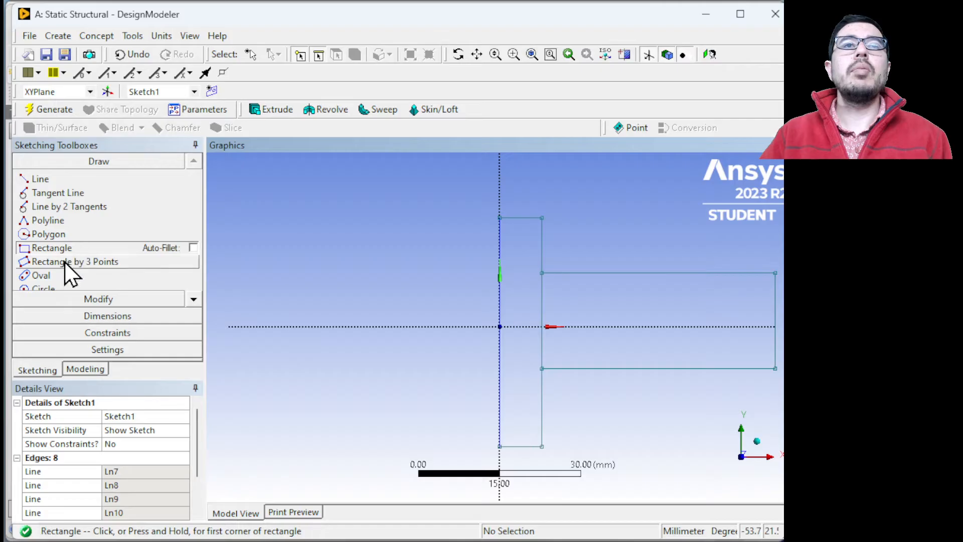
Dimension the upper edge of the horizontal rectangle and set its length to 150 mm.
left_click(71, 315)
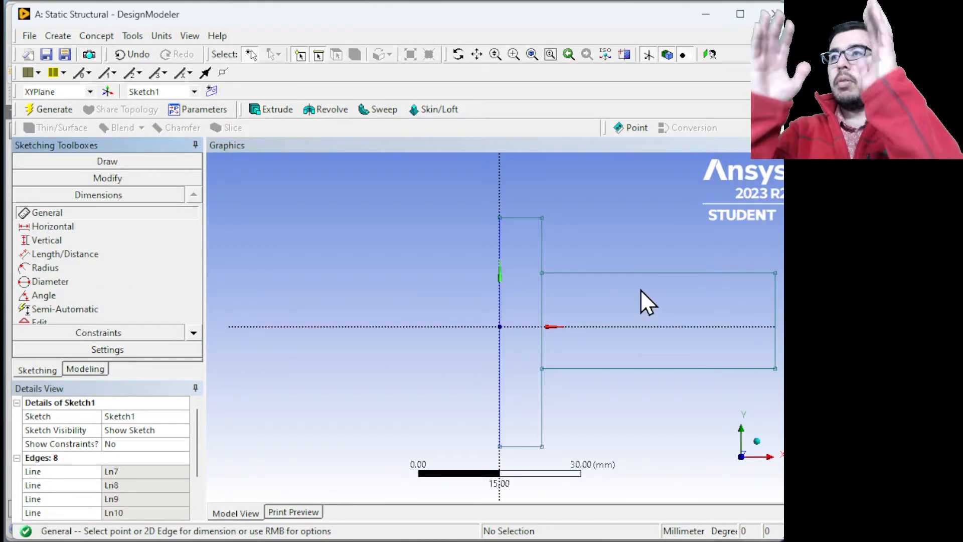
left_click(683, 273)
left_click(683, 256)
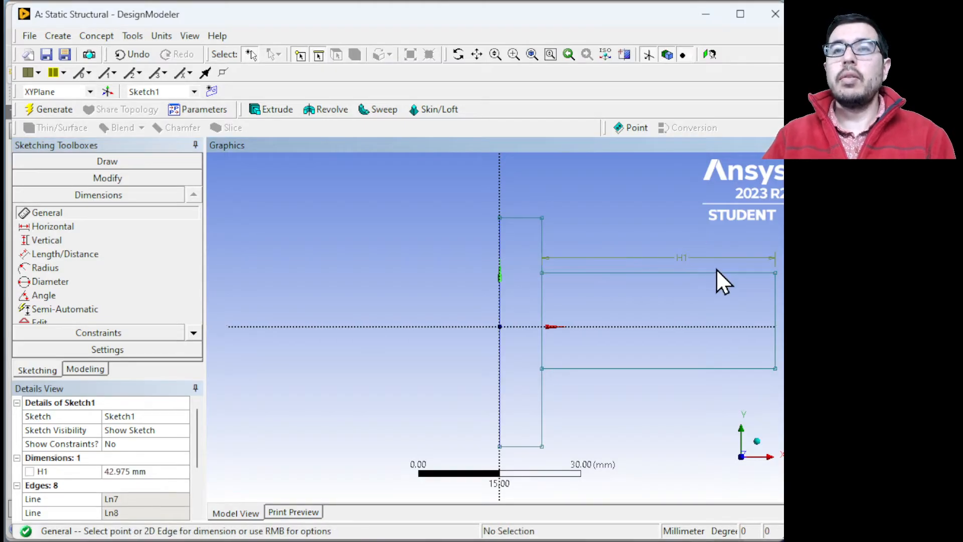
left_click(133, 471)
type("150")
key("Return")
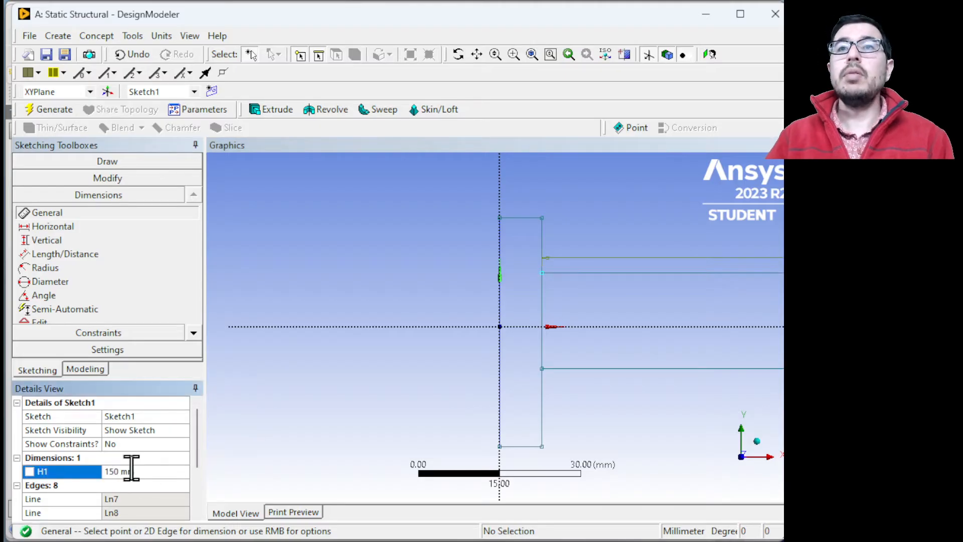
Add a vertical dimension between the upper and lower edges of the long horizontal rectangle.
left_click(593, 368)
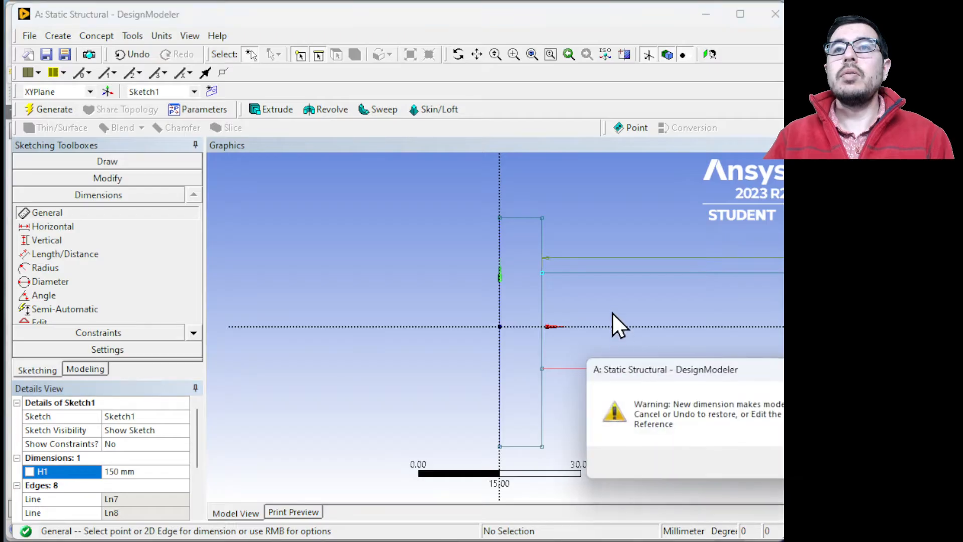
left_click(62, 241)
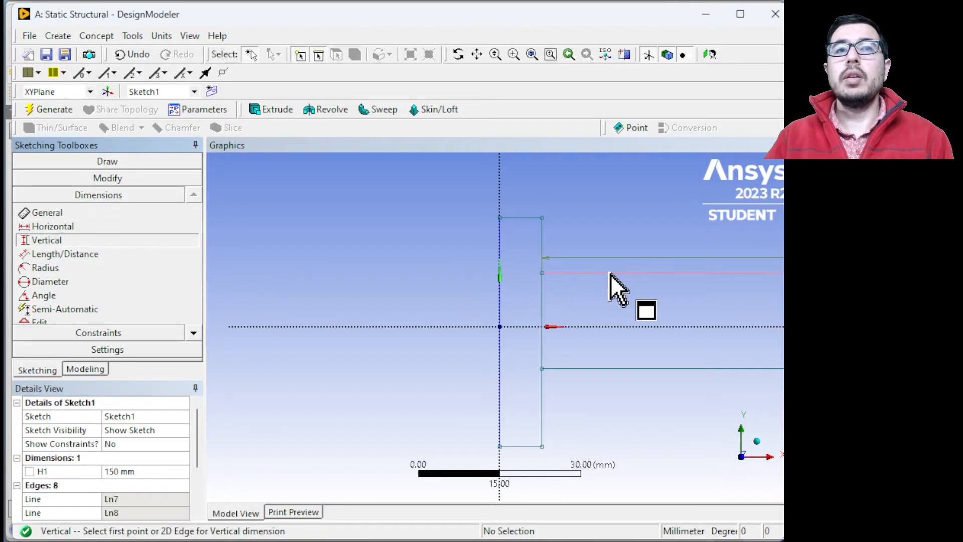
left_click(631, 369)
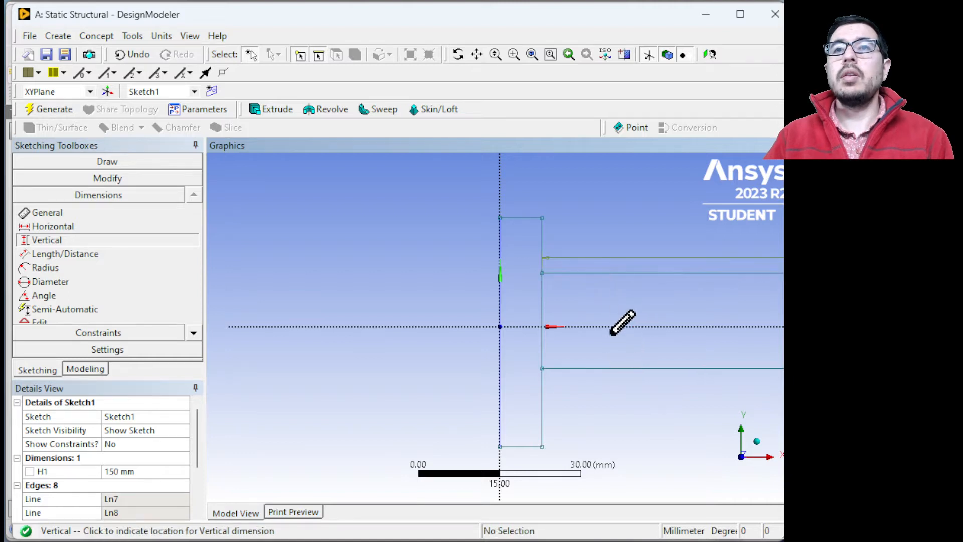
left_click(630, 217)
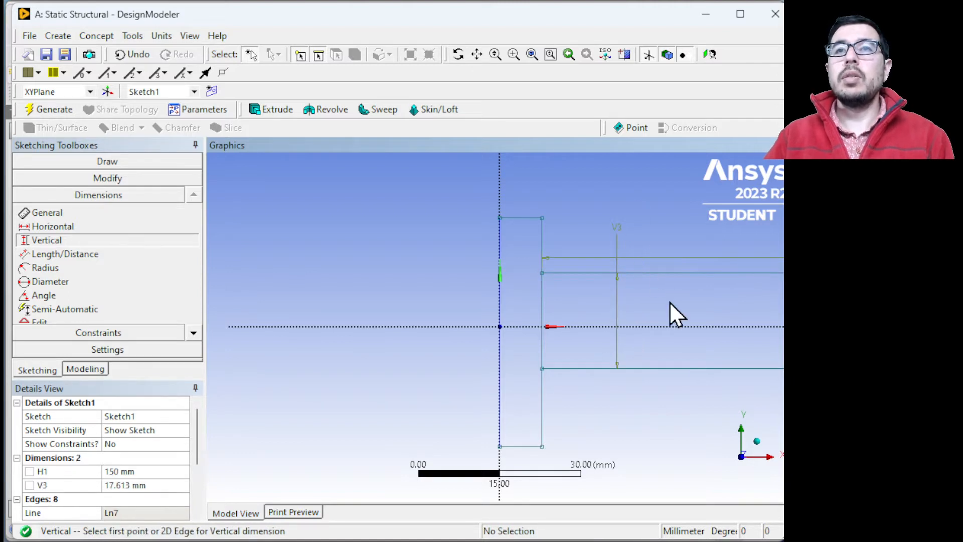
Set the vertical dimension of the long horizontal rectangle to 5 mm.
left_click(146, 485)
type("5")
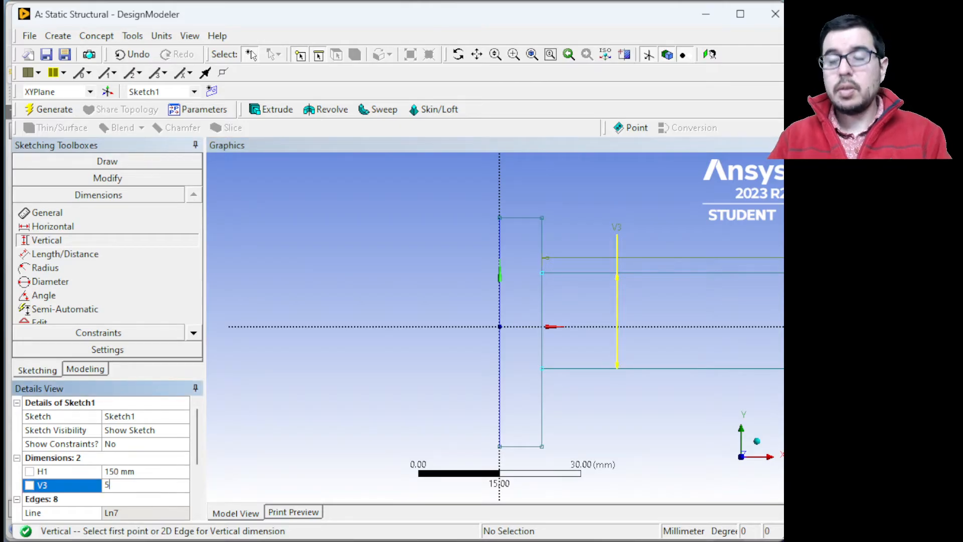
key("Return")
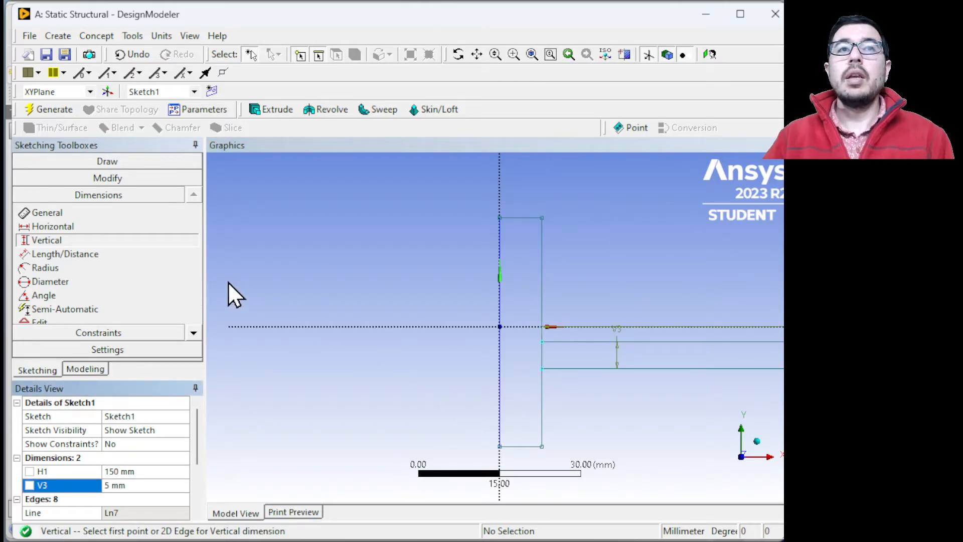
Dimension the vertical distance from the long rectangle's lower edge to the X axis and set it to 2.5 mm.
left_click(600, 369)
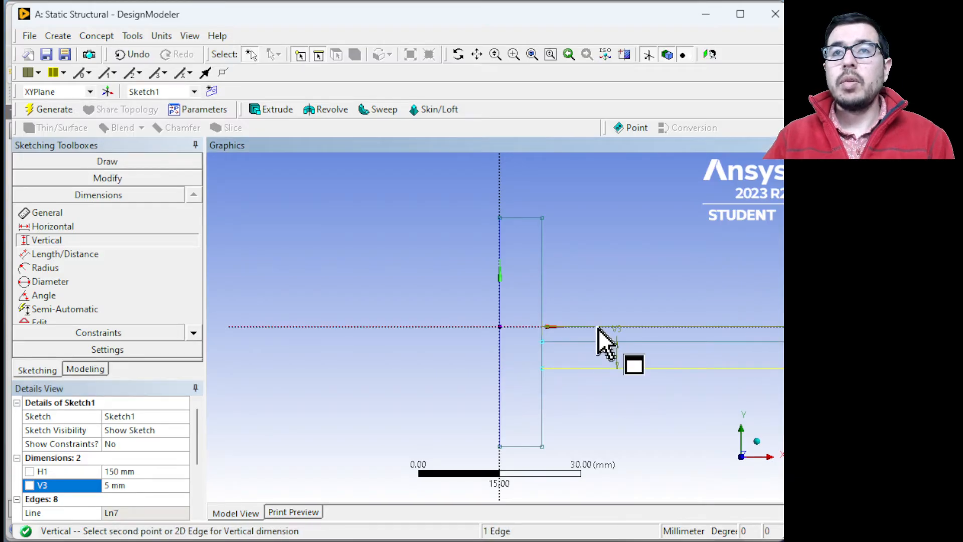
left_click(600, 327)
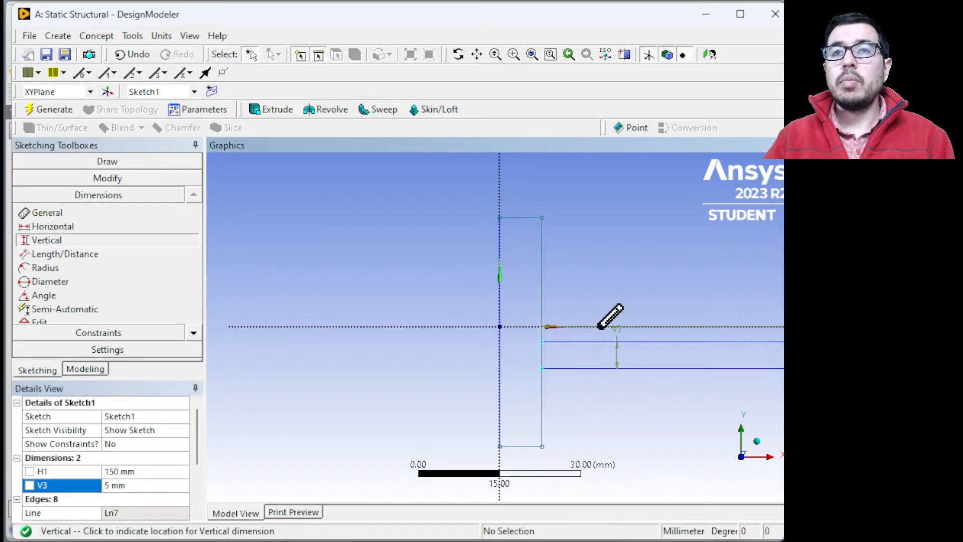
left_click(588, 255)
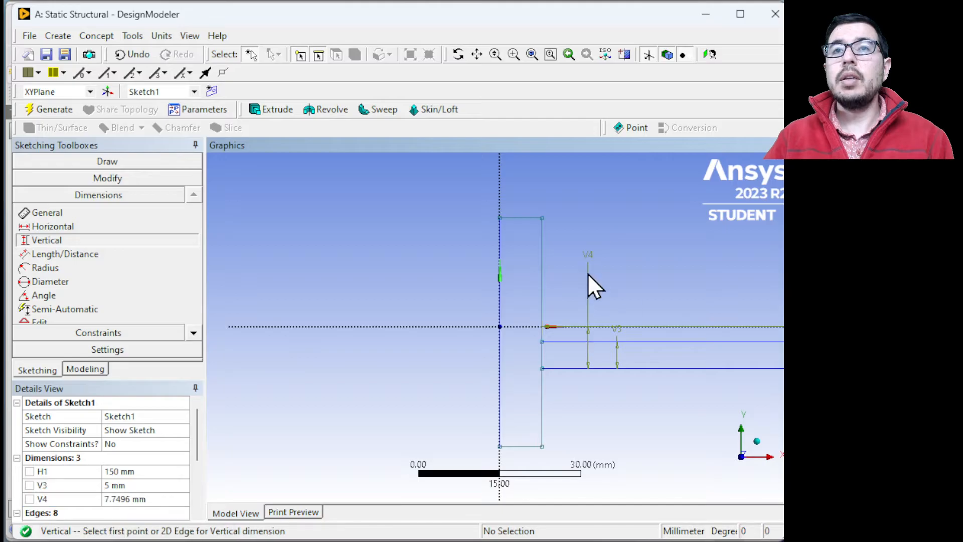
left_click(143, 498)
type("2.5")
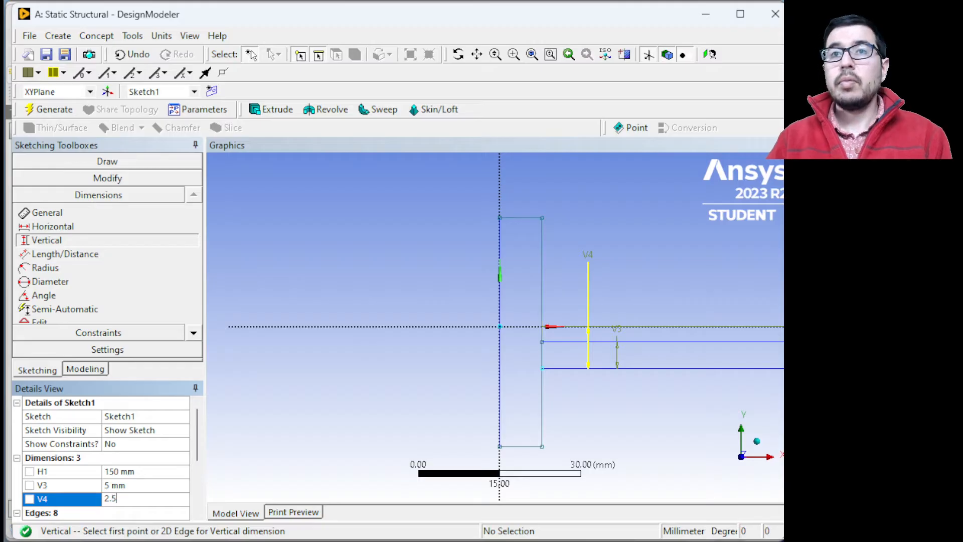
key("Return")
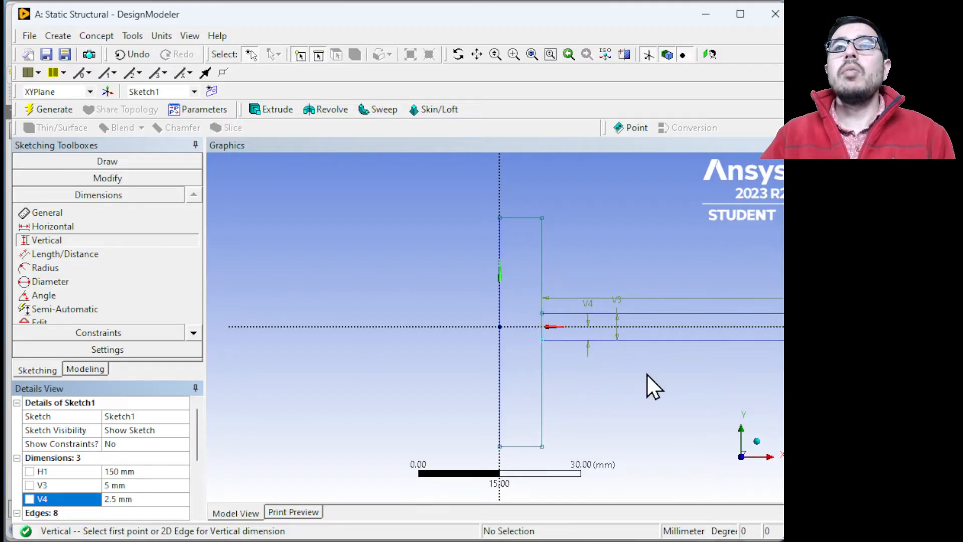
Dimension the right edge of the upright rectangle with a general dimension and set its height to 30 mm.
left_click(547, 263)
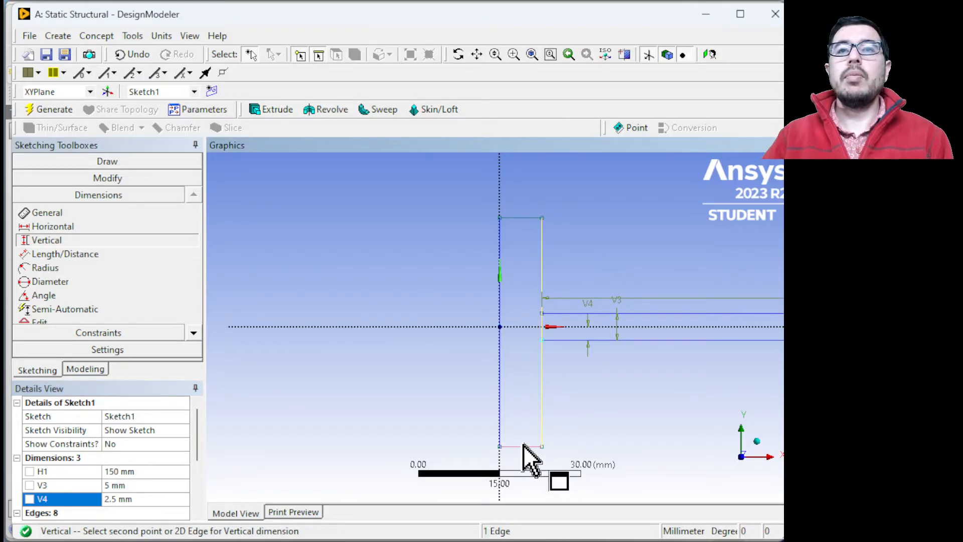
left_click(47, 211)
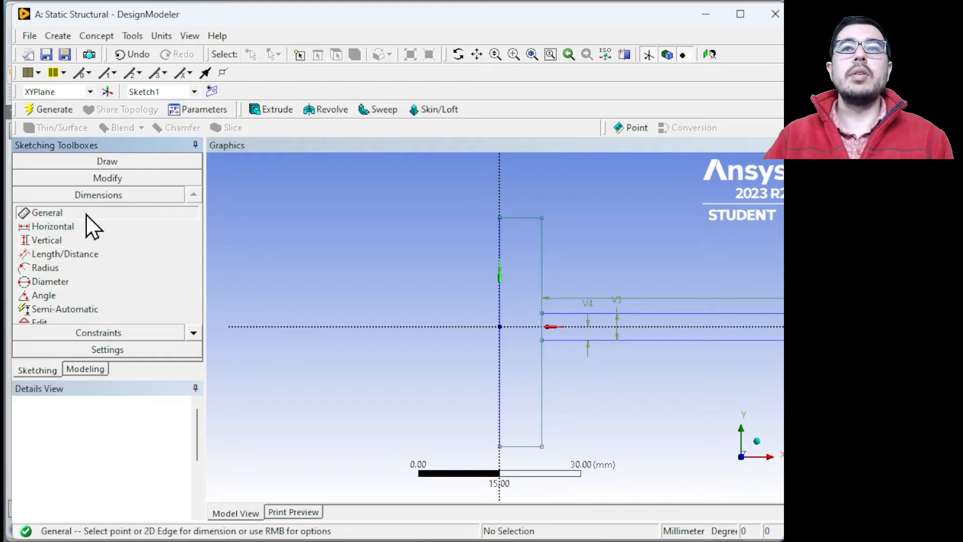
left_click(541, 248)
left_click(591, 234)
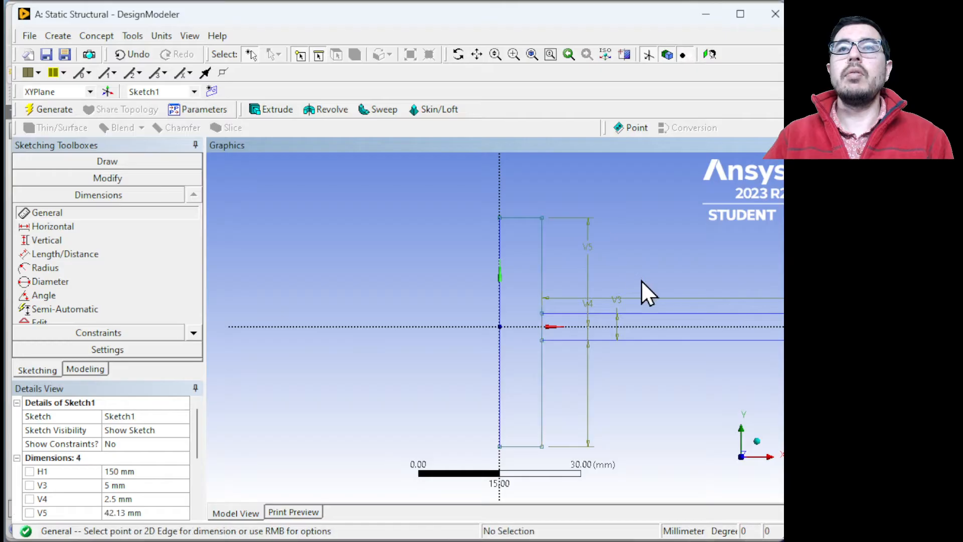
left_click(149, 512)
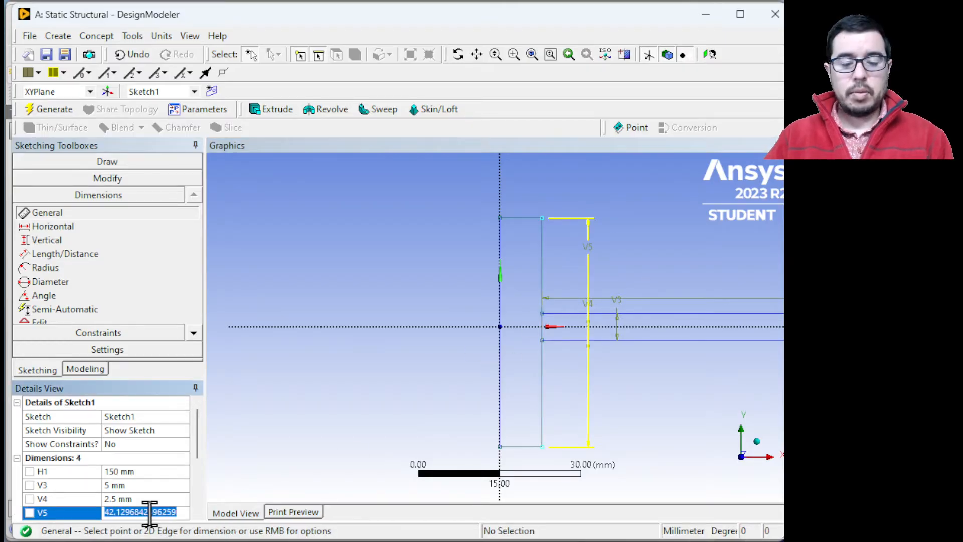
type("30mm")
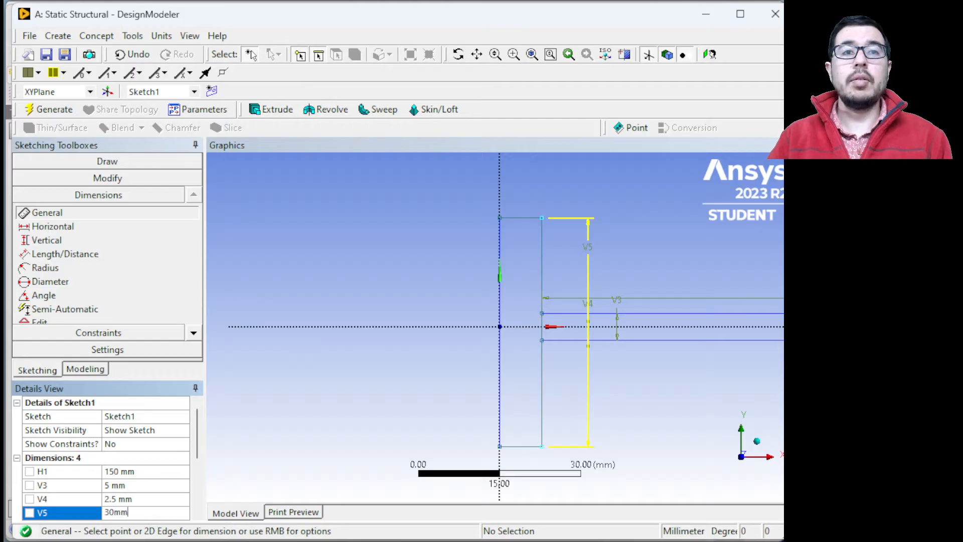
key("Return")
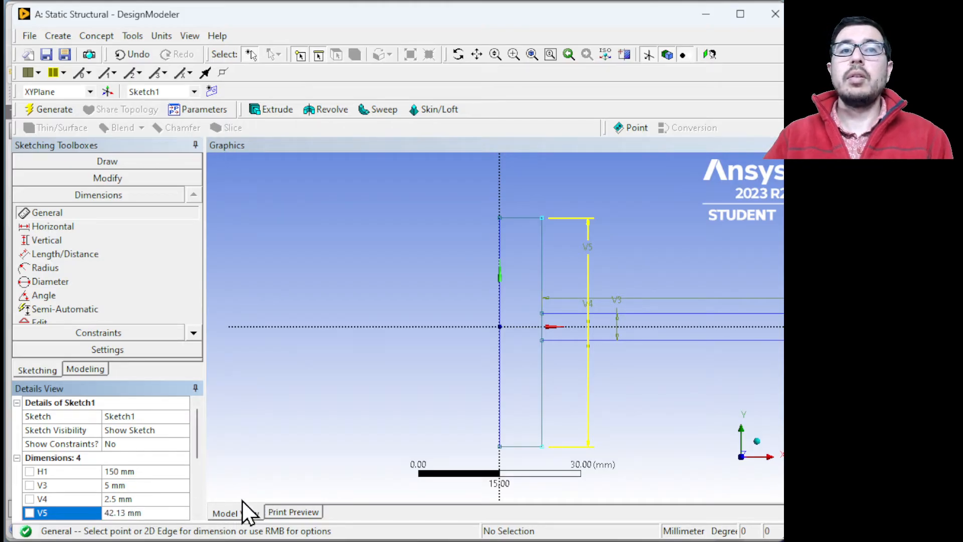
scroll(146, 496, "down", 2)
left_click(160, 430)
type("30")
key("Return")
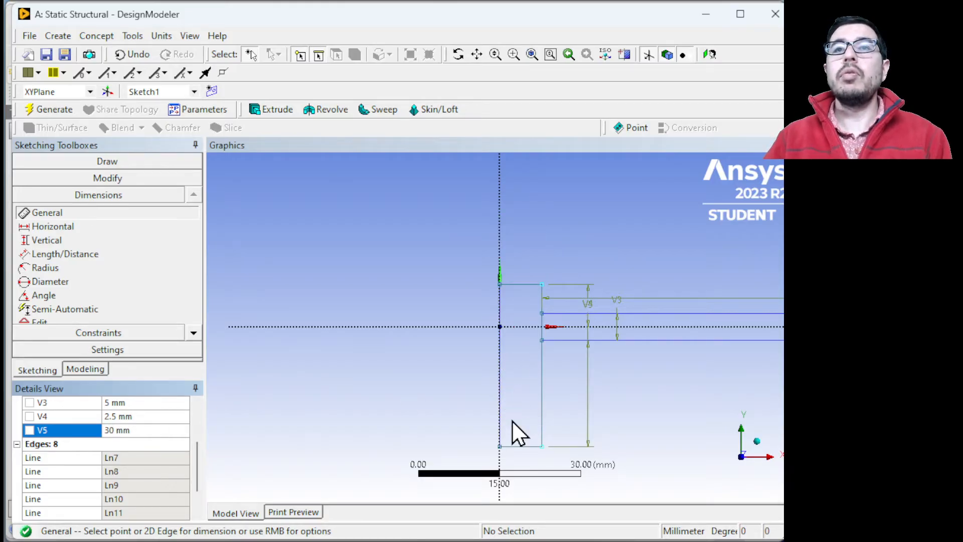
Add a vertical dimension from the X axis to the upright rectangle's upper edge and set it to 15 mm.
left_click(64, 241)
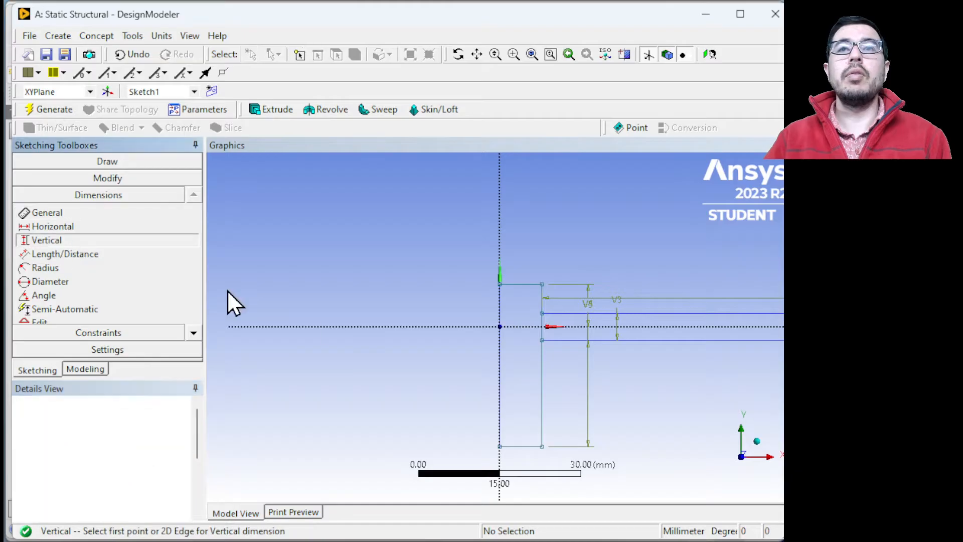
left_click(514, 327)
left_click(516, 285)
left_click(406, 302)
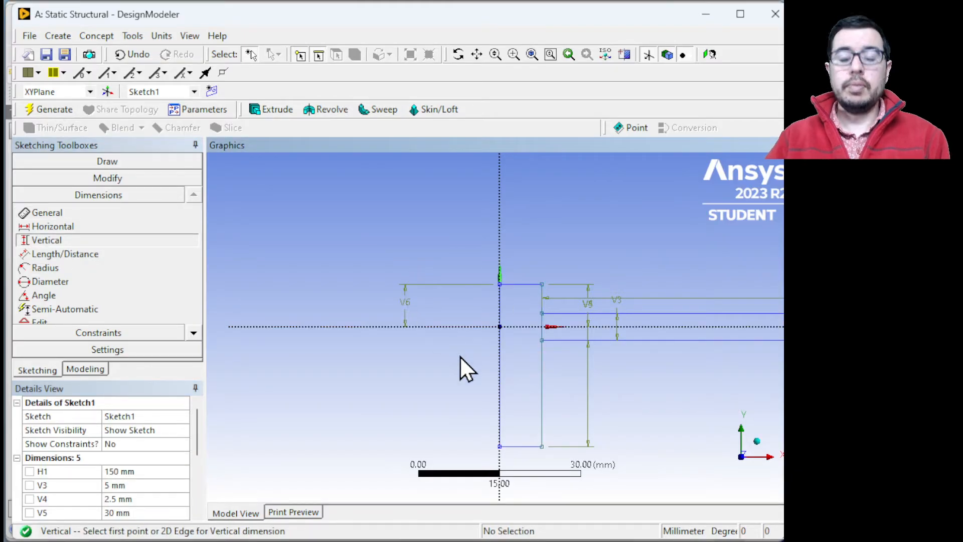
scroll(157, 496, "down", 2)
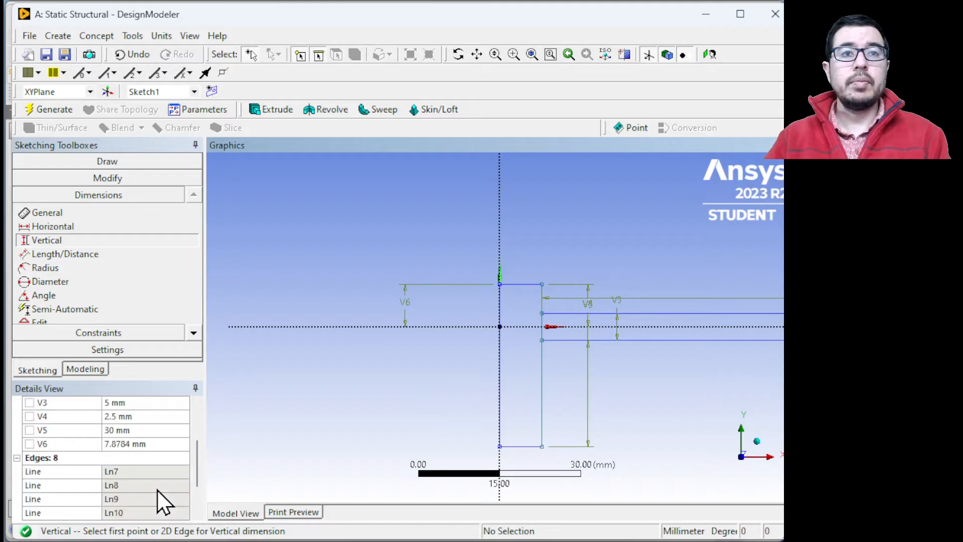
left_click(153, 444)
type("15")
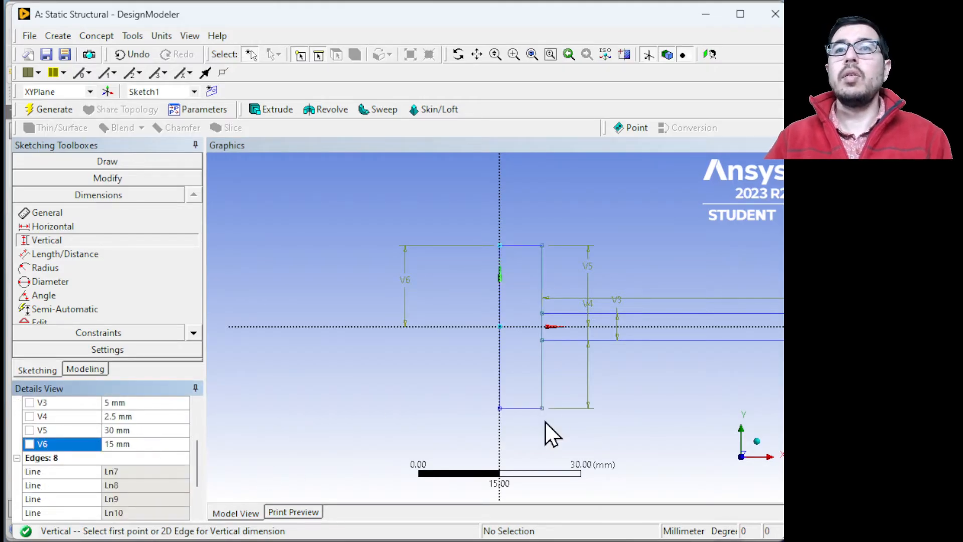
Trim away the overlapping edge segments where the long rectangle meets the upright rectangle, joining them into one profile.
scroll(678, 376, "down", 5)
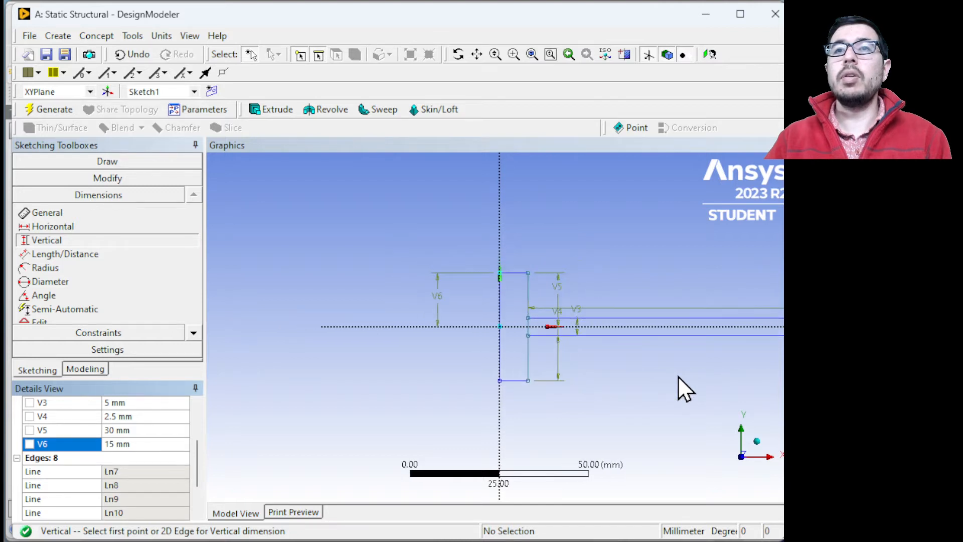
middle_click_drag(655, 381, 511, 396, "ctrl")
scroll(406, 380, "up", 4)
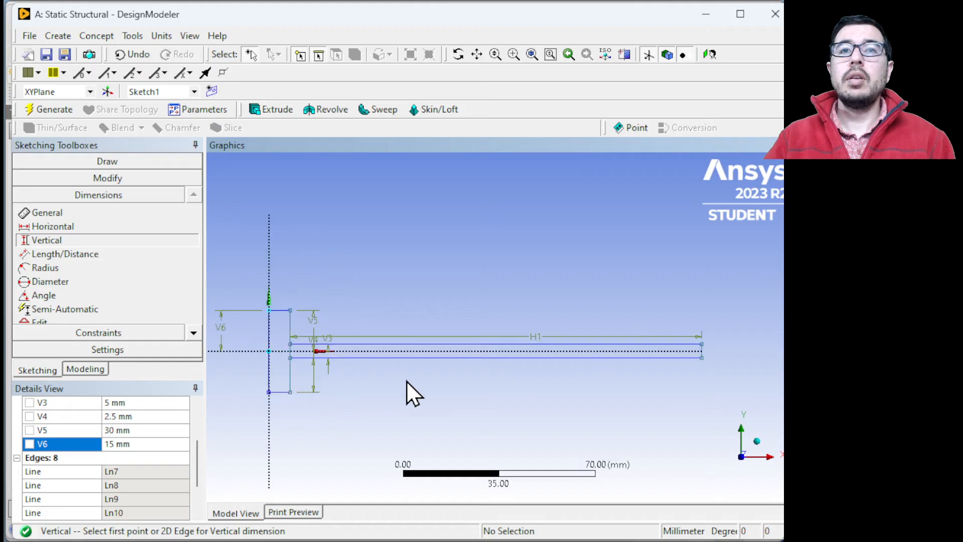
mouse_move(405, 393)
middle_mouse_down("ctrl")
mouse_move(437, 393)
mouse_move(533, 350)
mouse_move(593, 357)
middle_mouse_up("ctrl")
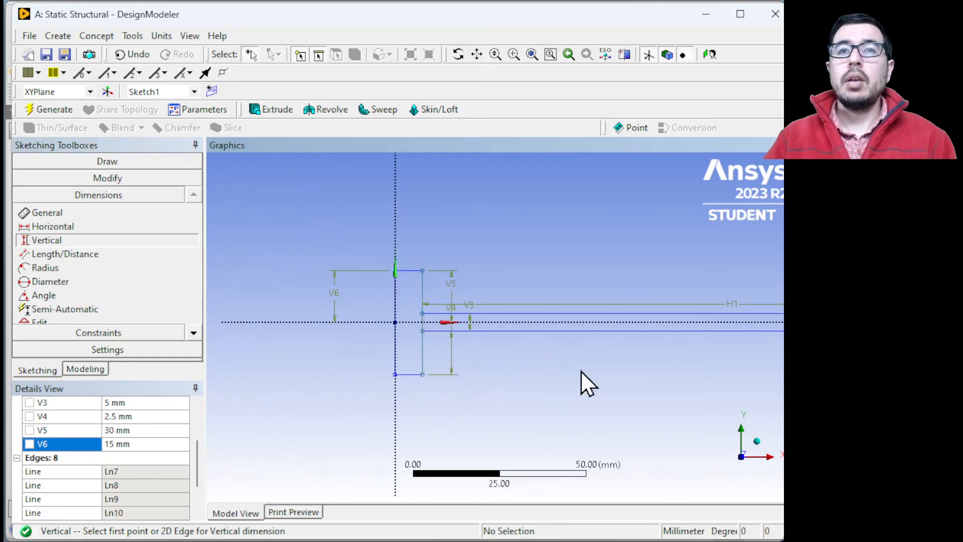
mouse_move(557, 393)
middle_mouse_down("ctrl")
mouse_move(593, 377)
mouse_move(546, 369)
mouse_move(654, 460)
middle_mouse_up("ctrl")
scroll(546, 389, "up", 6)
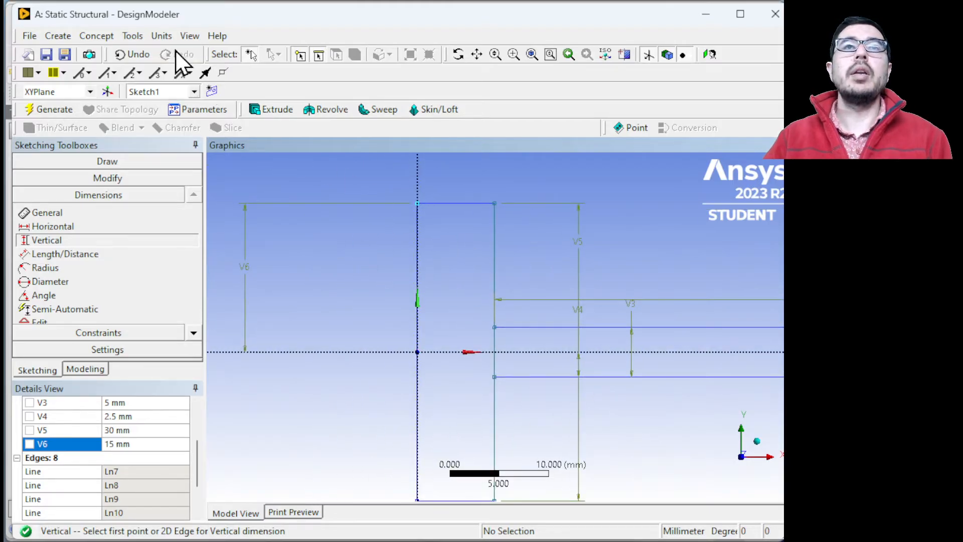
left_click(91, 180)
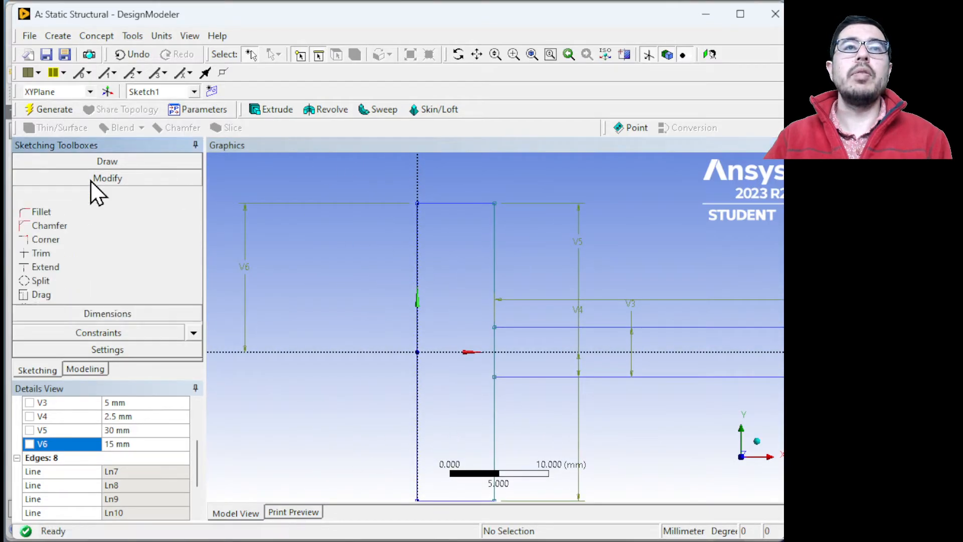
left_click(76, 237)
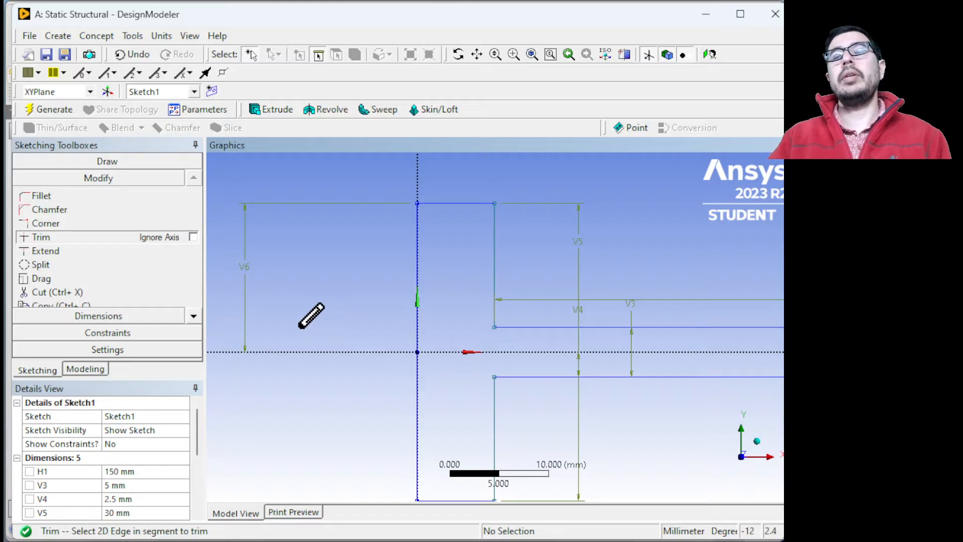
Fillet the upper and lower inner corners between the upright block and the beam with a 2.5 mm radius.
left_click(36, 197)
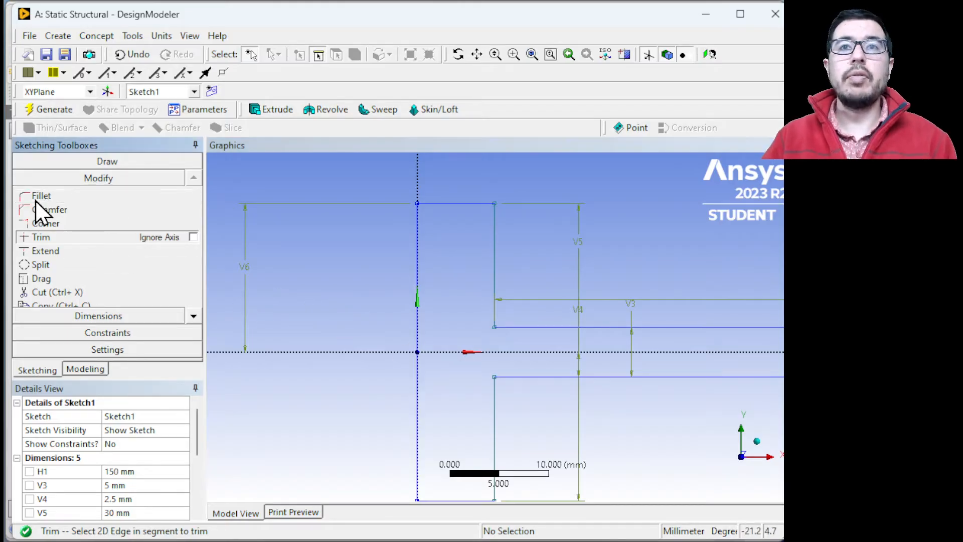
left_click(496, 330)
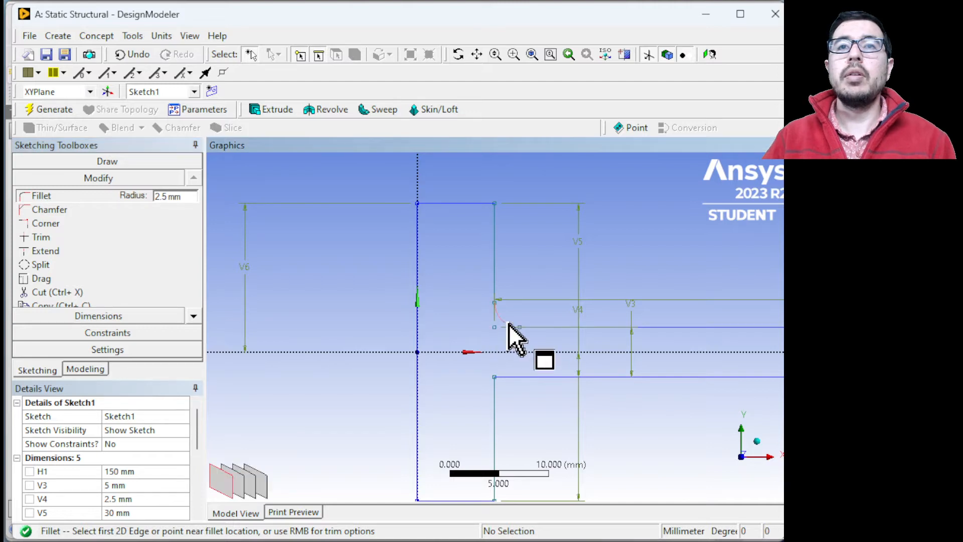
left_click(499, 394)
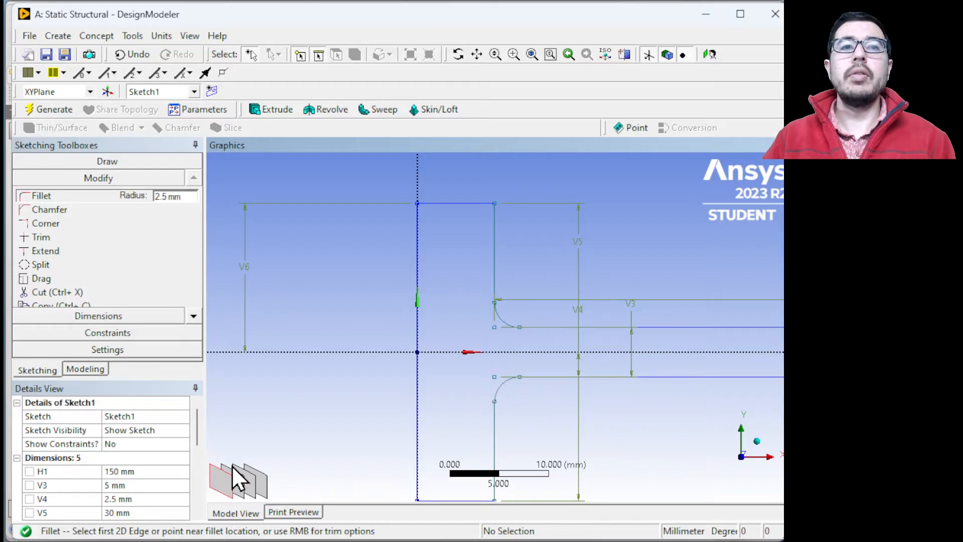
Add a radius dimension to the upper fillet and set it to 1 mm.
left_click(79, 318)
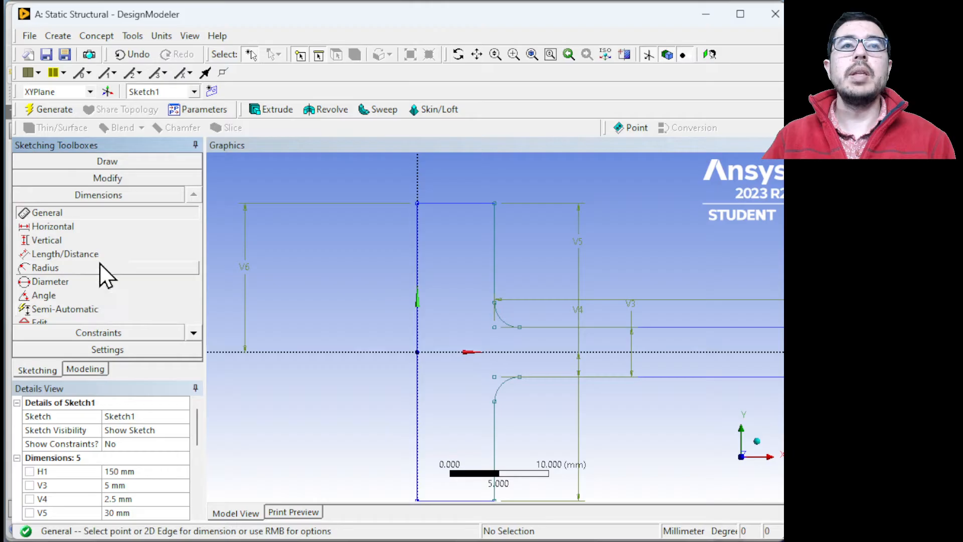
left_click(64, 268)
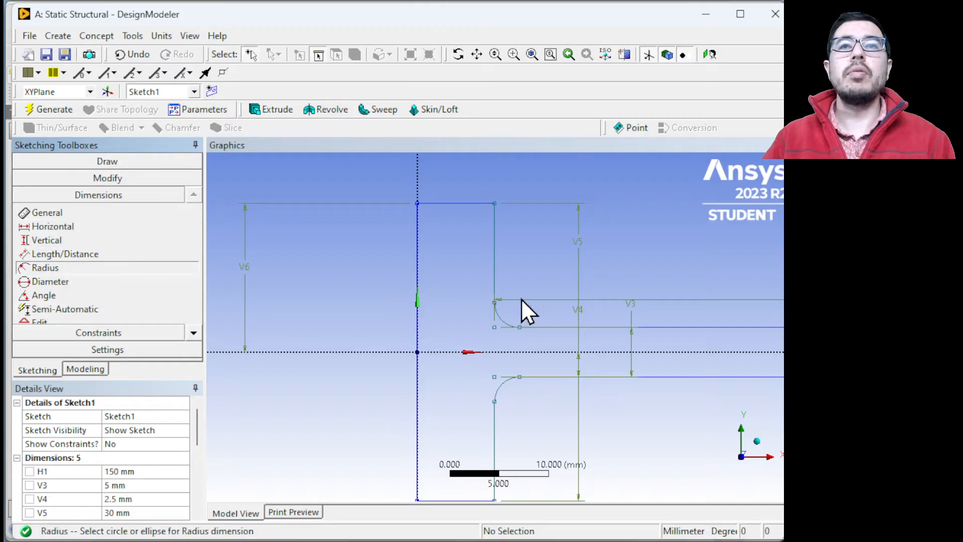
left_click(499, 321)
left_click(459, 338)
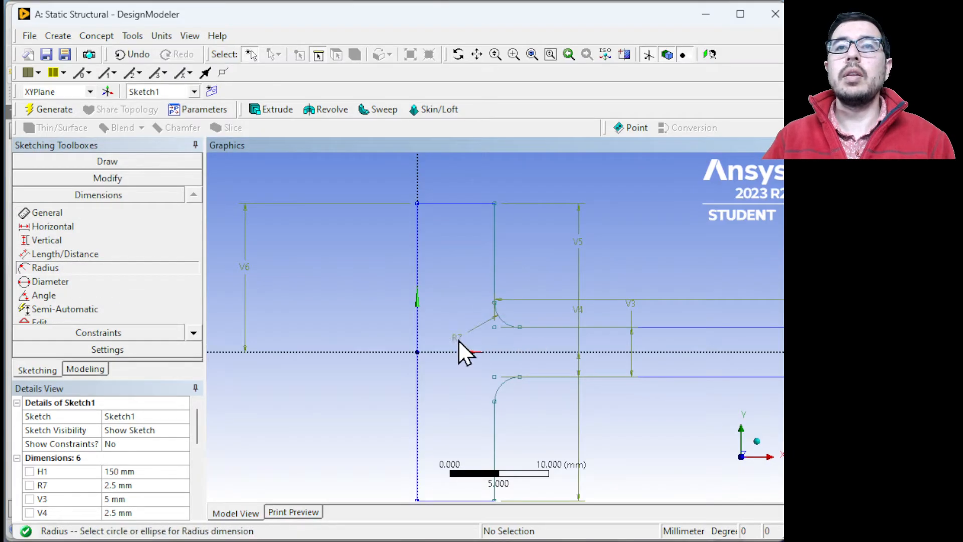
mouse_move(199, 430)
left_mouse_down()
mouse_move(198, 457)
mouse_move(197, 432)
left_mouse_up()
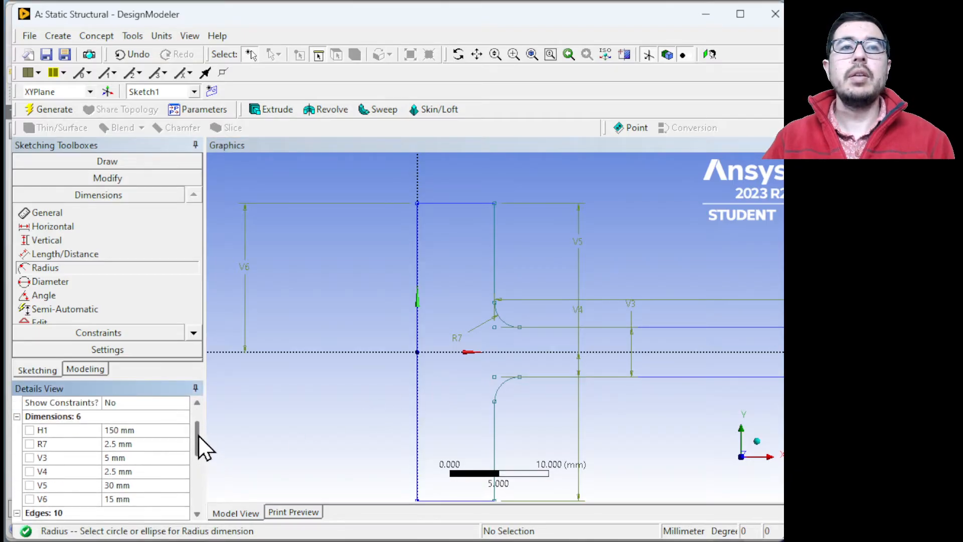
left_click(165, 443)
type("1")
key("Return")
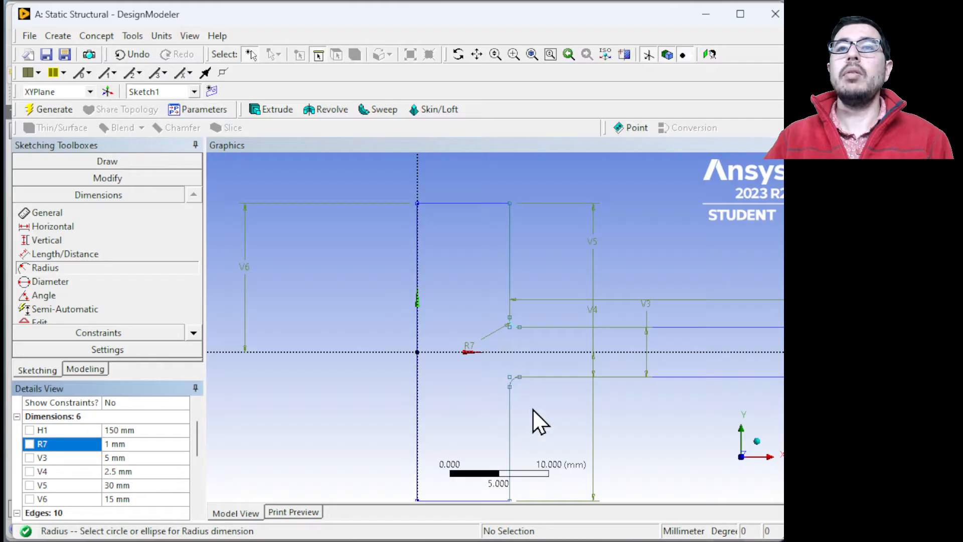
Extrude the beam profile sketch on the XY plane to a depth of 30 mm as added material and generate the solid.
scroll(533, 409, "down", 3)
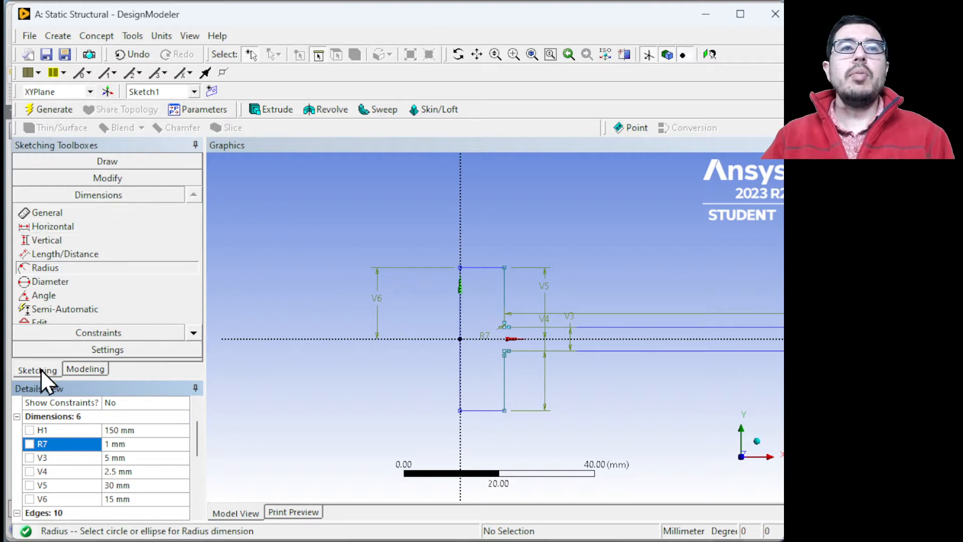
left_click(79, 371)
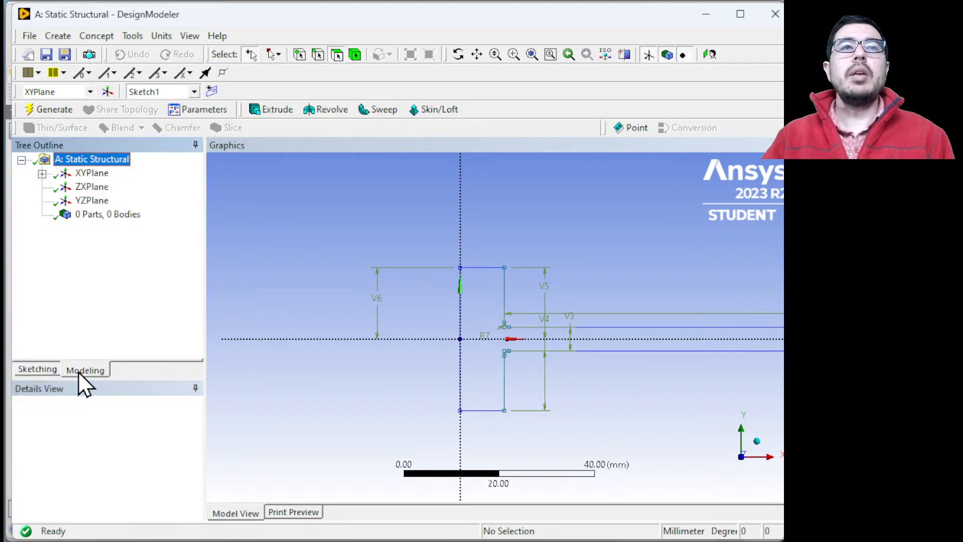
left_click(42, 174)
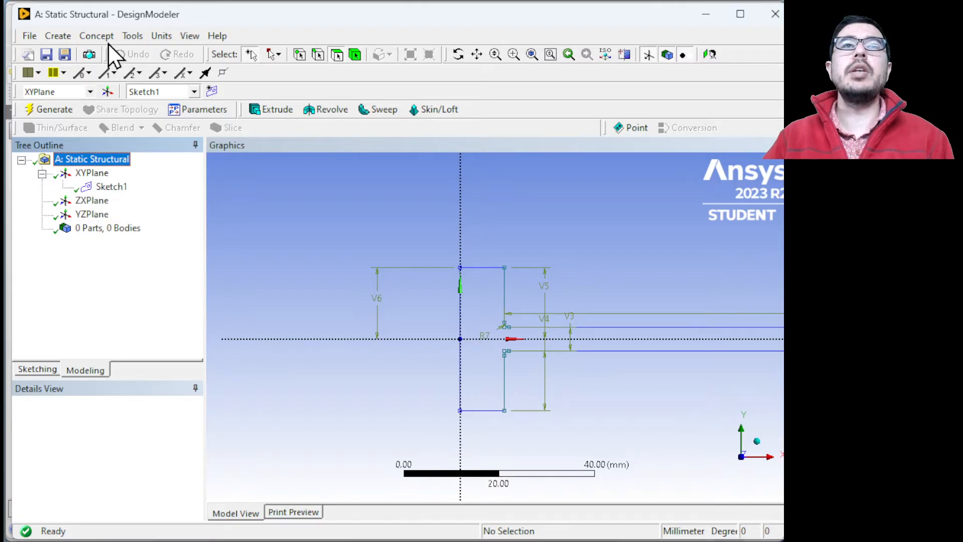
left_click(58, 36)
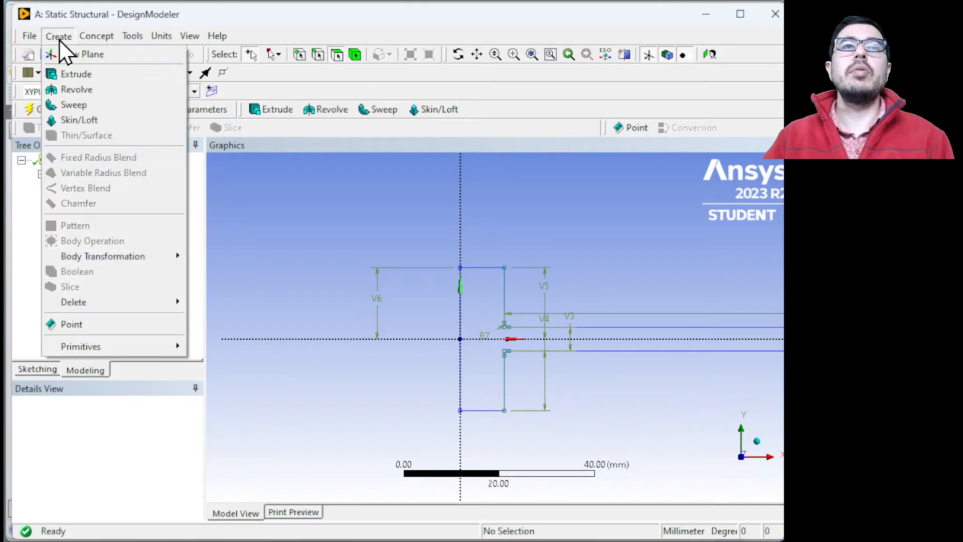
left_click(66, 74)
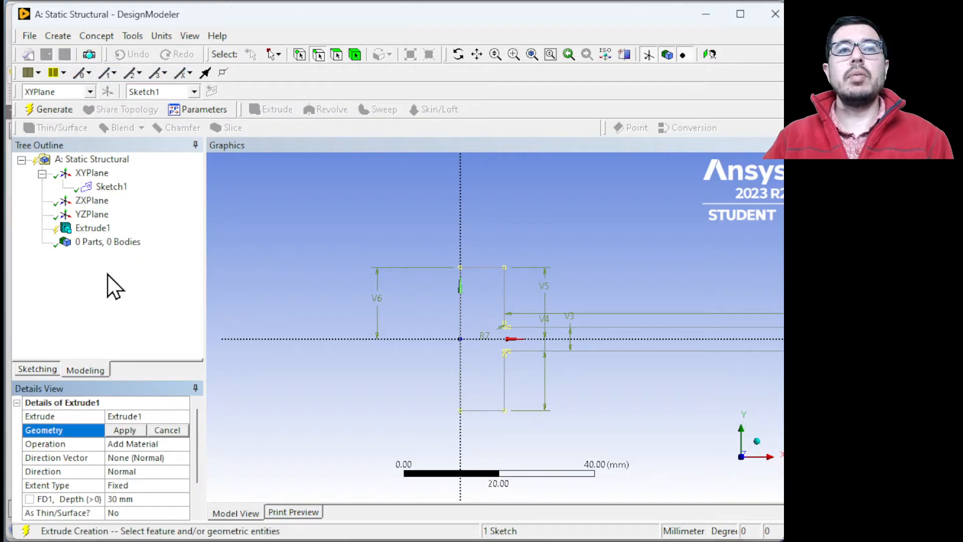
left_click(110, 188)
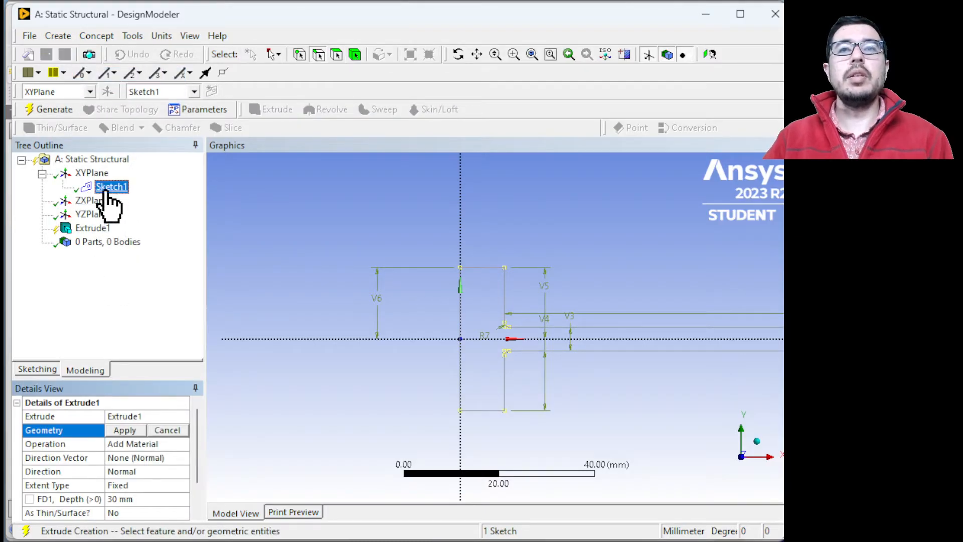
left_click(124, 430)
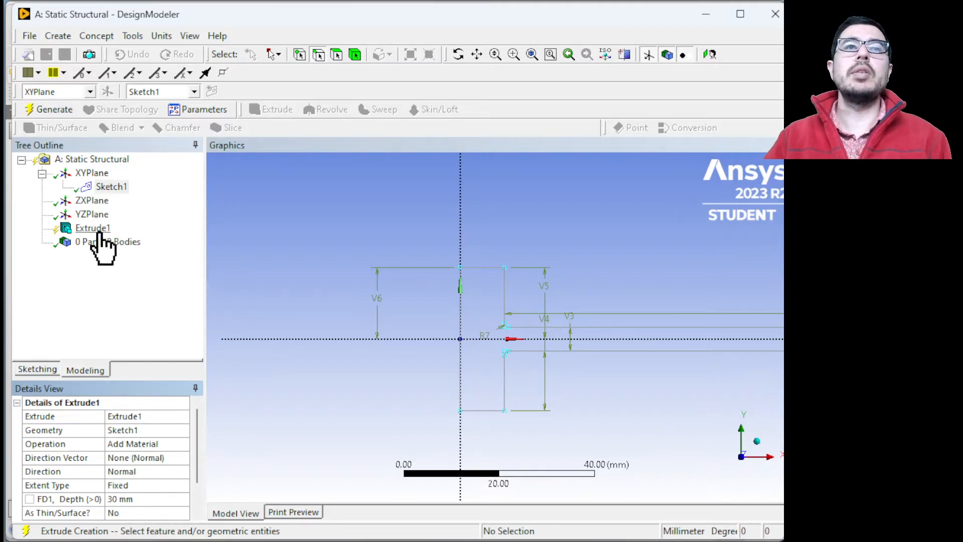
left_click(55, 110)
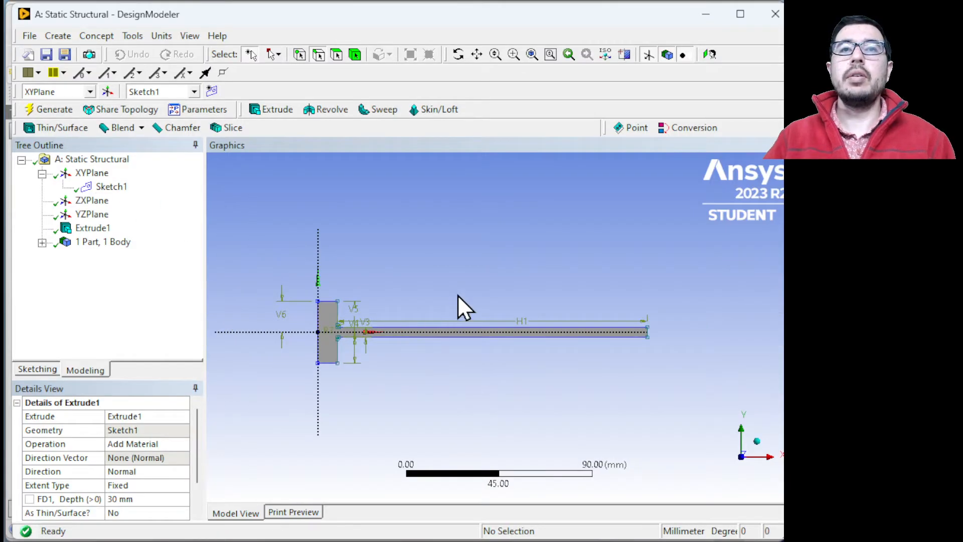
mouse_move(459, 296)
middle_mouse_down()
mouse_move(411, 337)
mouse_move(404, 370)
mouse_move(429, 315)
middle_mouse_up()
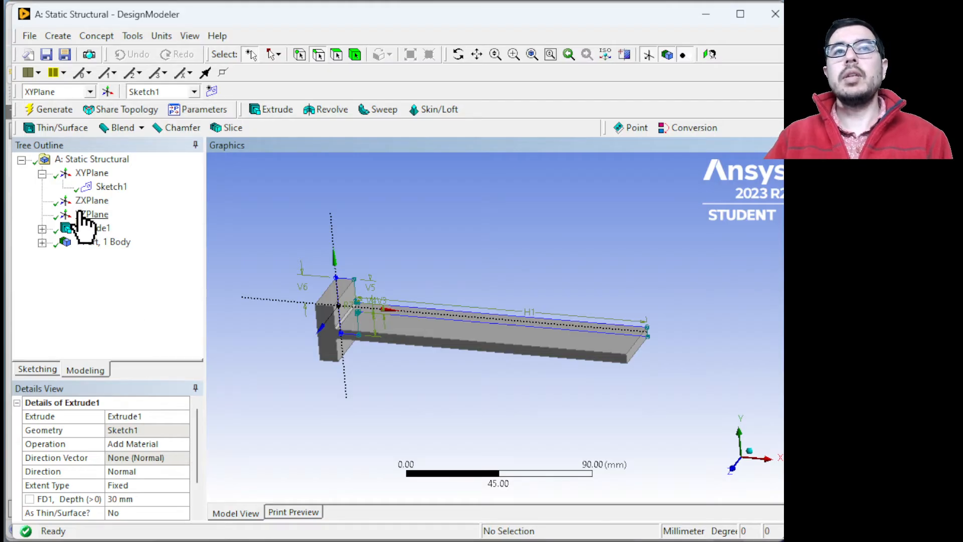
Turn the sketch's fillet radius dimension R7 into a design parameter named FilletRadius.
left_click(109, 189)
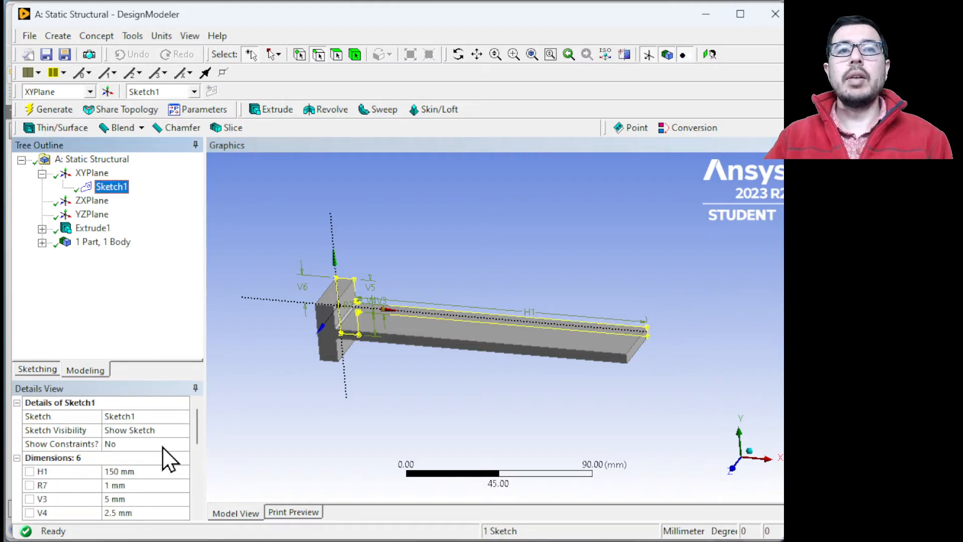
scroll(195, 431, "down", 1)
scroll(196, 433, "down", 2)
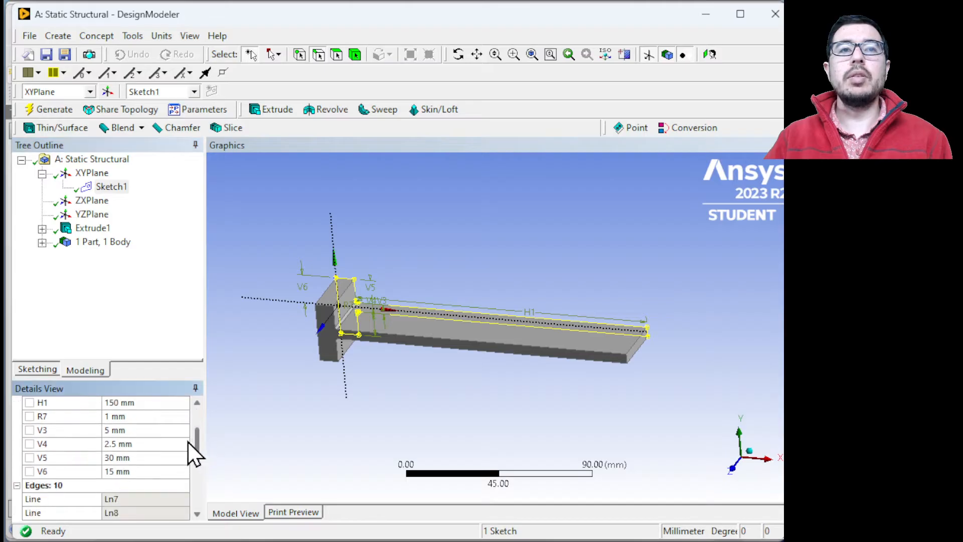
left_click(30, 417)
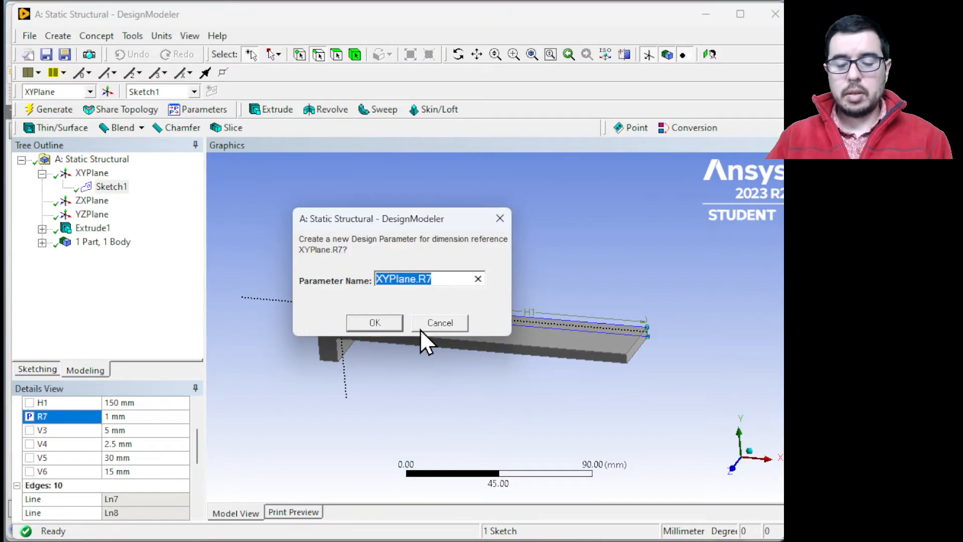
type("FilletRadius")
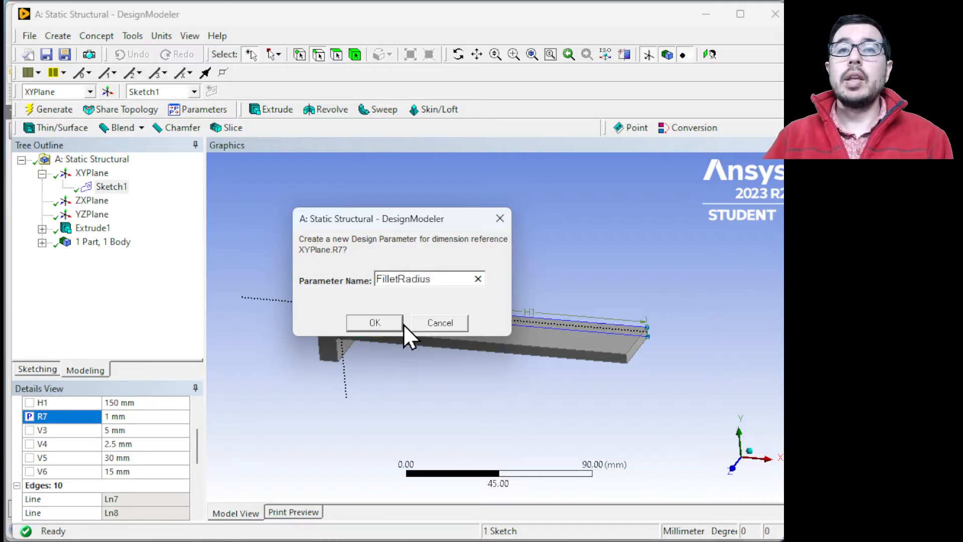
left_click(390, 324)
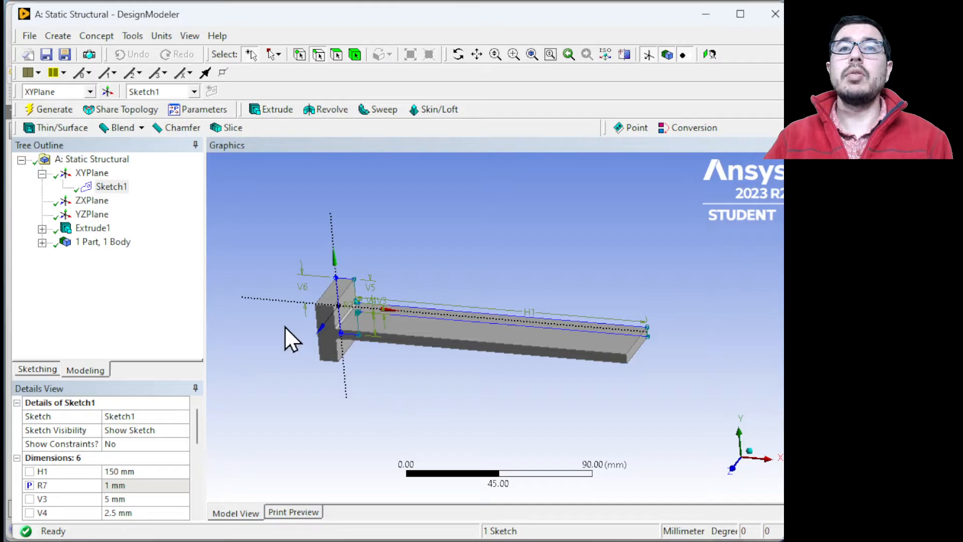
scroll(317, 327, "up", 5)
scroll(317, 327, "down", 4)
scroll(317, 327, "up", 1)
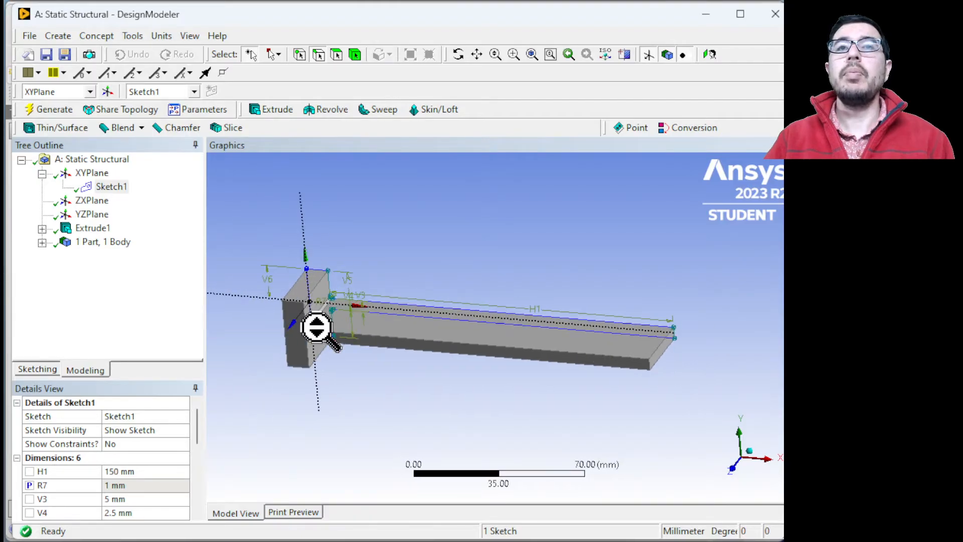
mouse_move(364, 362)
middle_mouse_down()
mouse_move(393, 340)
mouse_move(318, 352)
mouse_move(375, 366)
mouse_move(331, 351)
mouse_move(353, 351)
middle_mouse_up()
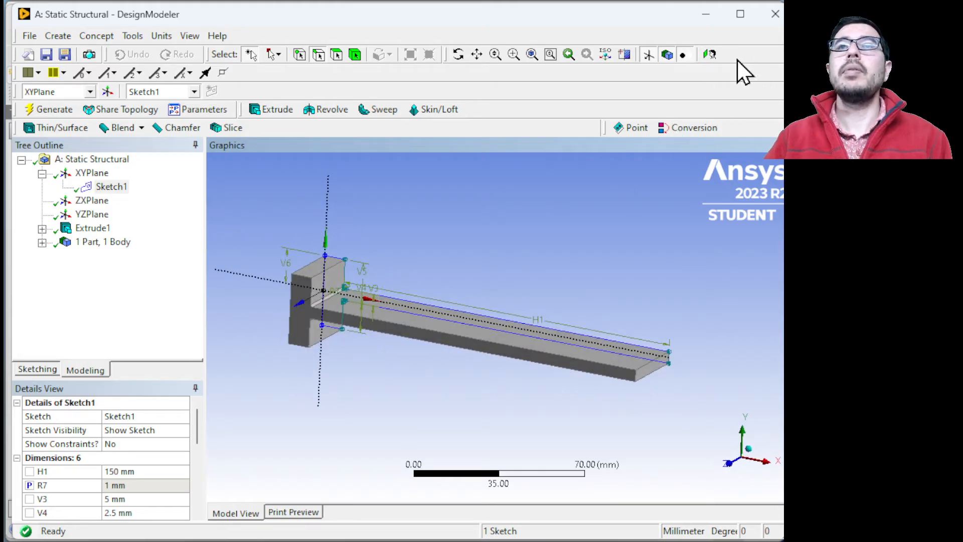
Close the geometry editor, check the FilletRadius entry in the project's parameter set, and return to the project schematic.
left_click(772, 17)
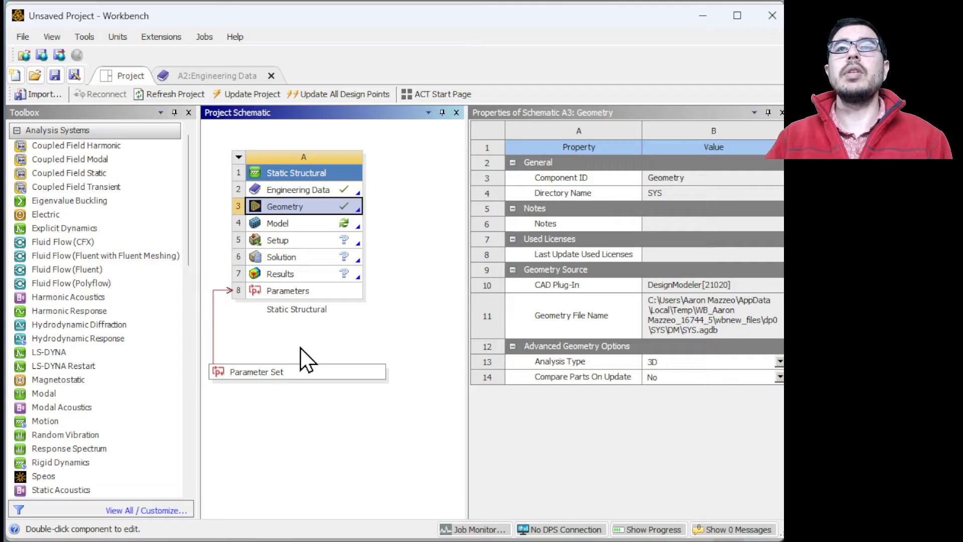
double_click(280, 373)
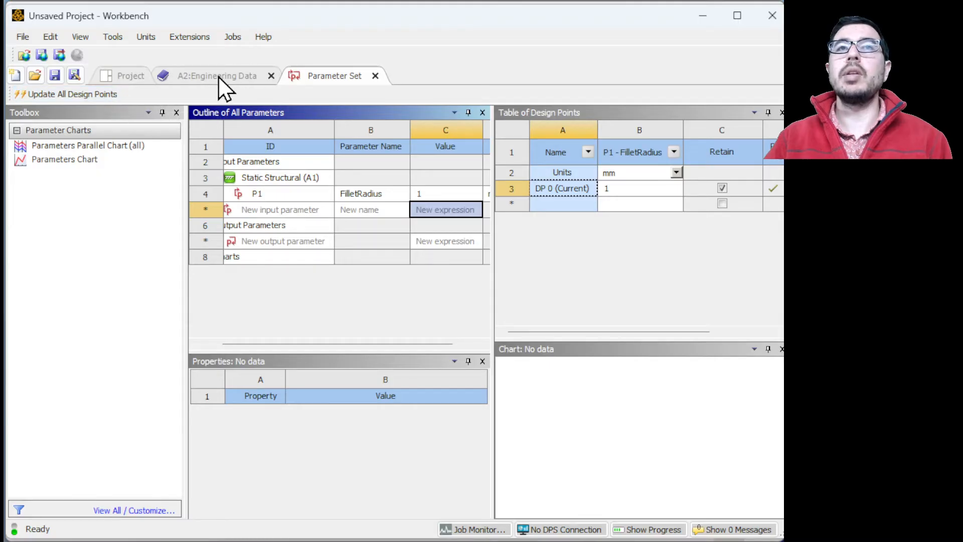
left_click(120, 76)
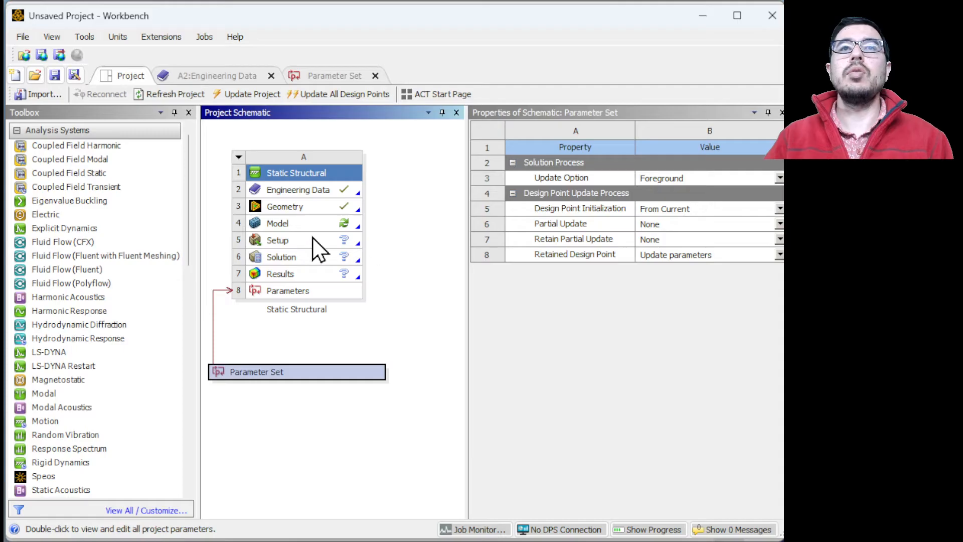
Open the Static Structural model in Mechanical and check the material assignment of the solid body.
double_click(292, 227)
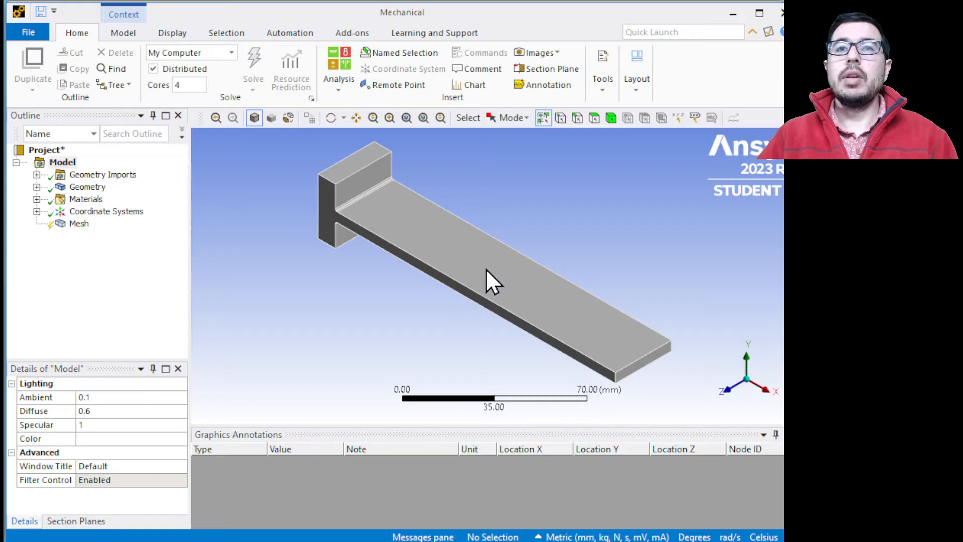
middle_click_drag(342, 300, 411, 277)
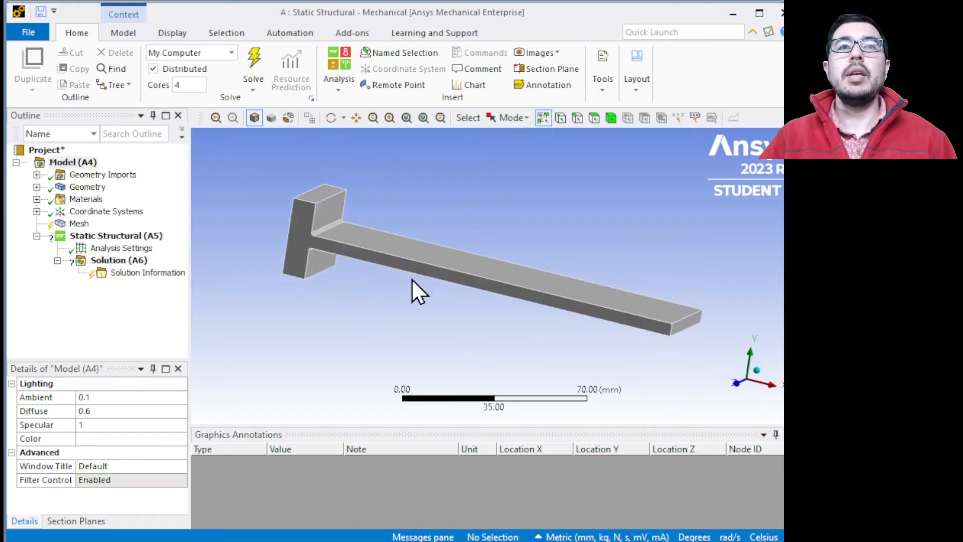
left_click(36, 187)
left_click(99, 199)
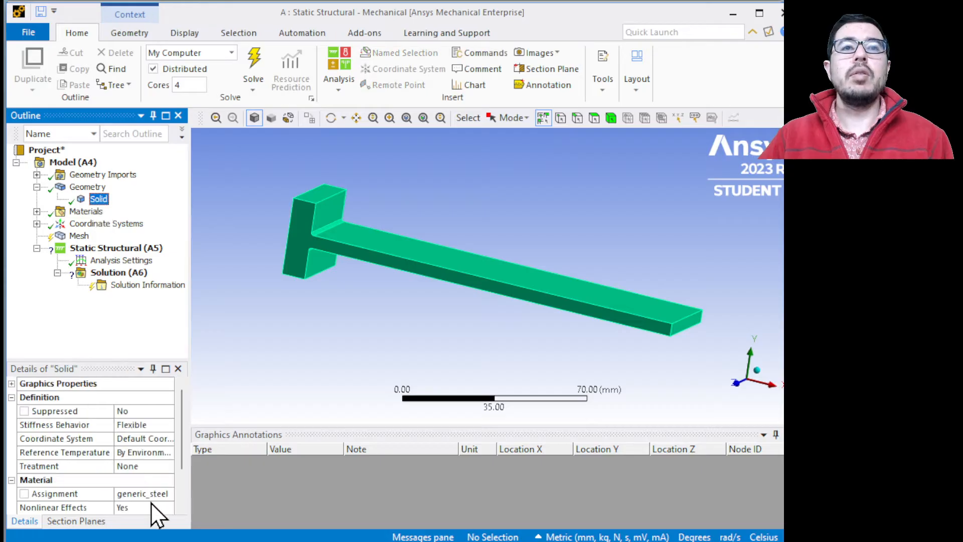
left_click(36, 186)
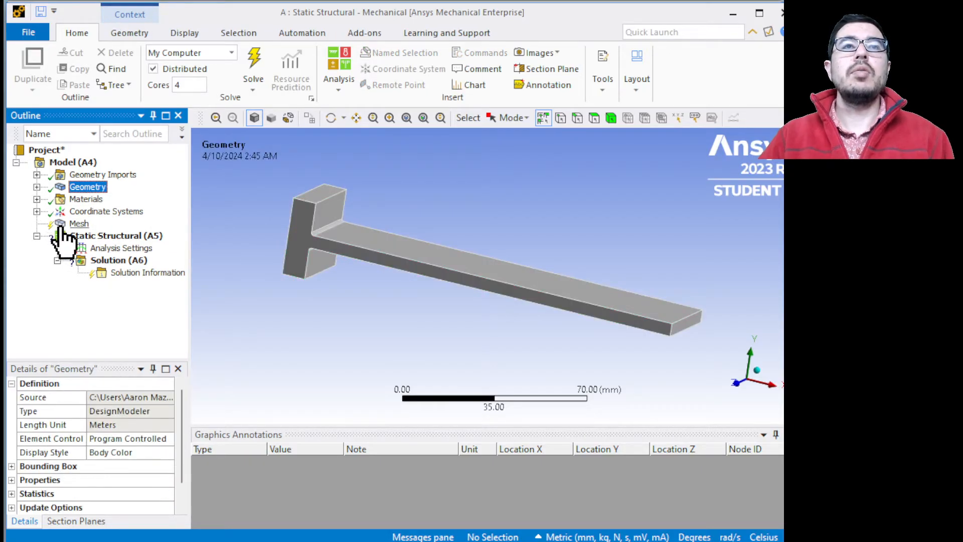
Set the global mesh element size to 4 mm, generate the mesh, and examine it around the fillets.
left_click(60, 226)
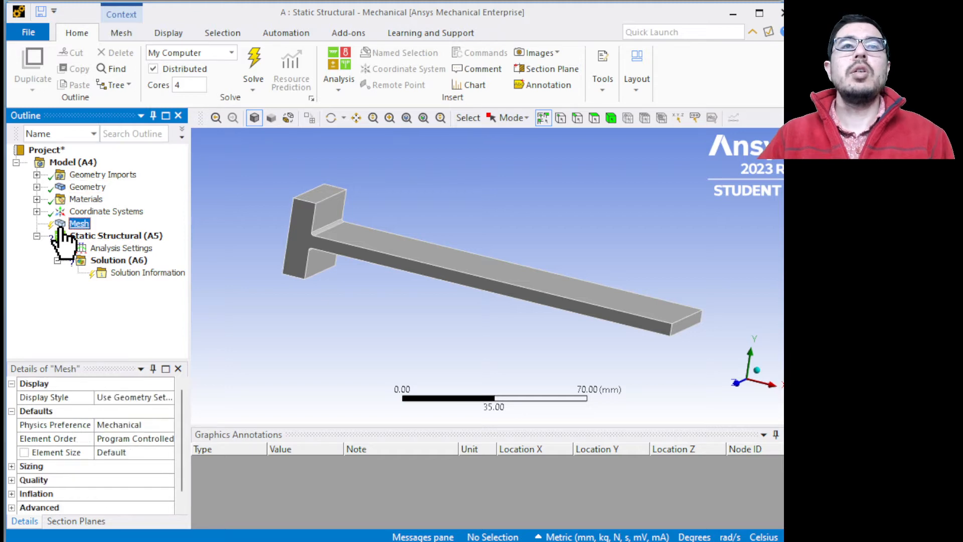
left_click(126, 453)
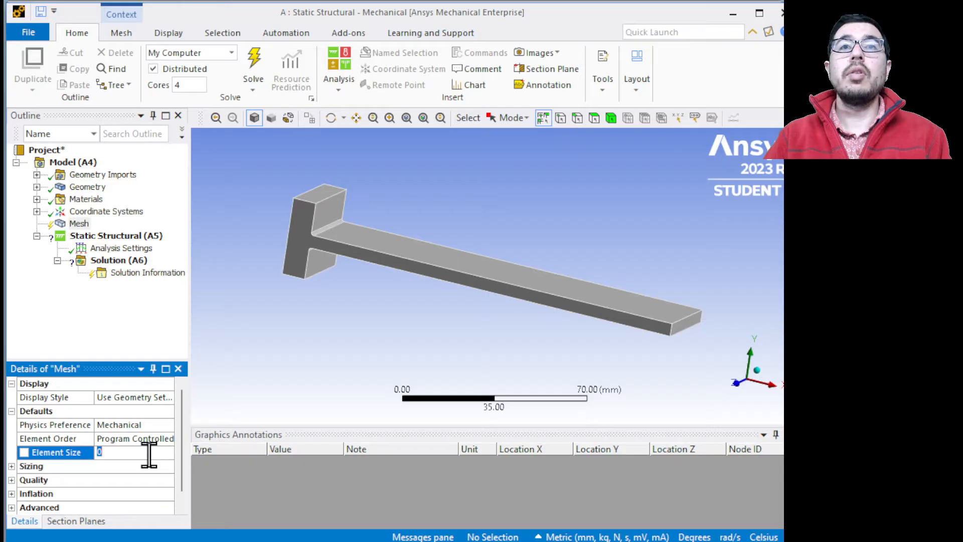
type("2")
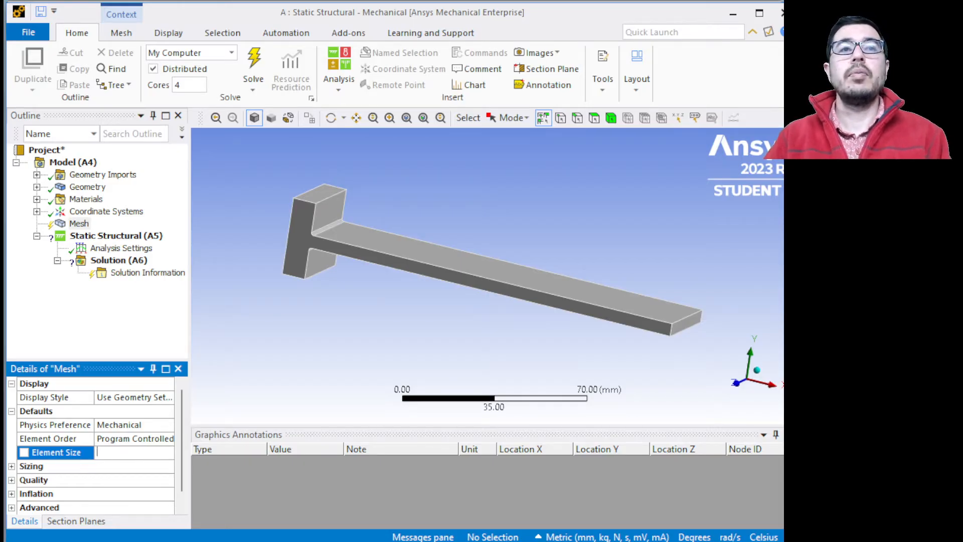
key("Return")
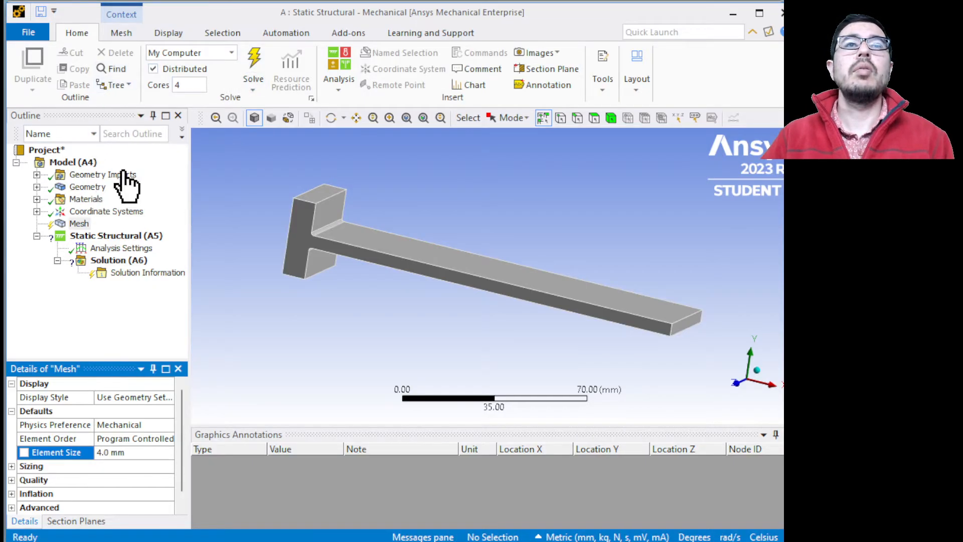
left_click(119, 35)
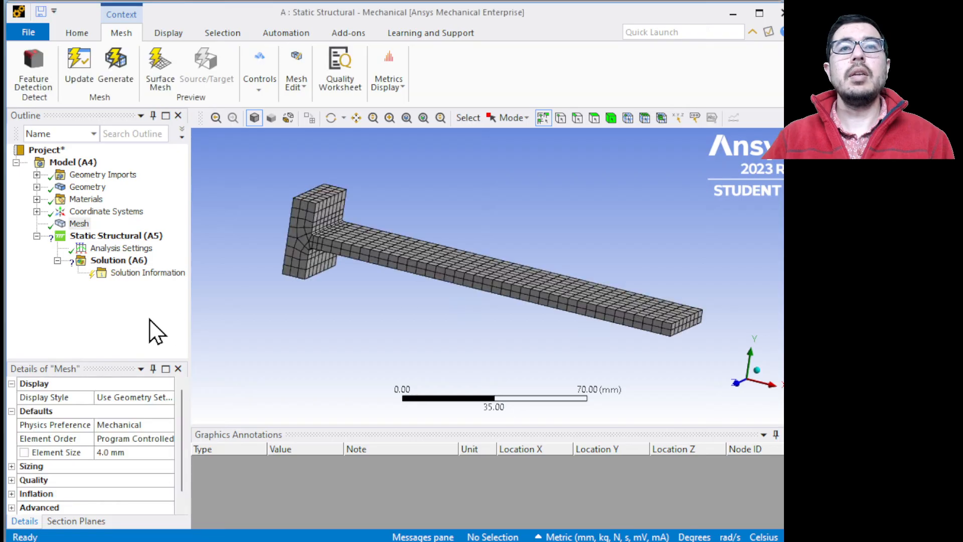
middle_click_drag(333, 300, 337, 275)
scroll(334, 273, "up", 5)
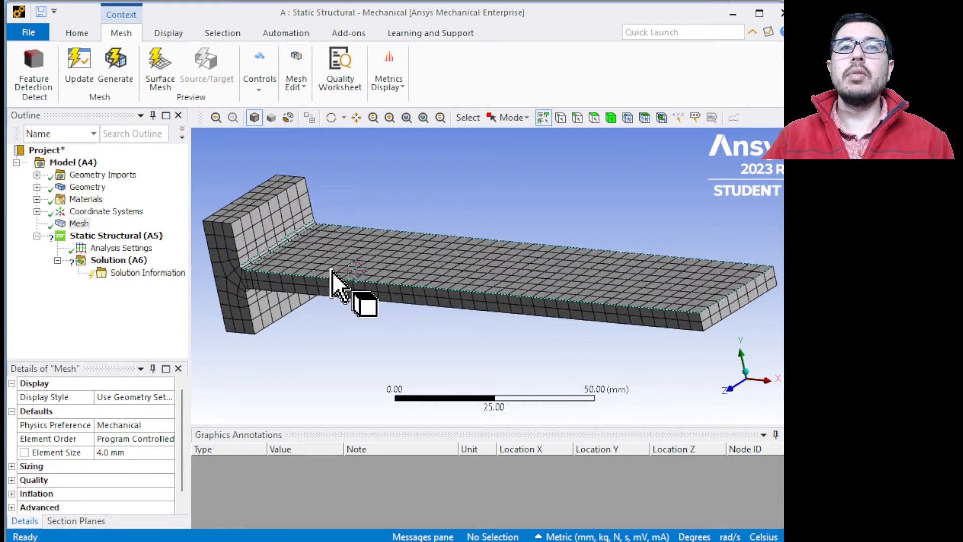
scroll(241, 224, "down", 4)
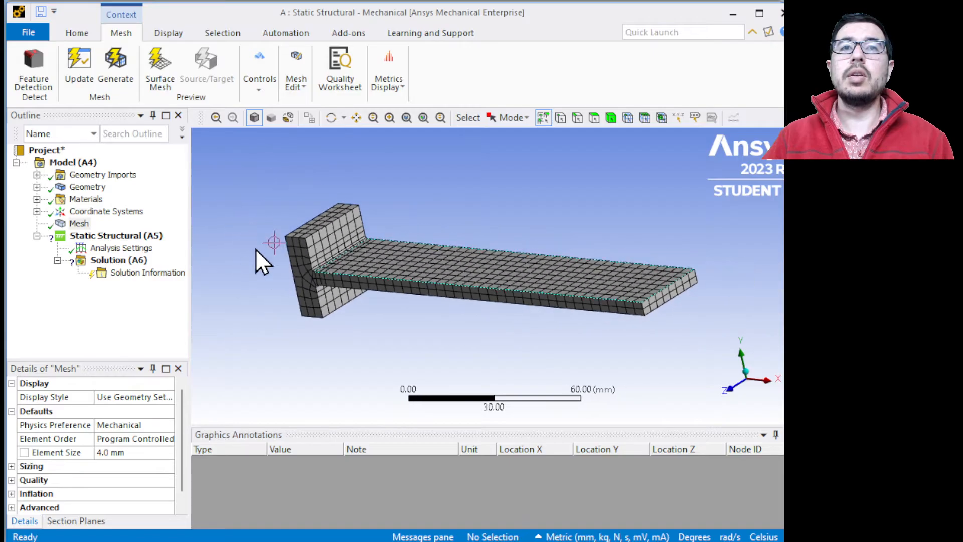
scroll(326, 286, "up", 4)
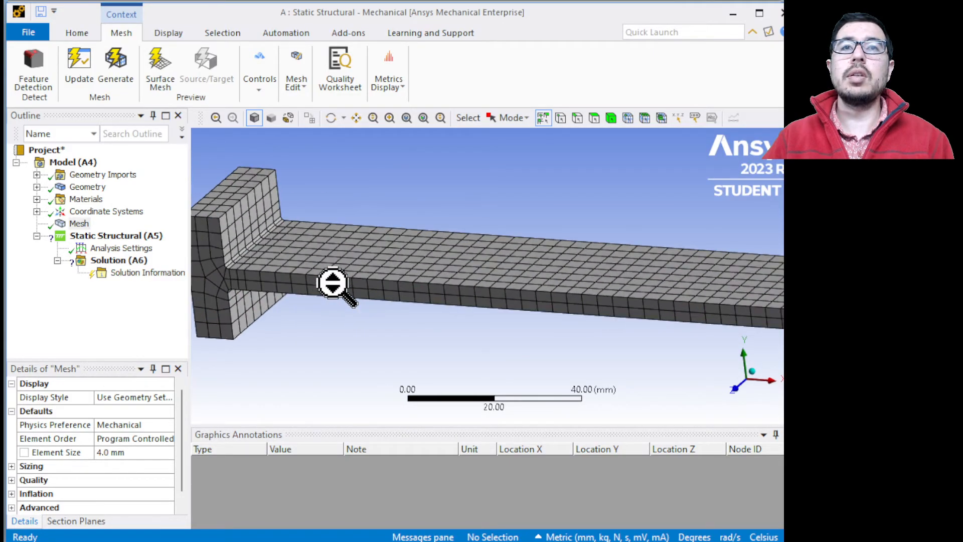
scroll(296, 284, "down", 4)
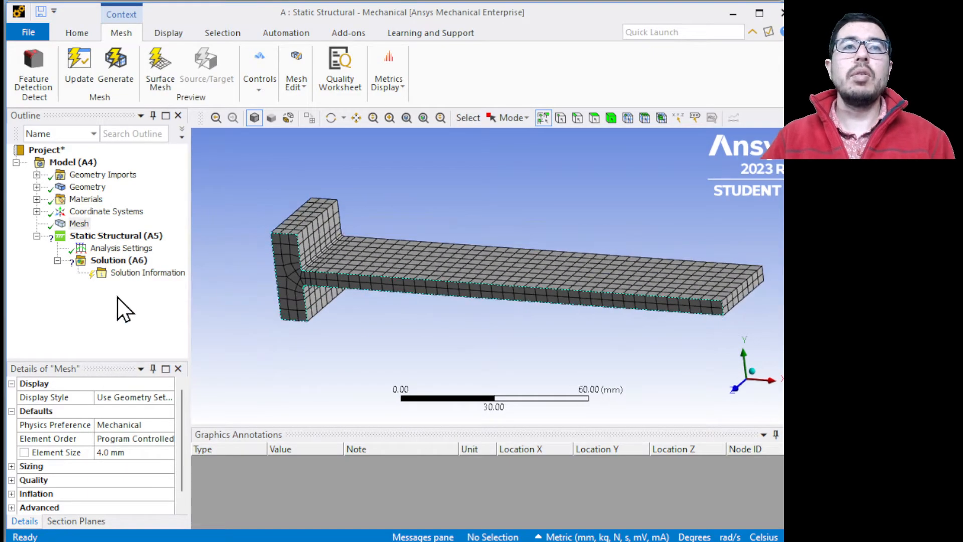
Set the global mesh element size to 2 mm and regenerate the beam's mesh.
left_click(124, 452)
type("2")
key("Return")
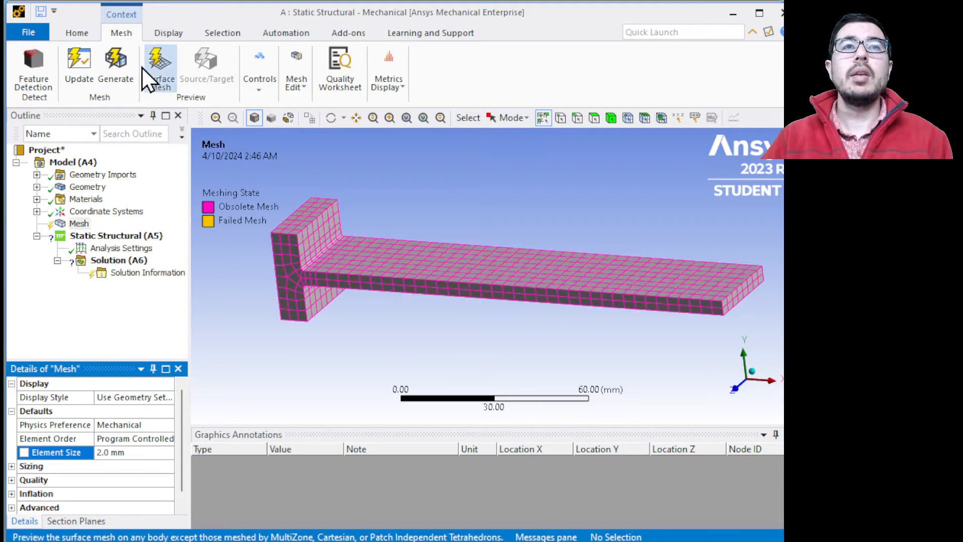
left_click(118, 64)
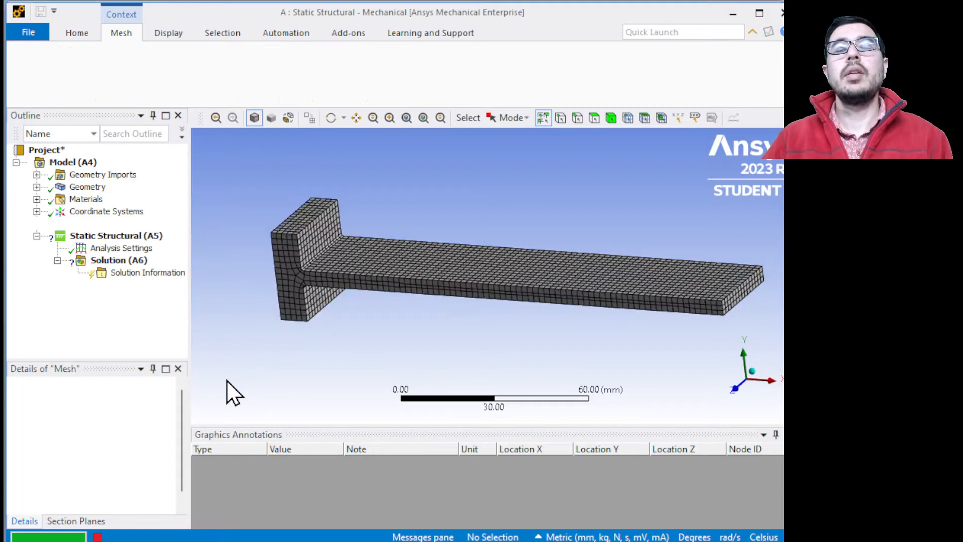
scroll(299, 302, "up", 2)
middle_click_drag(299, 302, 251, 295)
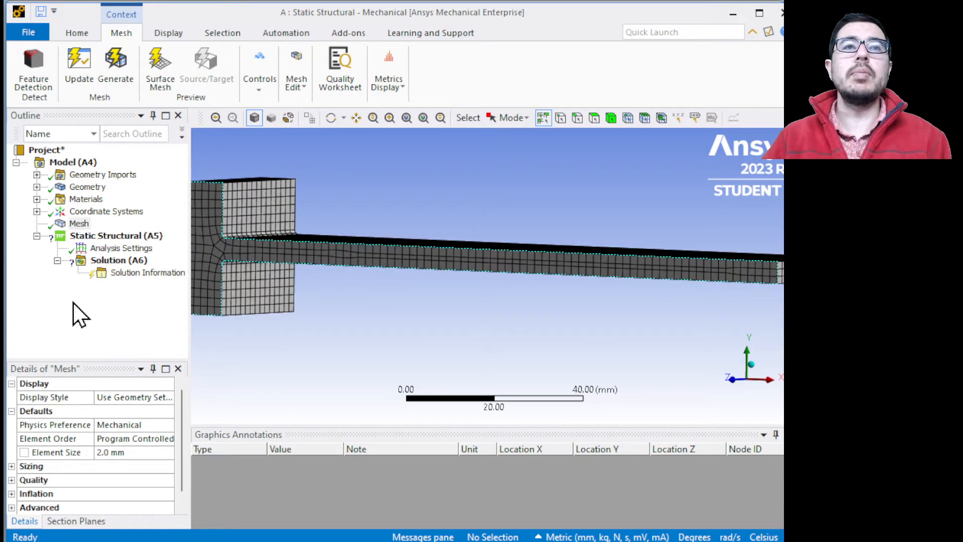
Set the global mesh element size to 1 mm and regenerate the beam's mesh.
left_click(122, 452)
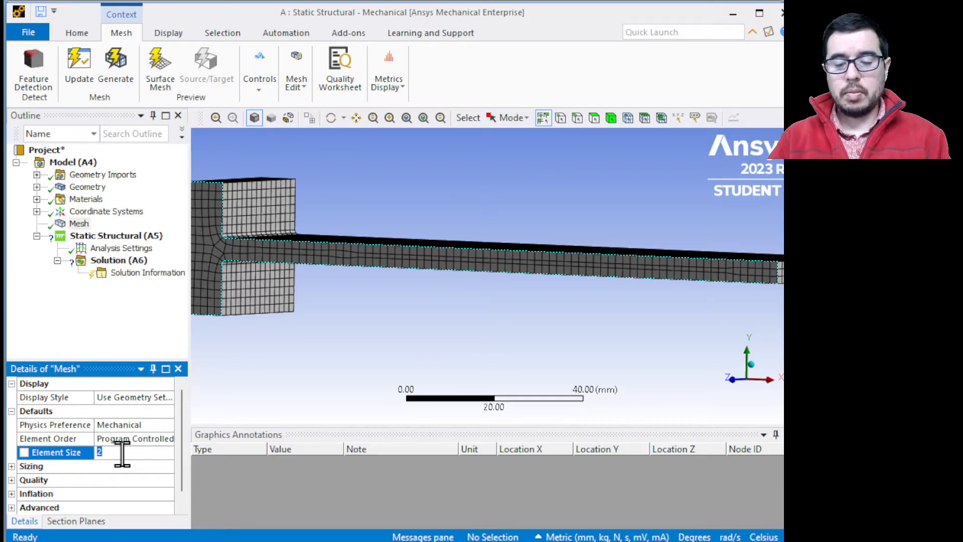
key("Return")
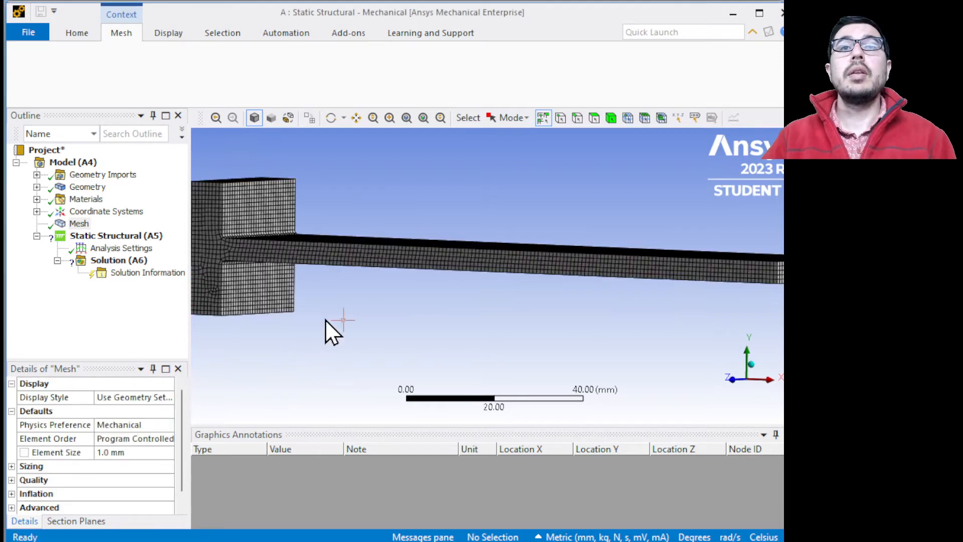
mouse_move(345, 300)
middle_mouse_down()
mouse_move(329, 322)
mouse_move(314, 318)
mouse_move(345, 306)
middle_mouse_up()
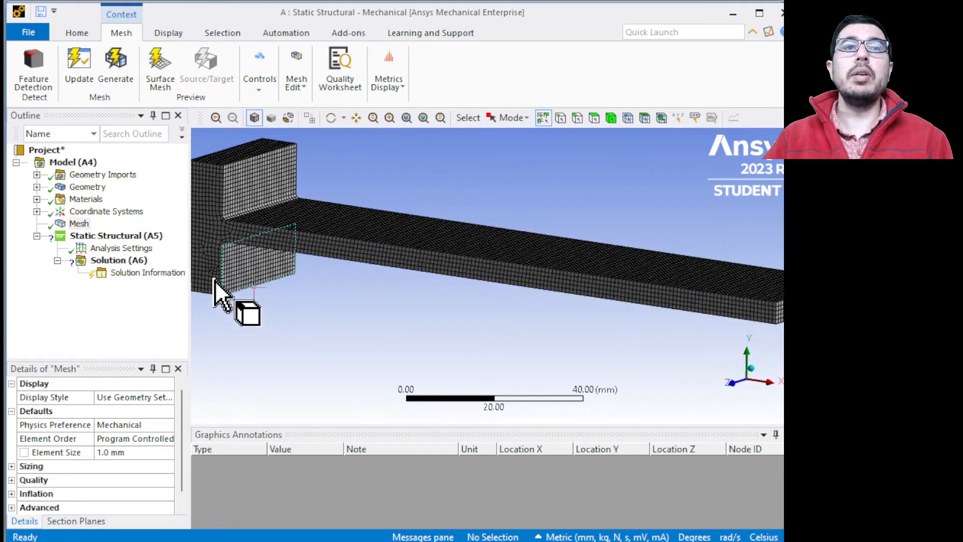
Insert a fixed support in the static structural analysis and select the end plate's large outer face.
left_click(100, 248)
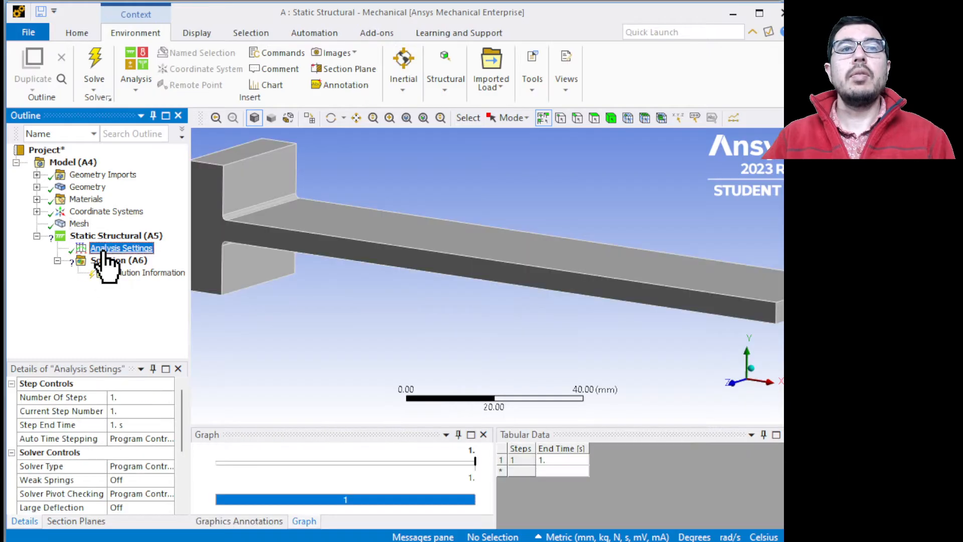
left_click(105, 237)
right_click(104, 238)
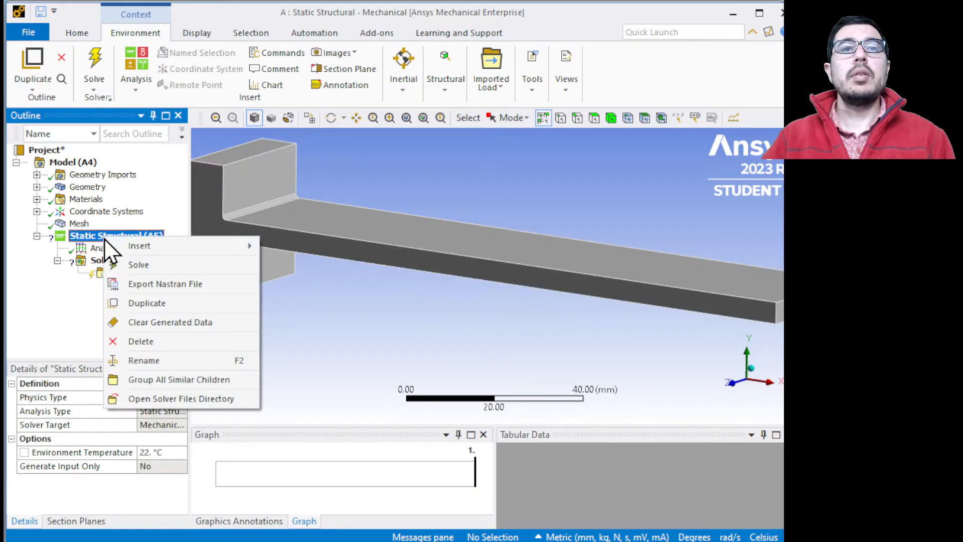
mouse_move(150, 246)
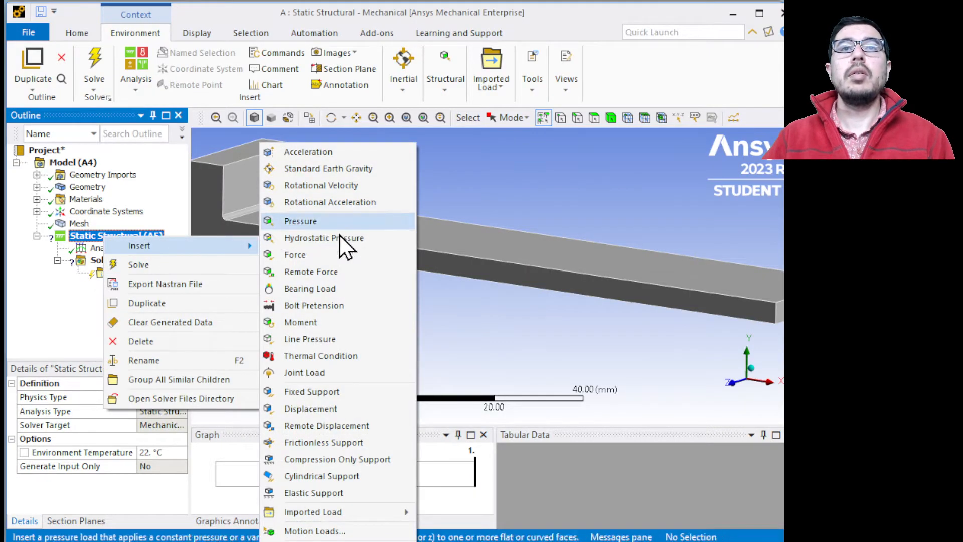
left_click(320, 393)
middle_click_drag(358, 332, 332, 363)
left_click(319, 375)
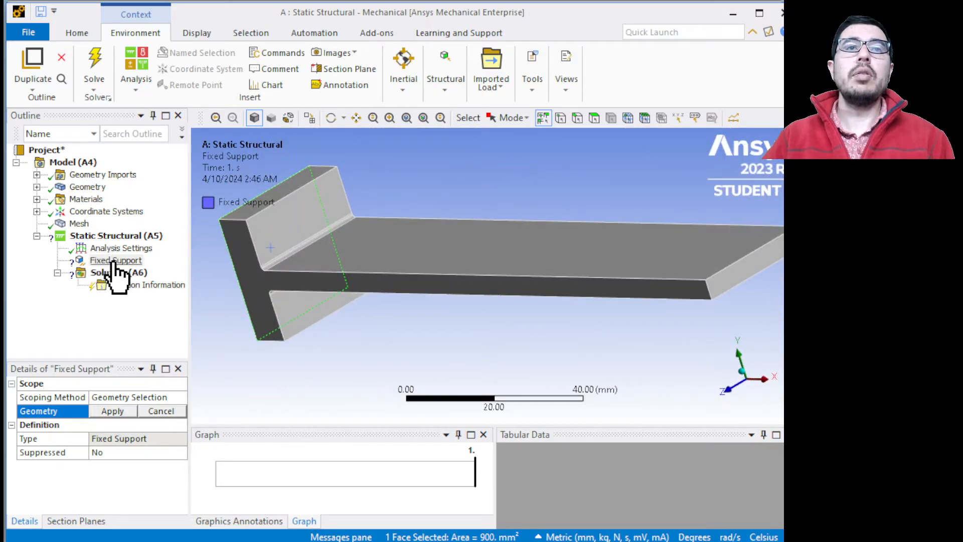
Insert a force load in the static structural analysis and select the end face of the beam's free end.
right_click(114, 235)
mouse_move(159, 251)
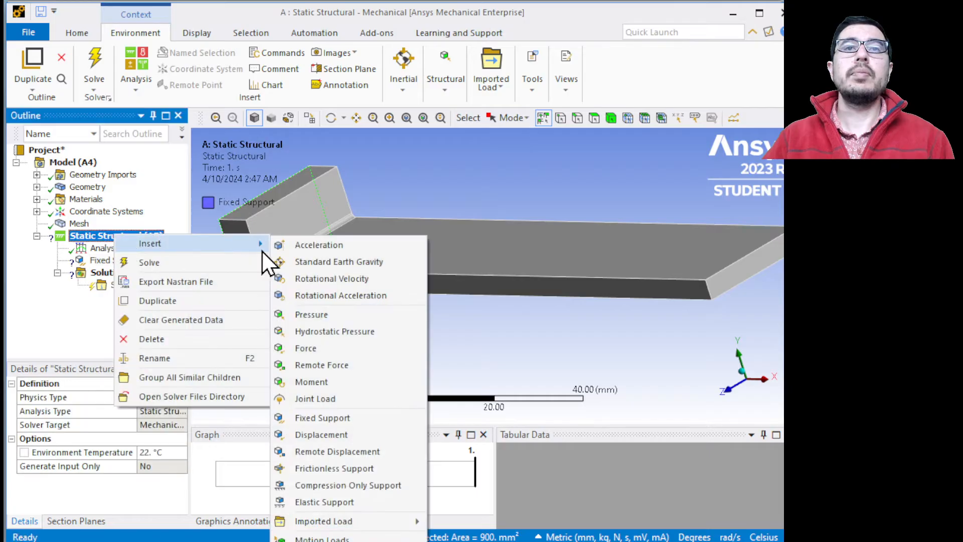
left_click(332, 346)
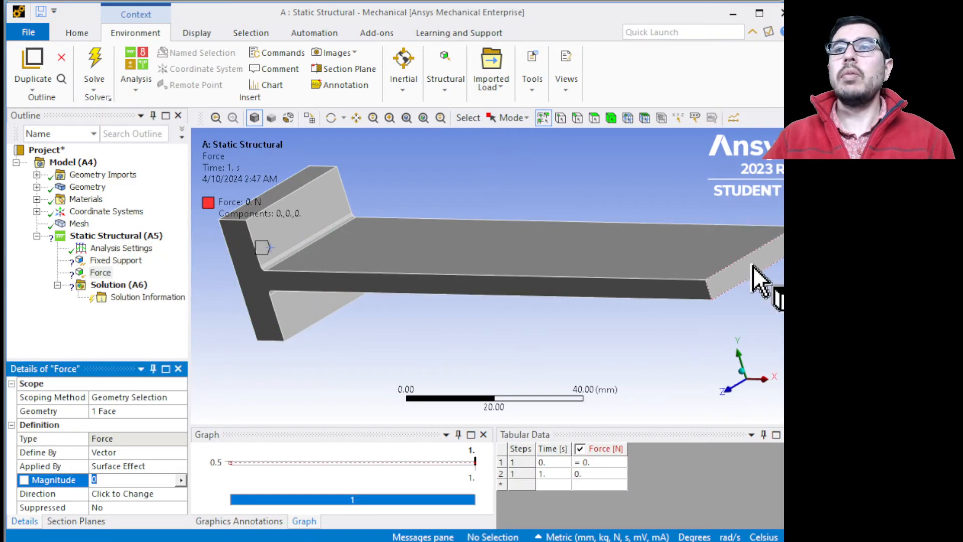
left_click(595, 120)
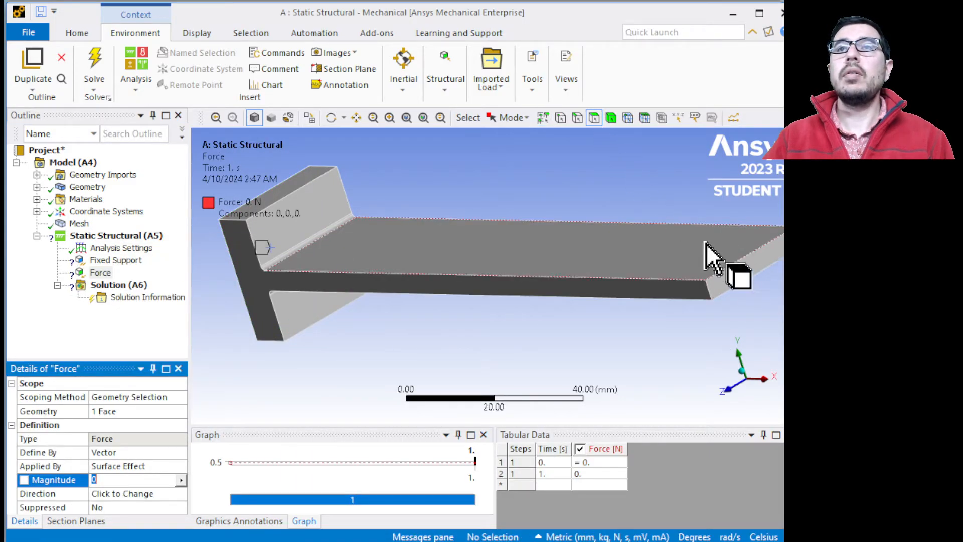
left_click(738, 279)
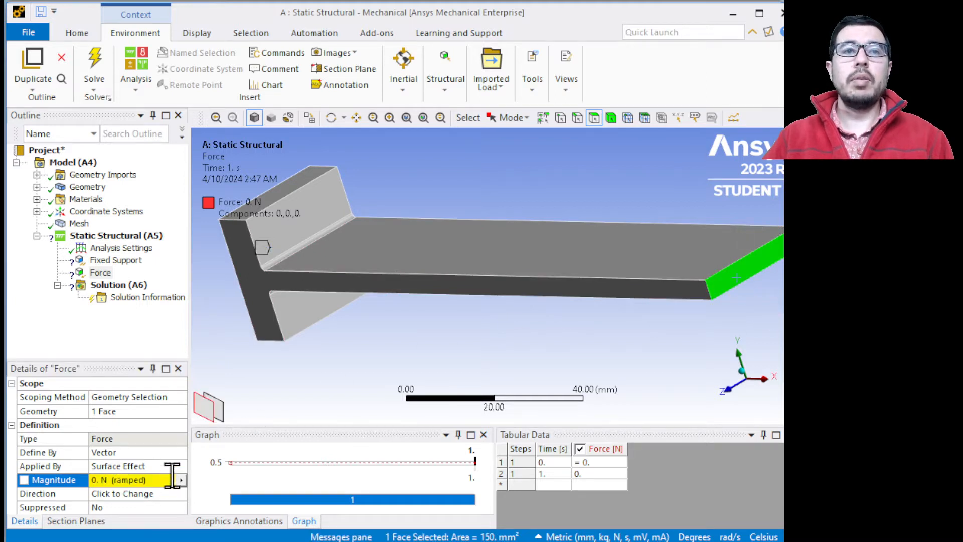
Define the force by components and set its Y component to -300 N.
left_click(167, 454)
left_click(182, 453)
left_click(146, 462)
scroll(159, 465, "down", 1)
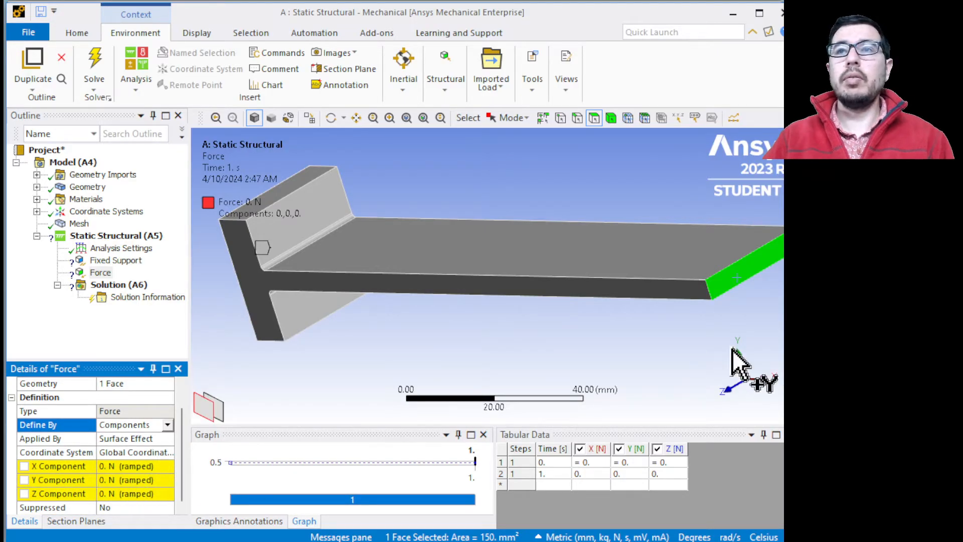
left_click(106, 479)
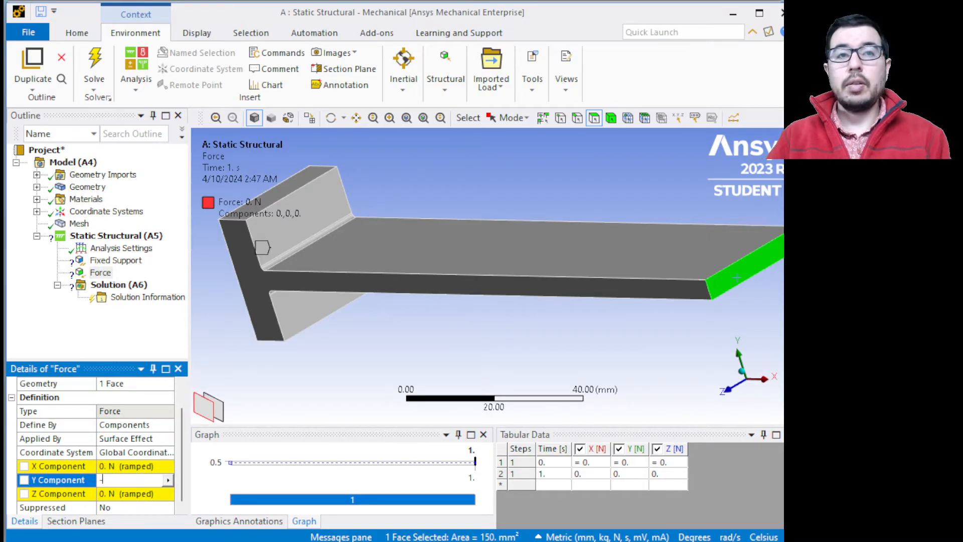
key("Return")
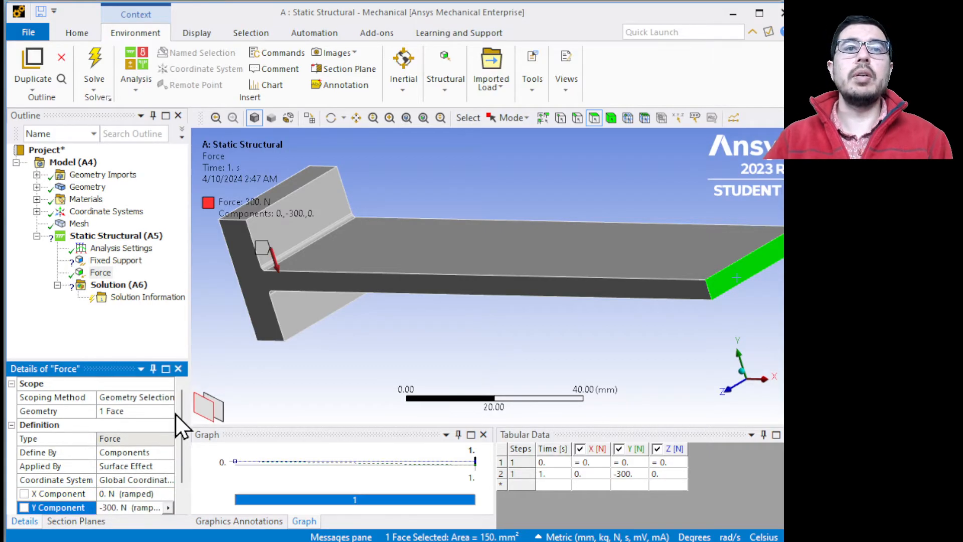
Add Equivalent (von-Mises) and Maximum Principal stress results to the solution.
right_click(126, 288)
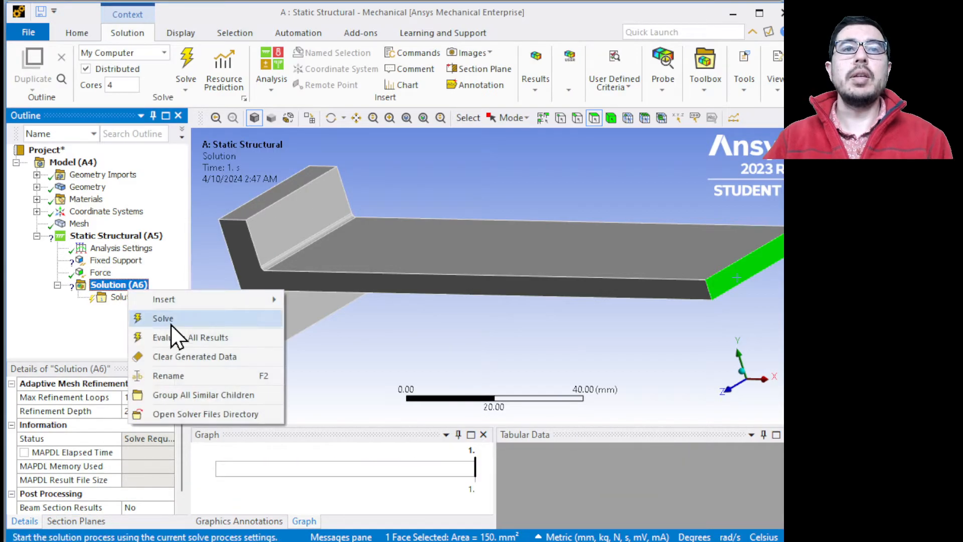
mouse_move(182, 307)
mouse_move(330, 335)
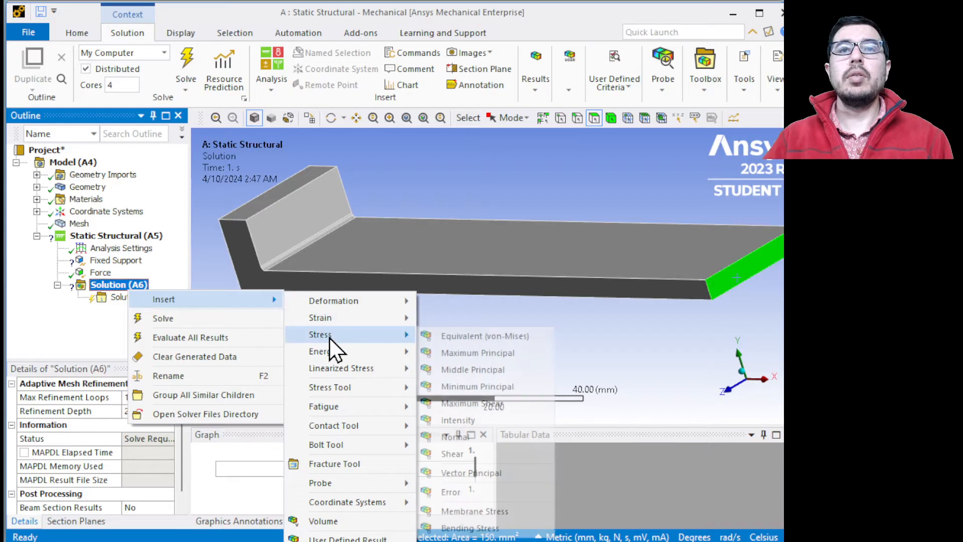
left_click(468, 341)
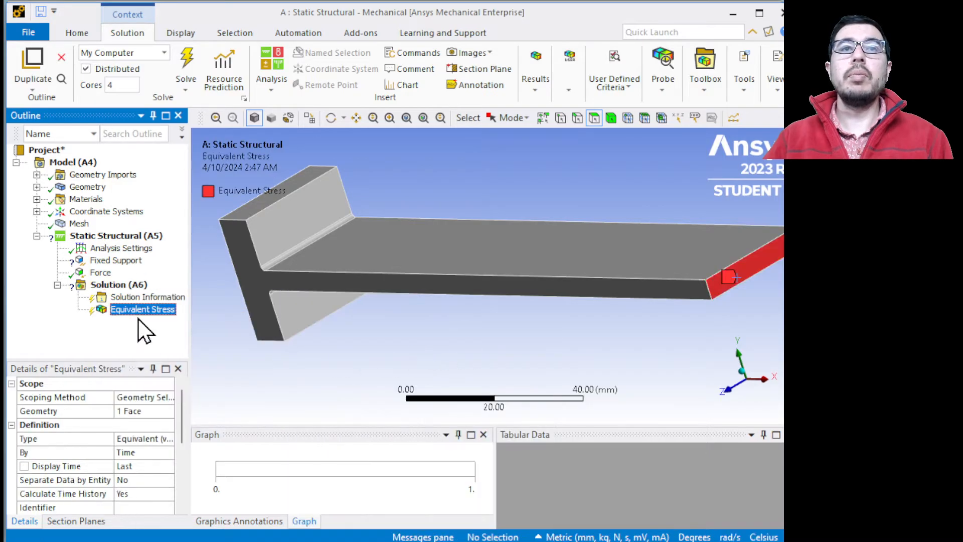
right_click(127, 288)
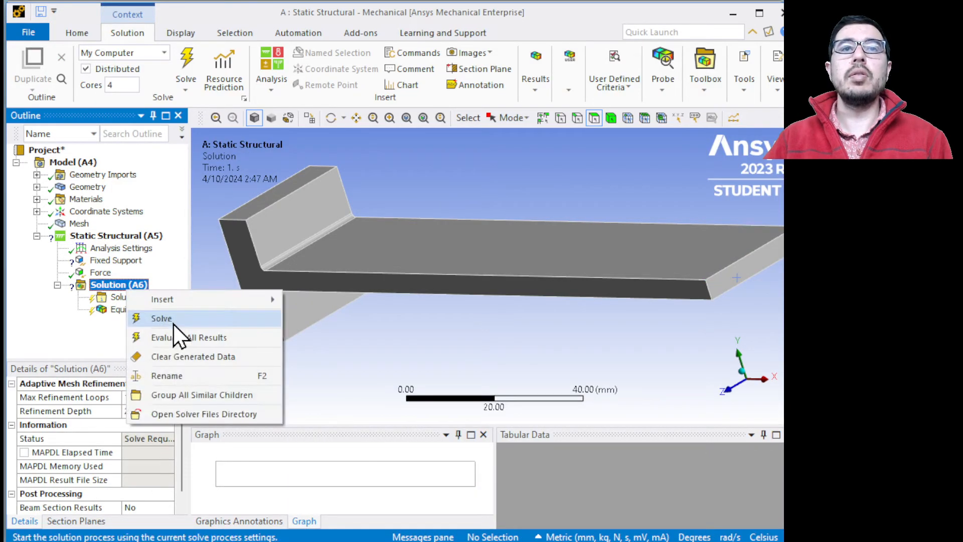
mouse_move(180, 300)
mouse_move(327, 339)
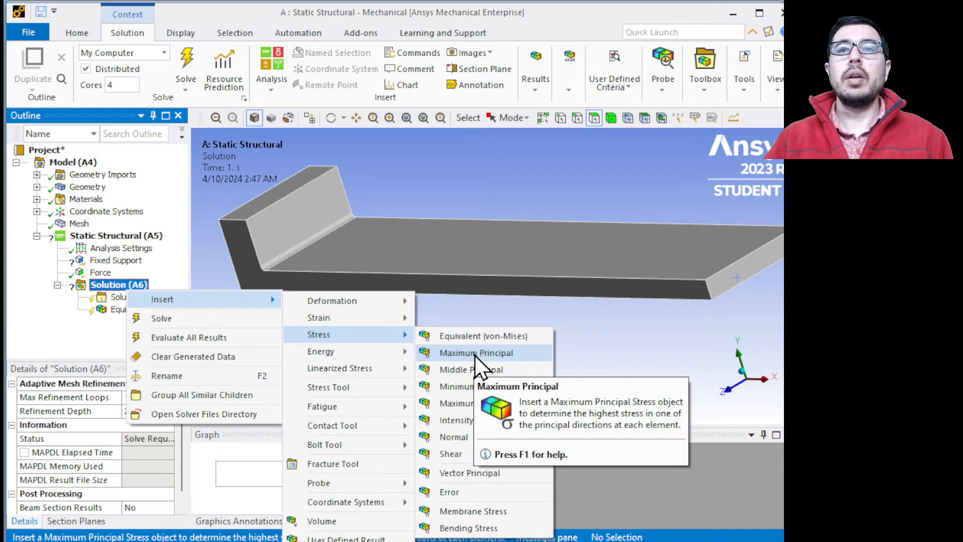
left_click(475, 353)
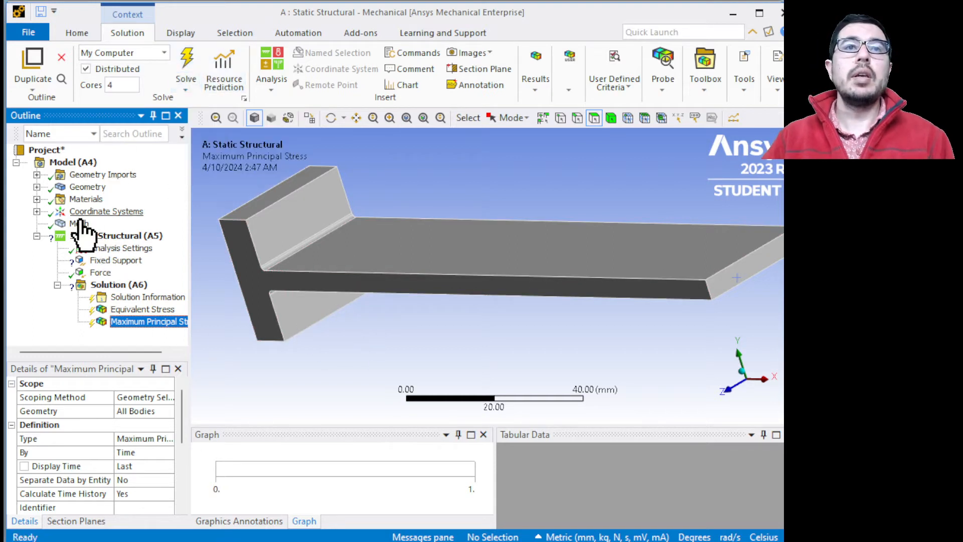
Scope the fixed support to the end plate's large outer face and try to solve the analysis.
left_click(112, 261)
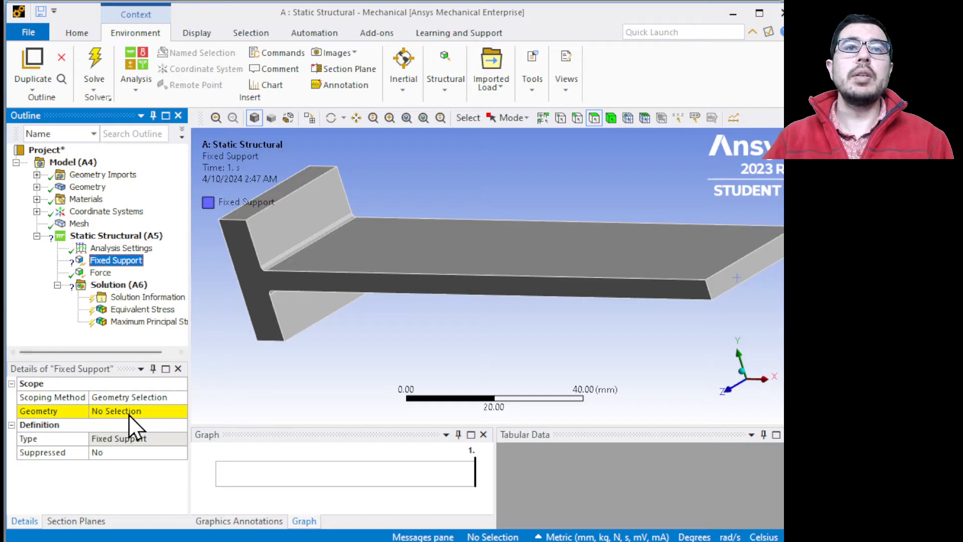
middle_click_drag(249, 382, 406, 358)
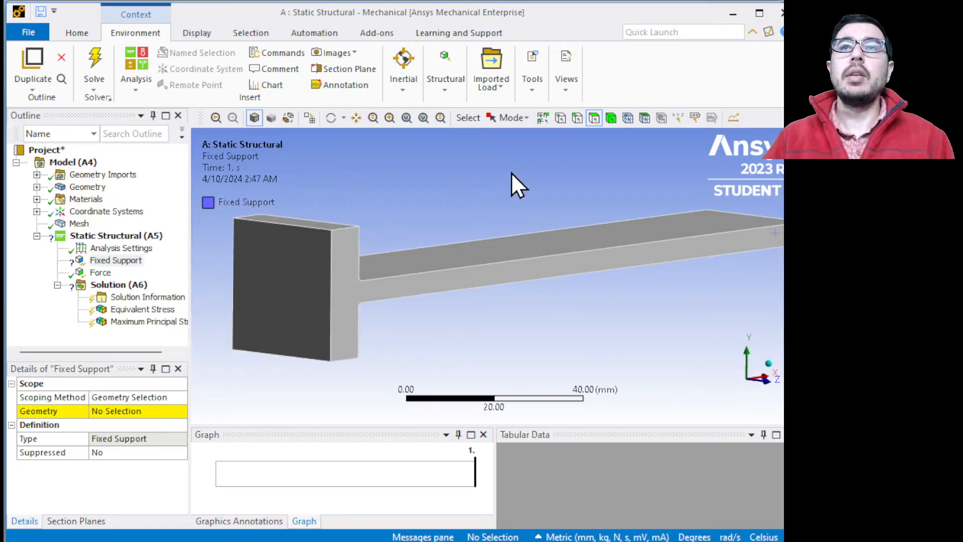
left_click(300, 282)
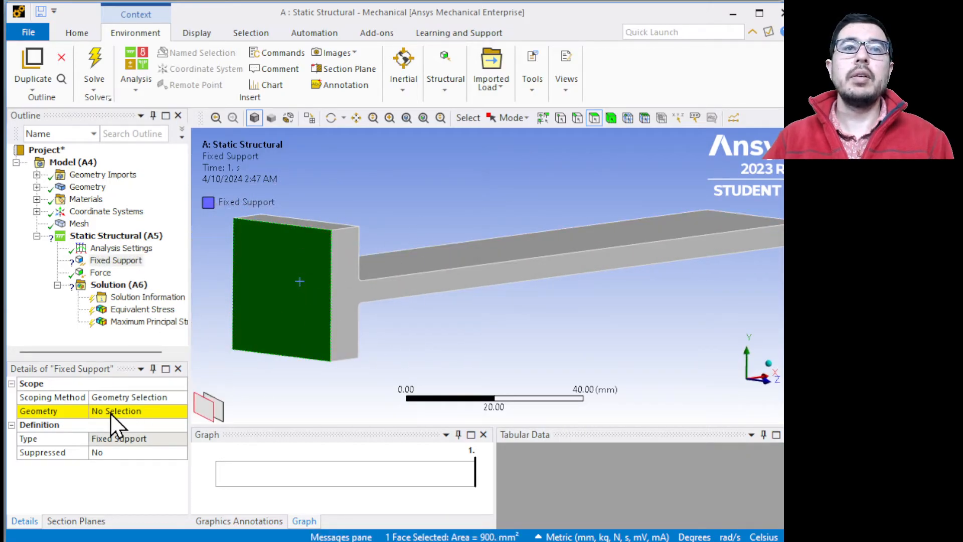
left_click(110, 413)
left_click(107, 413)
middle_click_drag(425, 348, 281, 384)
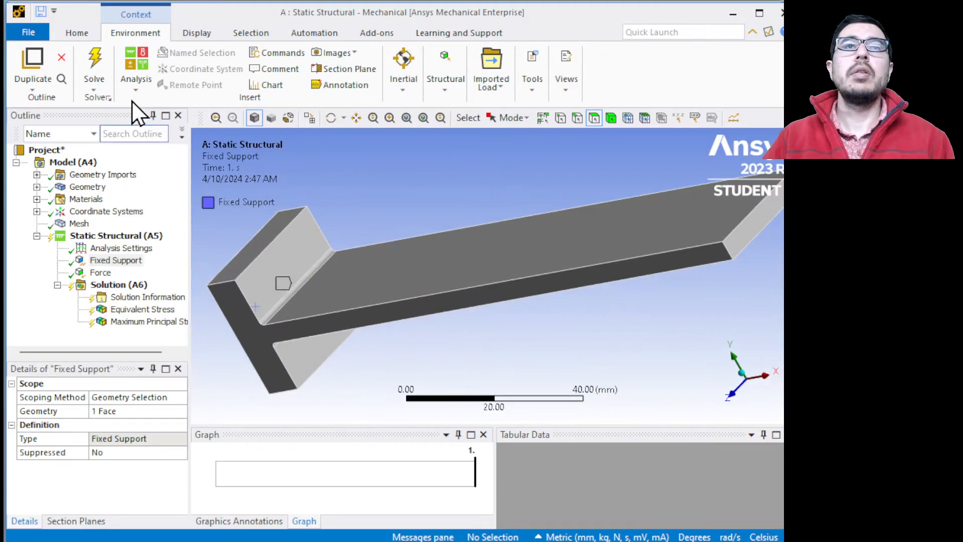
left_click(98, 63)
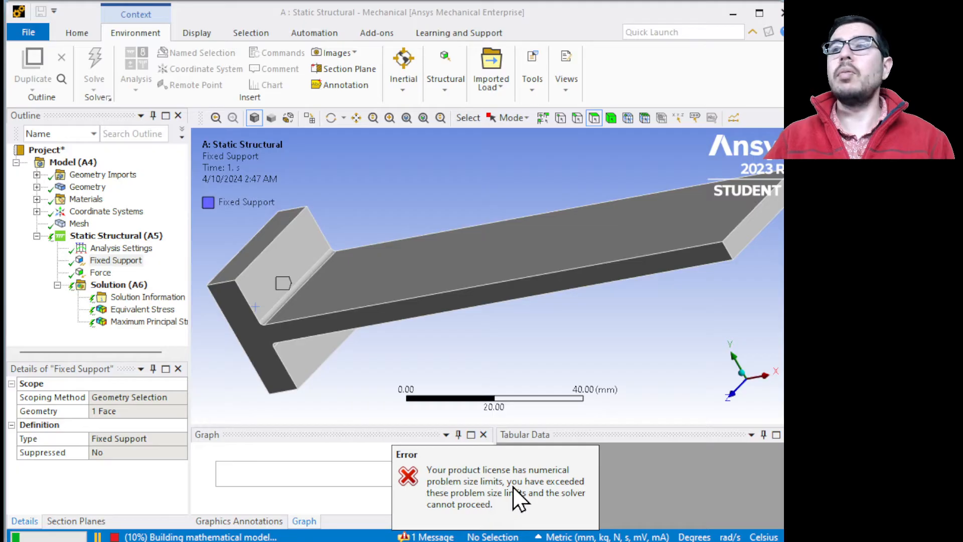
Return the global mesh element size to 2 mm and generate the mesh again.
left_click(78, 224)
left_click(133, 453)
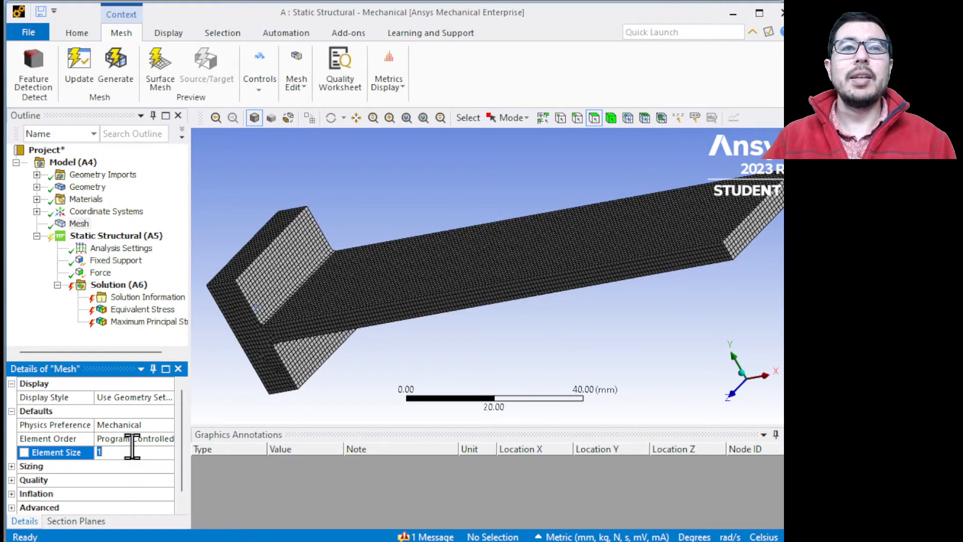
key("Return")
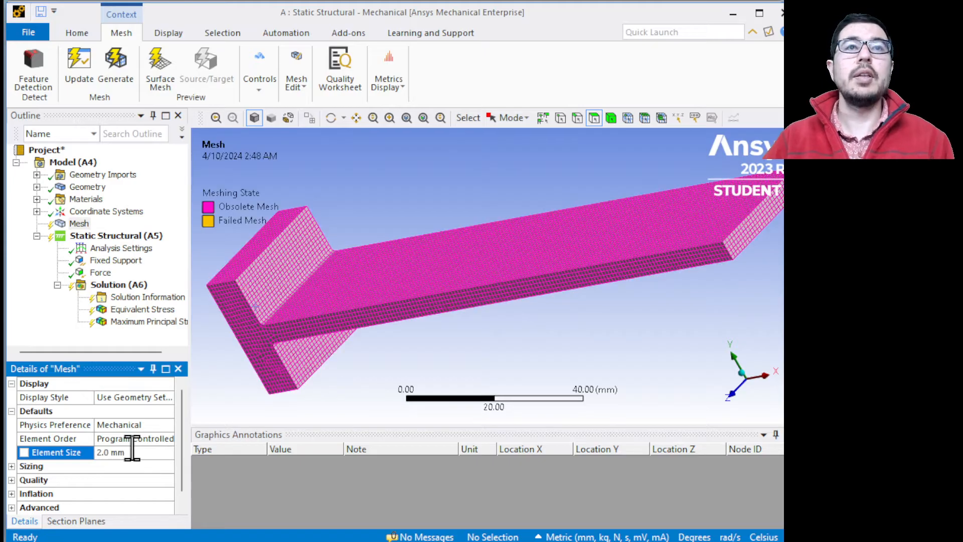
left_click(121, 80)
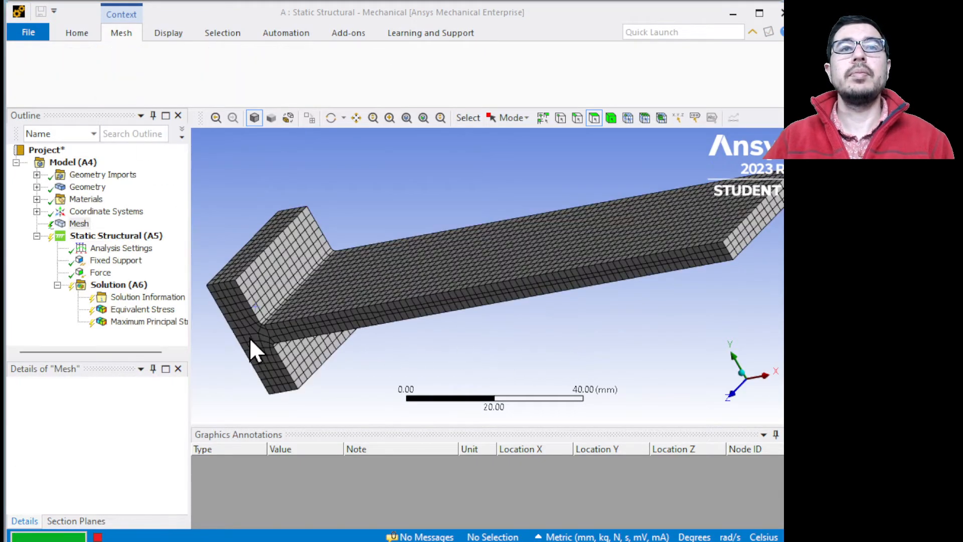
Solve the static structural analysis with the coarser mesh.
left_click(100, 237)
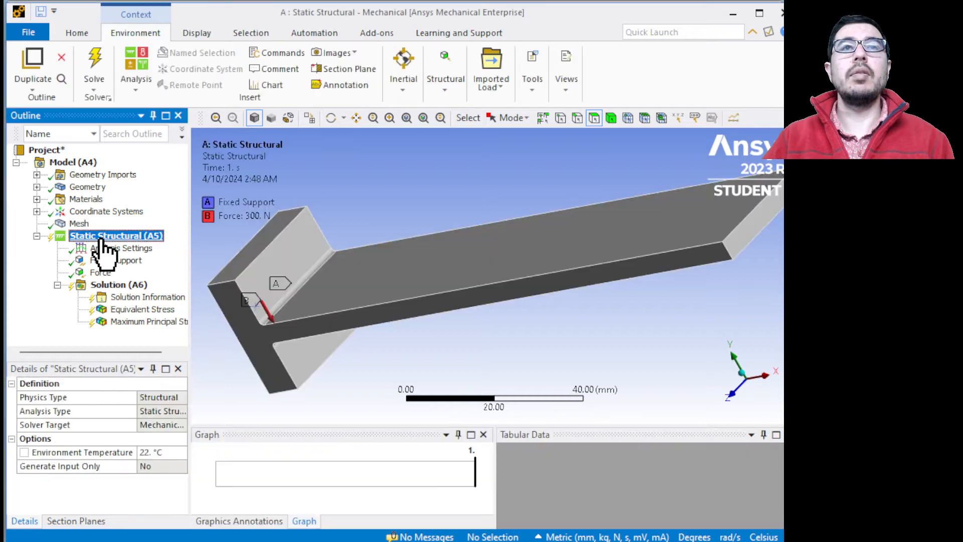
left_click(93, 68)
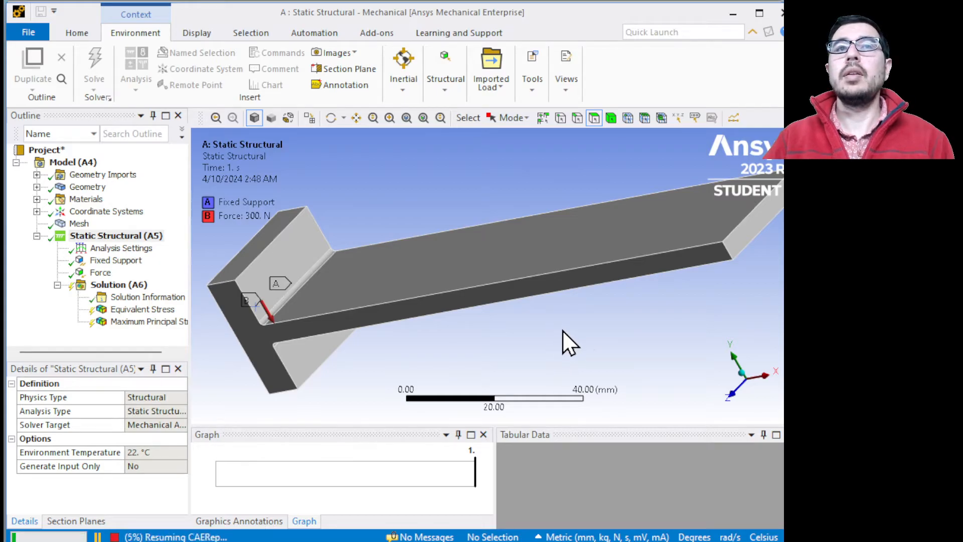
mouse_move(586, 331)
middle_mouse_down()
mouse_move(570, 348)
mouse_move(587, 348)
mouse_move(595, 316)
mouse_move(566, 335)
mouse_move(589, 322)
middle_mouse_up()
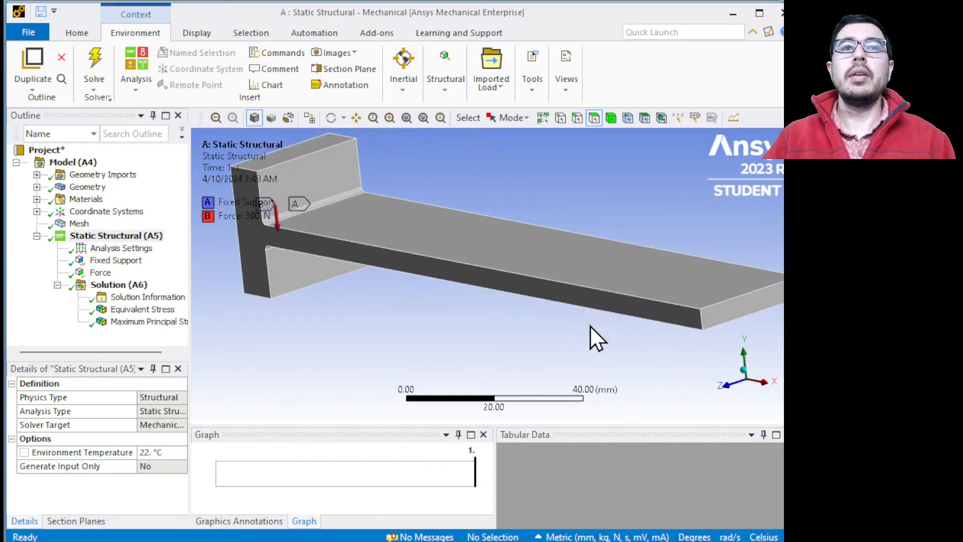
Examine the Maximum Principal and Equivalent Stress results on the beam, and open the solution information.
left_click(142, 323)
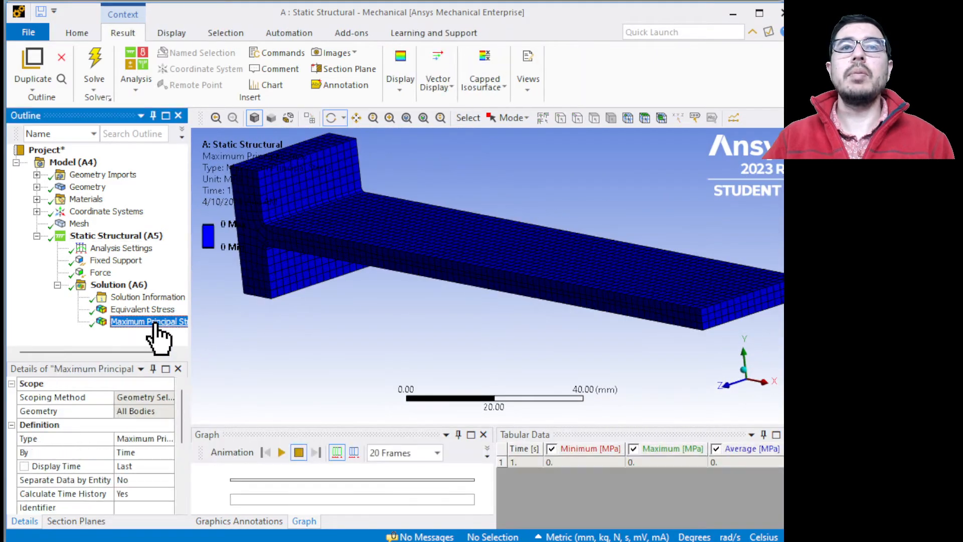
mouse_move(335, 306)
middle_mouse_down()
mouse_move(366, 296)
mouse_move(372, 312)
mouse_move(337, 312)
middle_mouse_up()
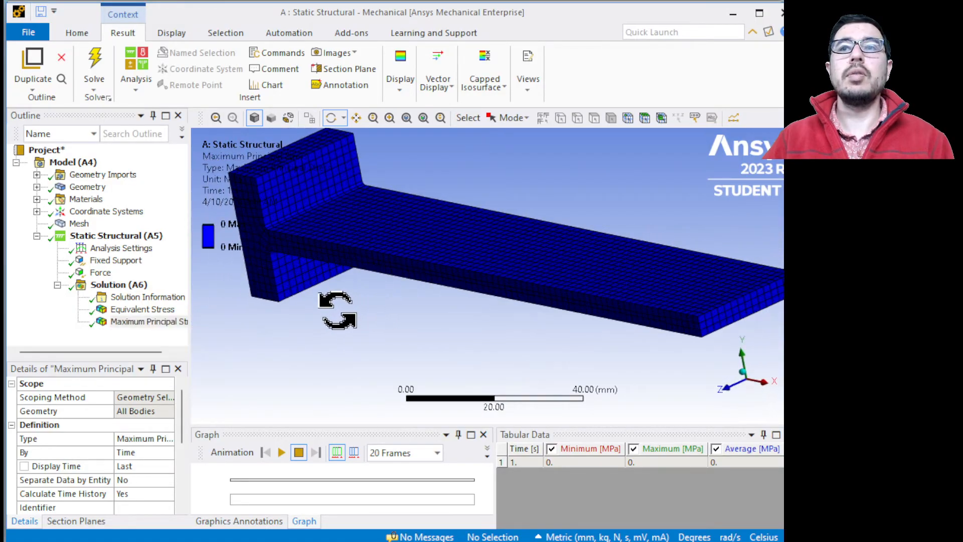
left_click(141, 311)
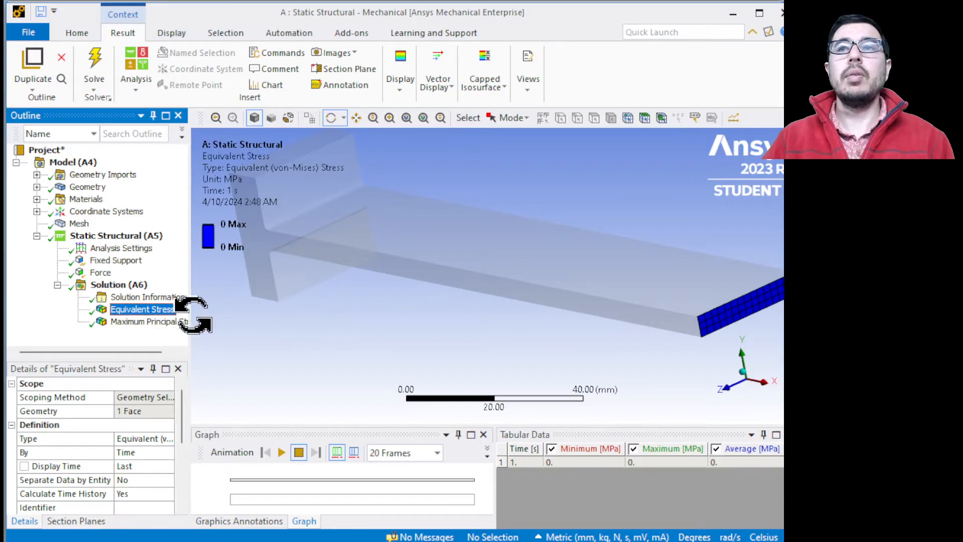
mouse_move(413, 319)
middle_mouse_down()
mouse_move(438, 297)
mouse_move(408, 314)
middle_mouse_up()
left_click(134, 298)
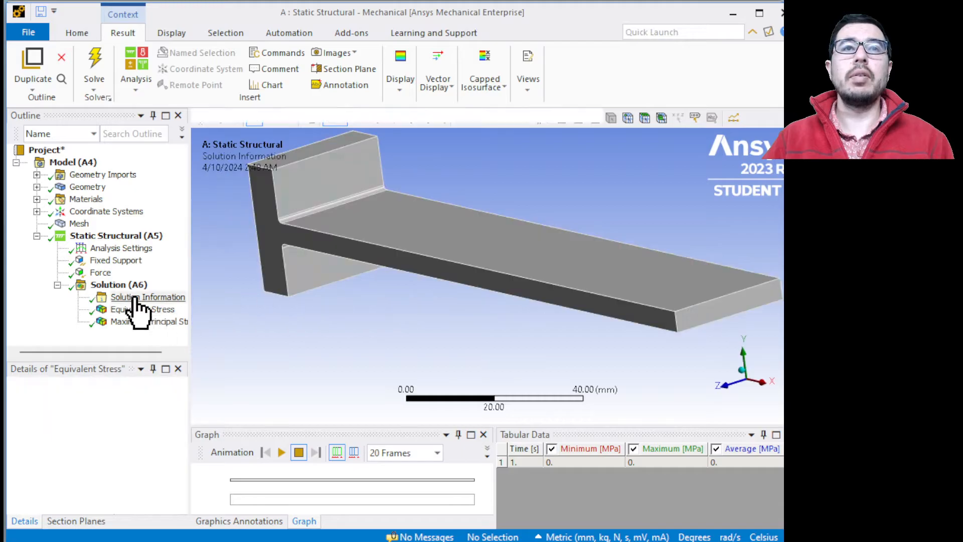
Rescope the force to the beam's free end face and solve the static structural analysis again.
left_click(123, 285)
left_click(102, 273)
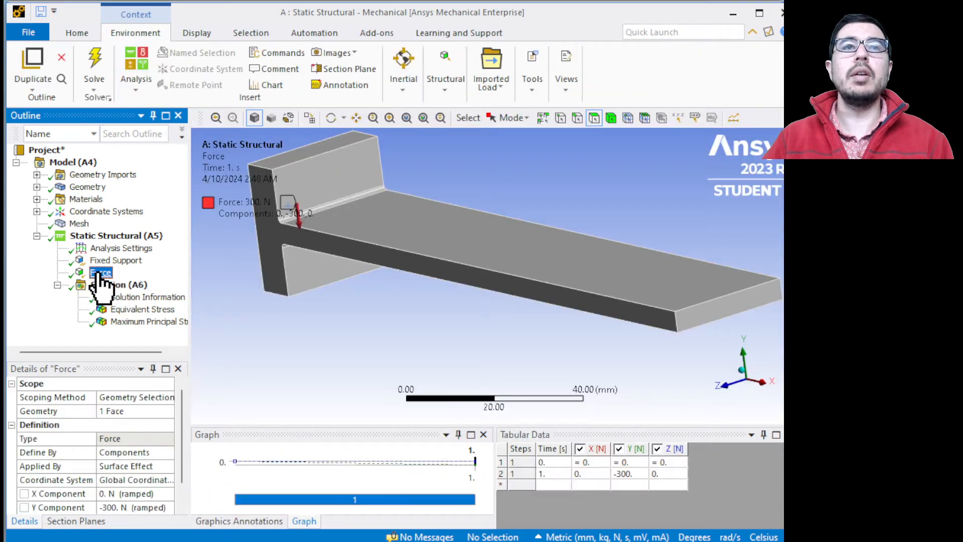
mouse_move(436, 296)
middle_mouse_down()
mouse_move(490, 280)
mouse_move(456, 286)
mouse_move(469, 296)
mouse_move(452, 291)
middle_mouse_up()
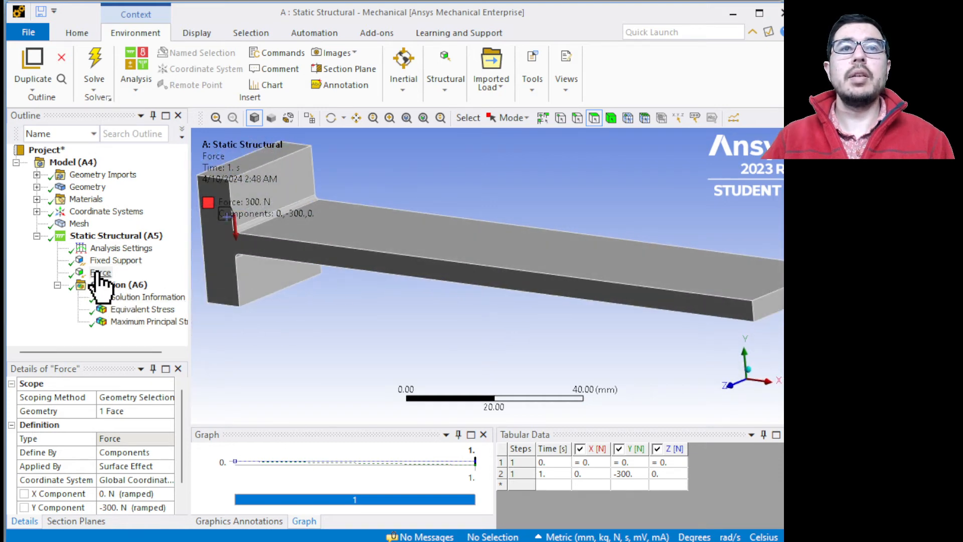
left_click(121, 411)
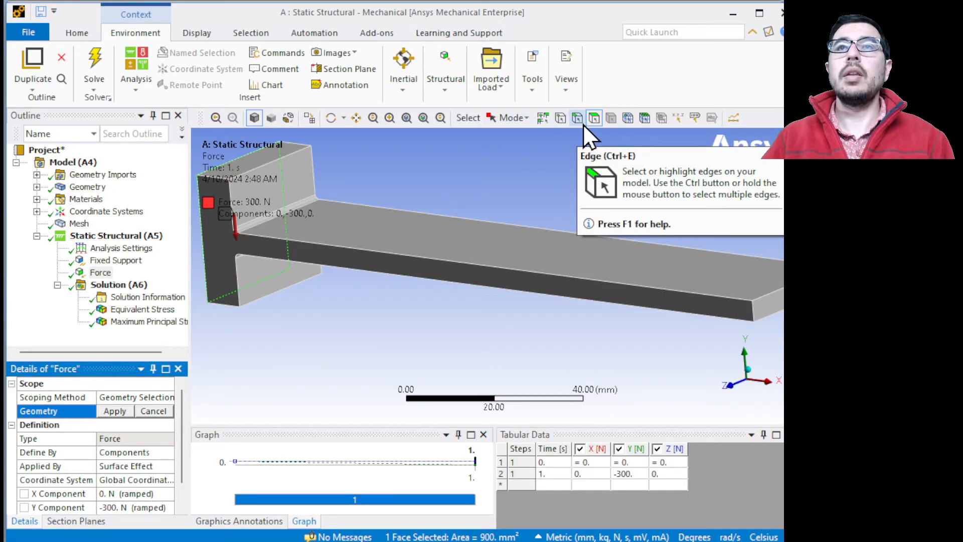
left_click(772, 306)
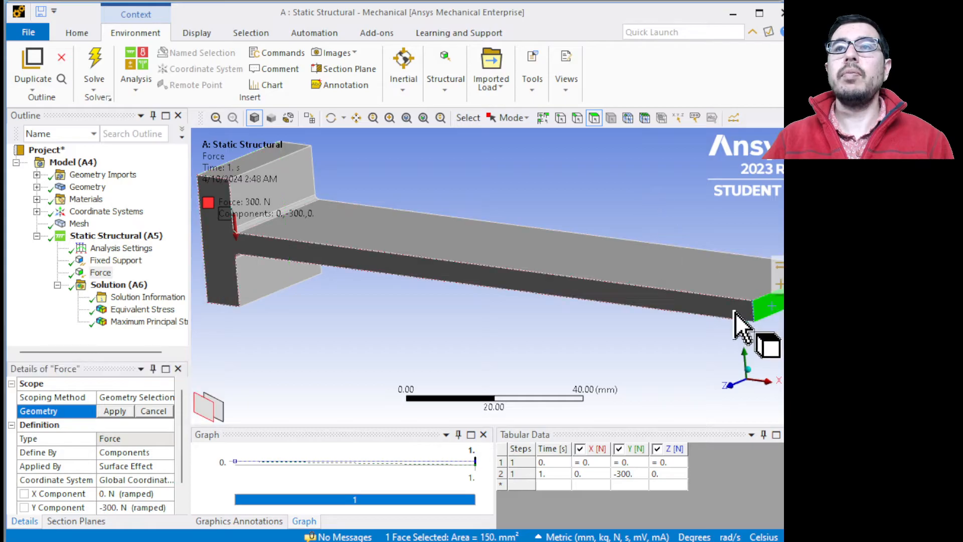
left_click(116, 411)
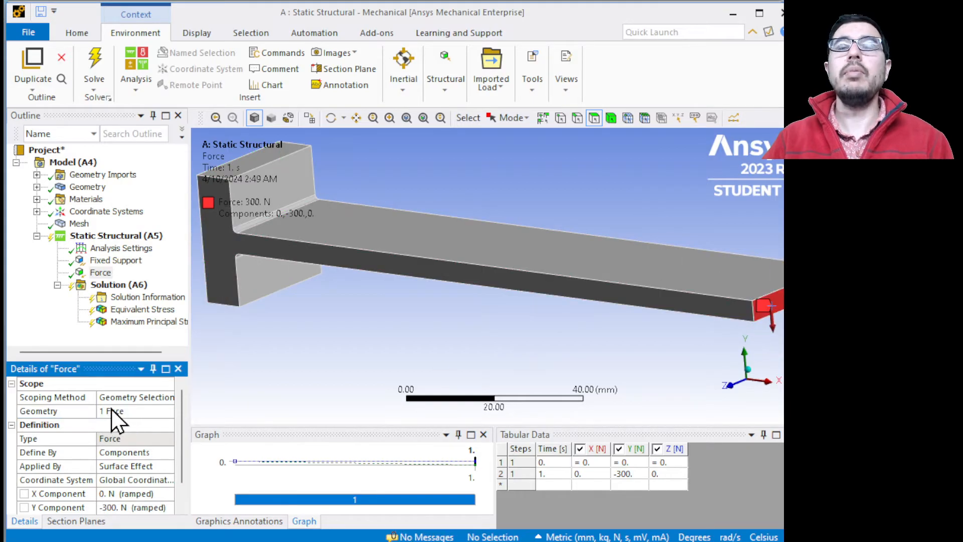
left_click(95, 67)
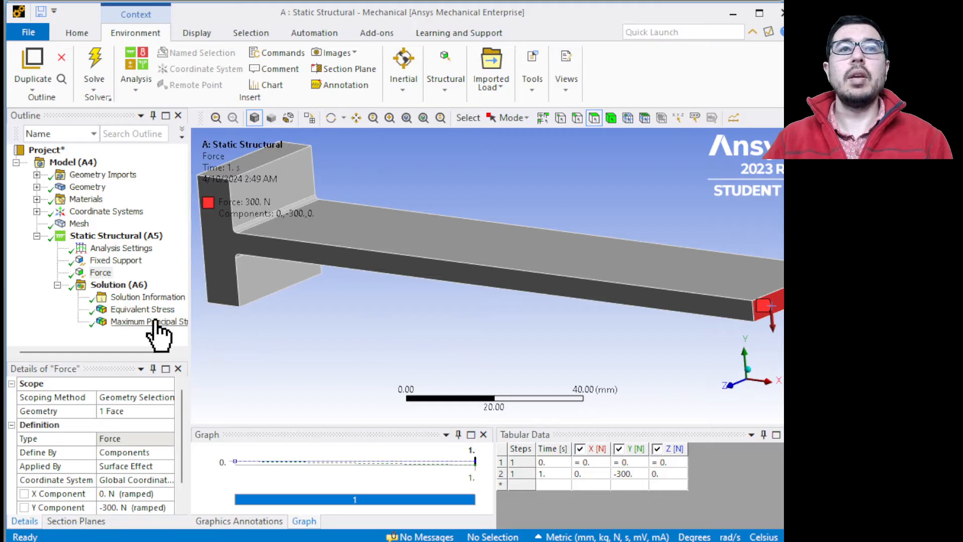
Check the scope of the two stress results and delete the Equivalent Stress result limited to a single face.
left_click(143, 309)
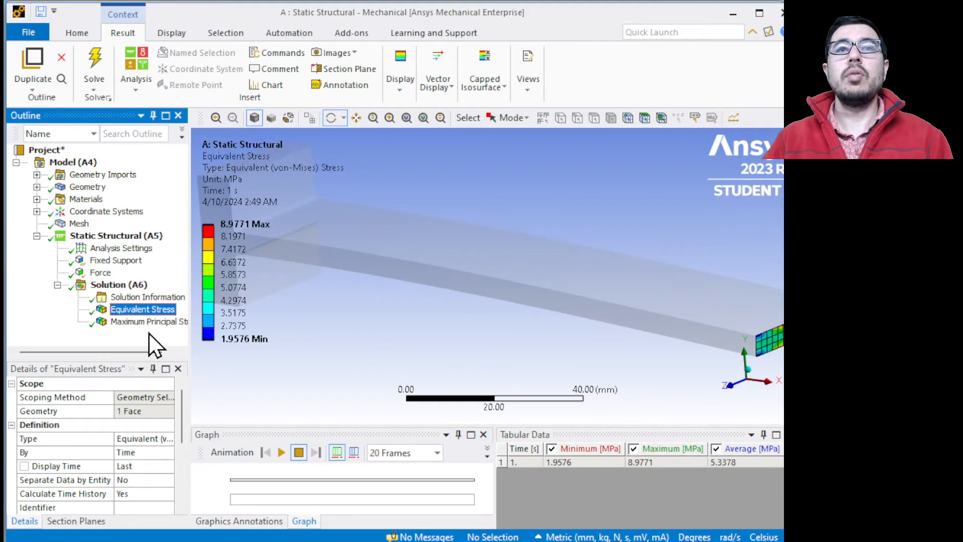
left_click(133, 409)
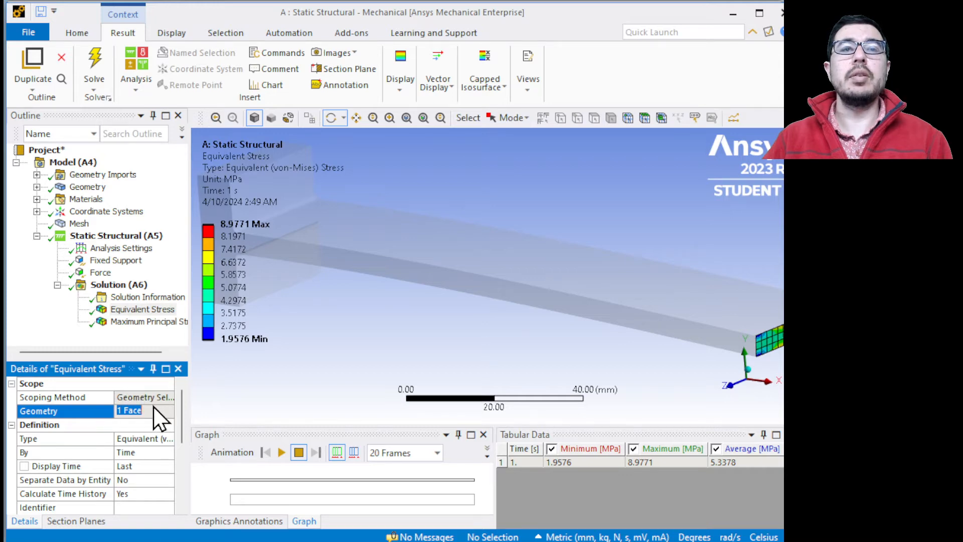
scroll(154, 400, "down", 1)
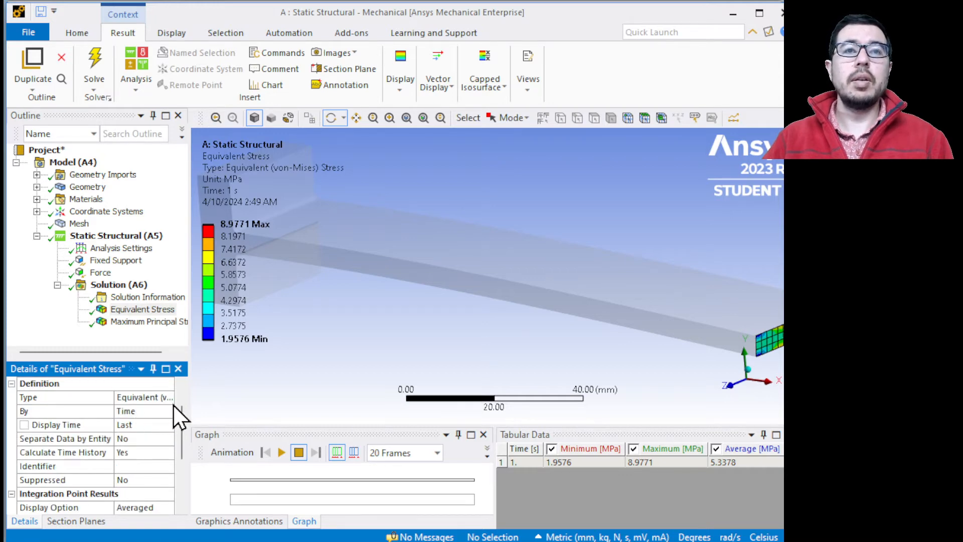
left_click(134, 311)
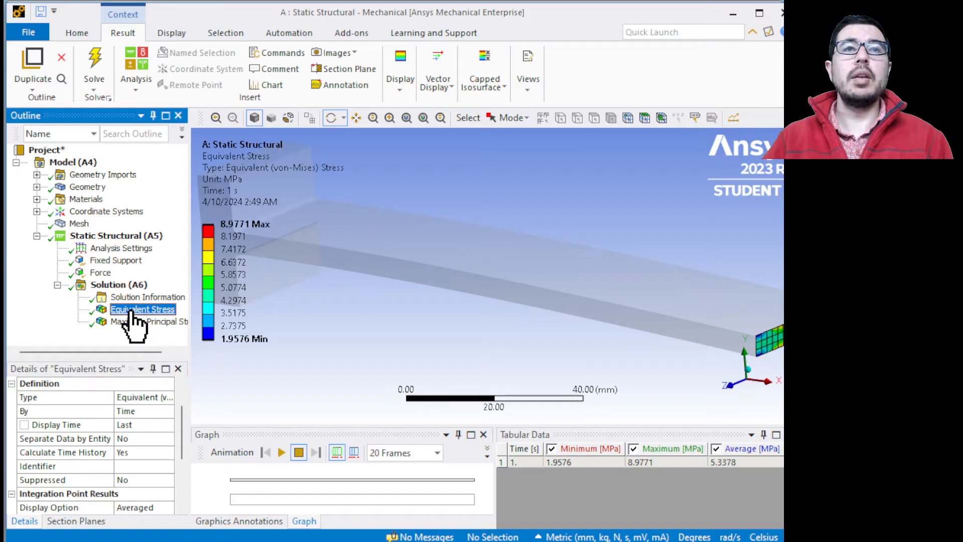
left_click(128, 322)
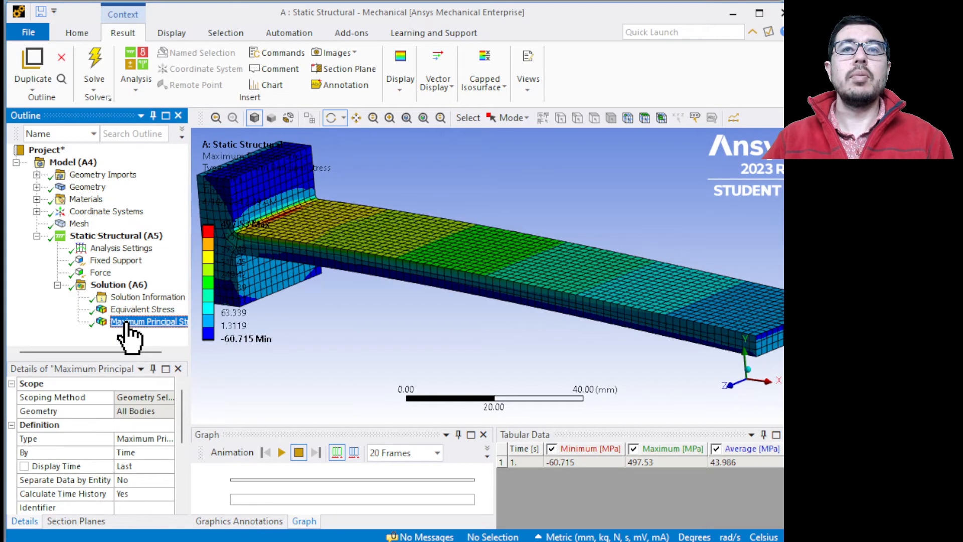
left_click(132, 310)
right_click(131, 312)
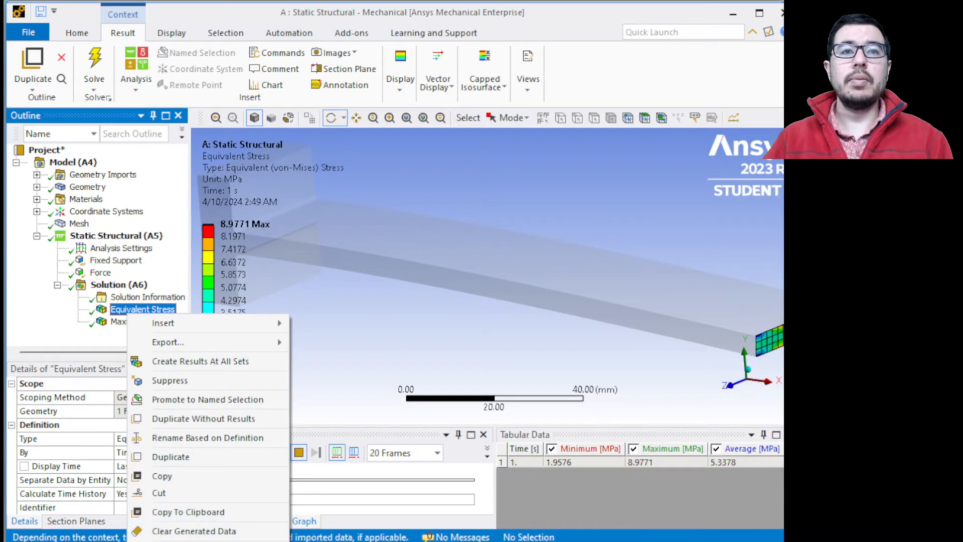
left_click(194, 531)
left_click(743, 459)
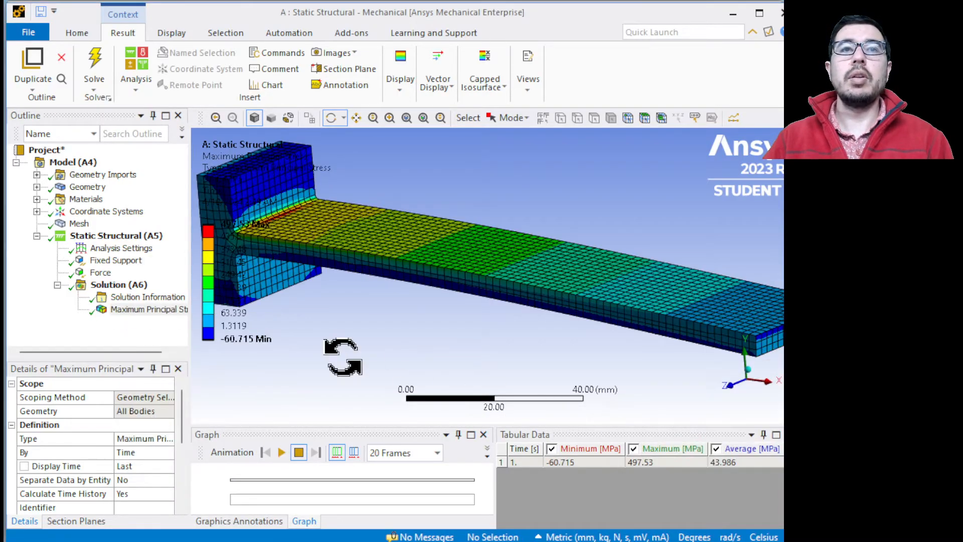
Add a new Equivalent (von-Mises) stress result scoped to all bodies under Solution and evaluate it.
left_click(151, 297)
right_click(152, 298)
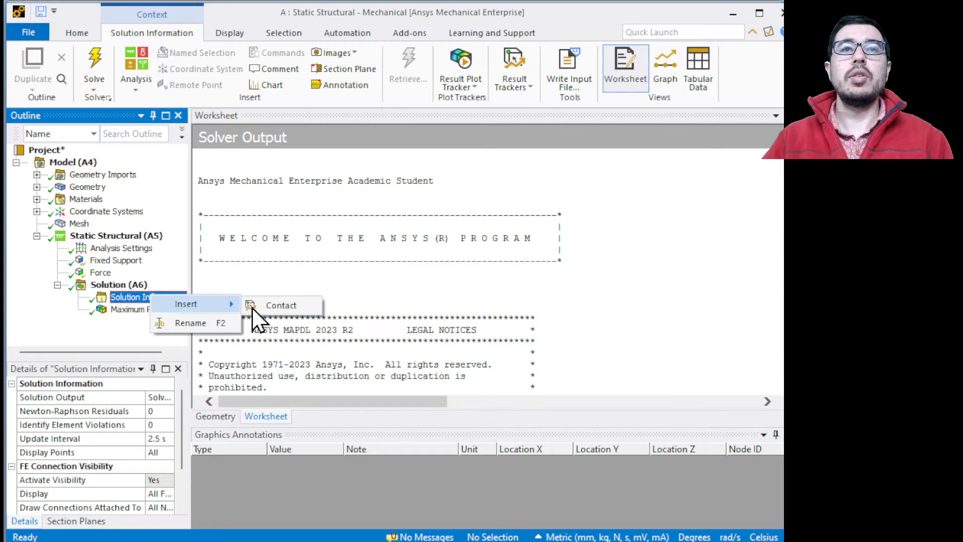
left_click(106, 288)
right_click(107, 288)
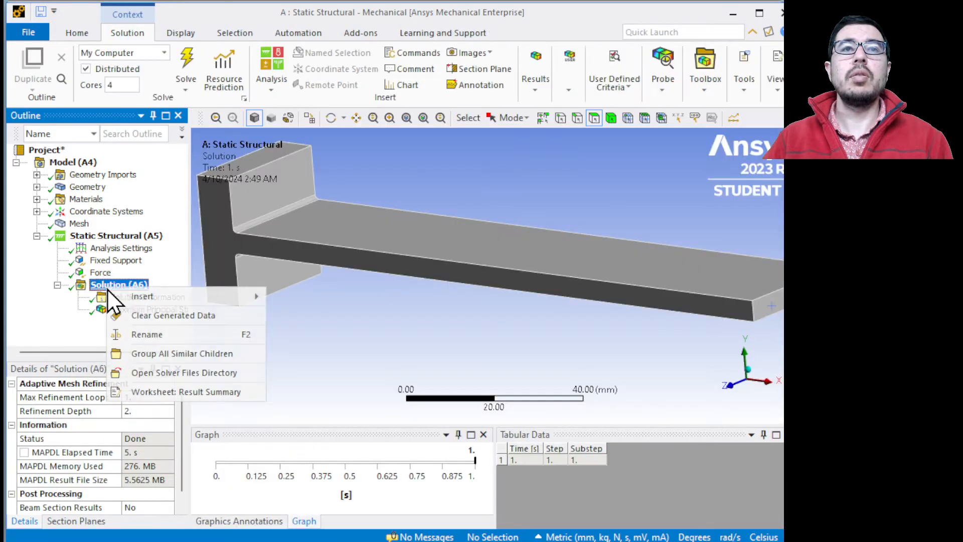
mouse_move(174, 297)
mouse_move(330, 331)
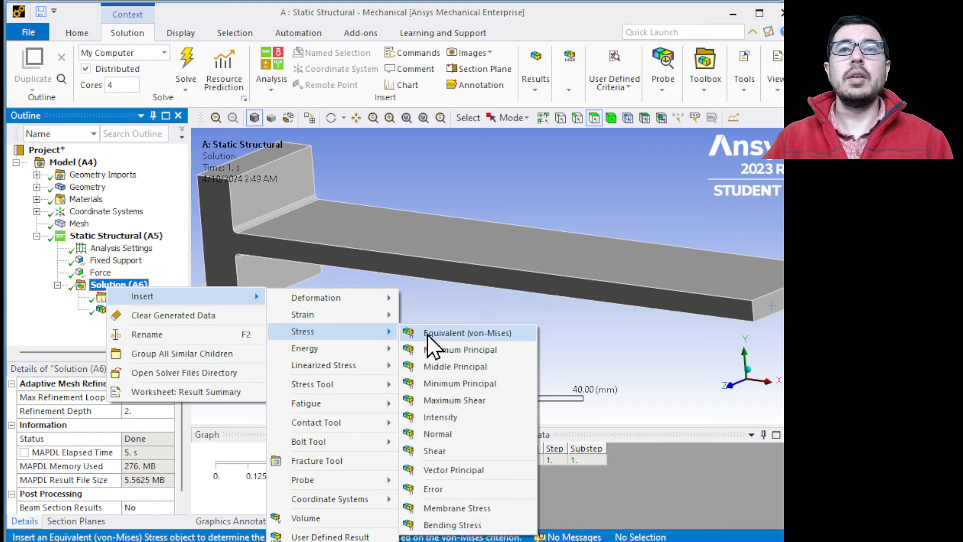
left_click(432, 333)
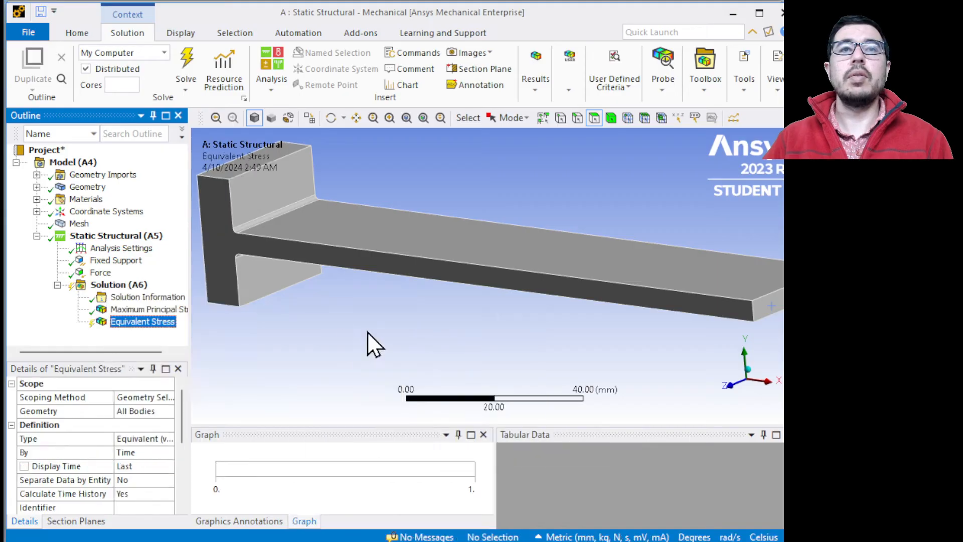
right_click(116, 326)
left_click(148, 354)
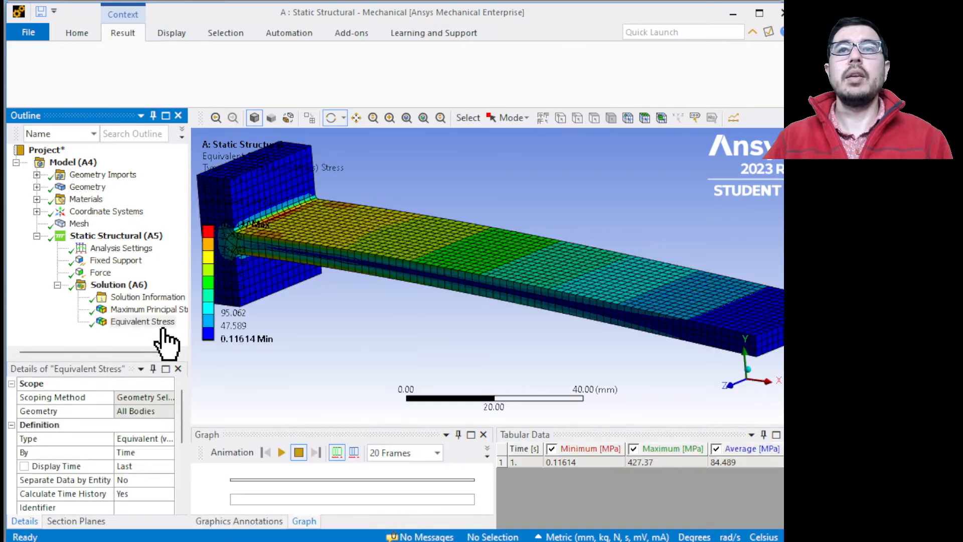
Show the maximum value marker on the Equivalent Stress plot and inspect its location at the fillet.
left_click_drag(389, 276, 430, 280)
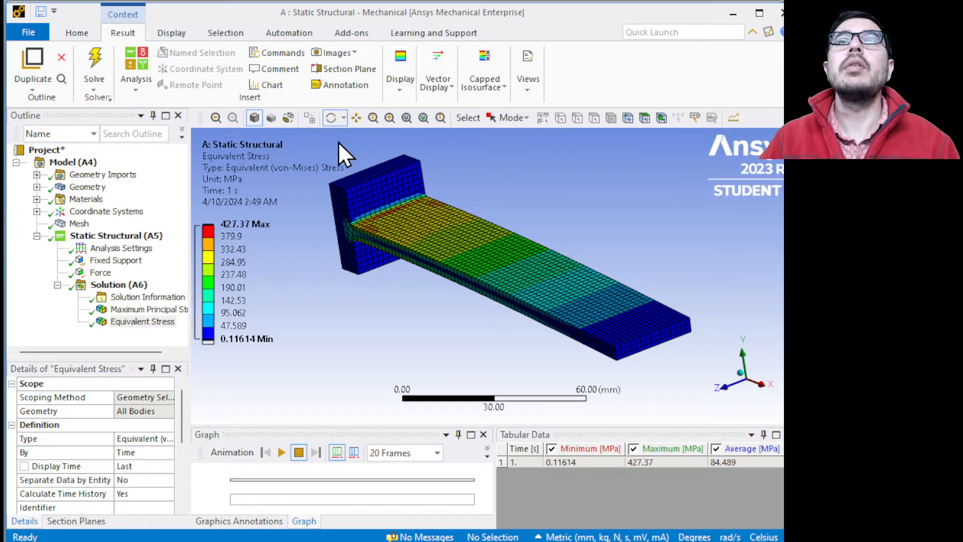
left_click(401, 80)
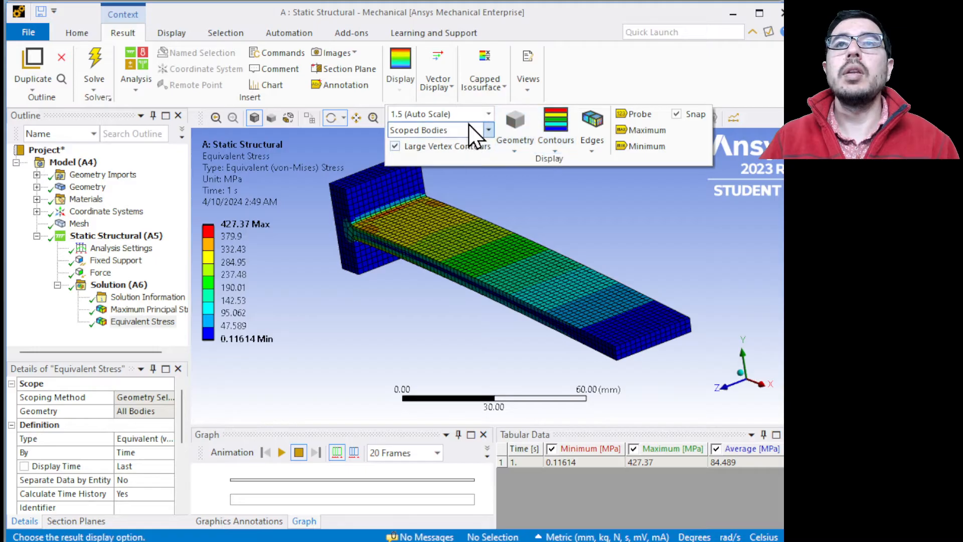
left_click(640, 130)
left_click_drag(448, 193, 383, 224)
scroll(295, 204, "up", 2)
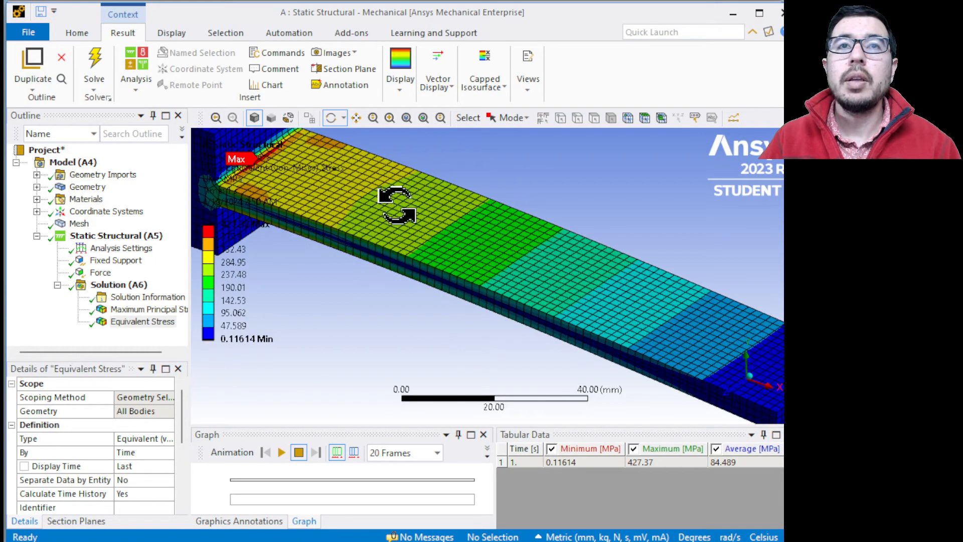
middle_click_drag(354, 198, 514, 299, "ctrl")
scroll(501, 331, "up", 3)
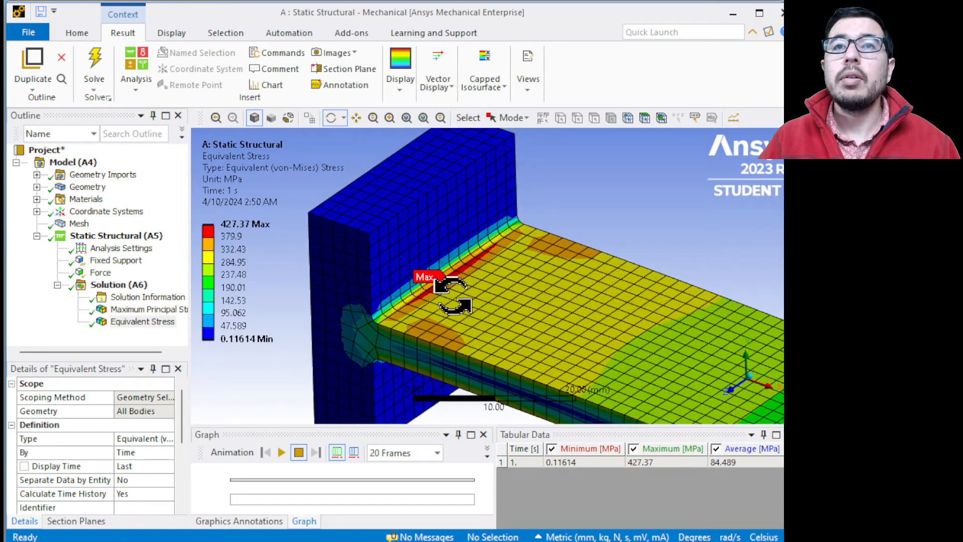
Examine the Maximum Principal Stress result and compare it with the hand calculation on the Cantilevered Beam slide in PowerPoint, returning to Mechanical.
left_click(143, 310)
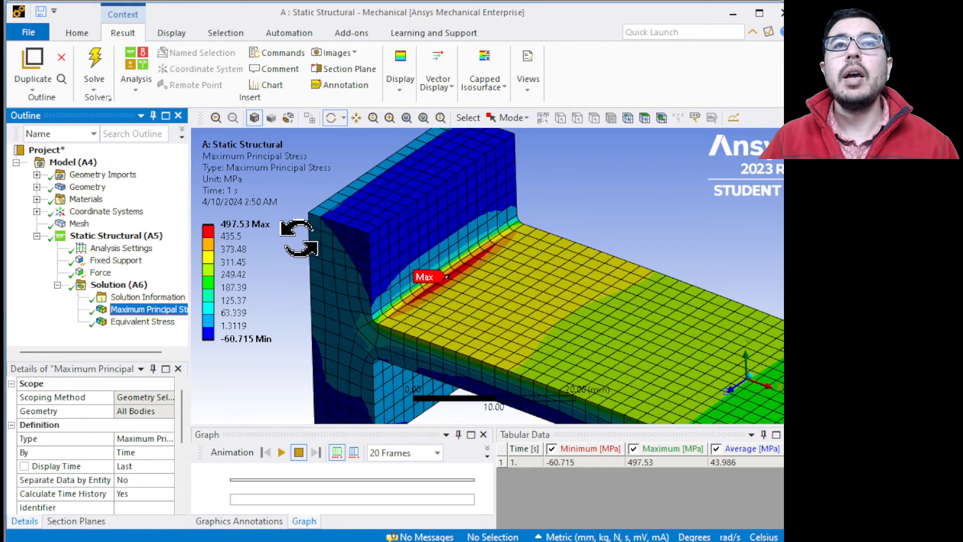
scroll(535, 302, "down", 5)
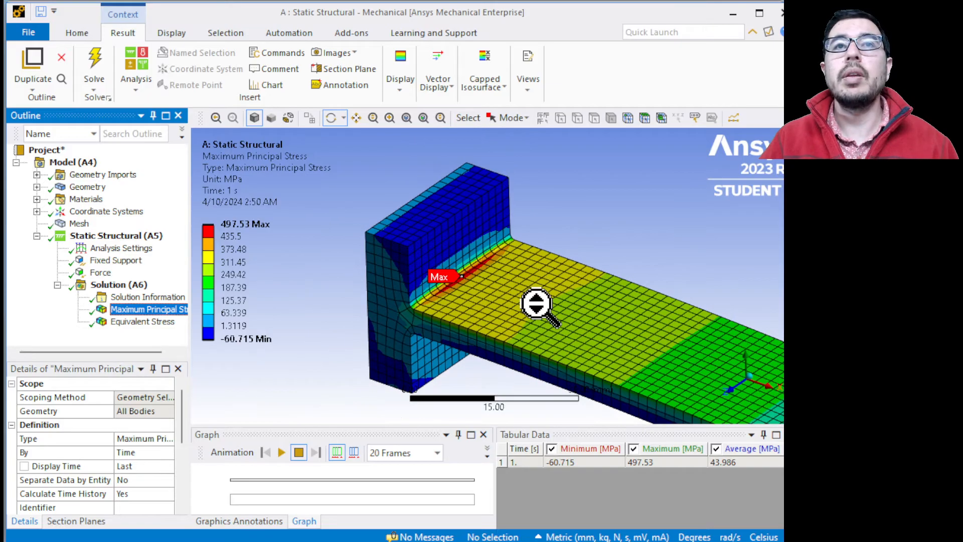
middle_click_drag(538, 301, 477, 267, "ctrl")
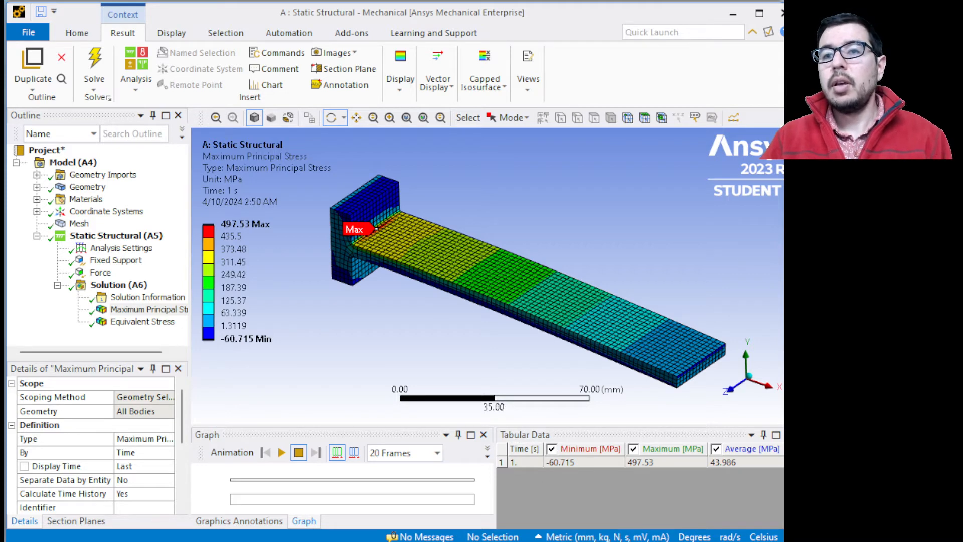
key("alt+Tab")
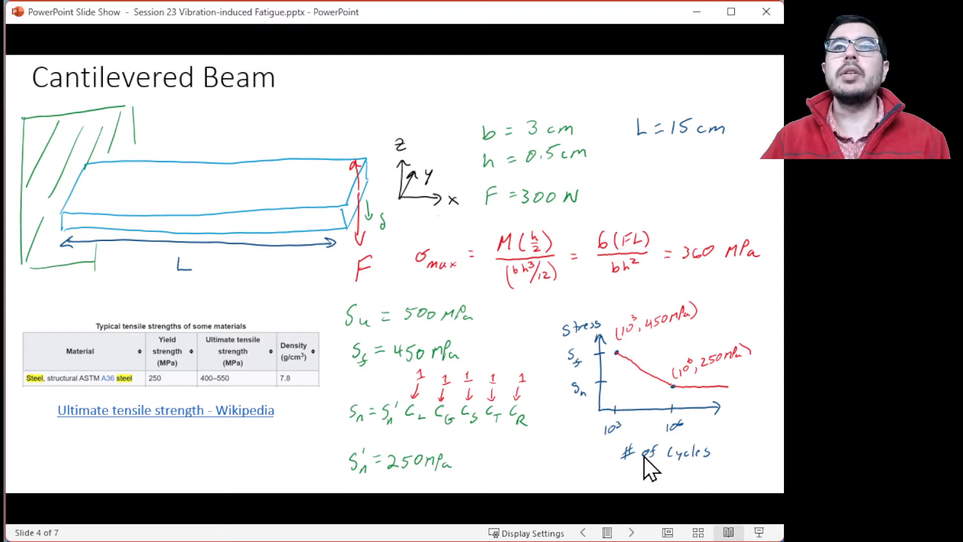
key("alt+Tab")
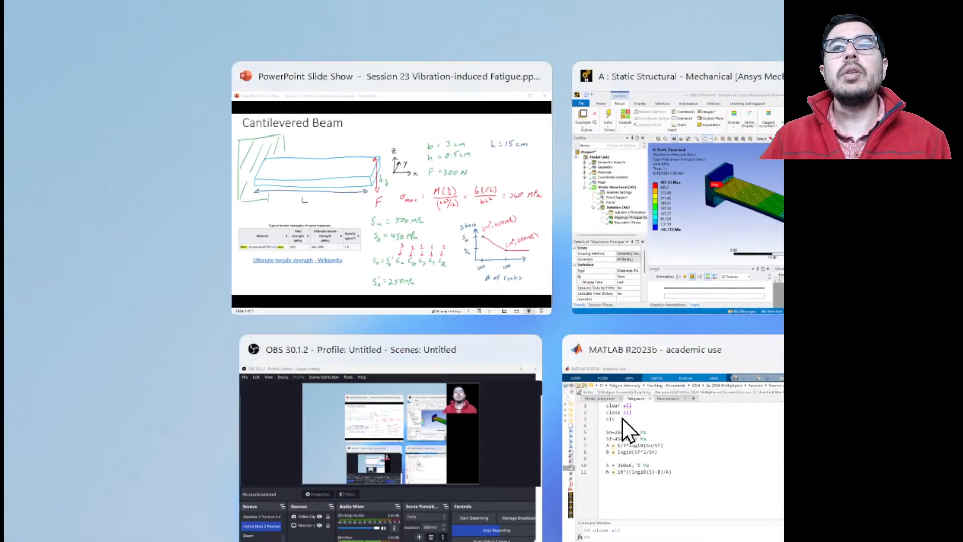
left_click(693, 246)
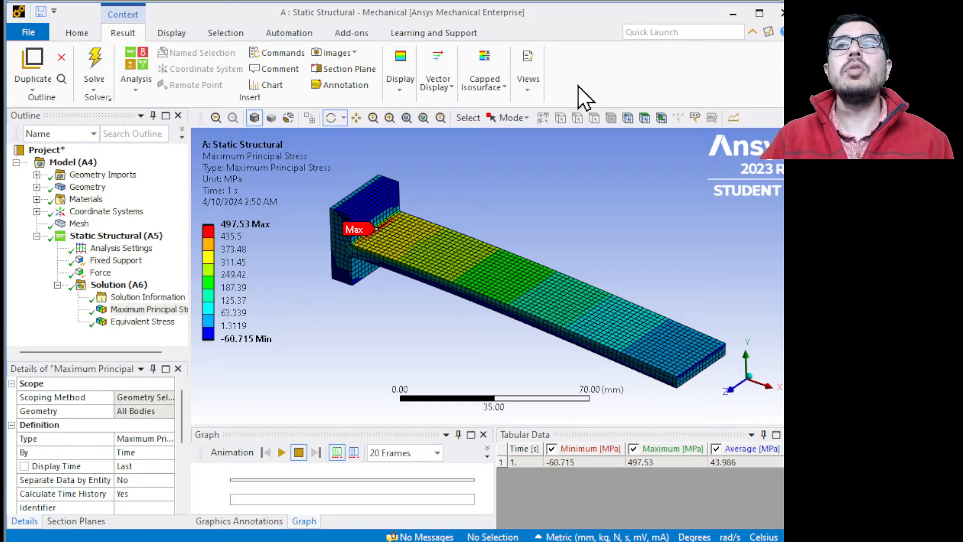
Close Mechanical, switch to the Workbench project, and open its Parameter Set.
left_click(779, 15)
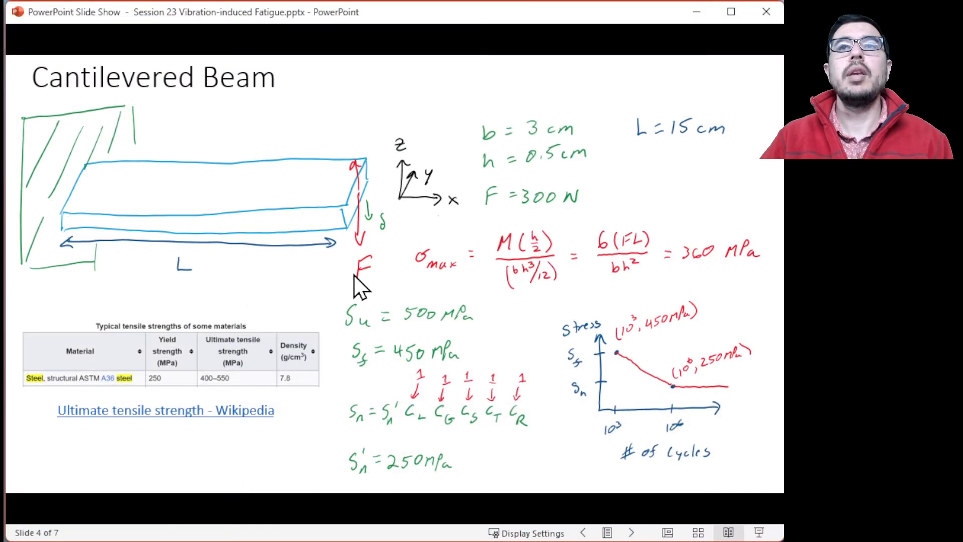
key("super+Tab")
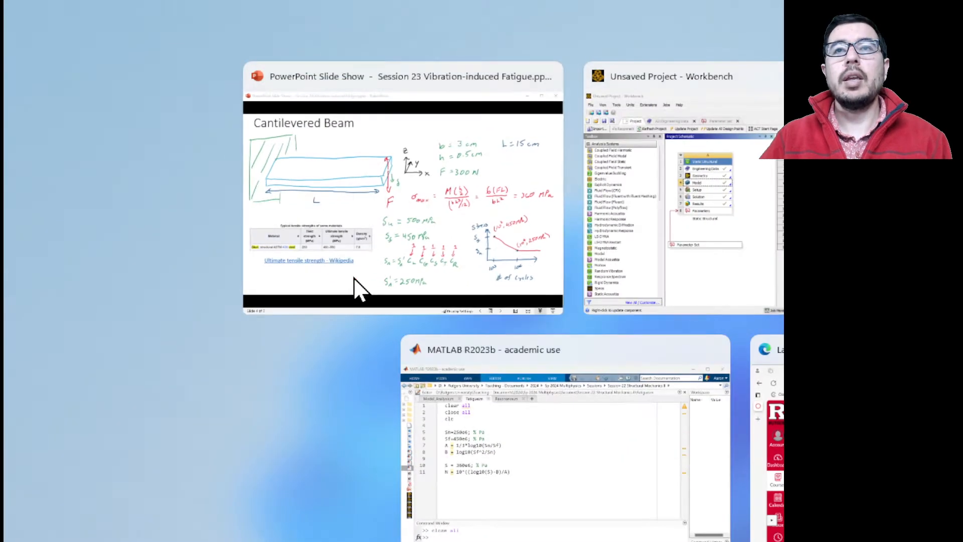
left_click(718, 239)
double_click(281, 374)
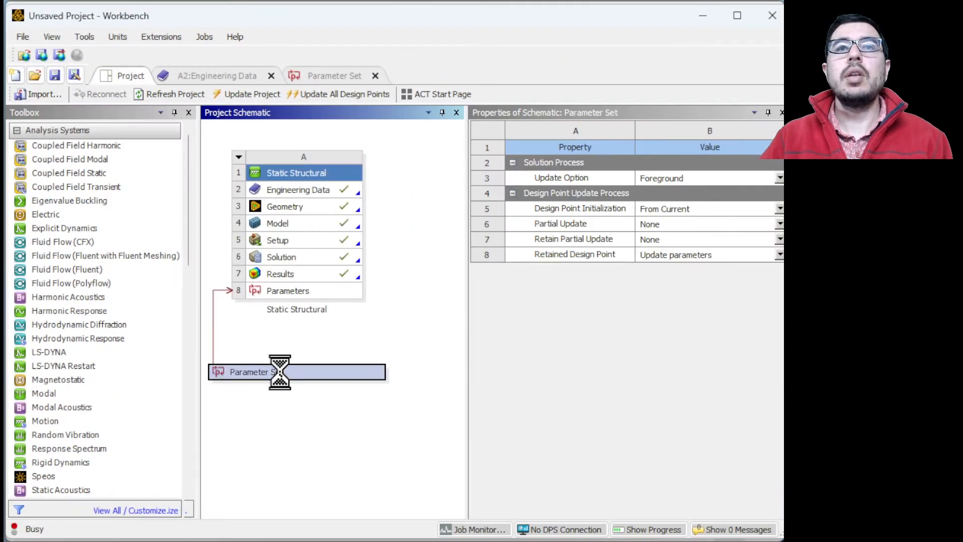
Set the FilletRadius input parameter P1 to 10 mm for the current design point.
left_click(448, 194)
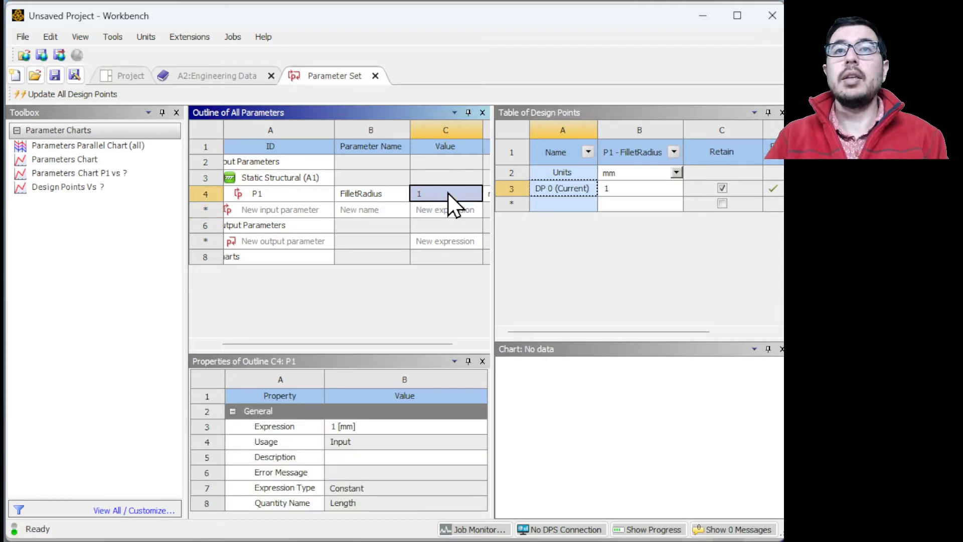
type("10")
key("Return")
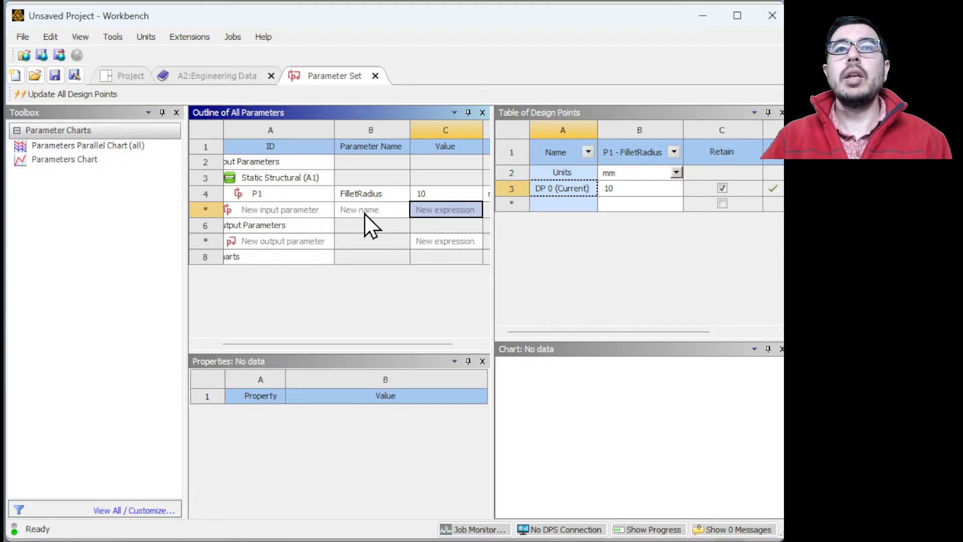
left_click(569, 191)
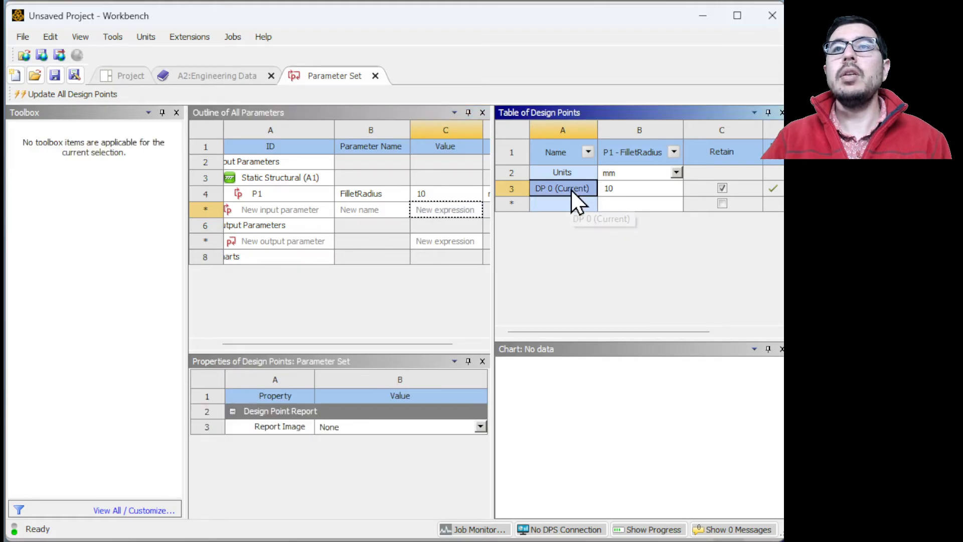
left_click(434, 195)
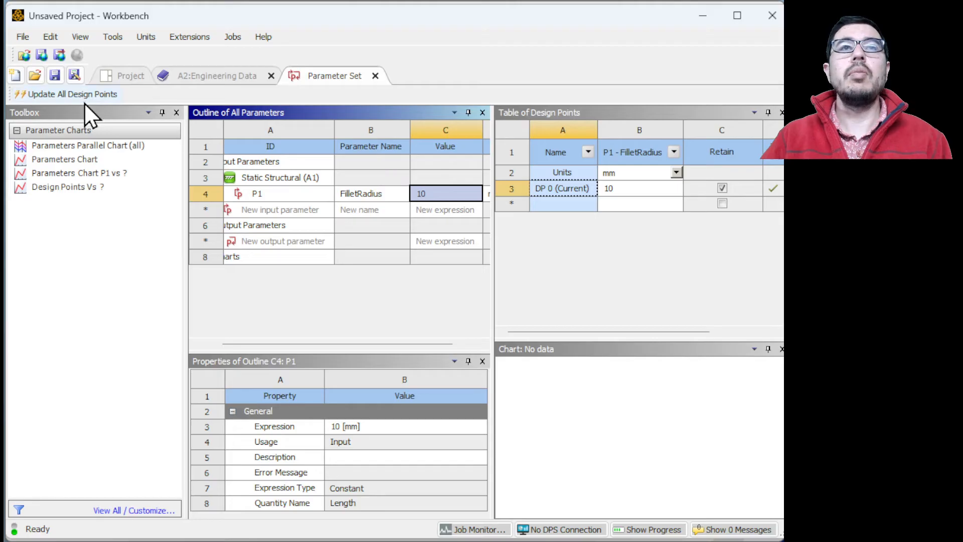
Return to the project schematic and update the Geometry component of the Static Structural system to apply the changed fillet radius.
left_click(112, 79)
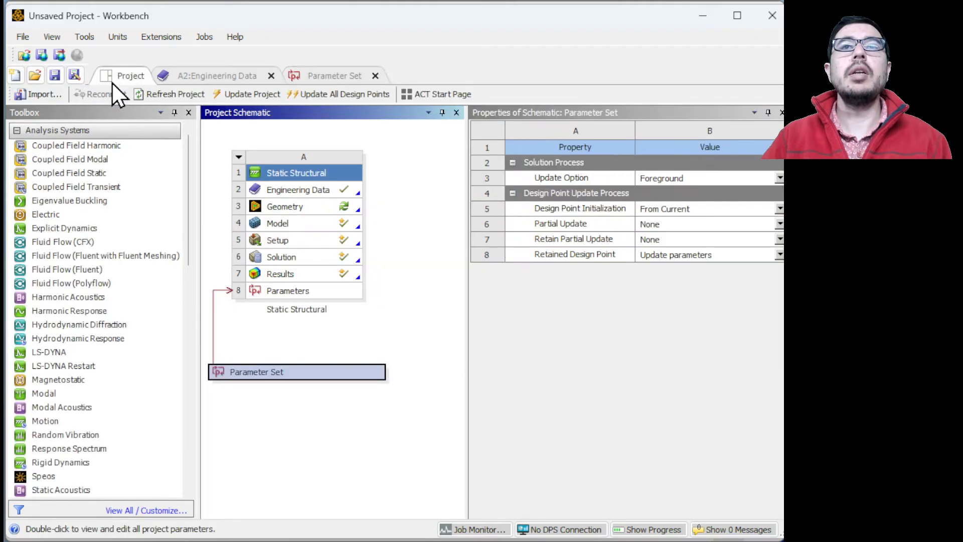
double_click(288, 227)
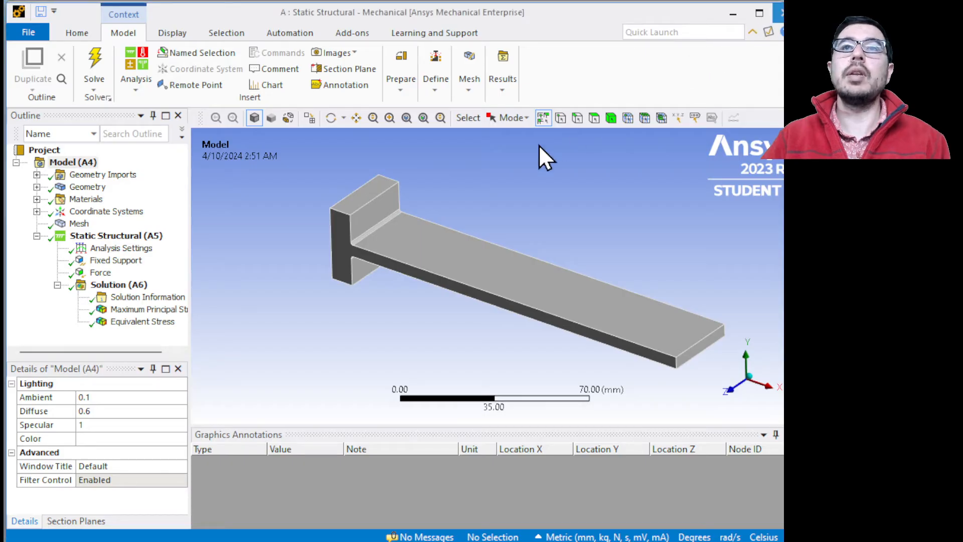
key("alt+Tab")
left_click(331, 203)
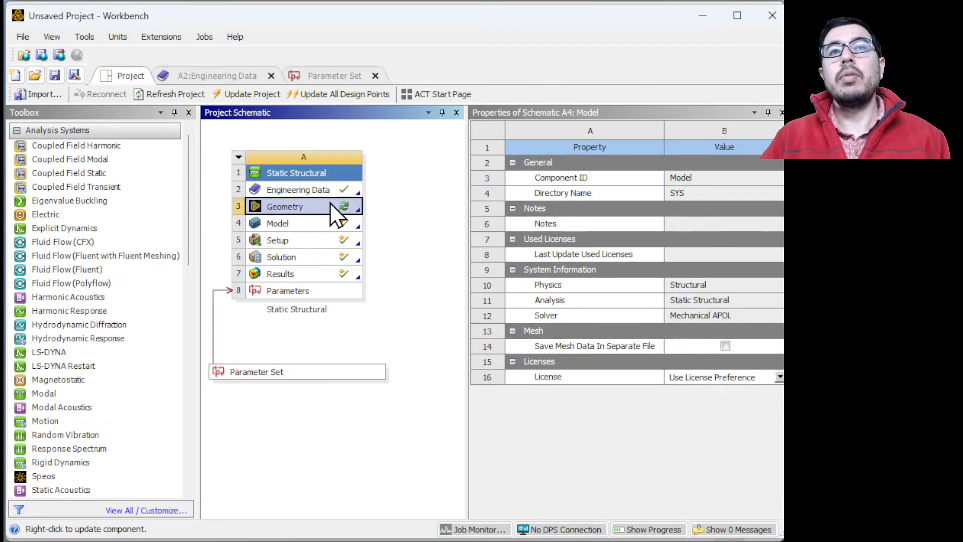
right_click(330, 203)
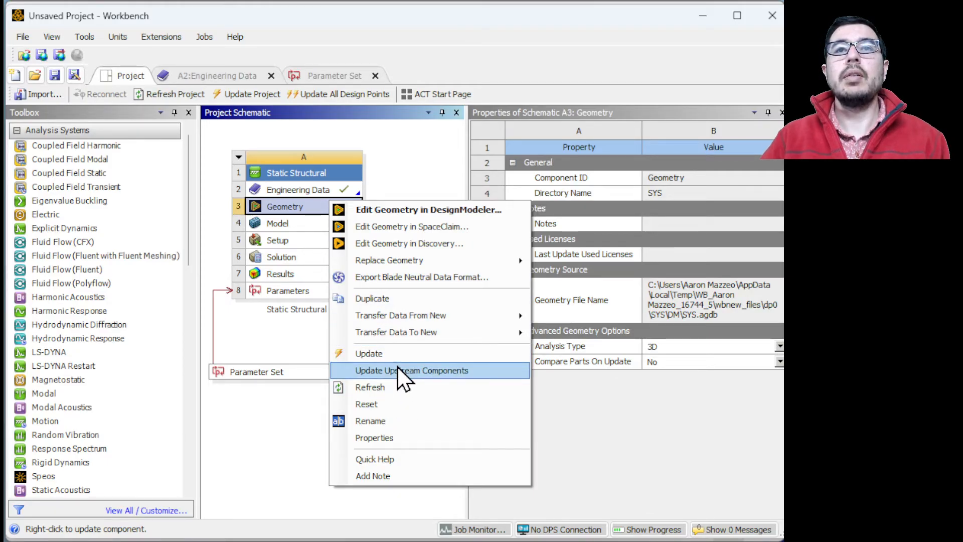
left_click(396, 353)
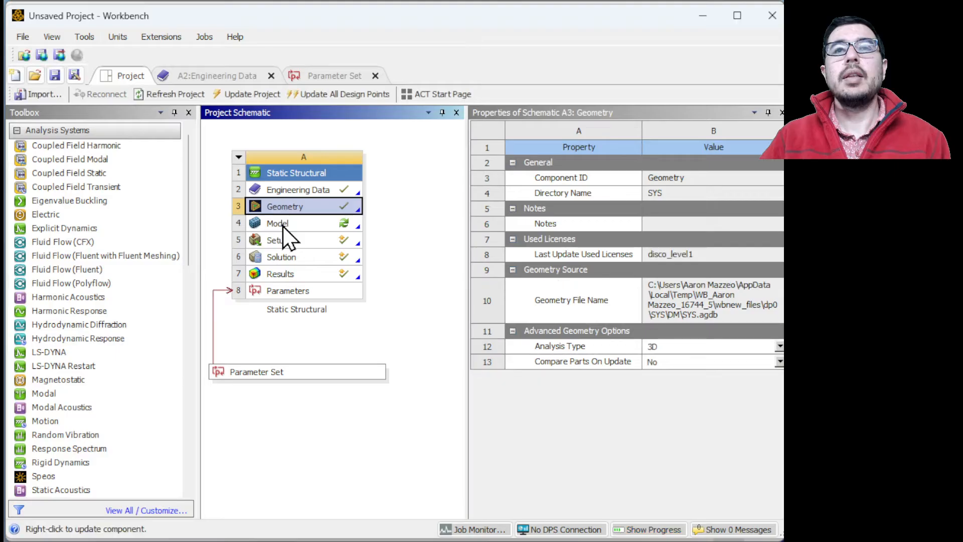
Open the Model in Mechanical, agree to re-read the upstream data, and inspect the fillets at the beam's fixed end.
double_click(283, 226)
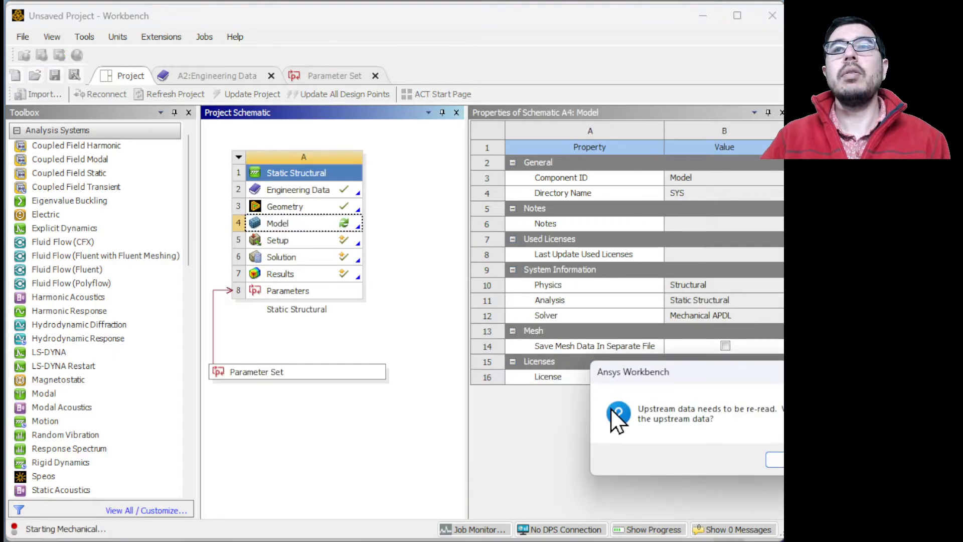
left_click(775, 460)
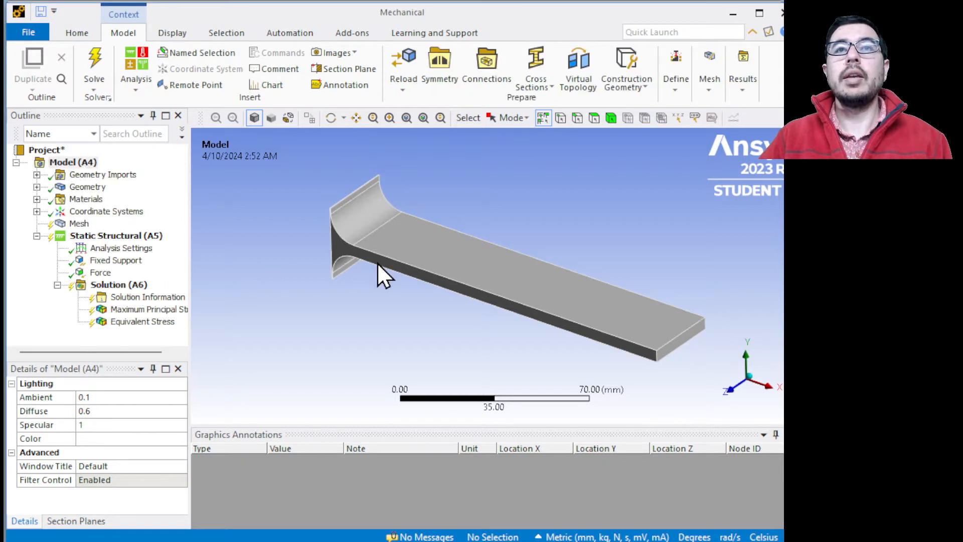
middle_click_drag(417, 307, 223, 349, "ctrl")
scroll(258, 342, "up", 2)
scroll(258, 341, "down", 2)
scroll(359, 326, "up", 2)
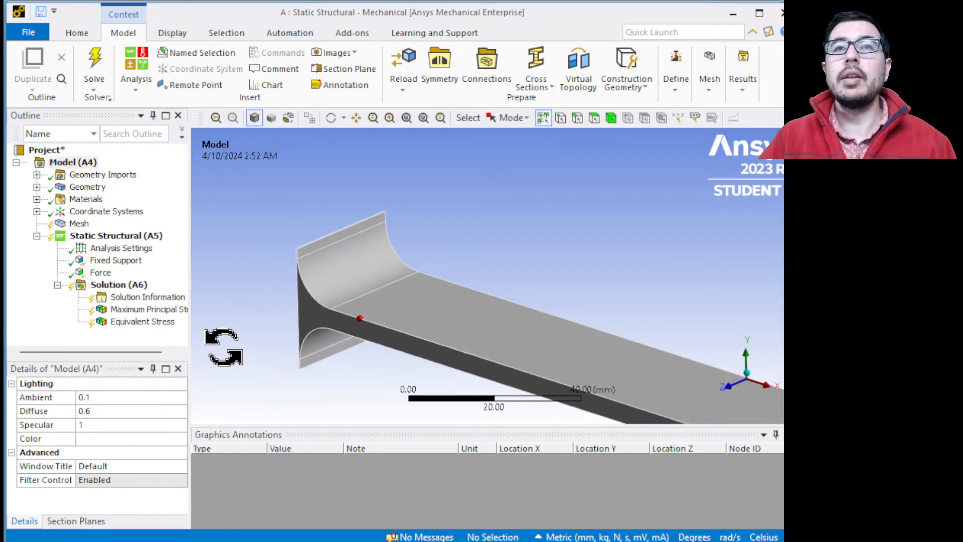
scroll(424, 319, "down", 1)
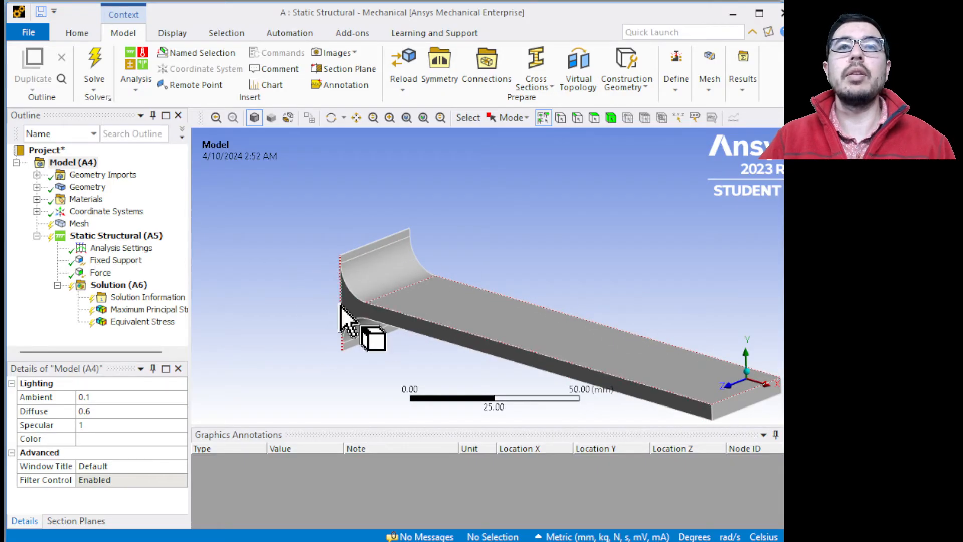
Generate the mesh for the updated beam geometry and inspect the elements around the fillets.
left_click(111, 286)
right_click(112, 287)
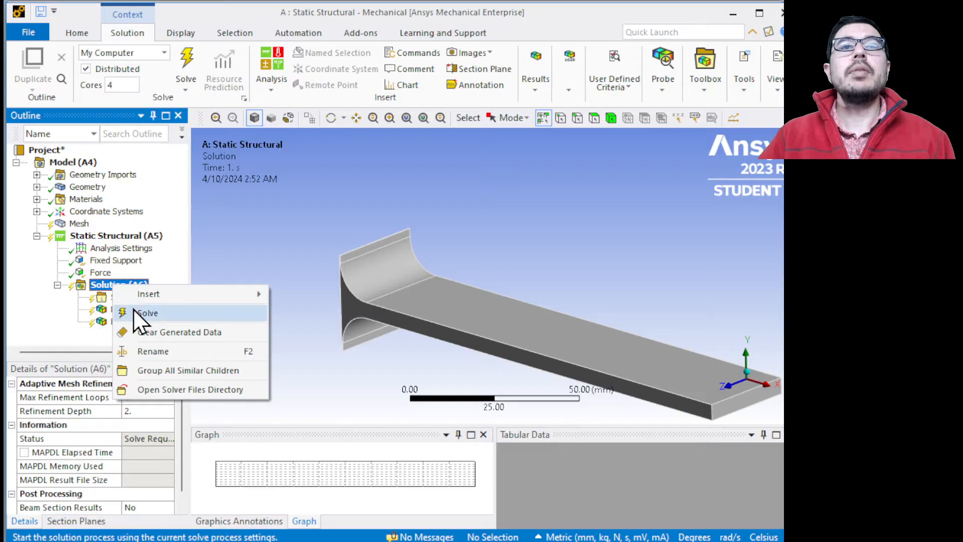
left_click(79, 223)
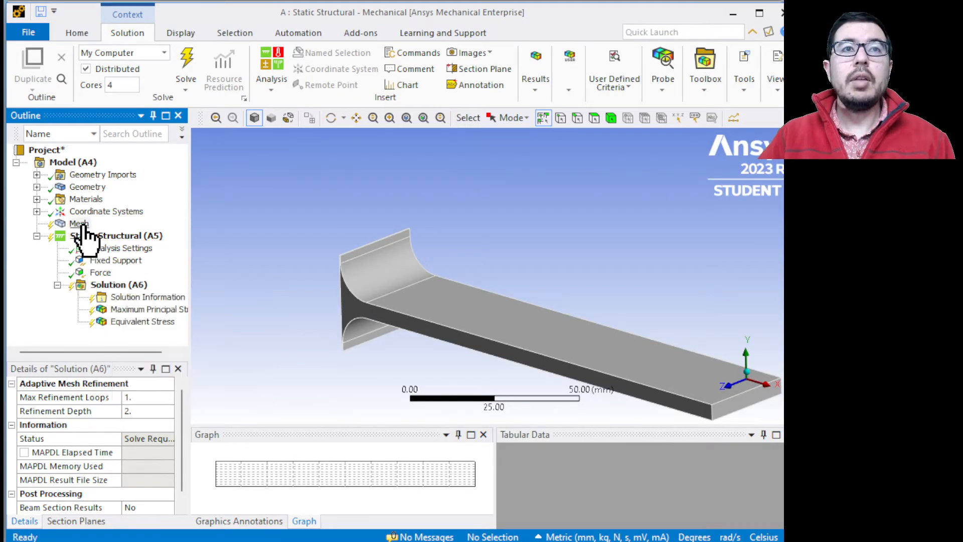
left_click(112, 65)
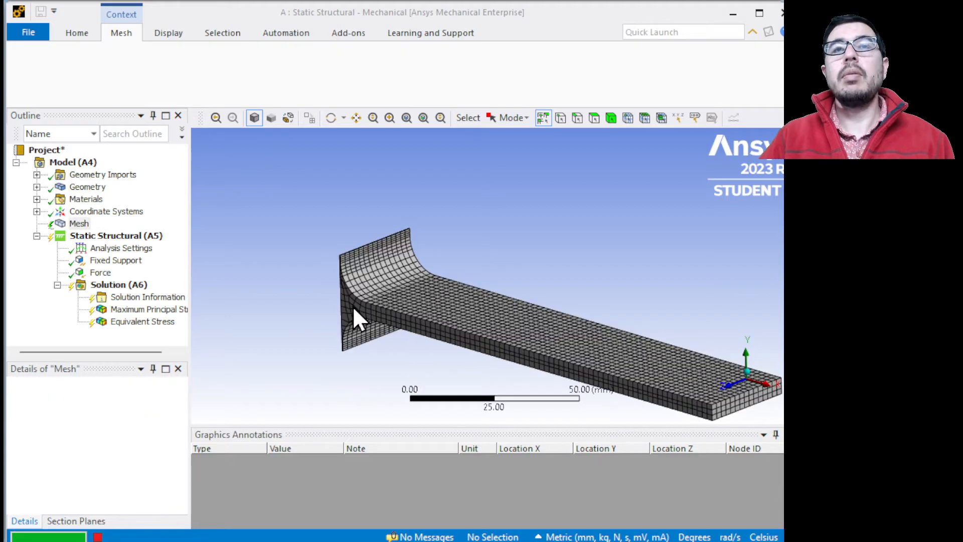
mouse_move(460, 351)
middle_mouse_down()
mouse_move(540, 318)
mouse_move(637, 336)
mouse_move(505, 334)
mouse_move(477, 355)
mouse_move(497, 351)
mouse_move(482, 348)
middle_mouse_up()
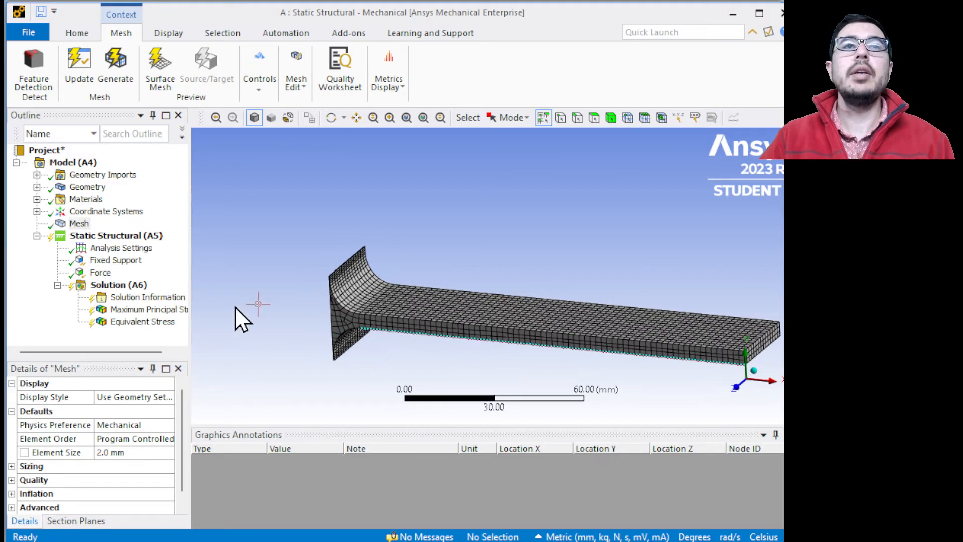
Solve the static structural analysis again for the updated beam.
left_click(132, 285)
right_click(132, 285)
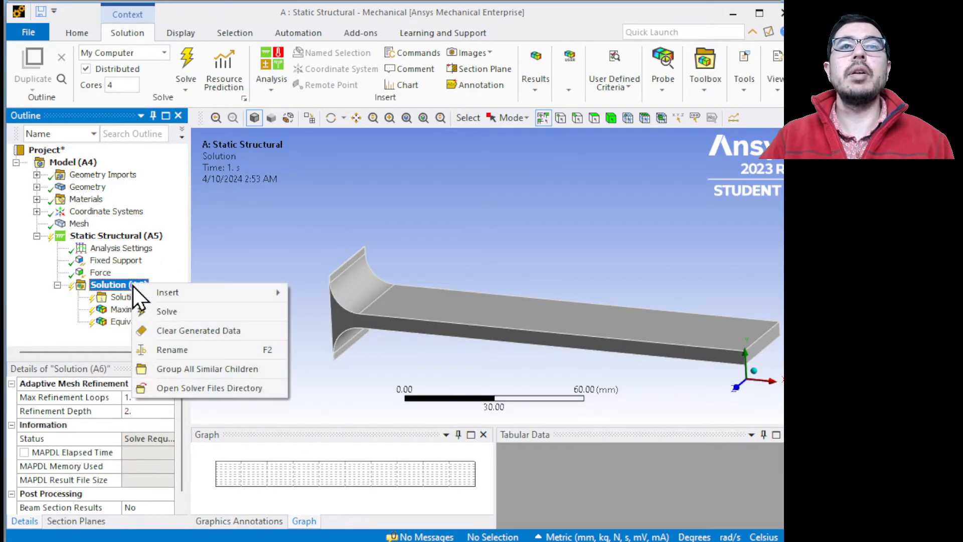
left_click(166, 314)
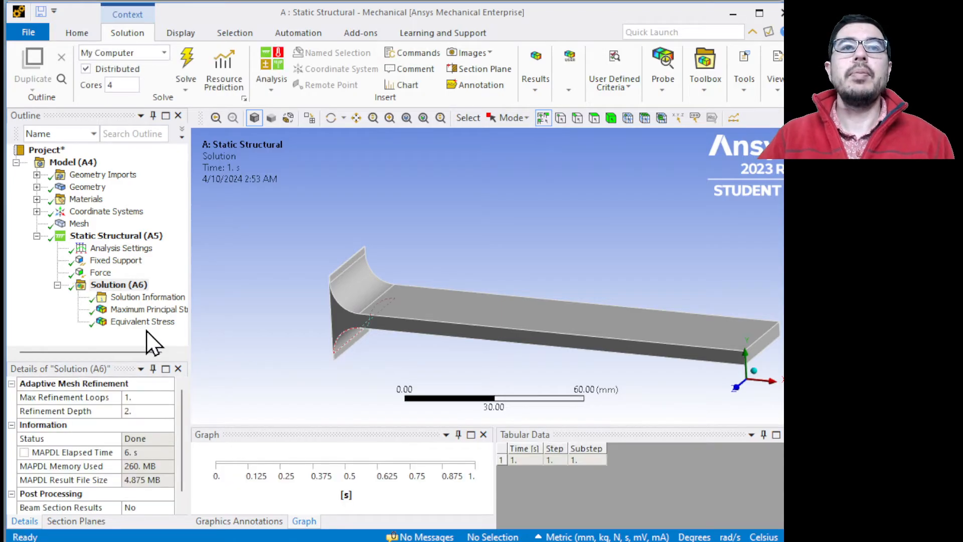
Examine the Maximum Principal Stress and Equivalent Stress results, viewing the beam's fillet and top surface from several angles.
left_click(135, 309)
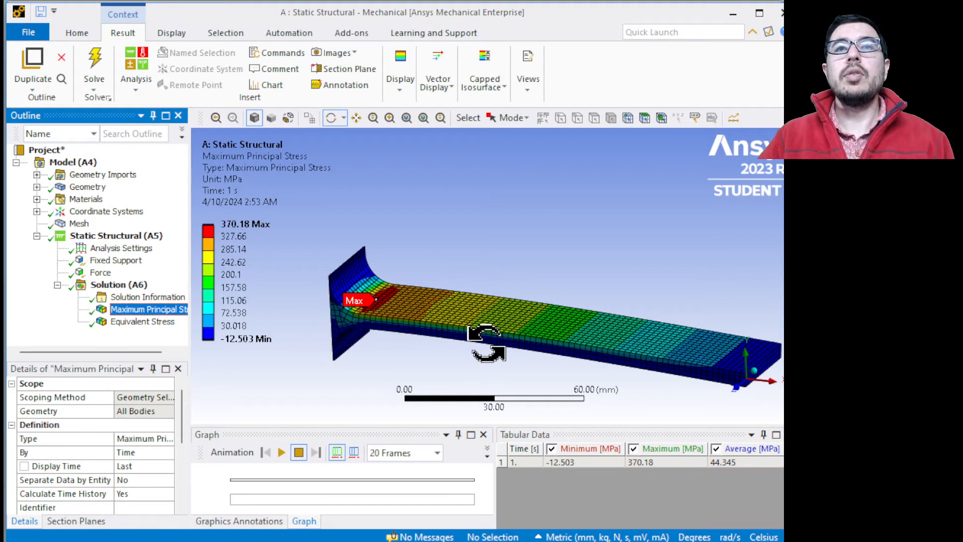
left_click_drag(502, 343, 454, 228)
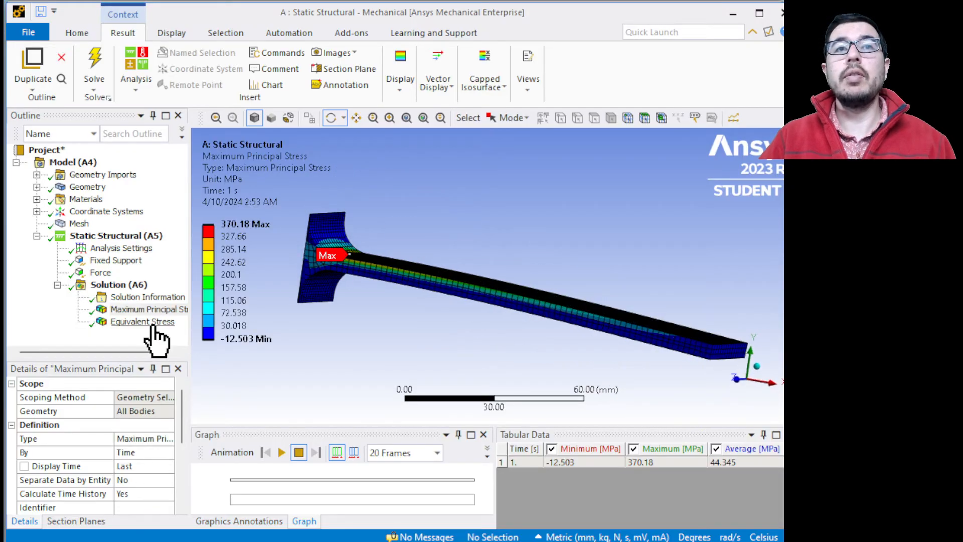
left_click(159, 321)
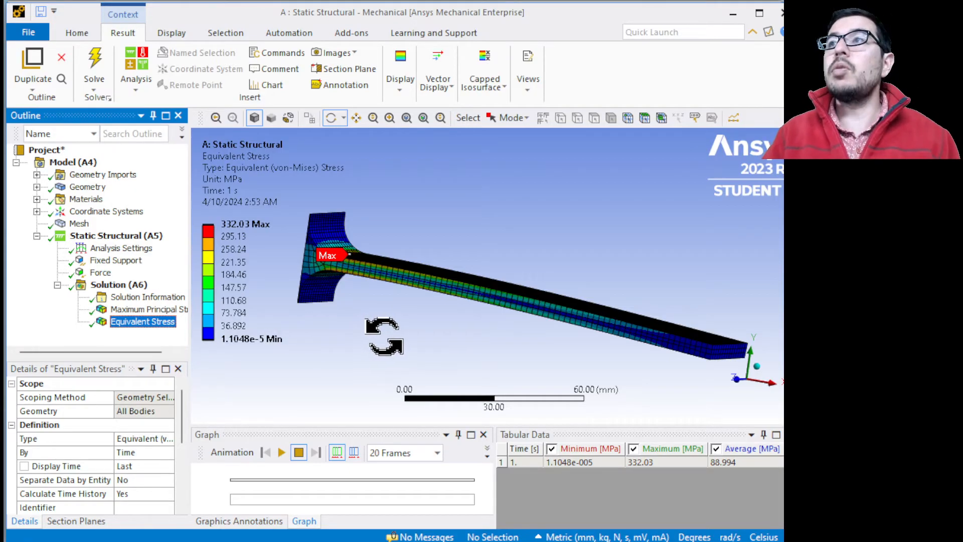
left_click_drag(389, 324, 375, 335)
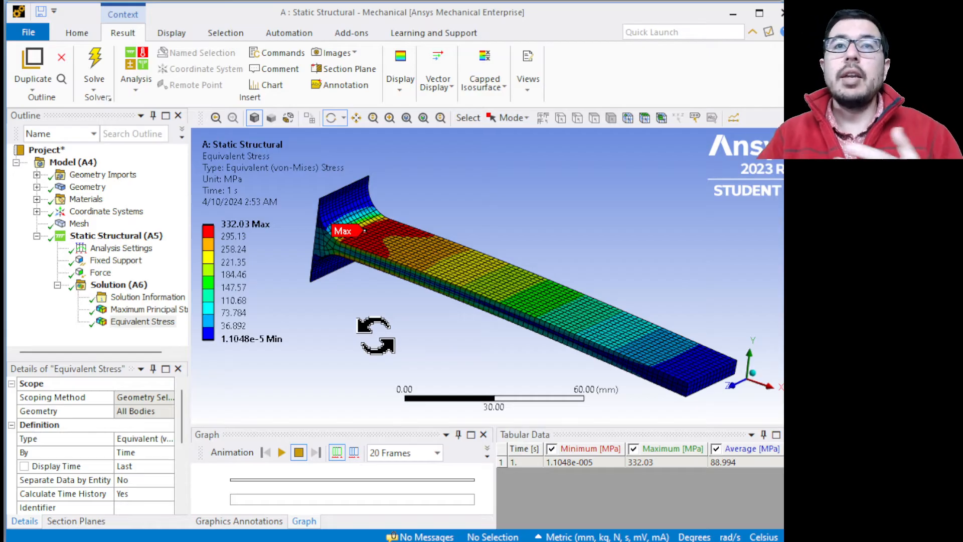
mouse_move(441, 294)
left_mouse_down()
mouse_move(467, 268)
mouse_move(471, 284)
mouse_move(458, 275)
mouse_move(441, 286)
mouse_move(446, 295)
mouse_move(423, 299)
mouse_move(456, 276)
mouse_move(461, 283)
mouse_move(441, 275)
left_mouse_up()
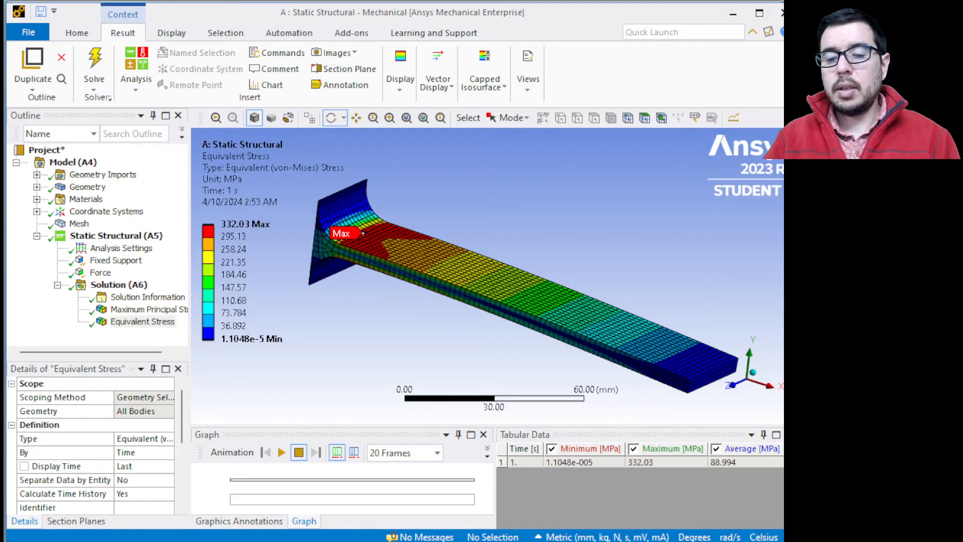
Review the Lab 11 assignment deliverables in the browser, minimize it, and switch to the Cantilevered Beam slide in PowerPoint.
key("alt+Tab")
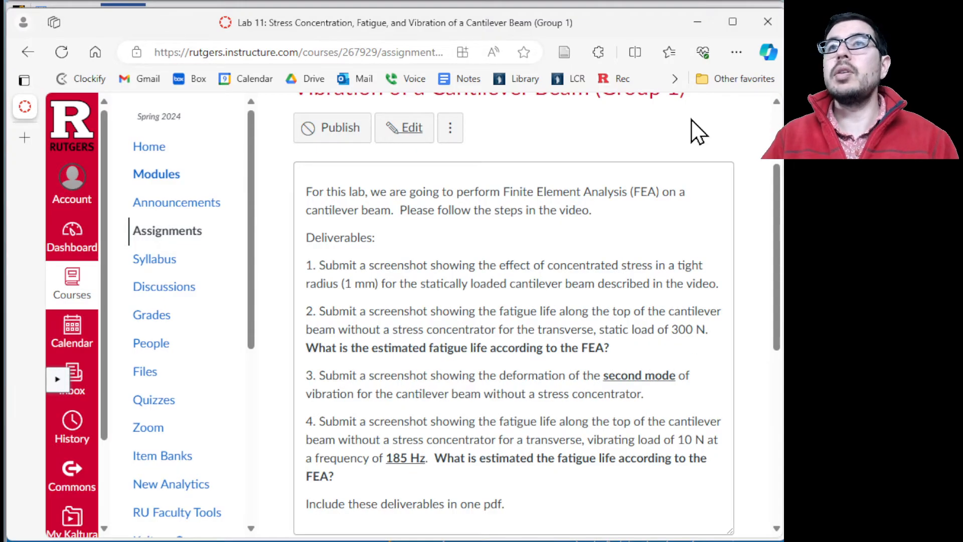
left_click(710, 22)
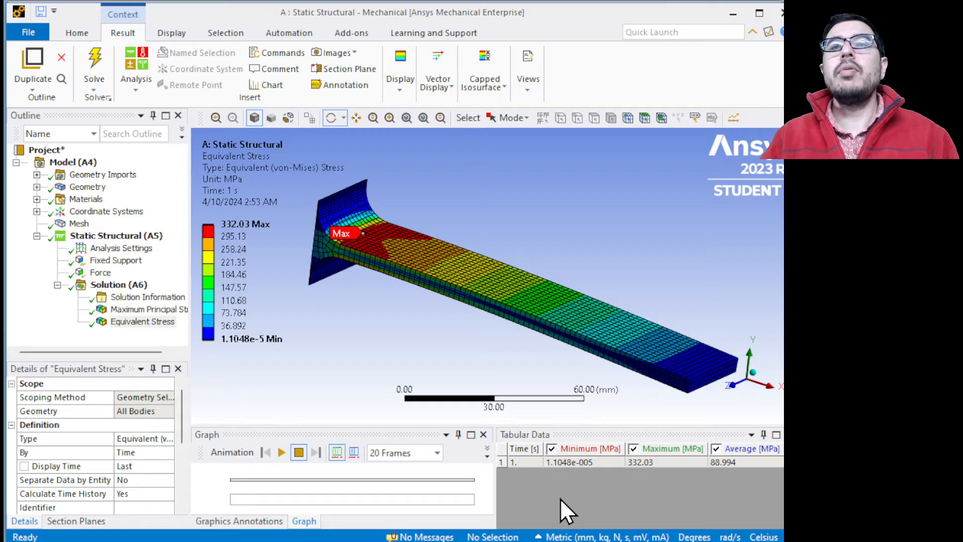
key("super+Tab")
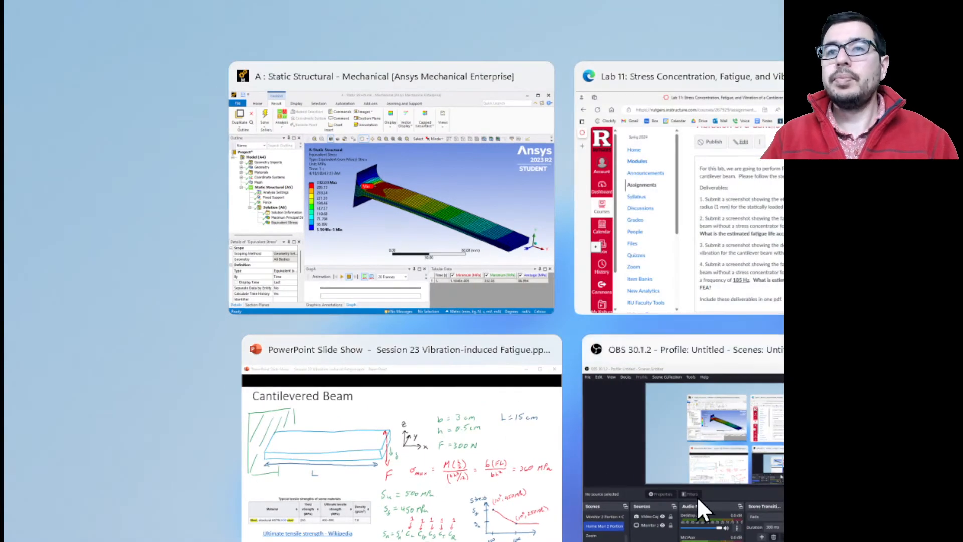
left_click(509, 482)
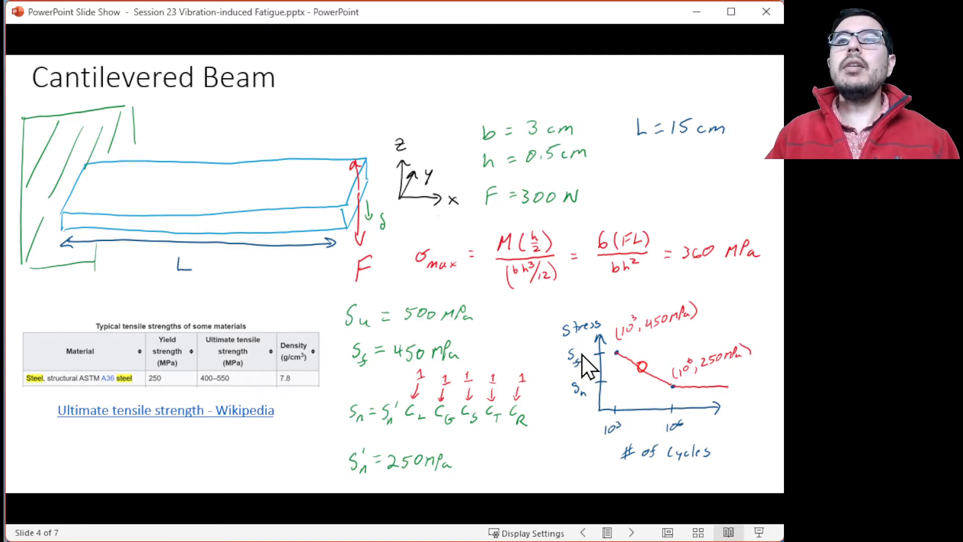
Advance to slide 5 and reveal the log-log fatigue life derivation through the "N = ???" line.
left_click(557, 372)
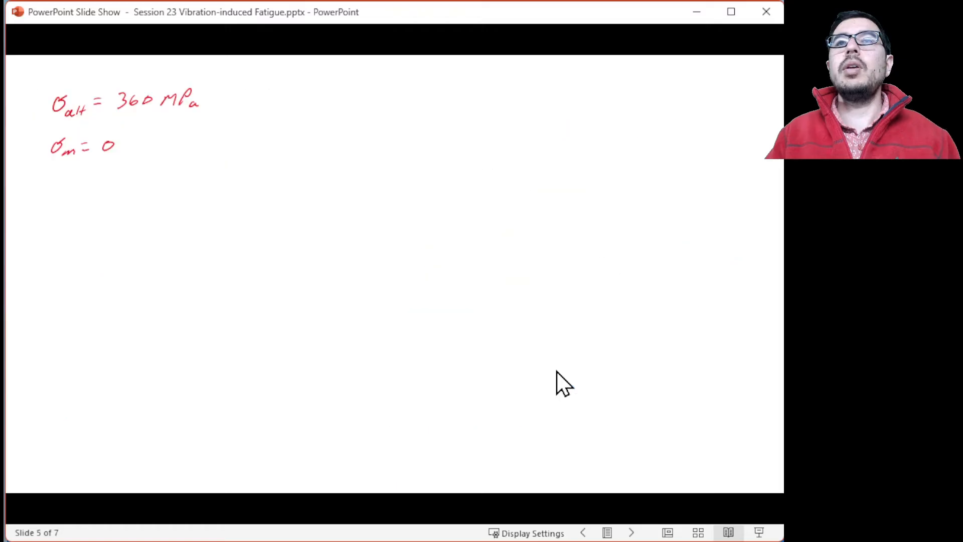
left_click(134, 137)
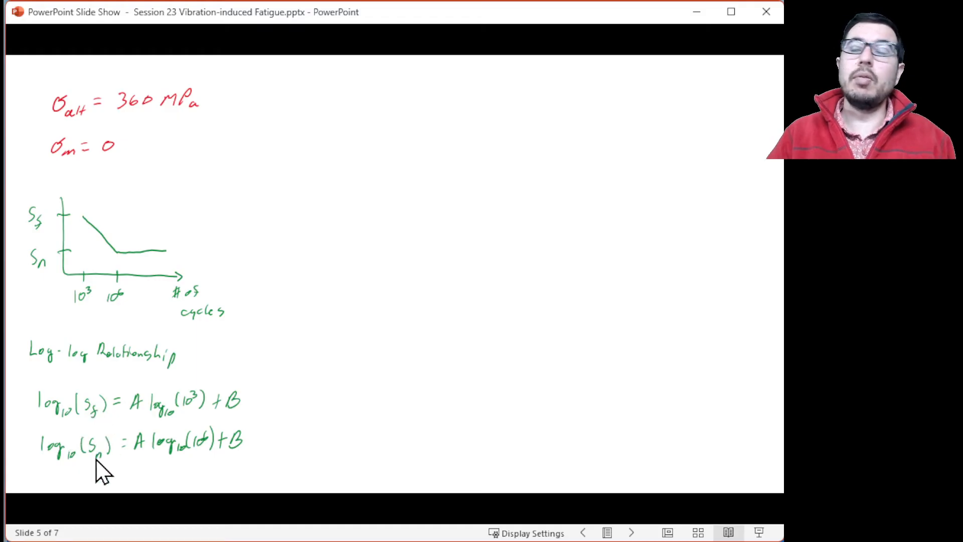
left_click(329, 338)
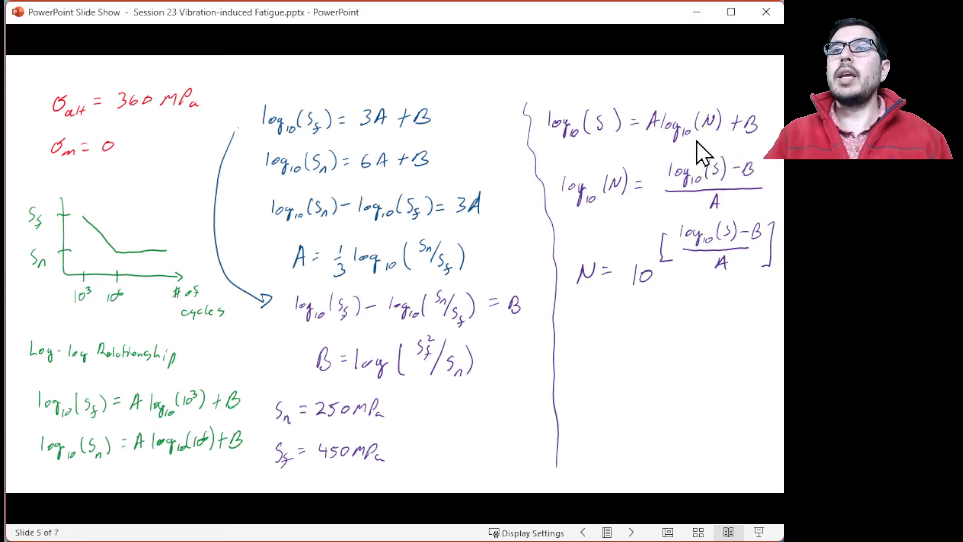
mouse_move(577, 341)
left_mouse_down()
mouse_move(580, 324)
mouse_move(625, 328)
left_mouse_up()
left_click(626, 333)
left_click_drag(640, 317, 658, 331)
left_click(643, 336)
left_click(657, 338)
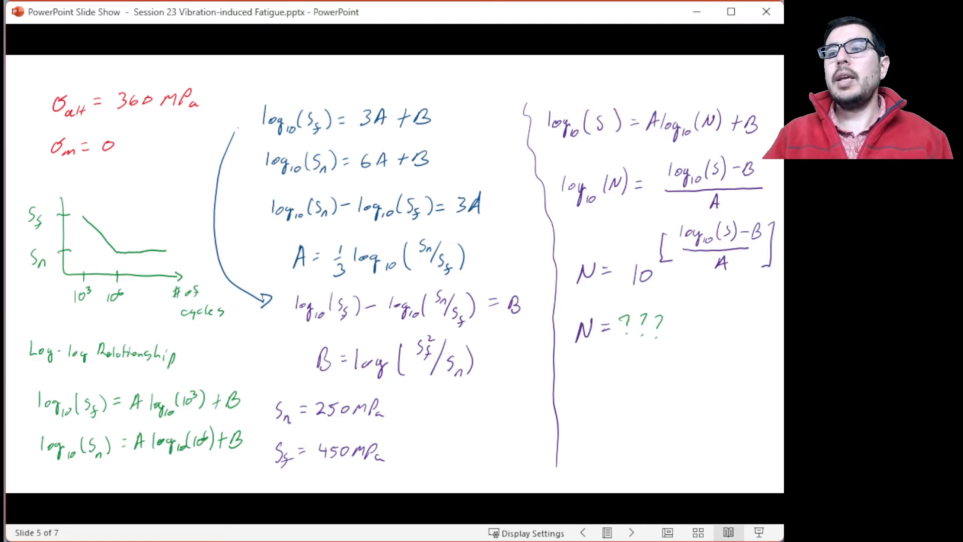
Switch to MATLAB and run the Fatigue.m script to calculate the number of cycles N for a 360e6 Pa stress.
key("alt+Tab")
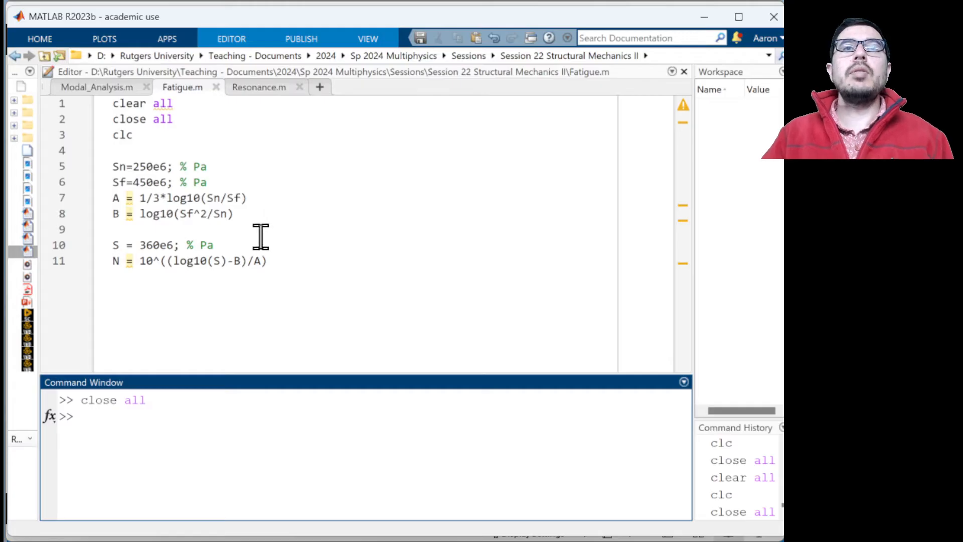
left_click(292, 262)
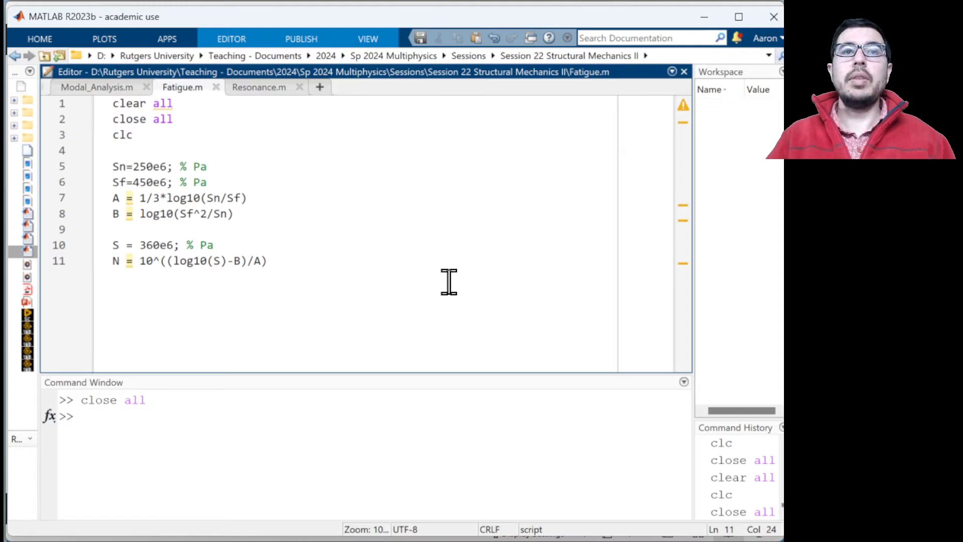
key("F5")
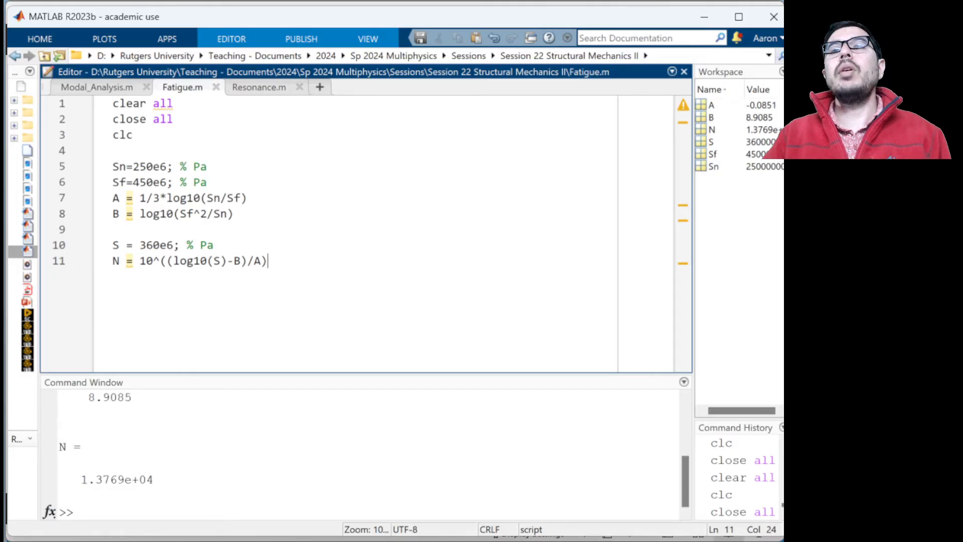
Switch to Ansys Mechanical and compare the beam's peak Equivalent Stress with its peak Maximum Principal Stress.
key("super+Tab")
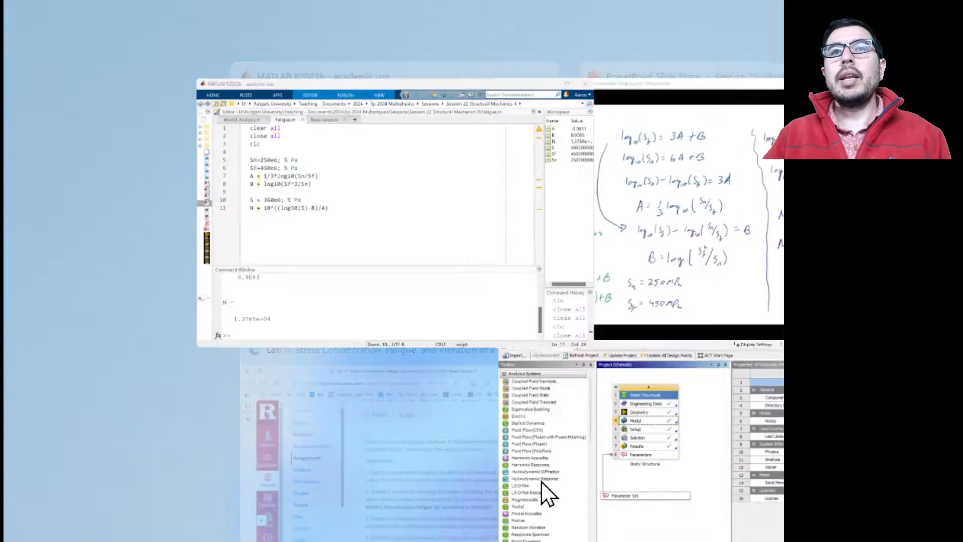
left_click(853, 201)
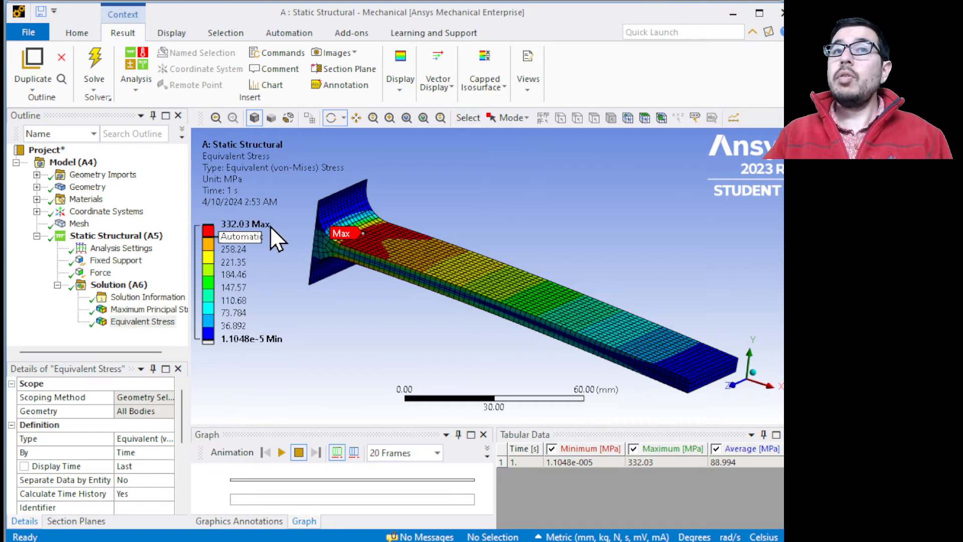
left_click(148, 309)
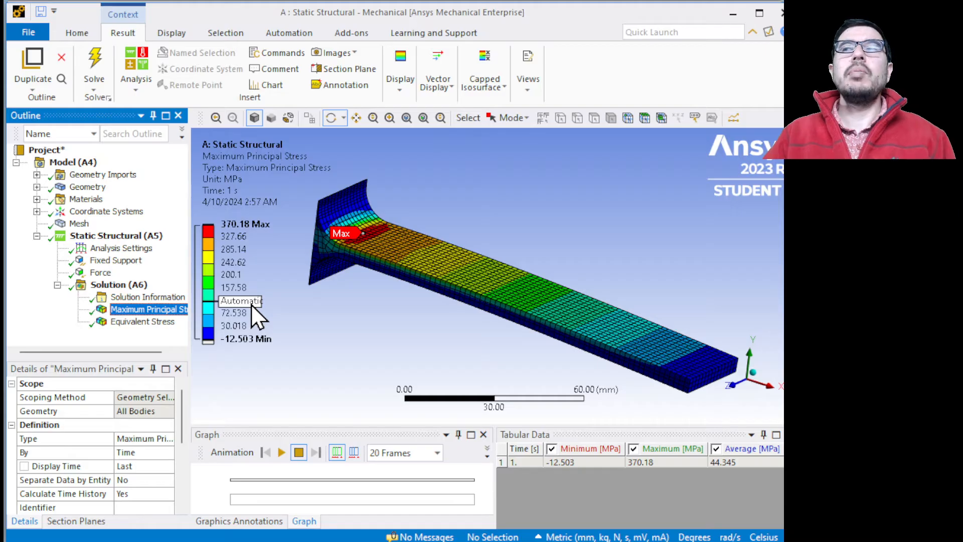
Switch to MATLAB and recalculate the fatigue life N in Fatigue.m with the stress S set to 330e6 Pa.
key("super+Tab")
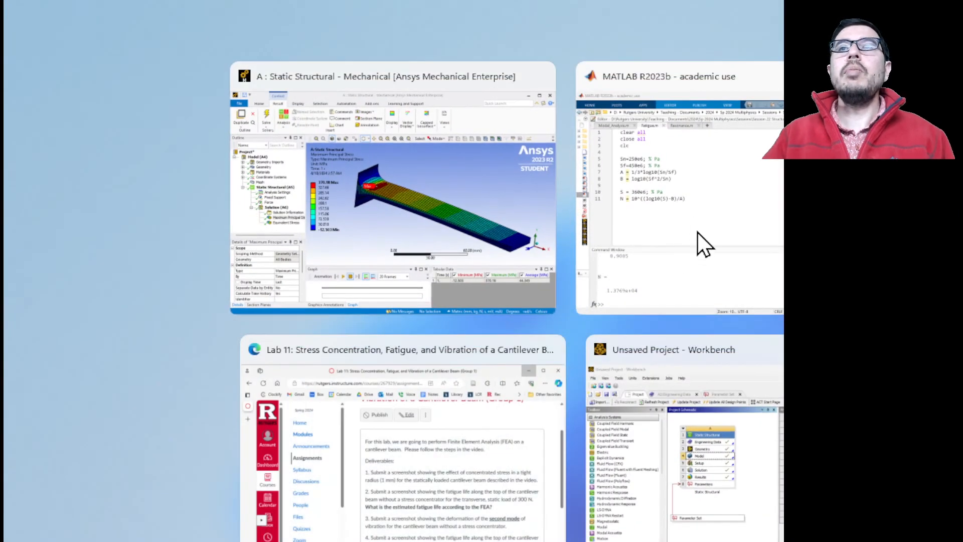
left_click(693, 219)
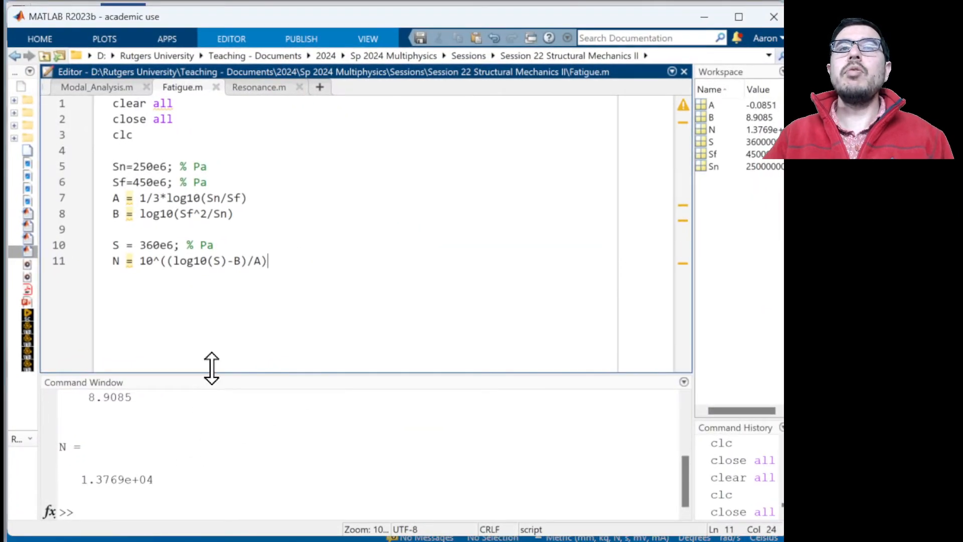
left_click(159, 244)
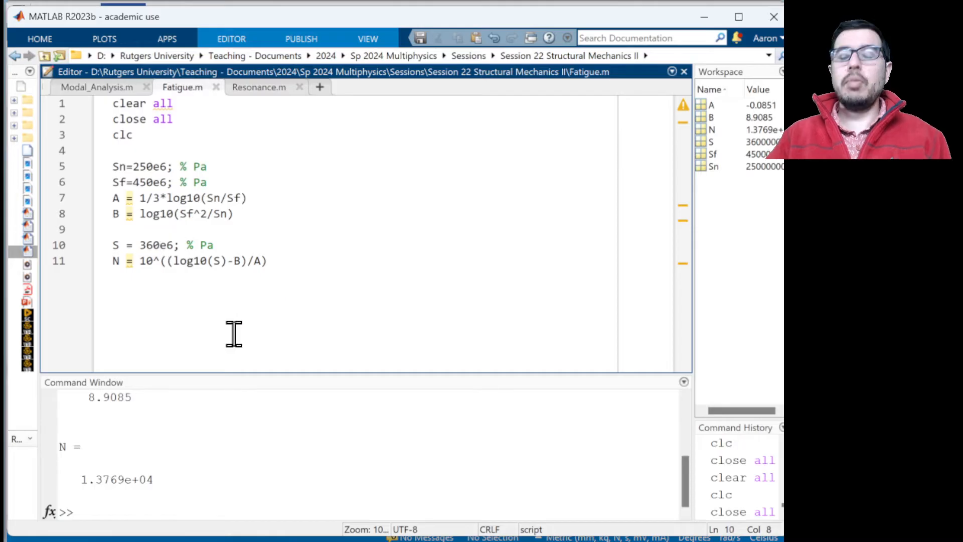
key("BackSpace")
key("BackSpace")
type("30")
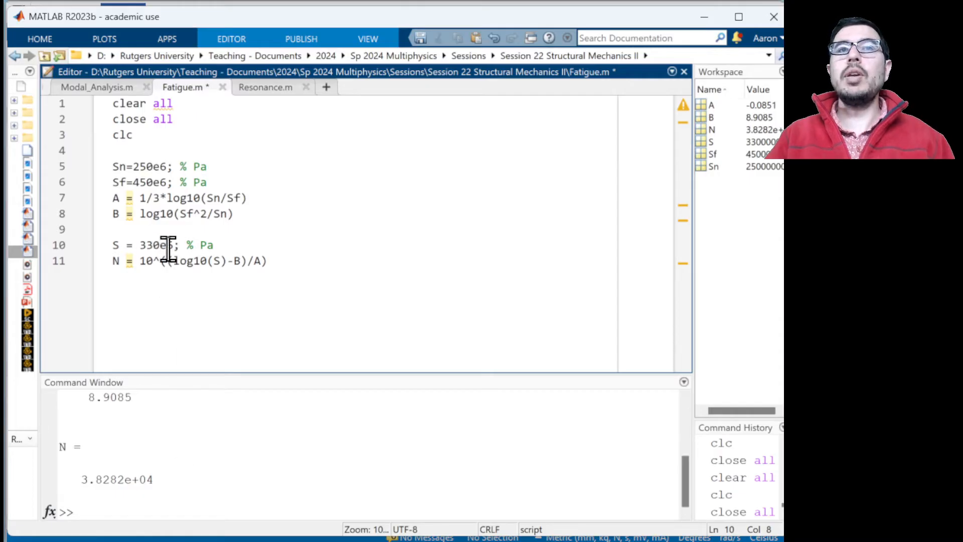
Set the stress S to 370e6 Pa in Fatigue.m and run the script to recalculate the fatigue life N.
key("BackSpace")
key("BackSpace")
type("50")
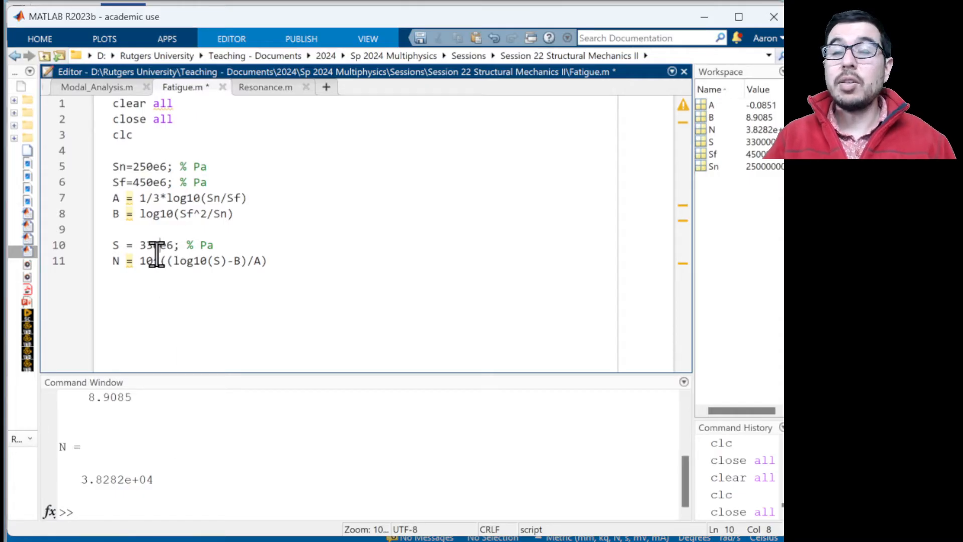
left_click(154, 244)
key("BackSpace")
type("7")
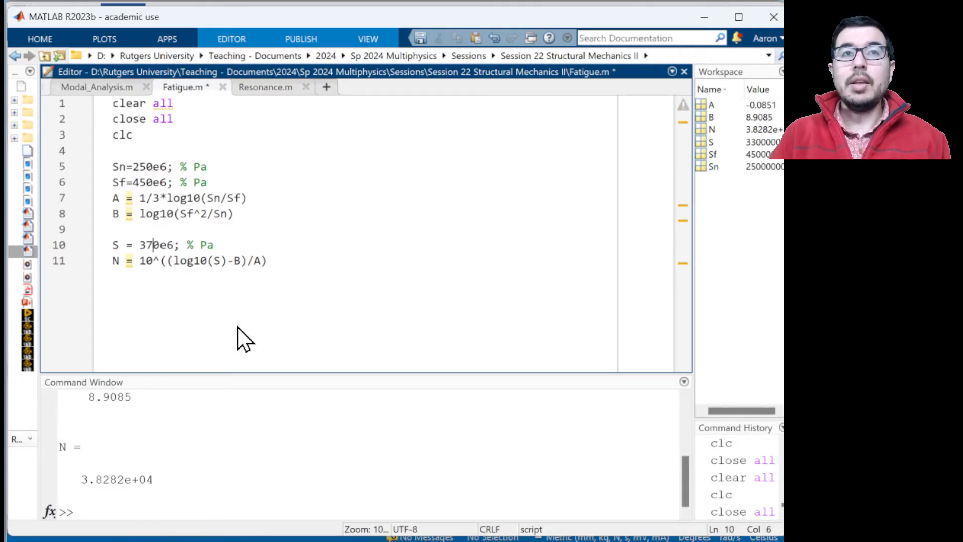
key("F5")
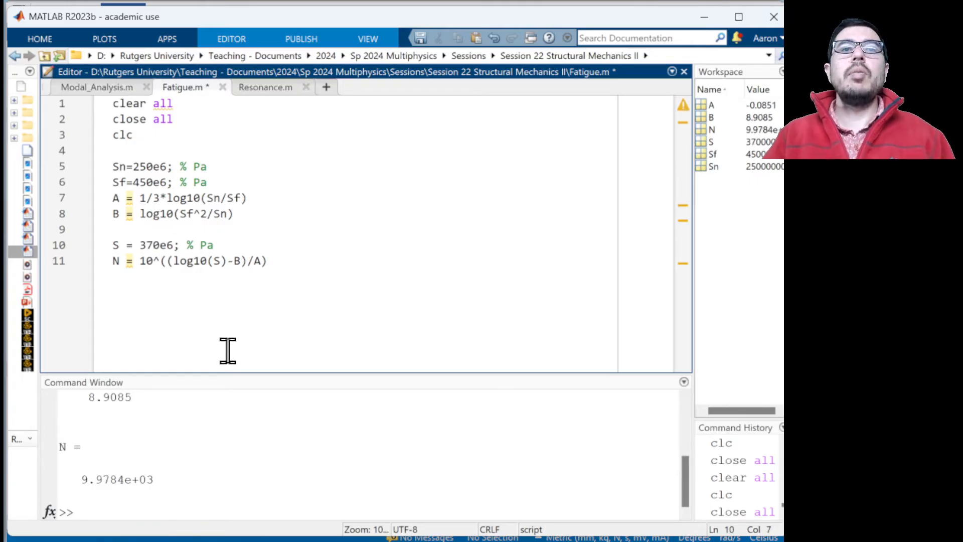
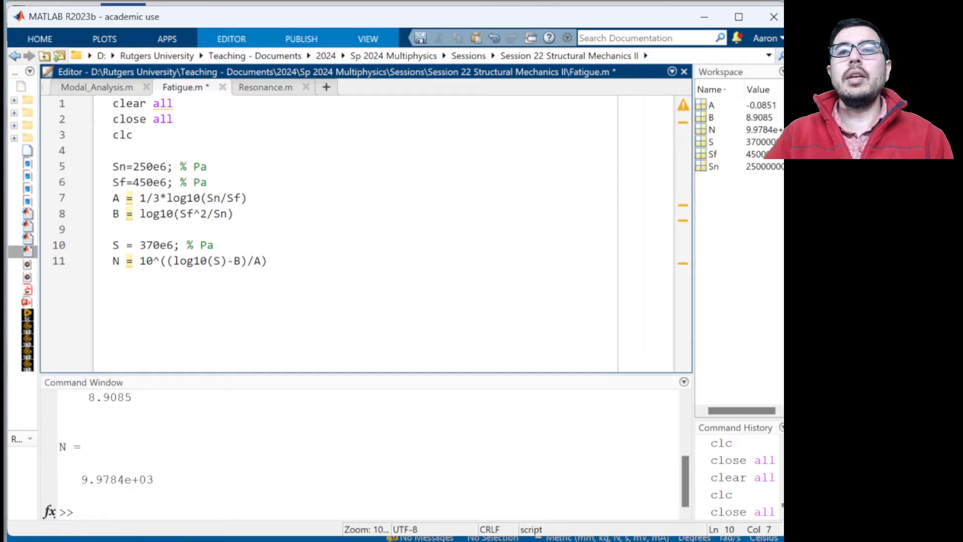
Return to Ansys Mechanical and insert a Fatigue Tool under the static structural Solution.
key("alt+Tab")
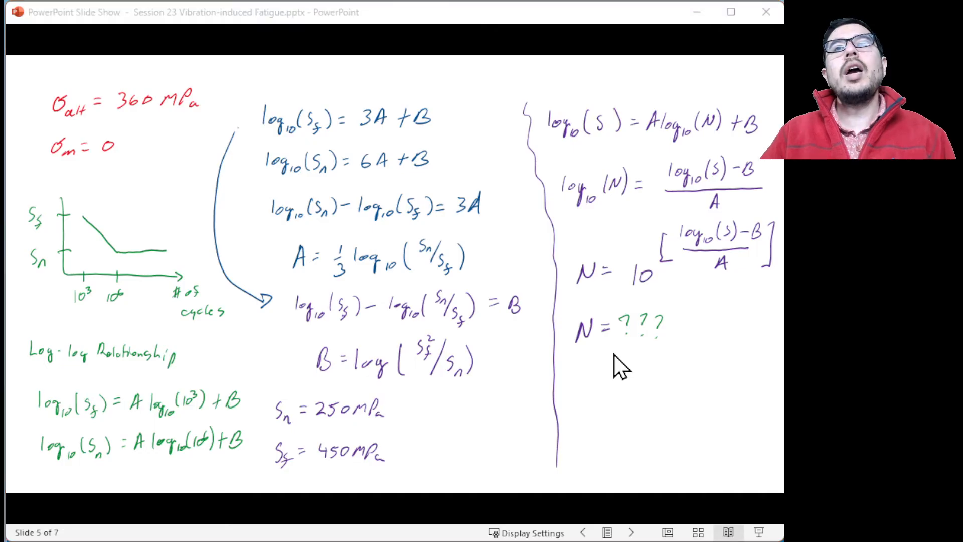
key("alt+Tab")
left_click(553, 286)
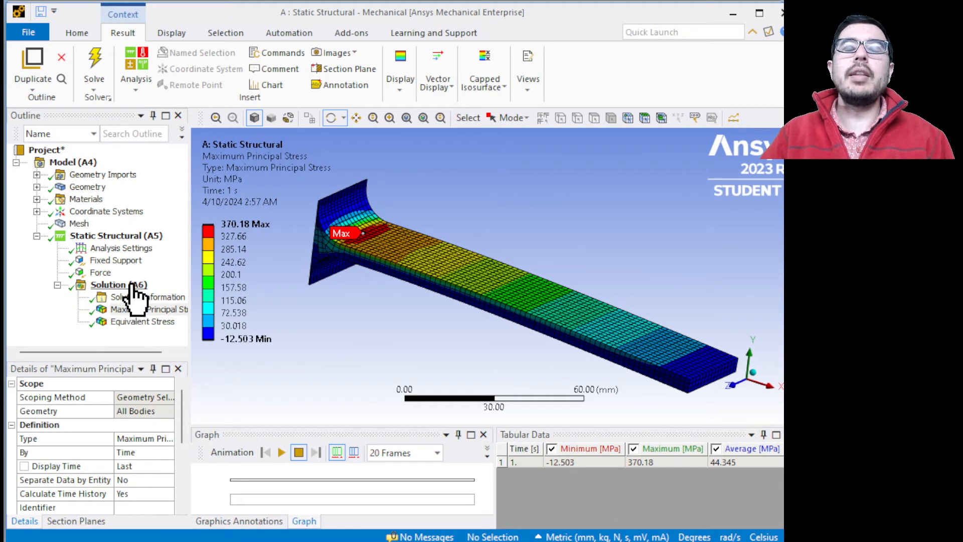
right_click(121, 286)
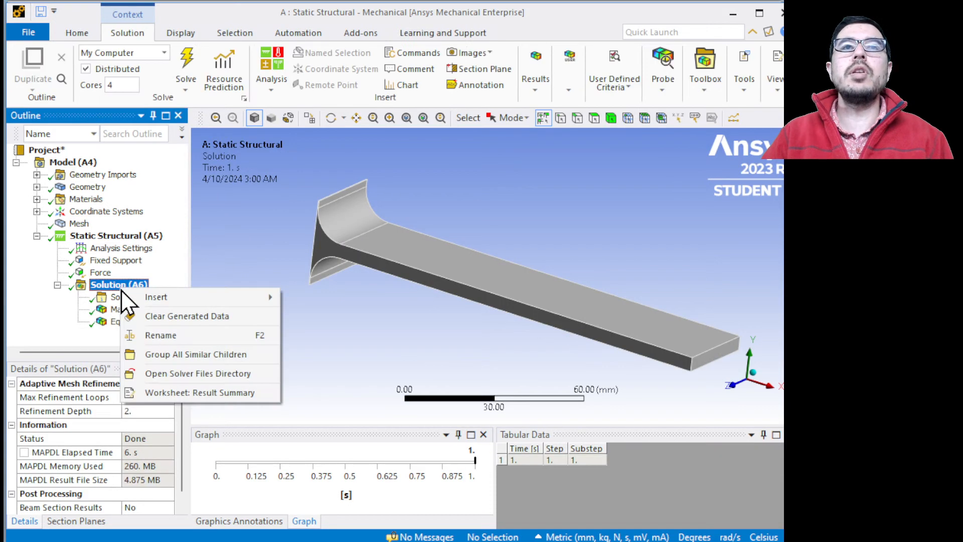
mouse_move(195, 297)
mouse_move(350, 416)
left_click(445, 414)
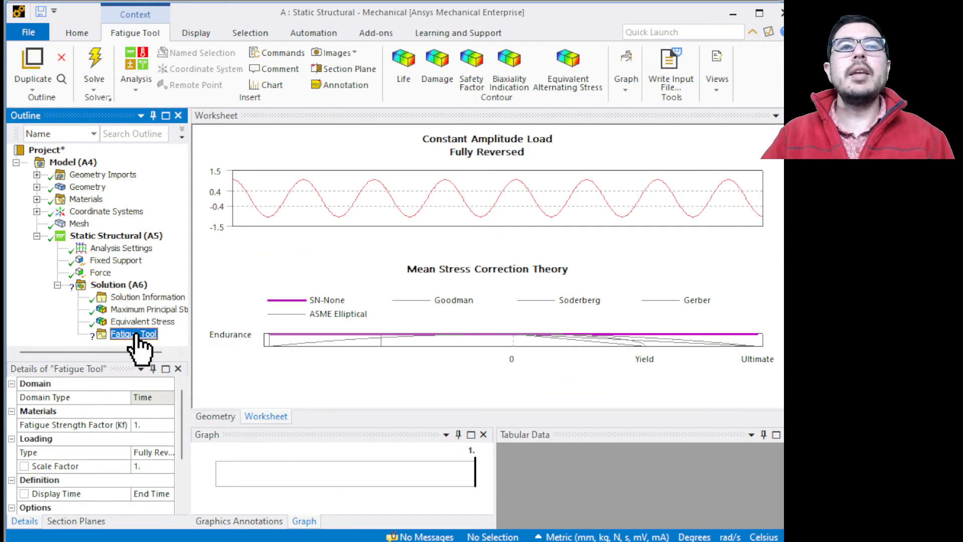
Insert a Life result under the Fatigue Tool.
scroll(130, 338, "right", 2)
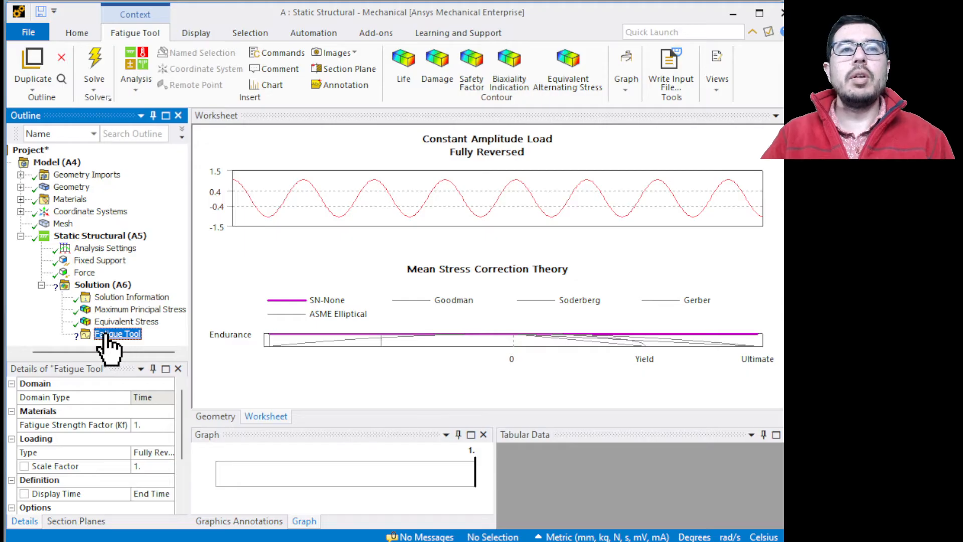
right_click(106, 335)
mouse_move(125, 345)
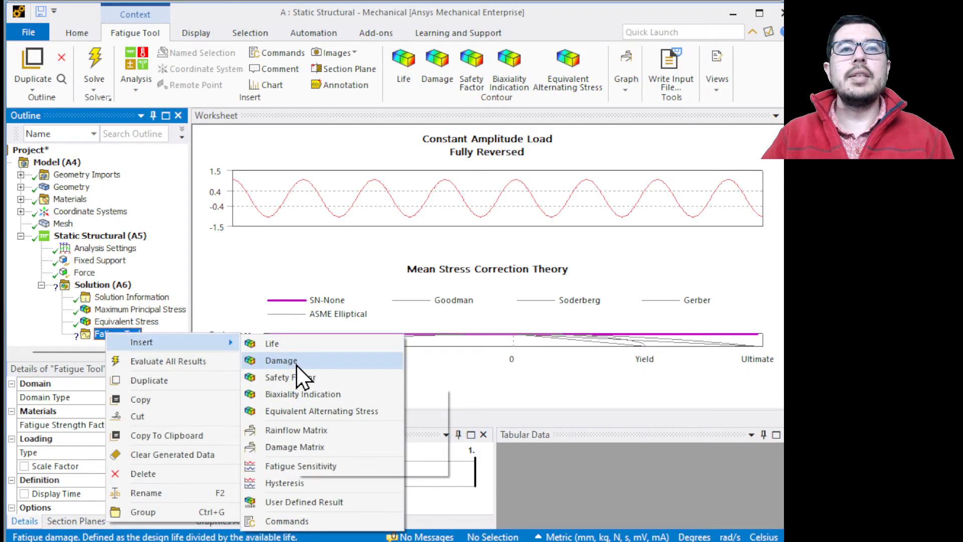
left_click(291, 346)
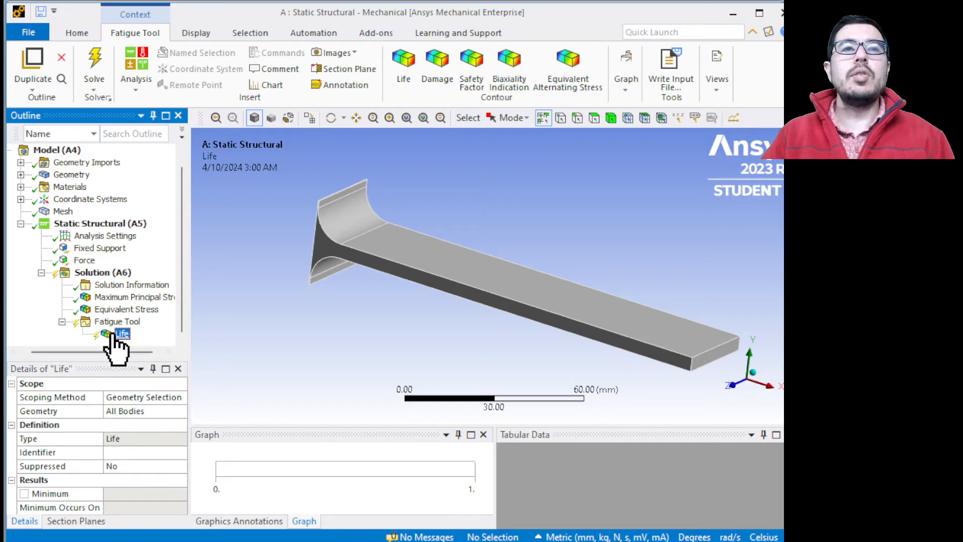
Set the Fatigue Tool's stress component to Max Principal, enlarging the outline and details area and shortening the window to reach the option.
left_click(113, 321)
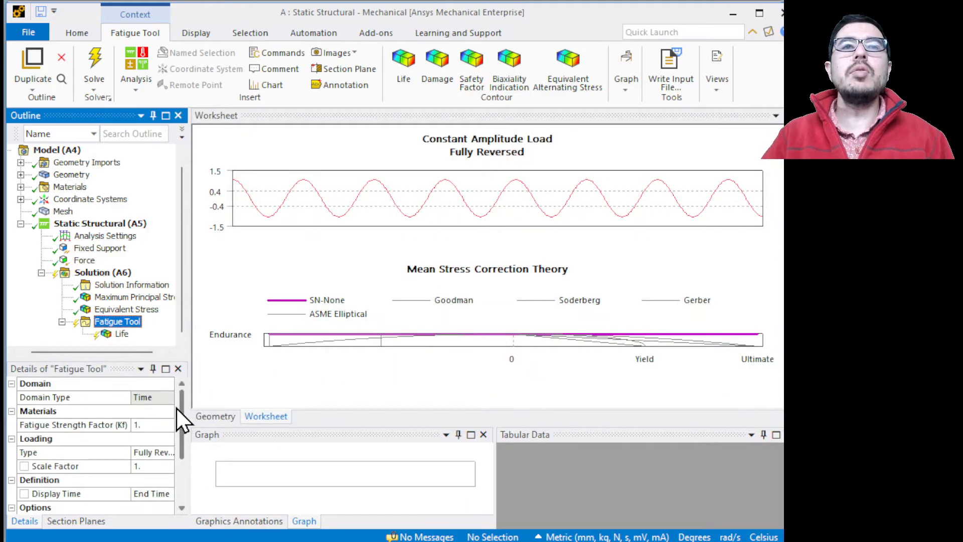
left_click_drag(180, 404, 173, 480)
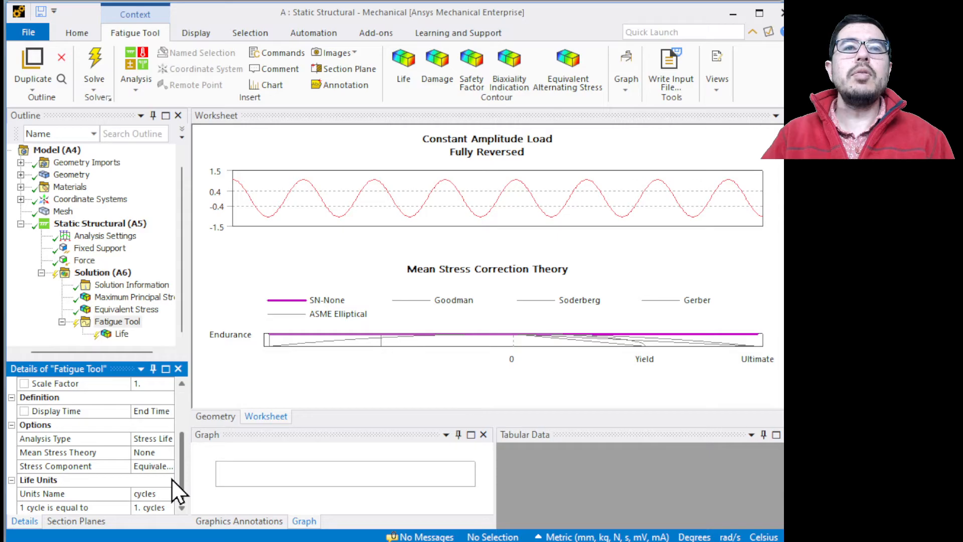
left_click_drag(190, 293, 227, 295)
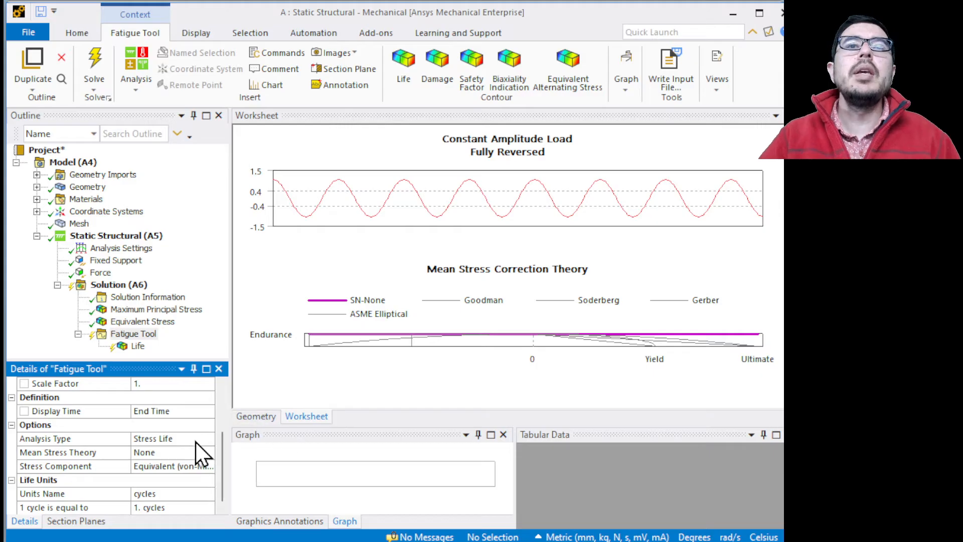
left_click(187, 466)
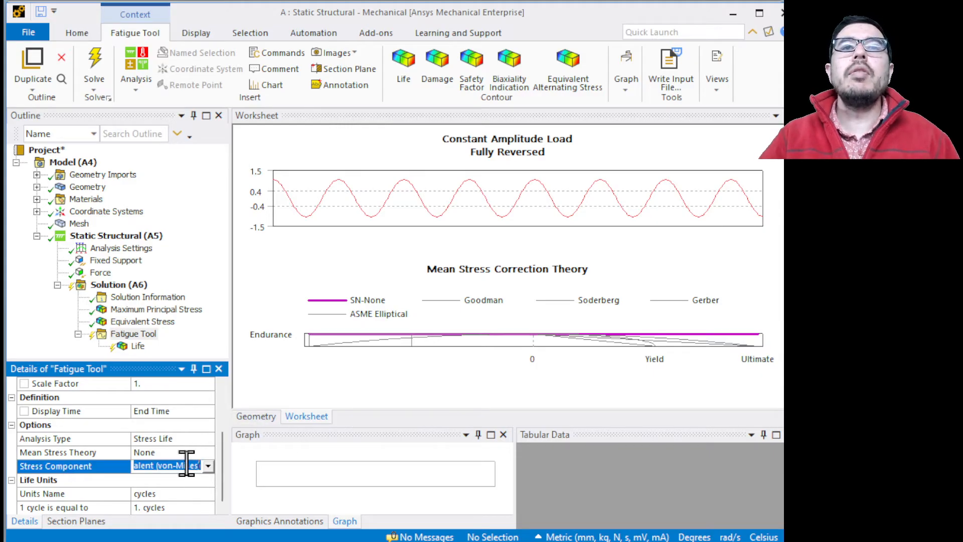
left_click(208, 466)
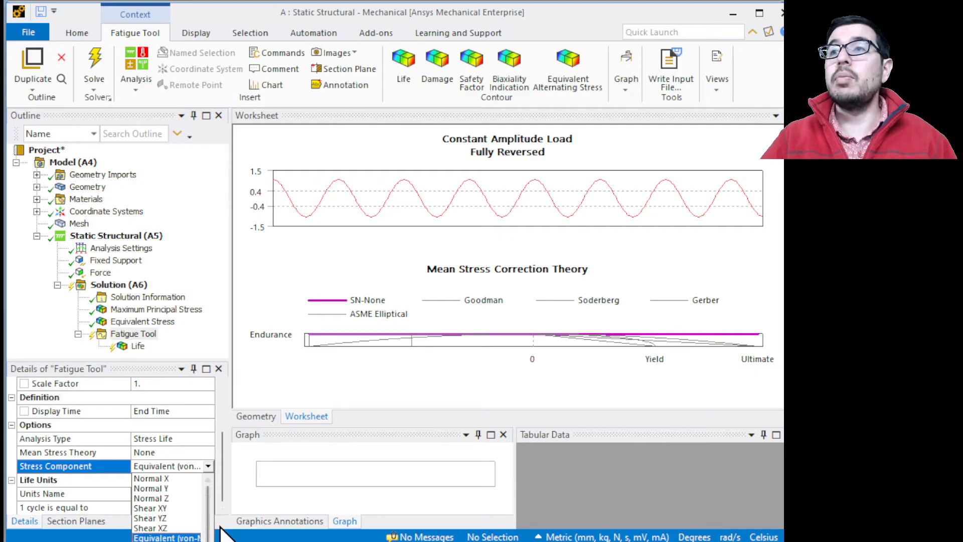
left_click_drag(268, 541, 269, 477)
left_click(207, 426)
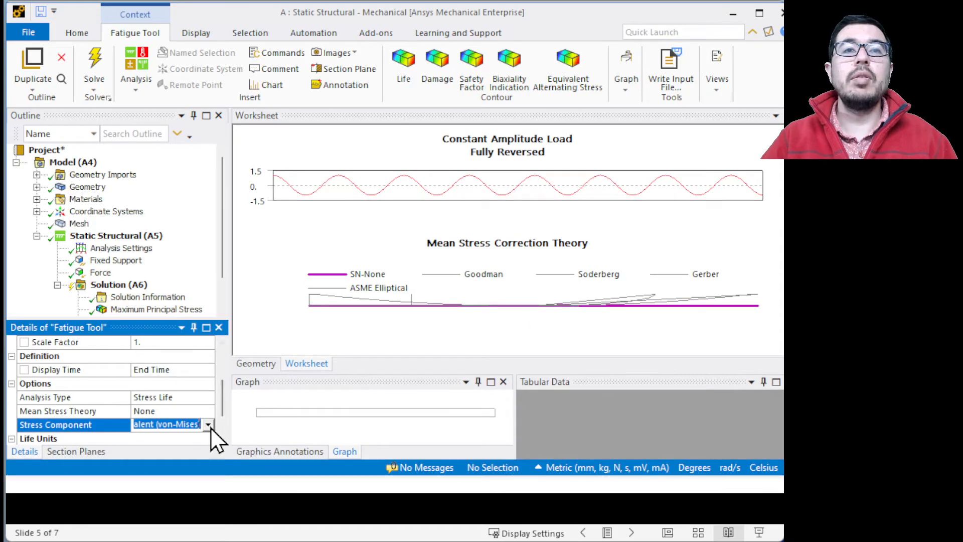
left_click(208, 426)
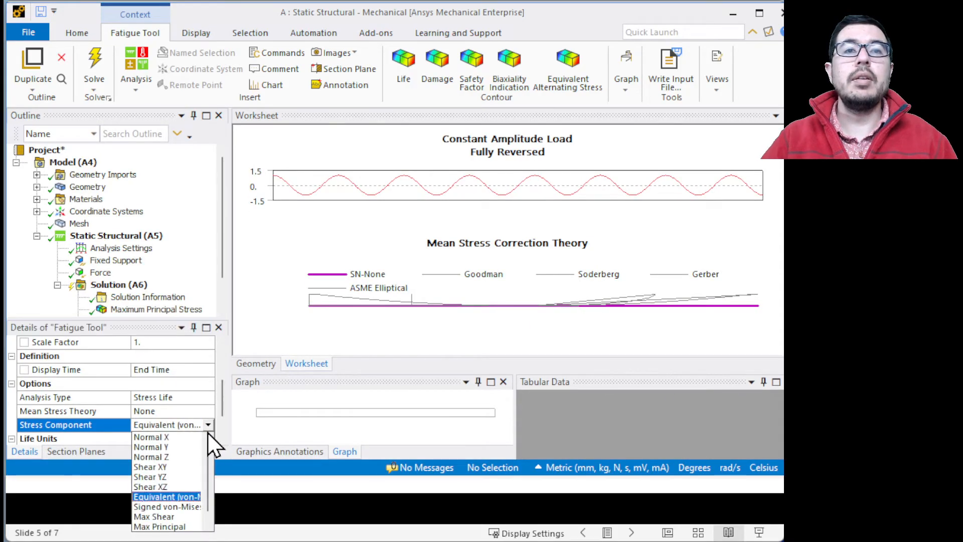
left_click(183, 527)
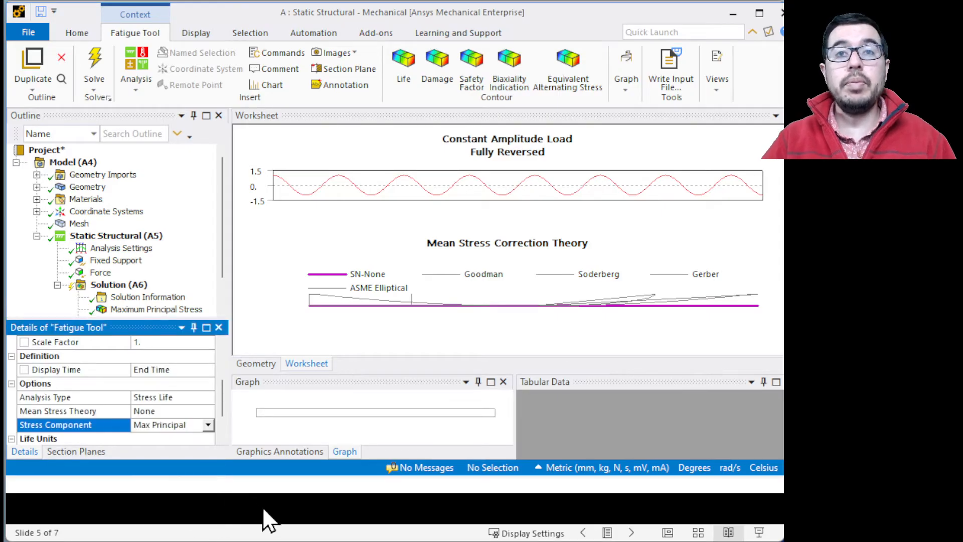
Evaluate the Life result under the Fatigue Tool.
left_click_drag(609, 492, 608, 536)
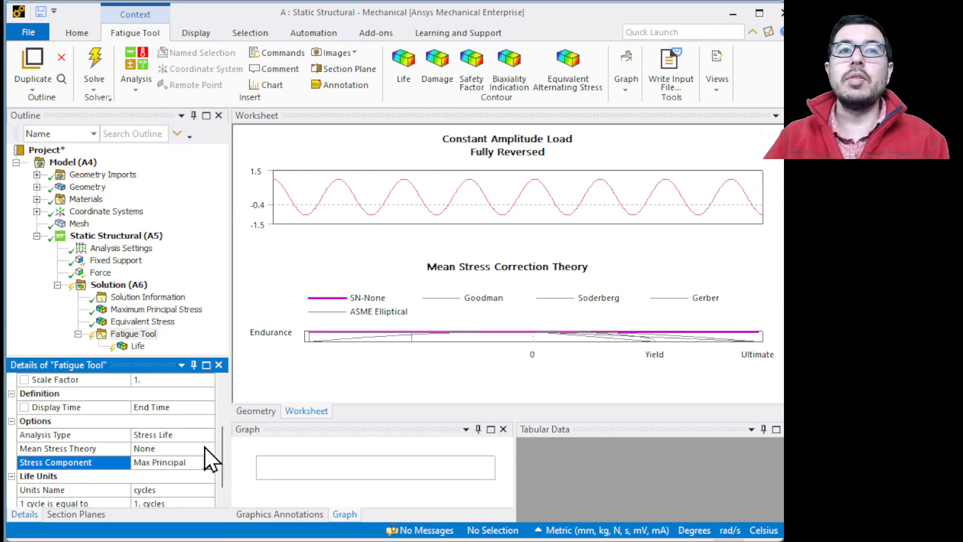
left_click(138, 346)
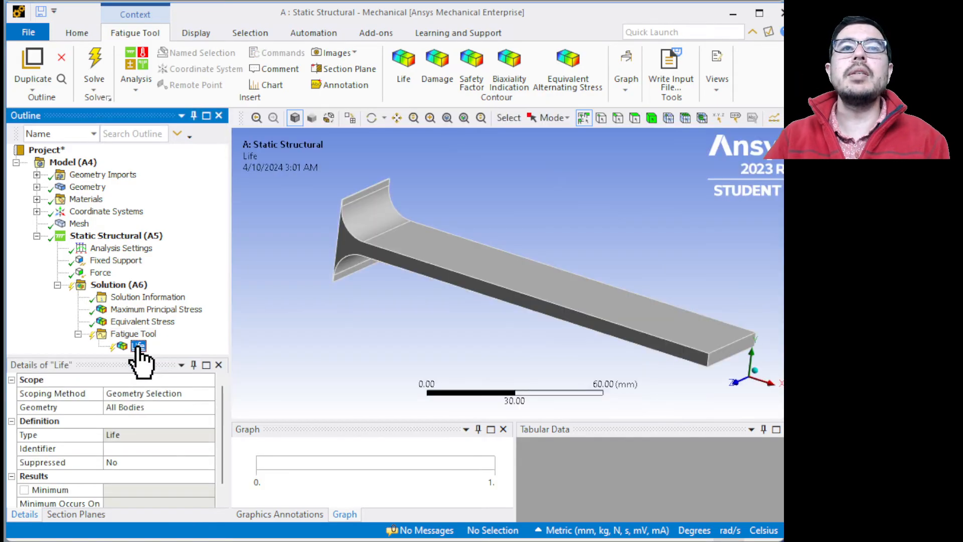
right_click(140, 347)
left_click(180, 384)
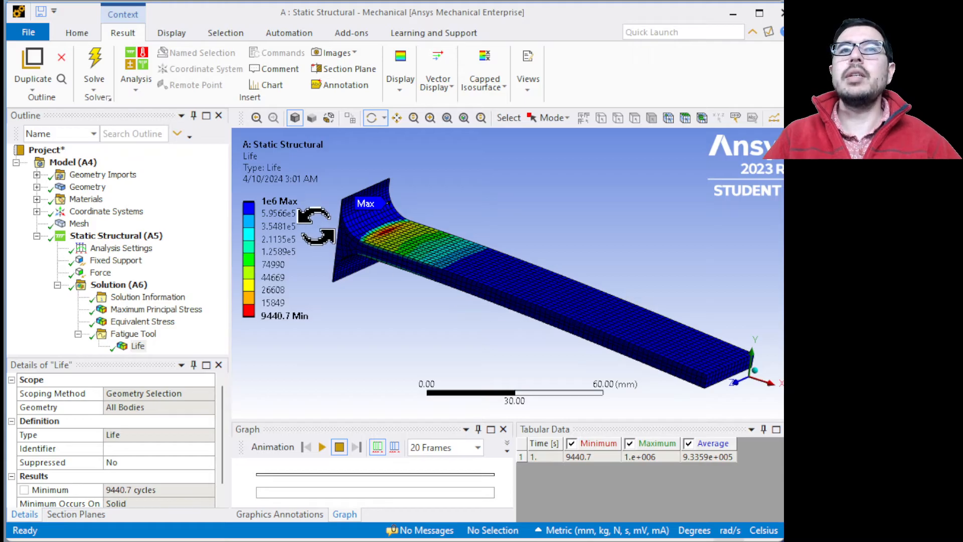
Examine the fatigue life contour at the fillet near the beam's fixed end and check the fatigue script in MATLAB.
mouse_move(285, 213)
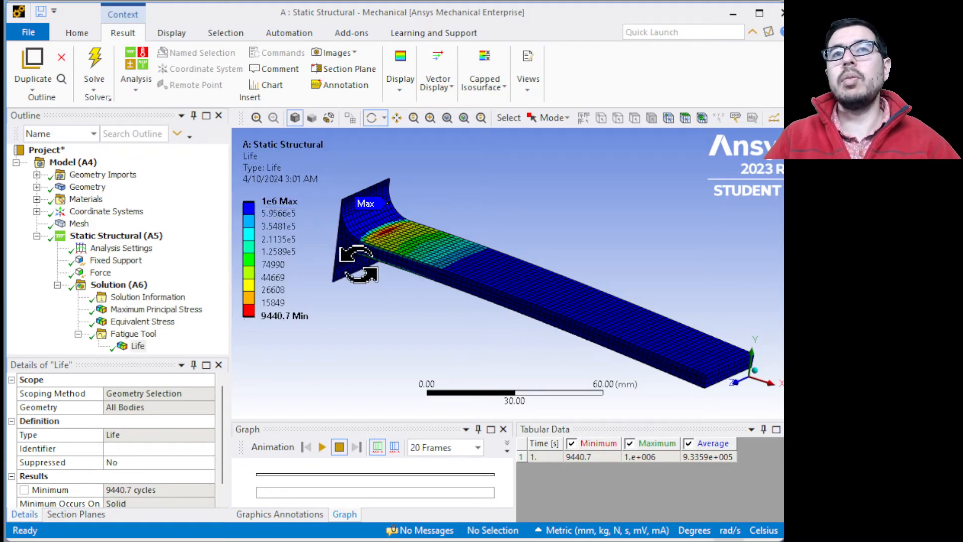
scroll(392, 254, "up", 4)
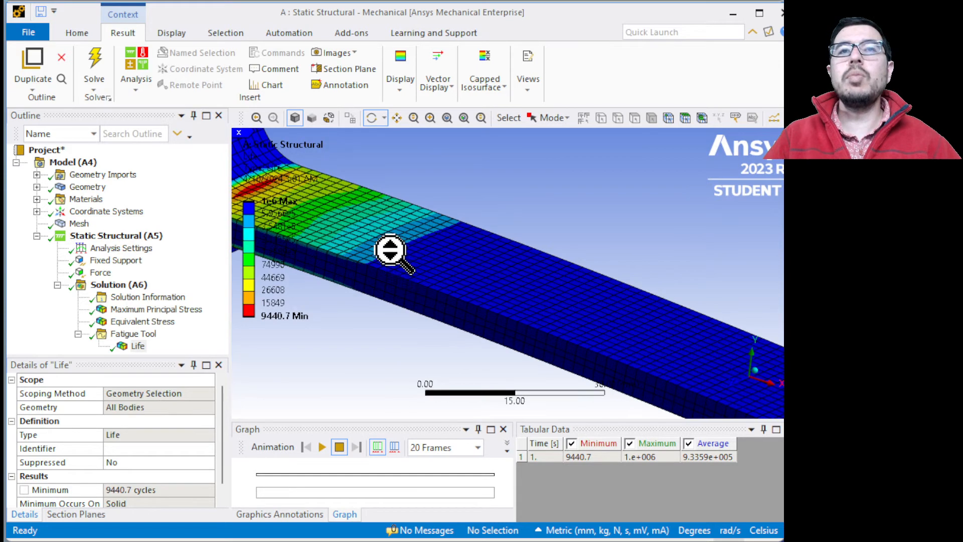
left_click_drag(383, 209, 604, 333)
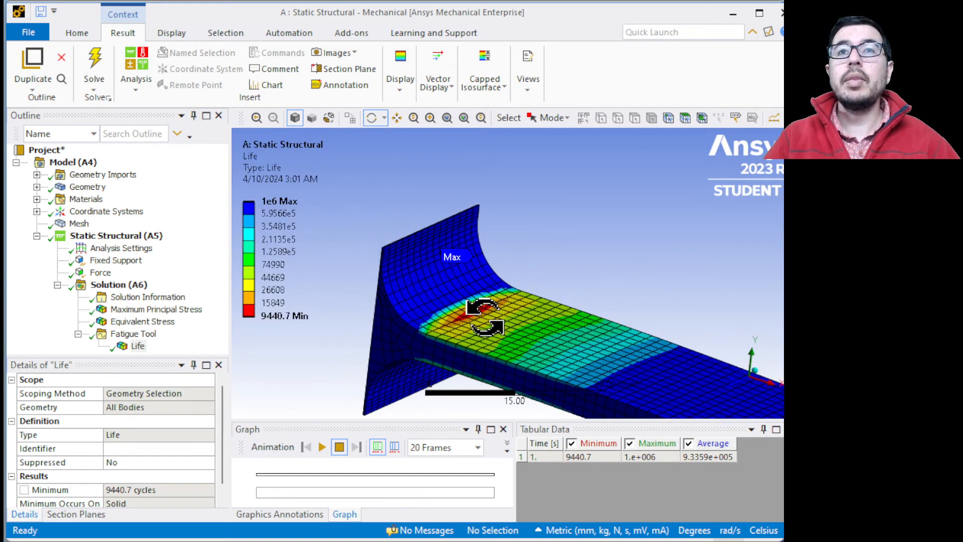
scroll(485, 317, "up", 2)
middle_click_drag(507, 342, 538, 274, "ctrl")
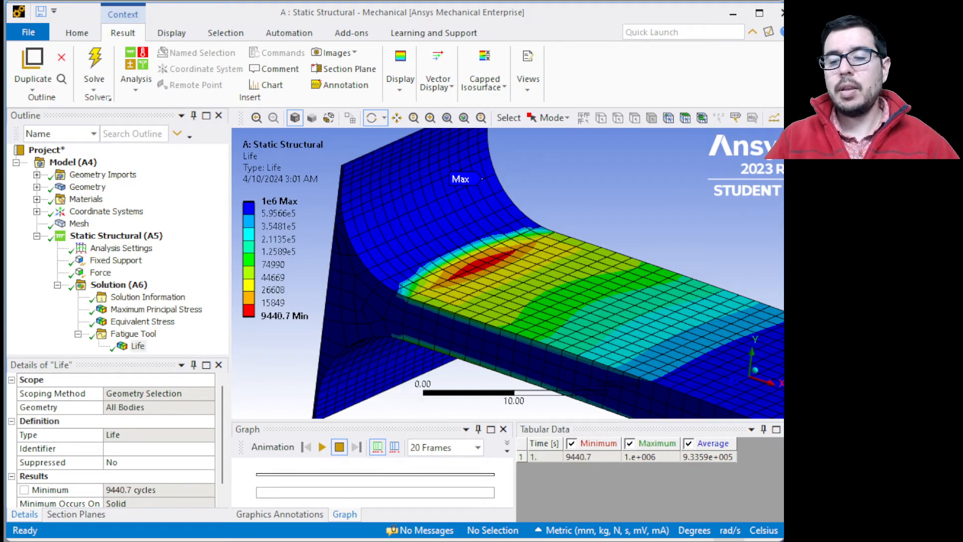
key("alt+Tab")
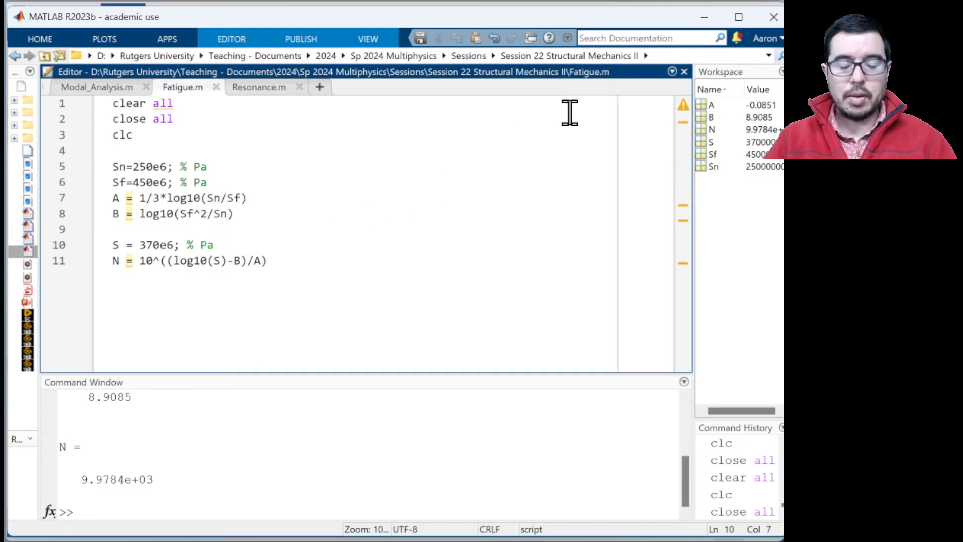
key("super+Tab")
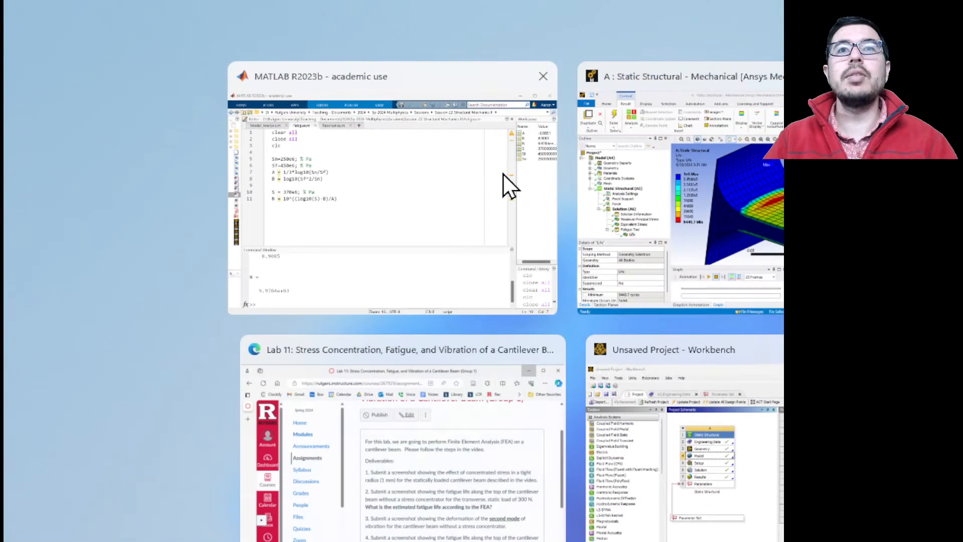
left_click(704, 218)
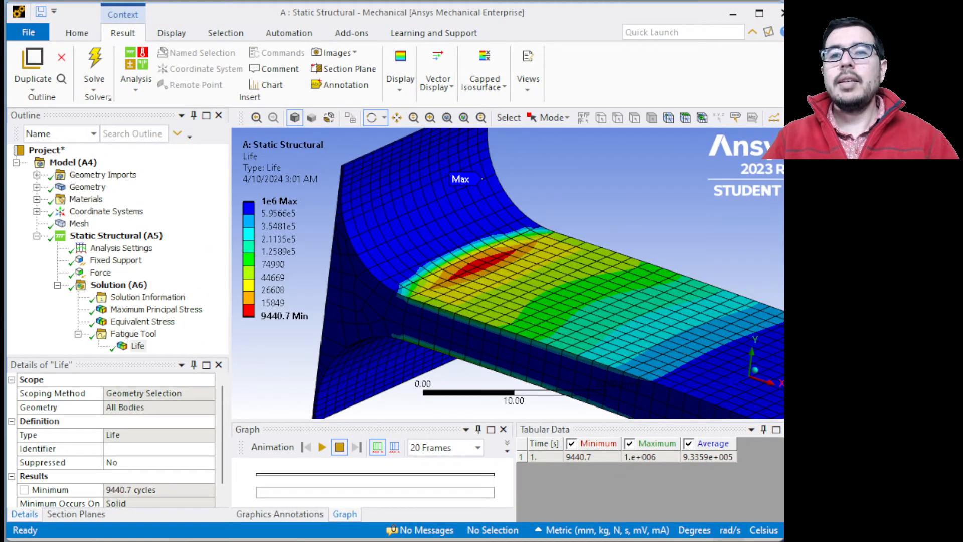
Look at the Lab 11 deliverables in the browser, return to Mechanical and view the life contour over the whole beam.
key("alt+Tab")
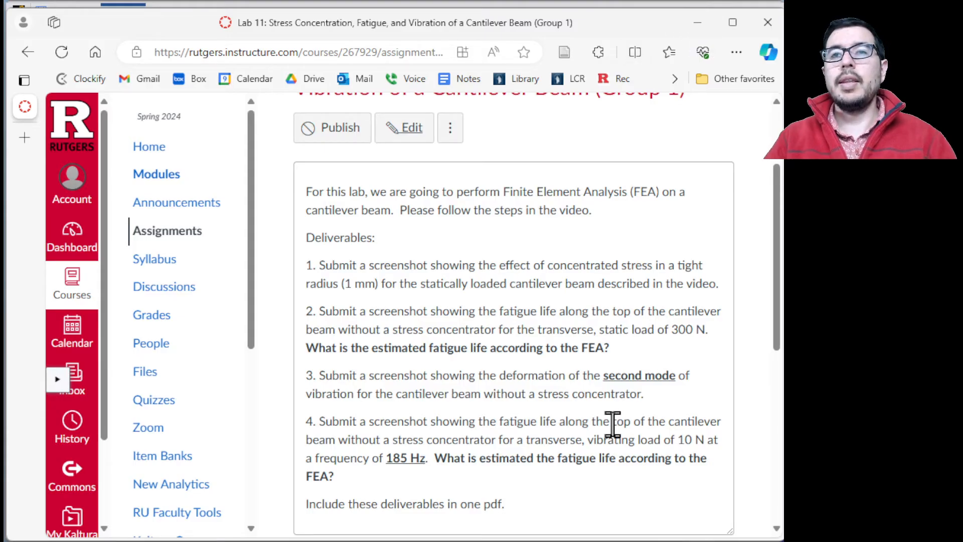
key("super+Tab")
left_click(702, 241)
scroll(385, 323, "down", 8)
scroll(467, 323, "up", 2)
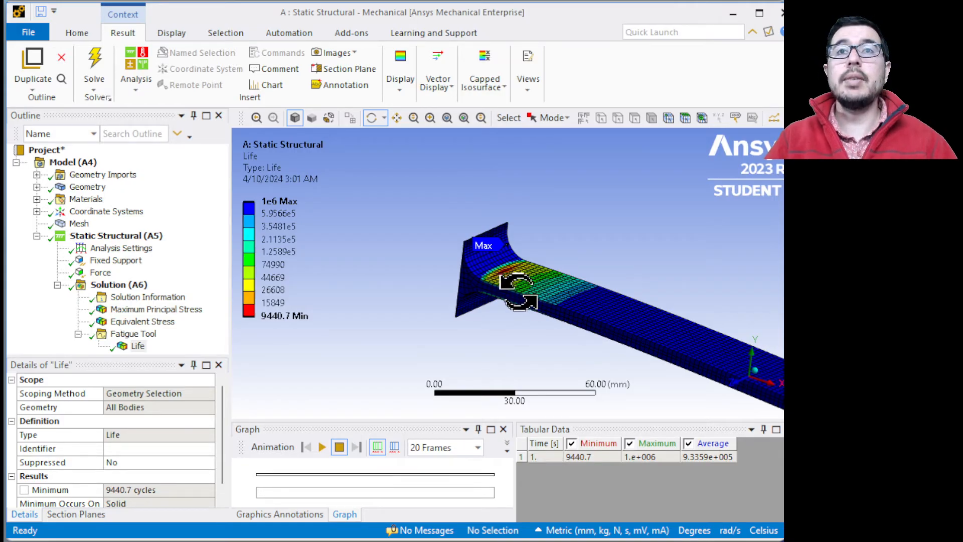
middle_click_drag(607, 287, 497, 262, "ctrl")
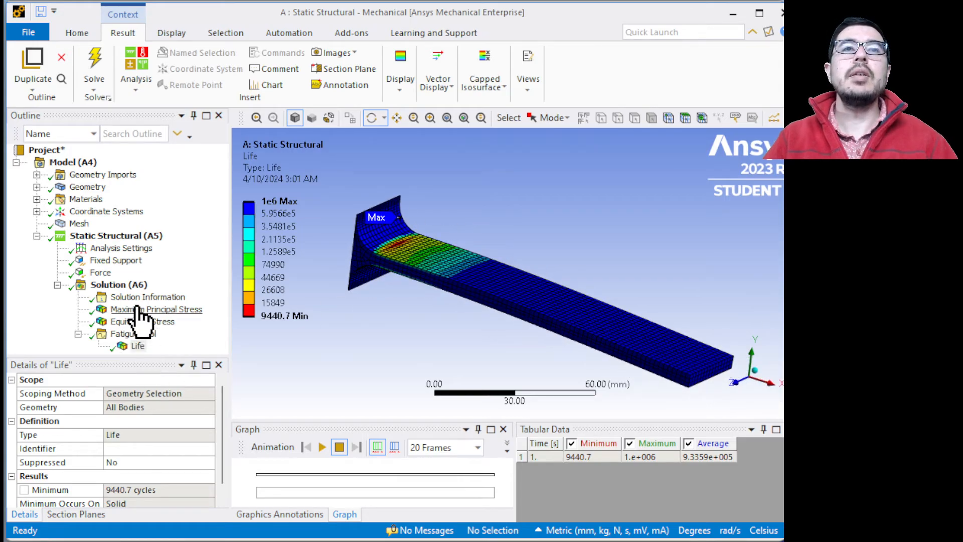
Set the Fatigue Tool's stress component to Equivalent (von-Mises).
left_click(133, 334)
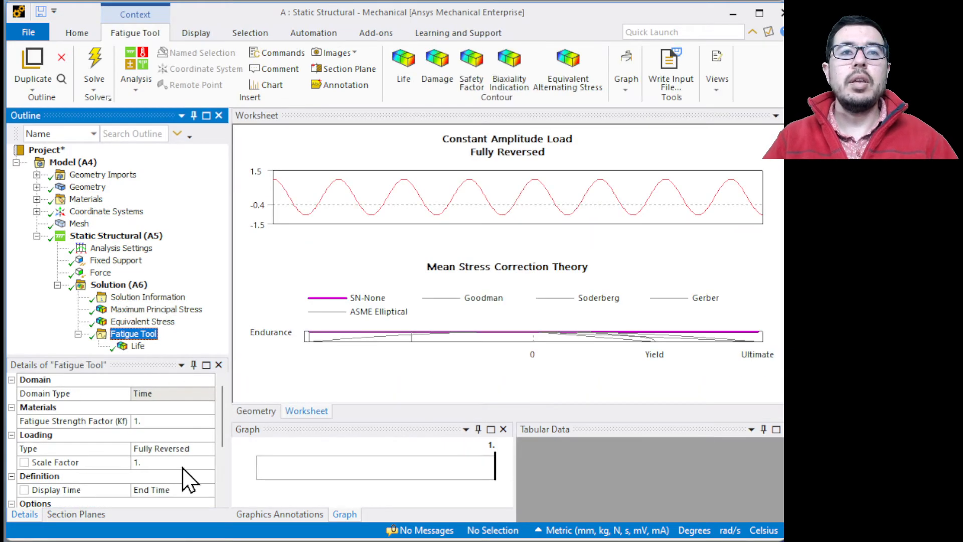
scroll(201, 455, "down", 2)
scroll(201, 455, "down", 1)
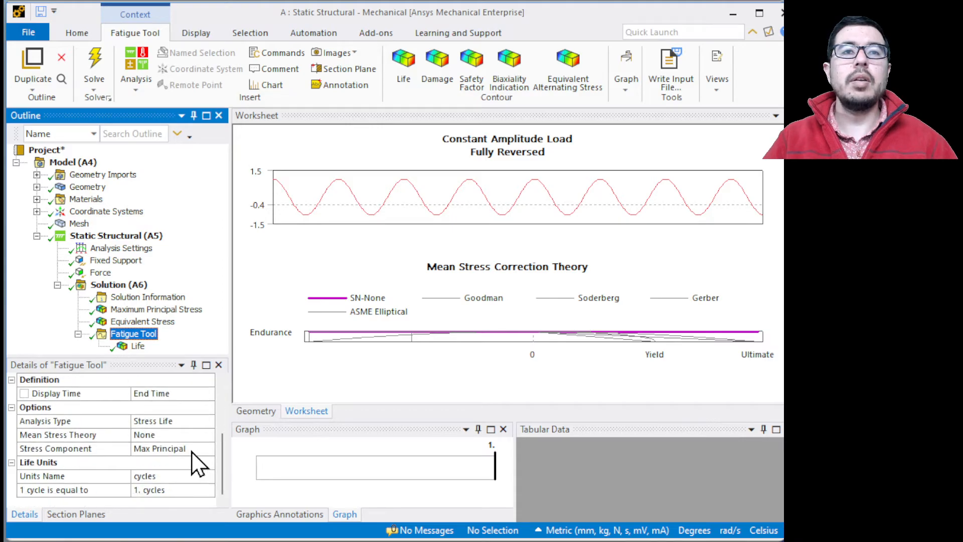
left_click(192, 451)
left_click(209, 449)
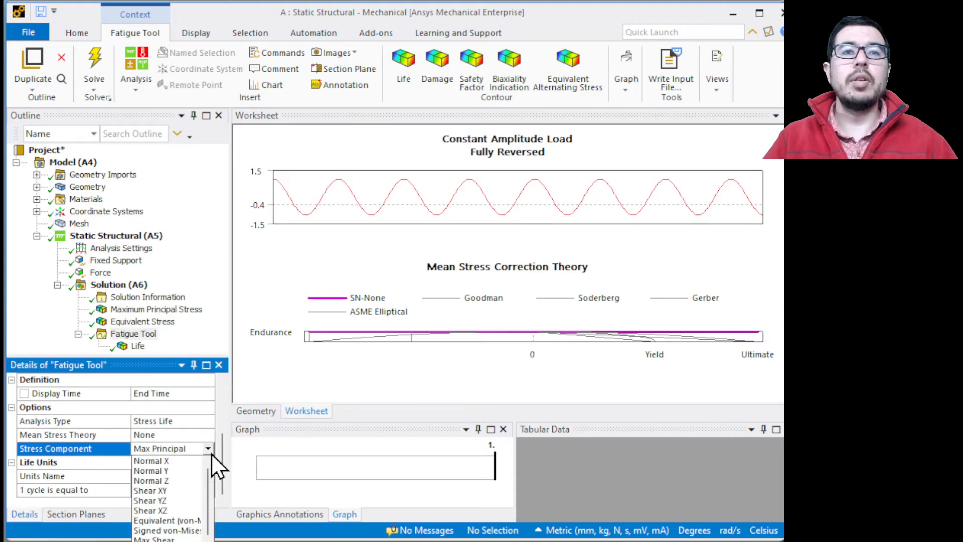
left_click(167, 521)
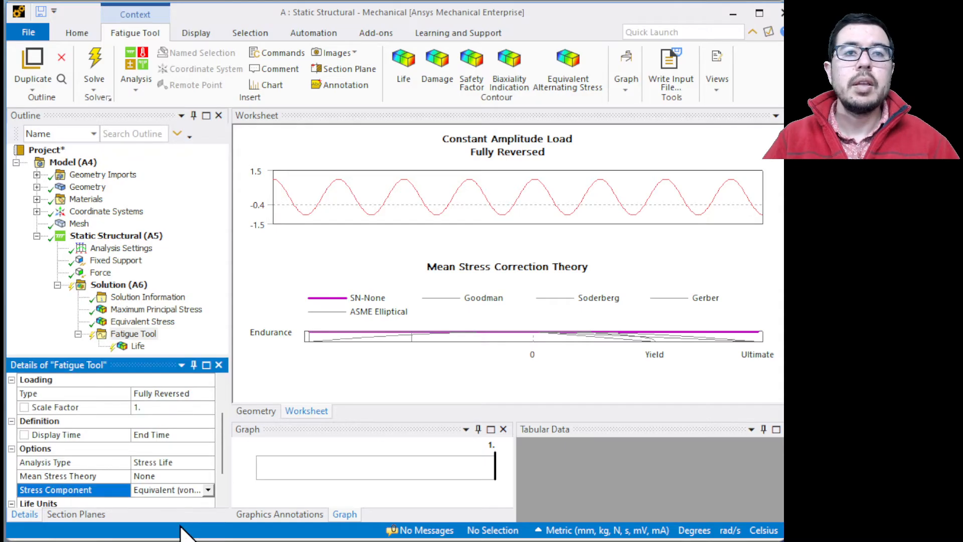
Re-evaluate all Fatigue Tool results and display the updated Life contour on the beam.
right_click(140, 335)
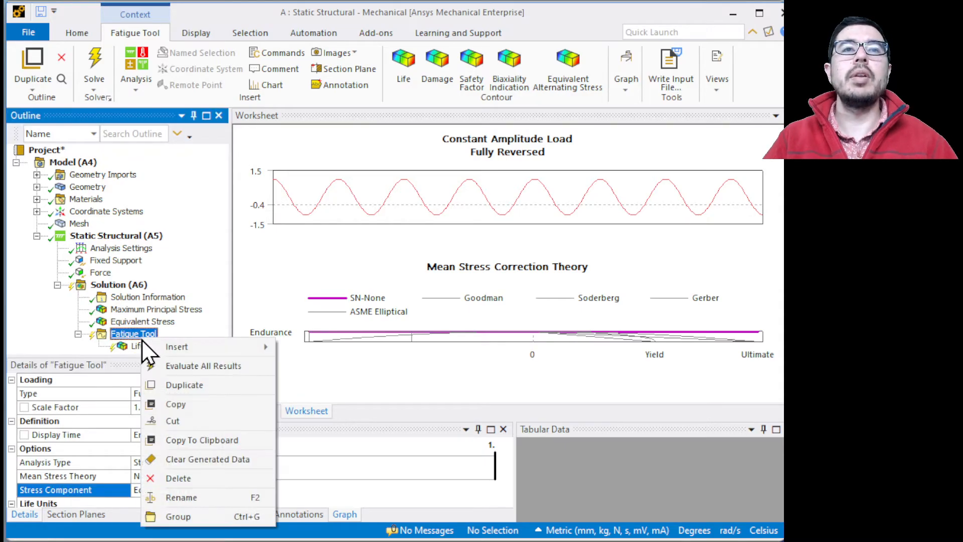
left_click(202, 370)
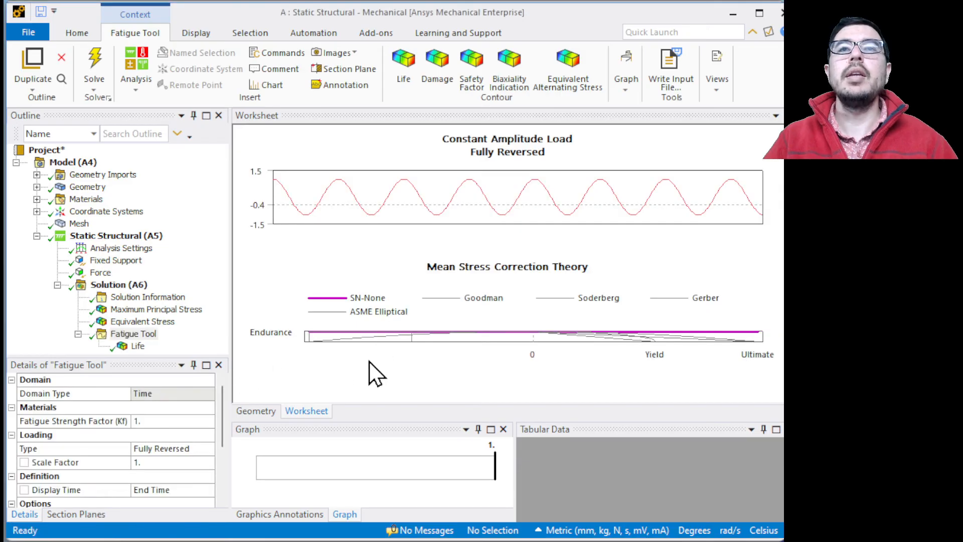
left_click(137, 346)
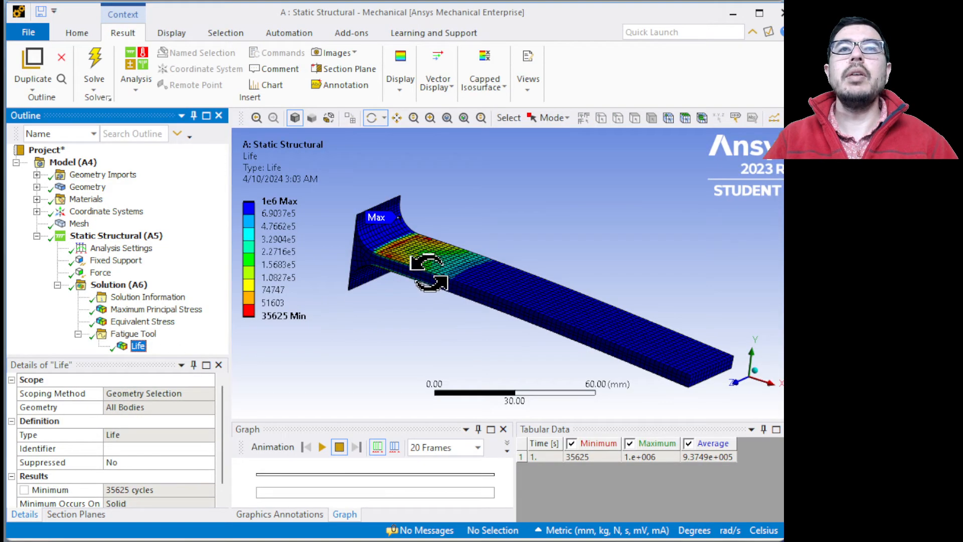
left_click_drag(382, 273, 383, 286)
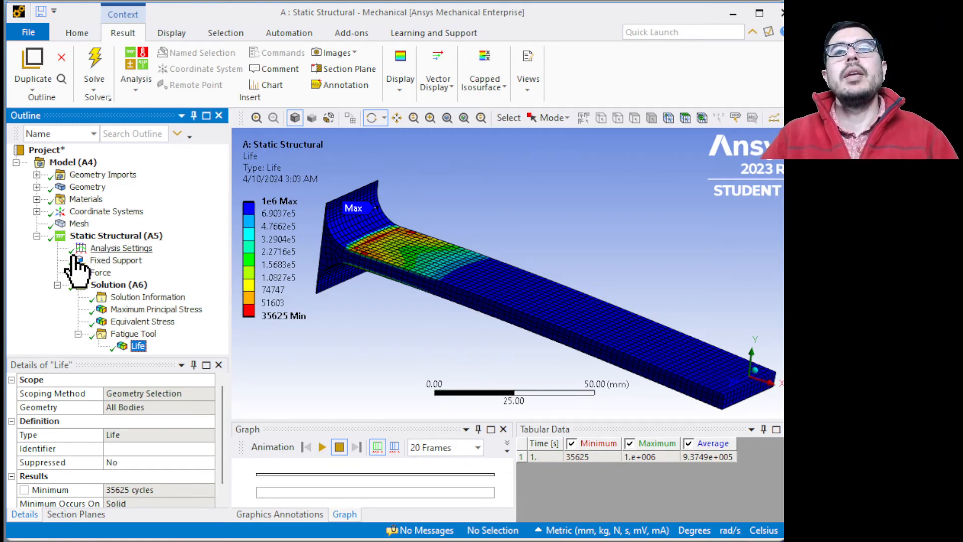
Switch to the PowerPoint slide show and go back to the outline on slide 2, ending at the "Analyze modes of resonance" item.
key("super+Tab")
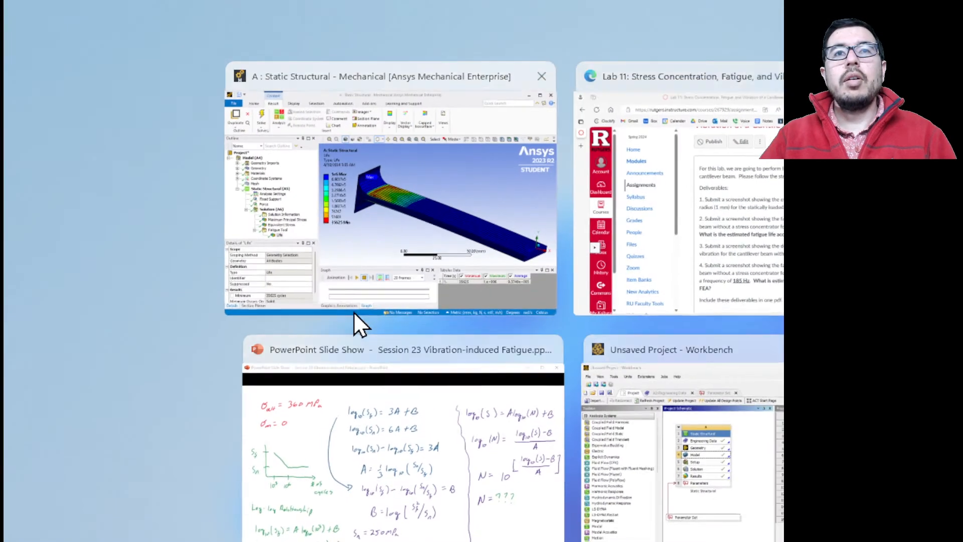
left_click(472, 461)
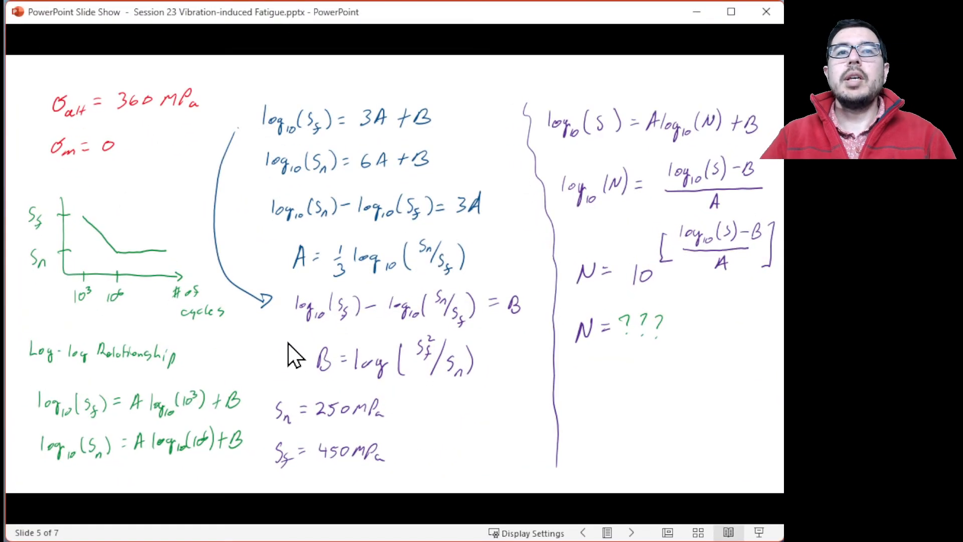
key("Left")
key("Left")
key("Left")
key("Left")
key("Left")
key("Left")
key("Left")
key("Left")
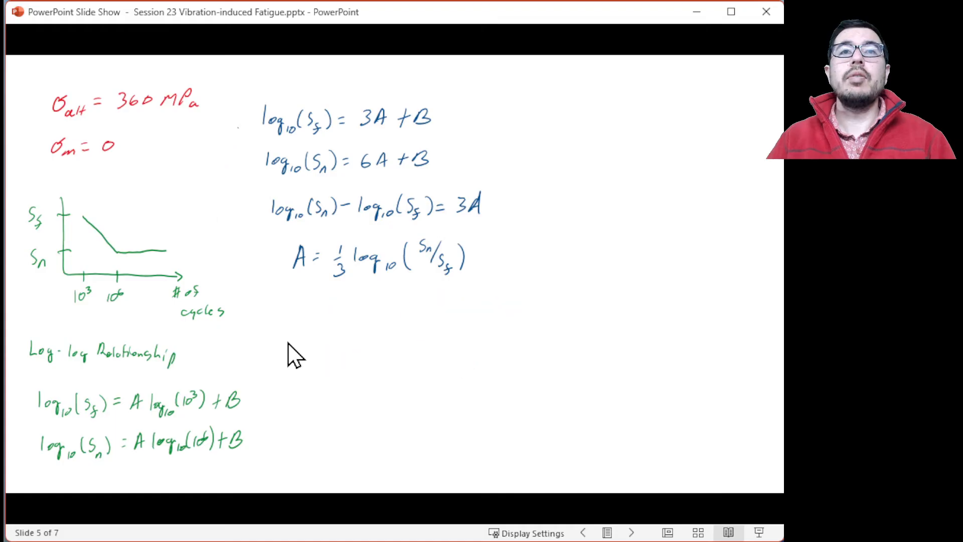
key("Left")
key("Left")
key("Left")
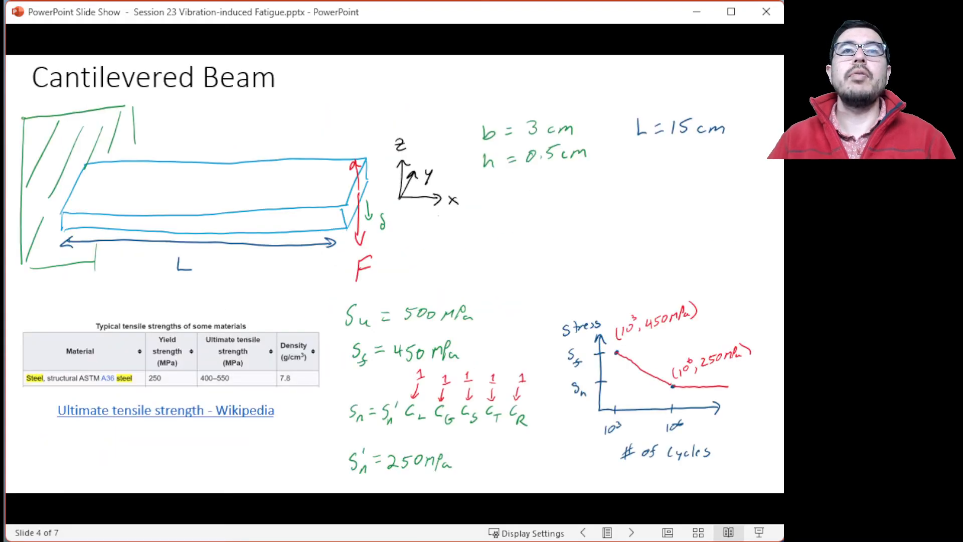
key("Left")
key("Left")
key("Left")
key("Left")
key("Left")
key("Left")
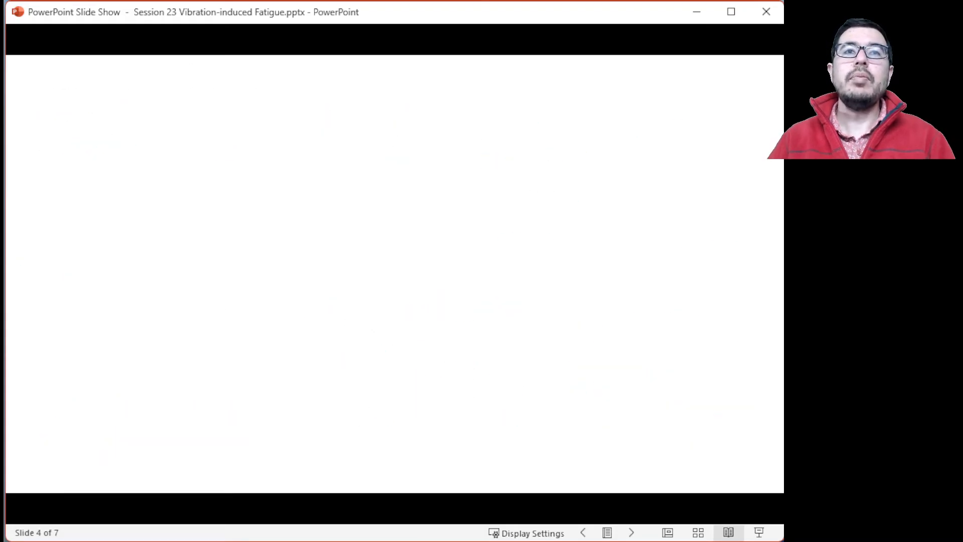
key("Left")
key("Left")
key("Left")
key("Left")
key("Left")
key("Left")
key("Left")
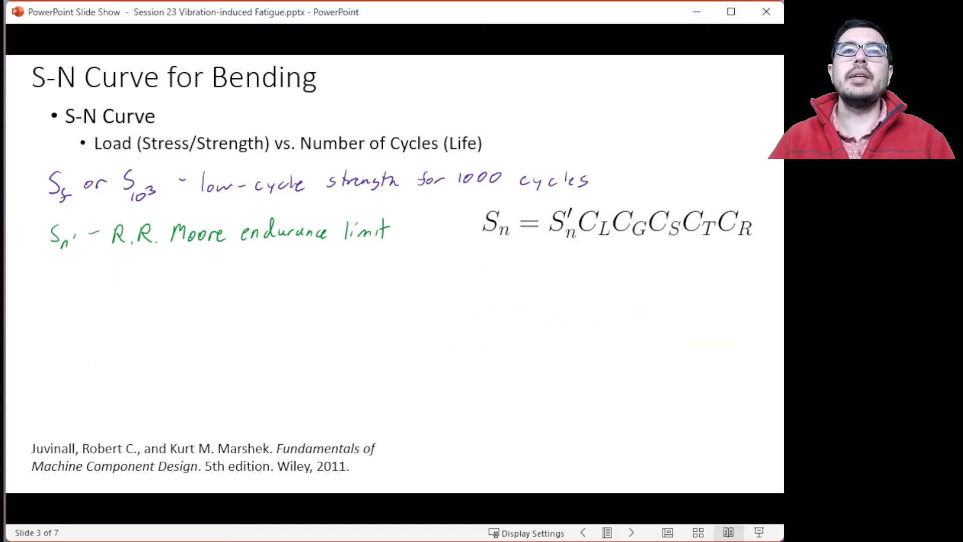
key("Left")
key("Left")
key("Left")
key("Left")
key("Left")
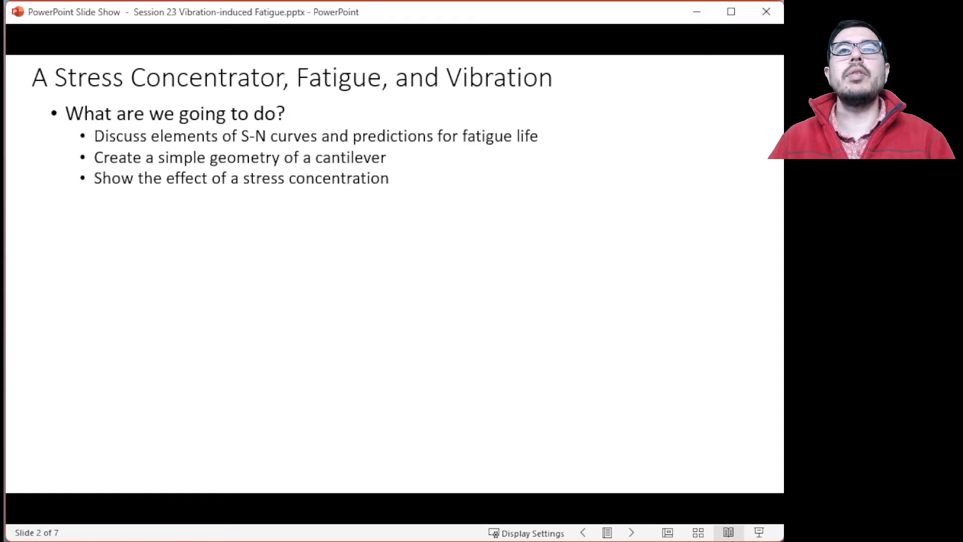
key("Right")
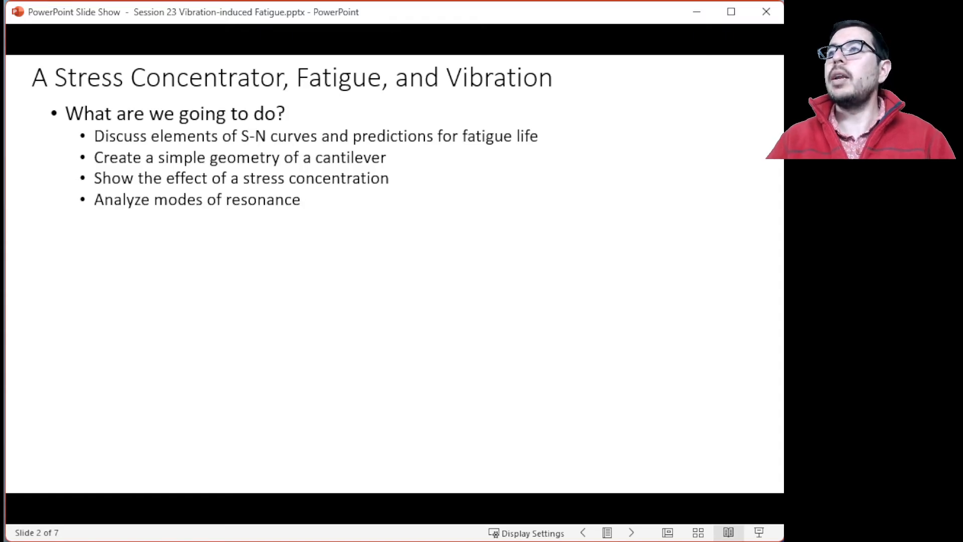
Switch back to Mechanical and add a Modal analysis to the model.
key("super+Tab")
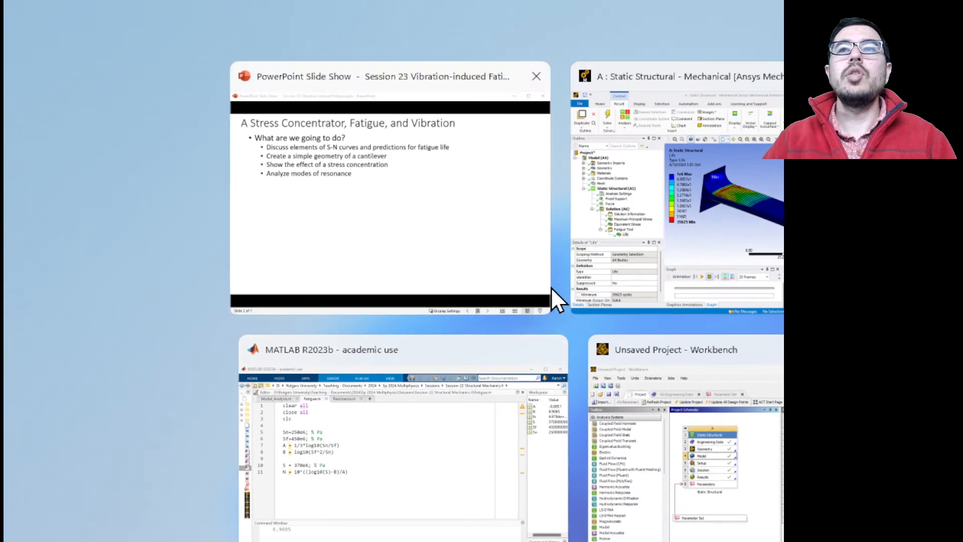
left_click(703, 244)
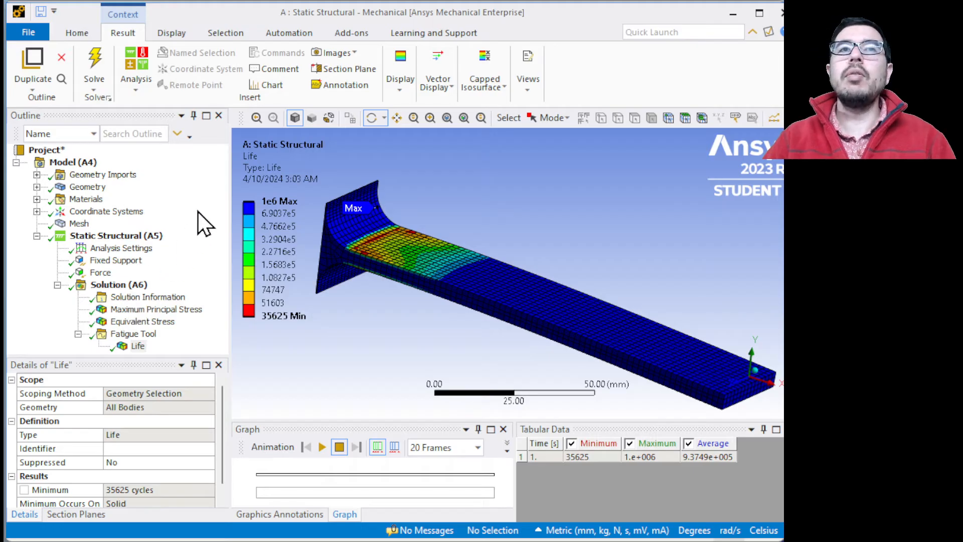
left_click(132, 93)
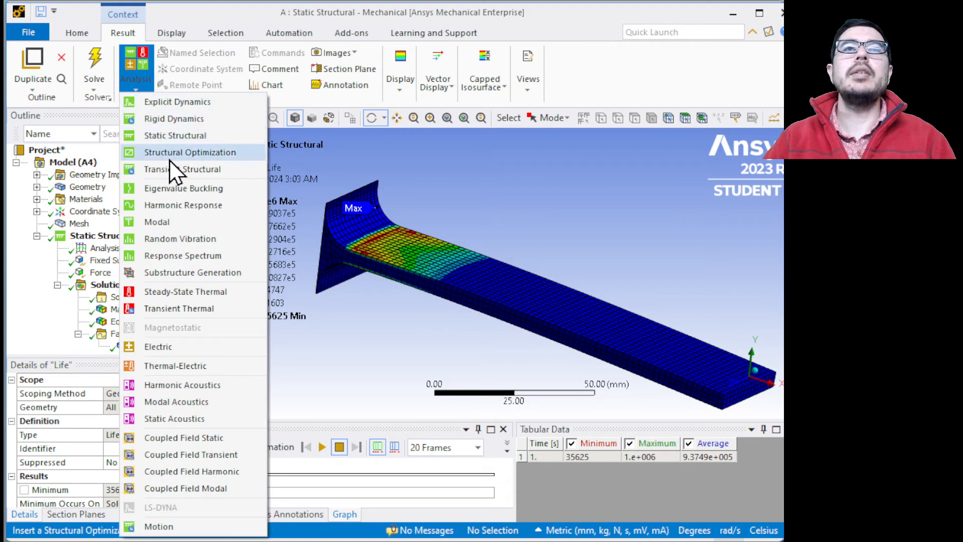
left_click(205, 222)
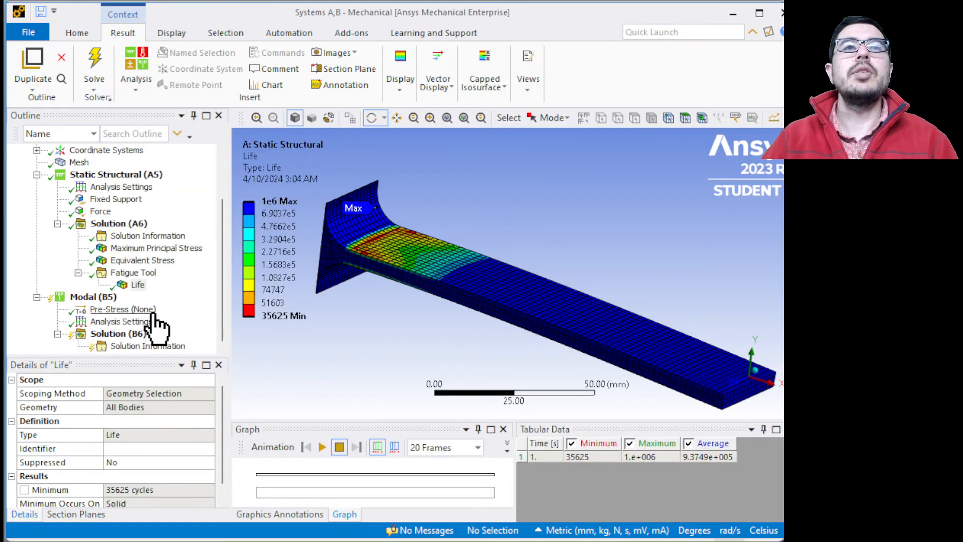
left_click(38, 175)
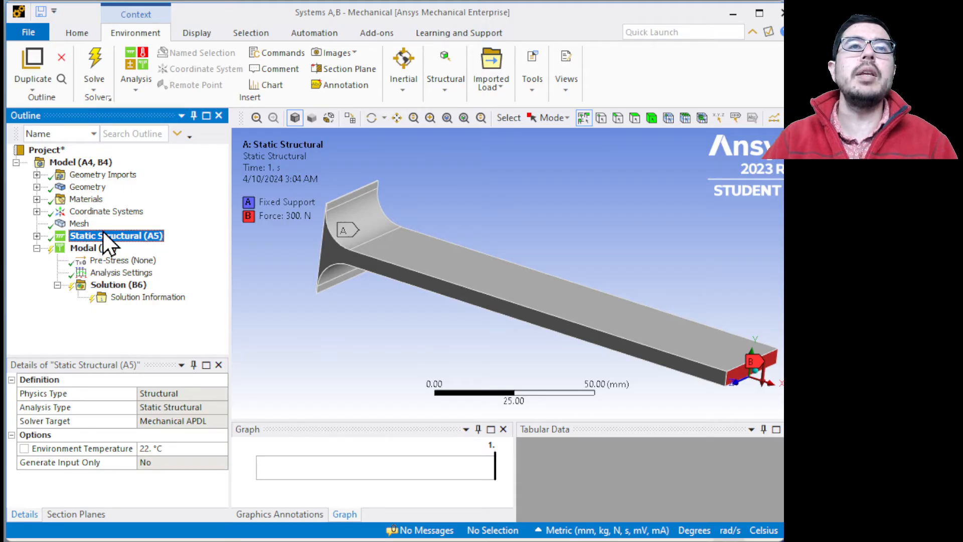
left_click(37, 236)
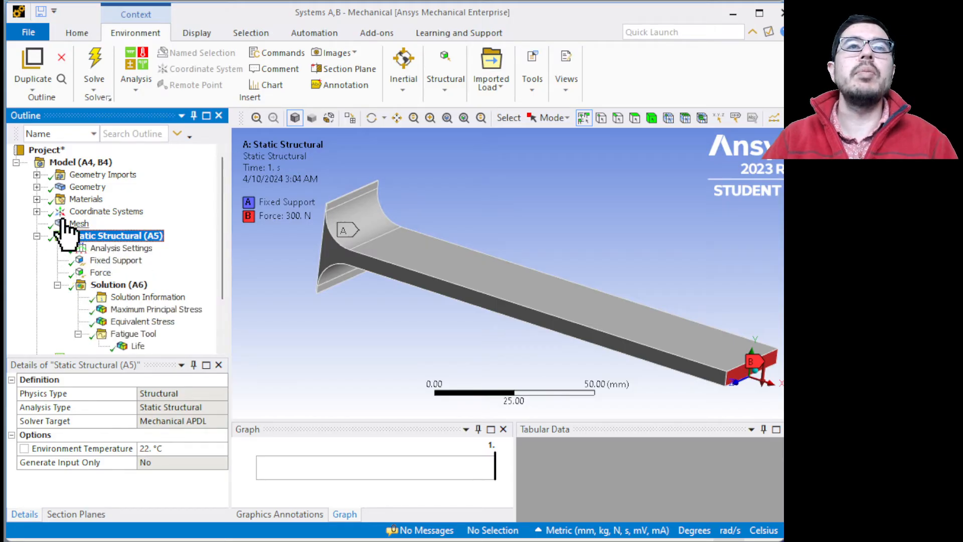
Add a Fixed Support to the Modal analysis on the flat end face of the beam's flared base.
left_click(37, 236)
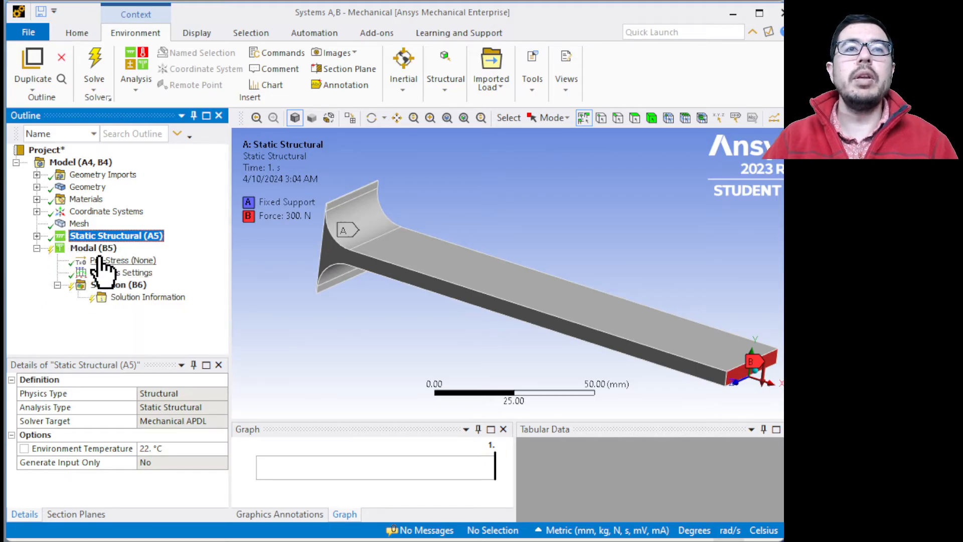
left_click(89, 248)
right_click(91, 251)
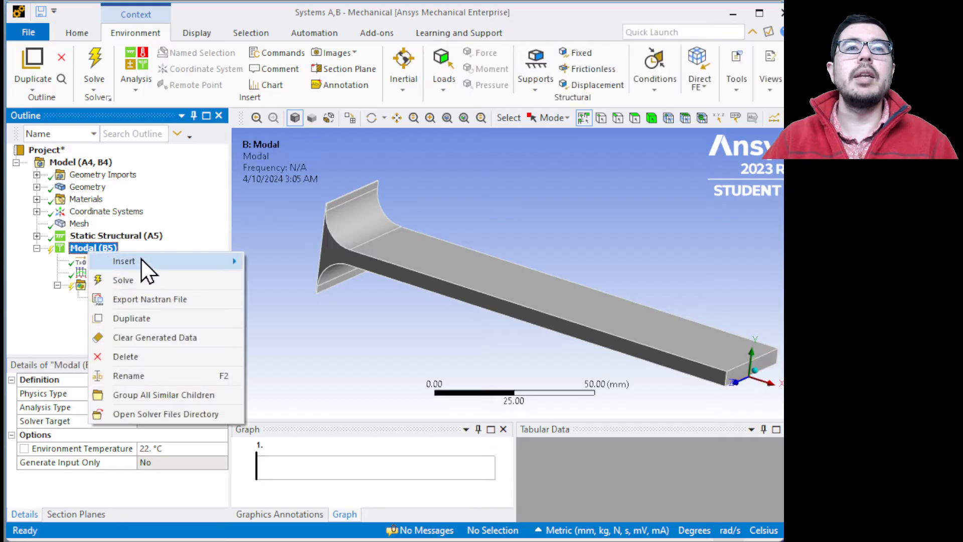
mouse_move(135, 261)
left_click(302, 303)
middle_click_drag(335, 281, 351, 250)
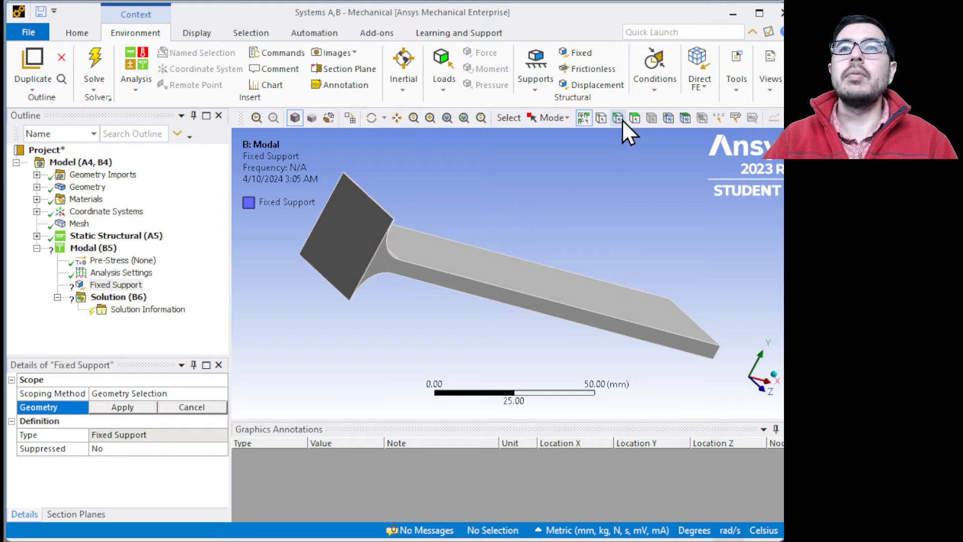
left_click(634, 119)
left_click(351, 230)
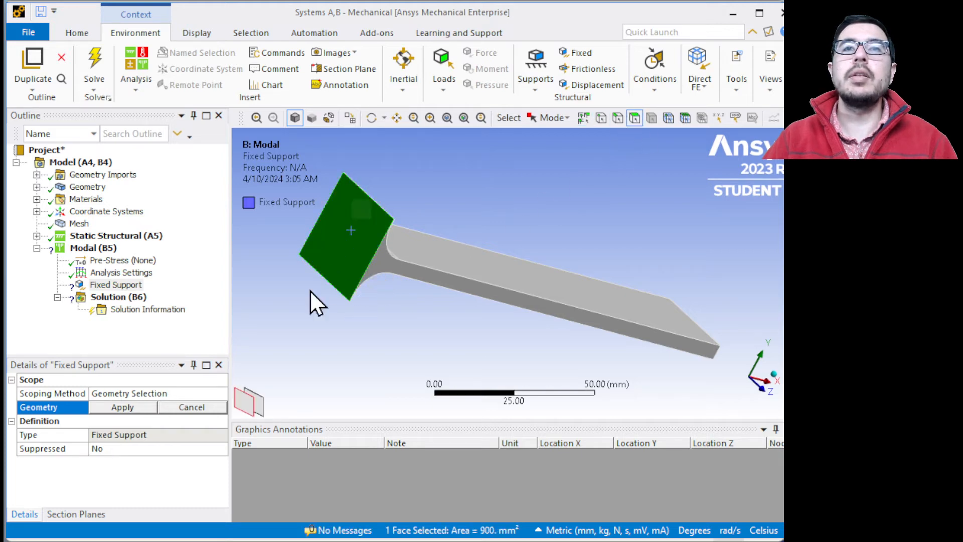
left_click(135, 407)
middle_click_drag(430, 326, 477, 340)
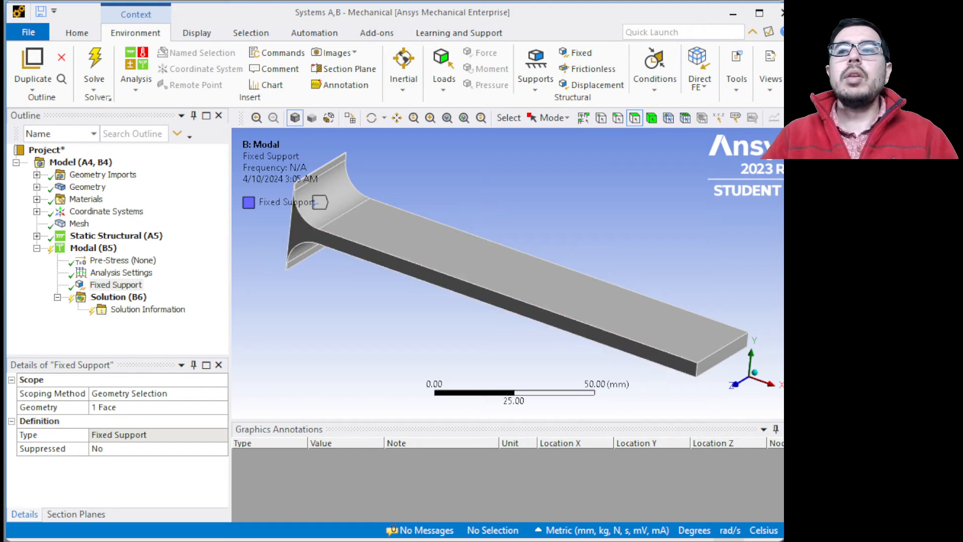
Switch to MATLAB, open the Resonance.m script, review its mass, damping and stiffness definitions, and run it.
key("alt+Tab")
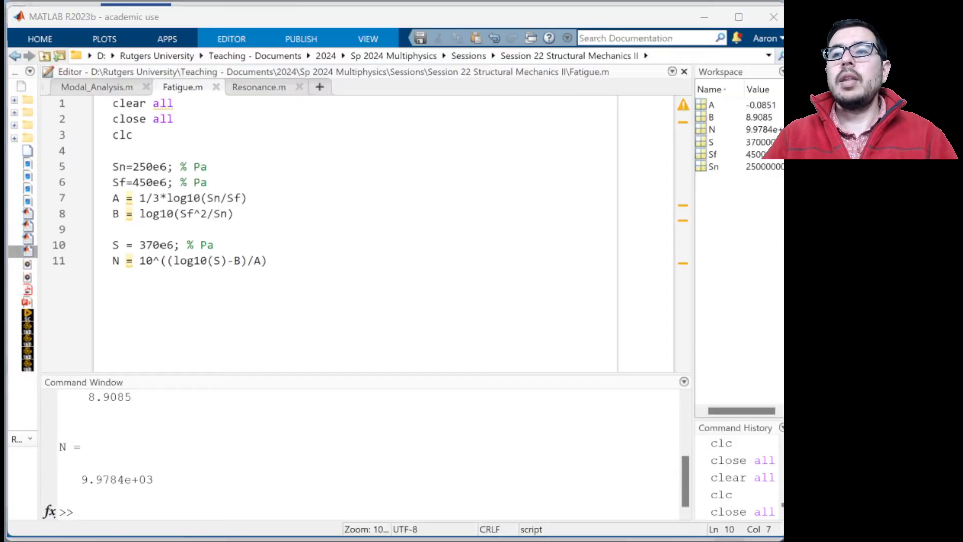
left_click(256, 87)
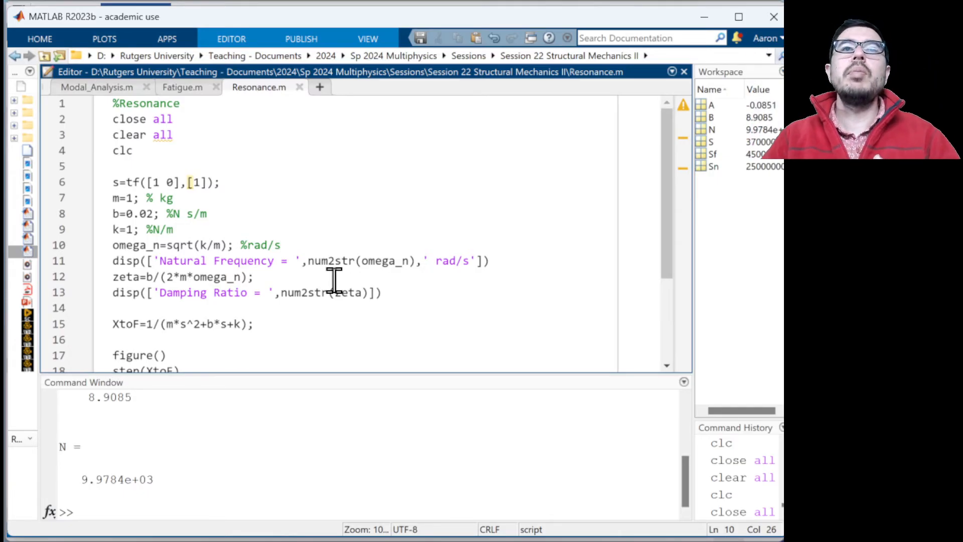
scroll(275, 288, "down", 2)
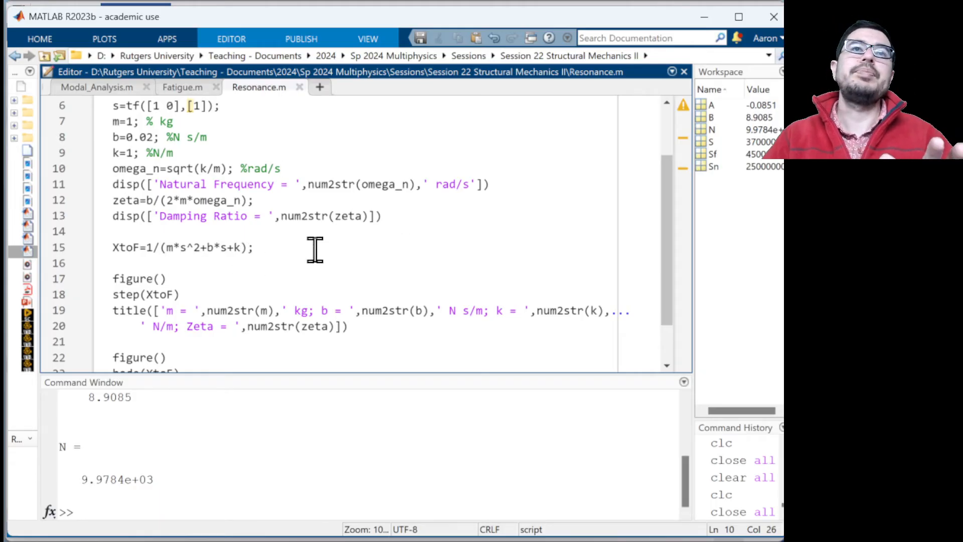
scroll(315, 249, "up", 2)
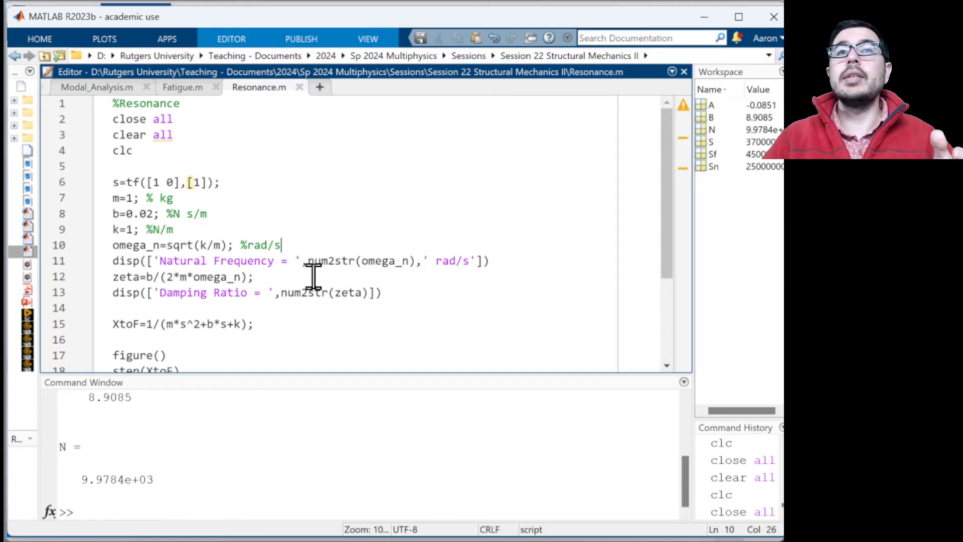
left_click(384, 231)
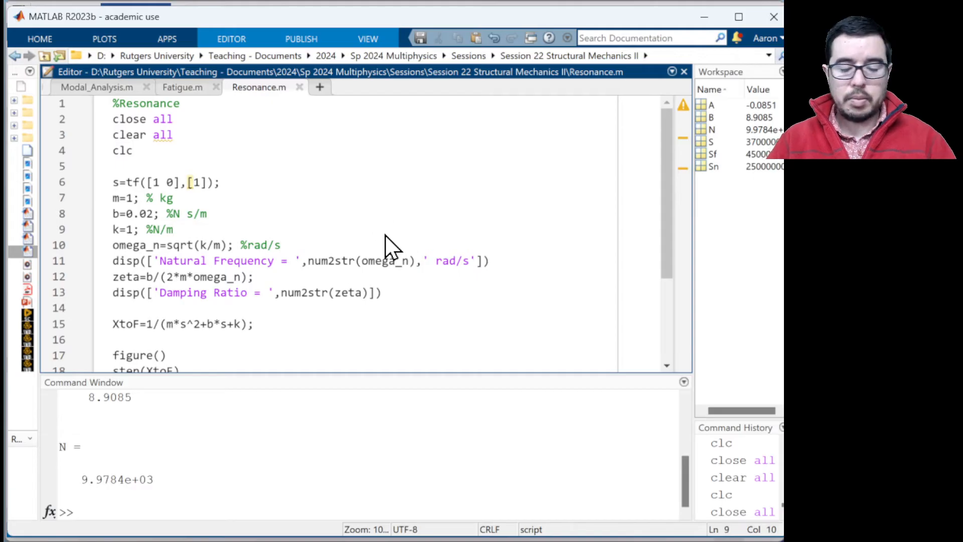
key("F5")
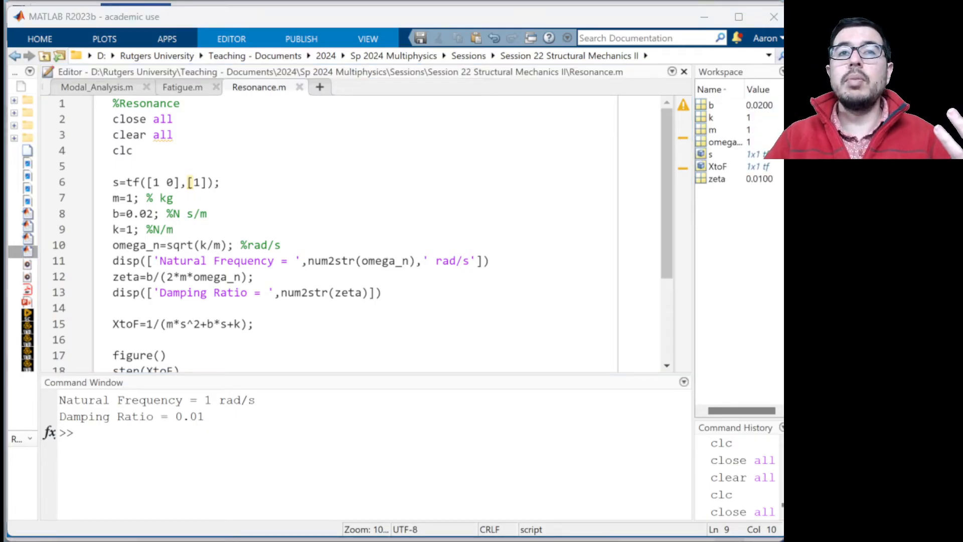
left_click_drag(436, 195, 336, 101)
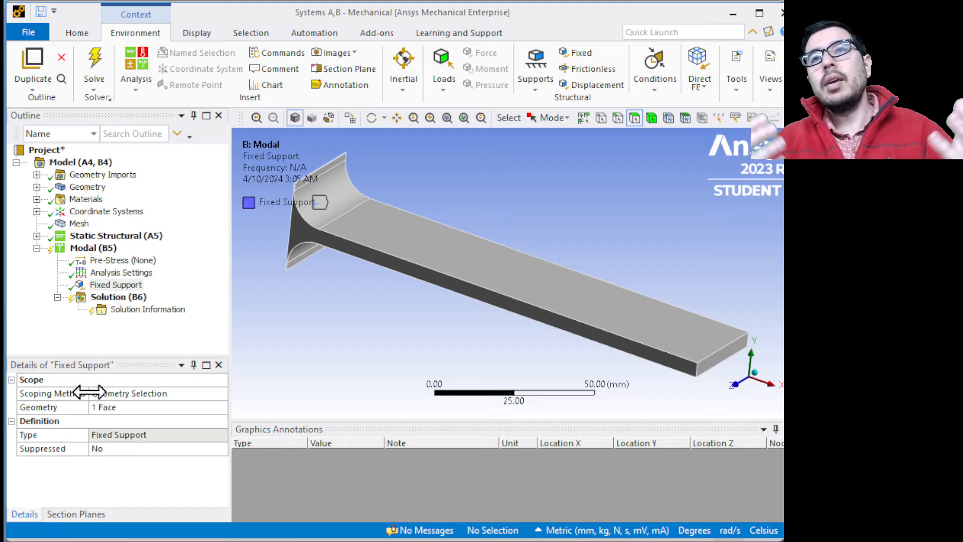
Set Damped to Yes in the solver controls of the Modal analysis settings in Mechanical.
left_click(105, 275)
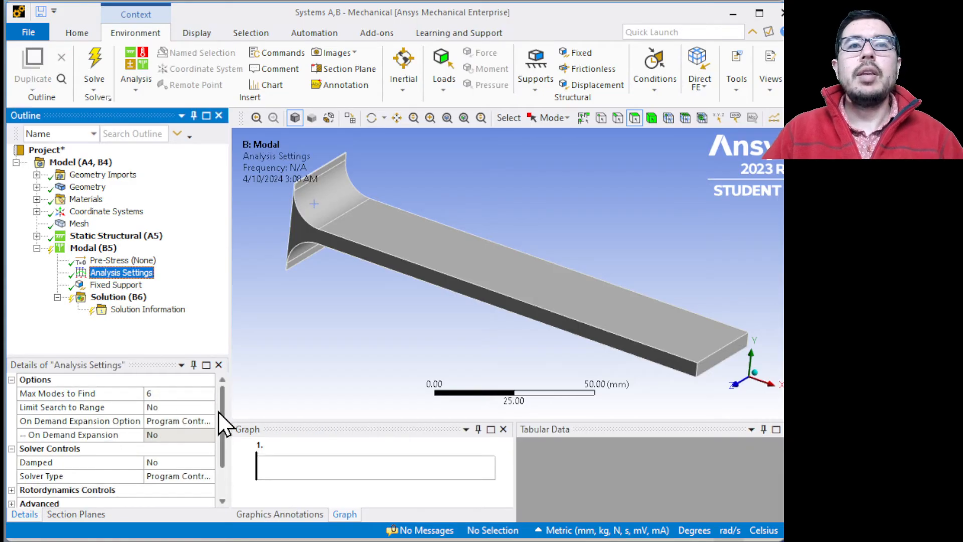
scroll(220, 452, "down", 1)
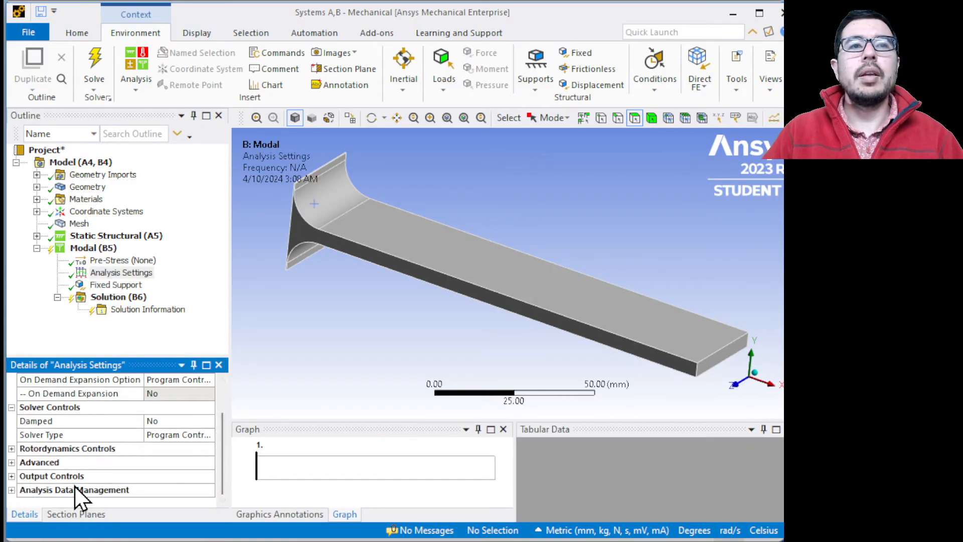
scroll(110, 471, "up", 1)
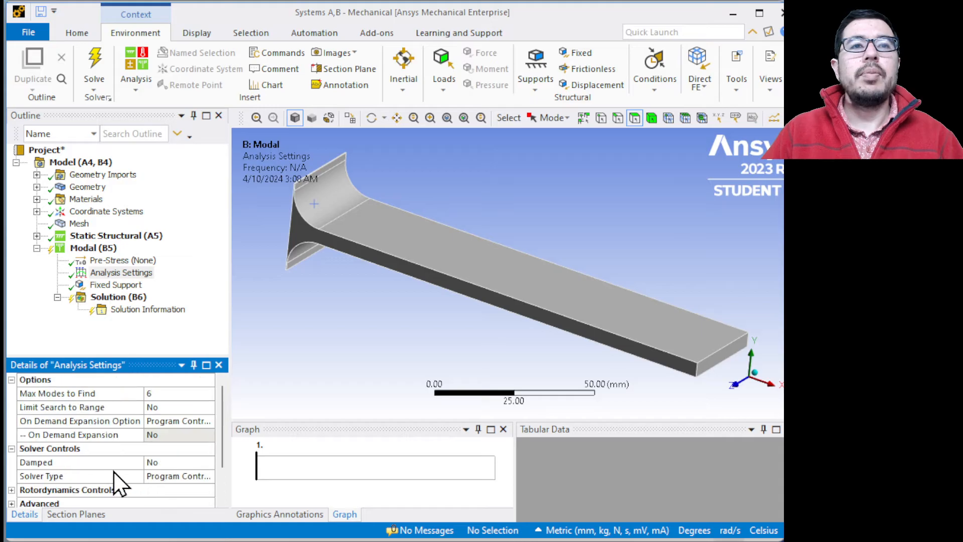
left_click(170, 463)
left_click(207, 462)
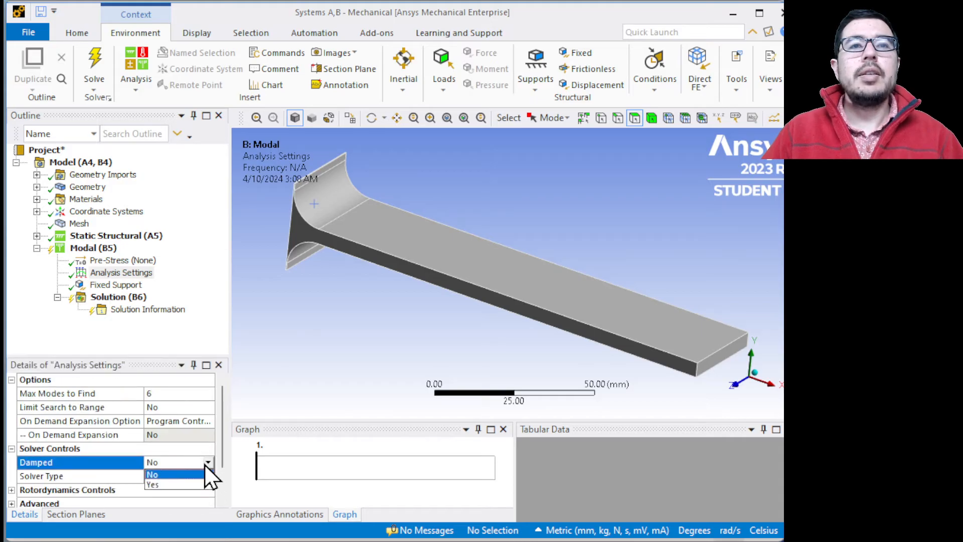
left_click(187, 481)
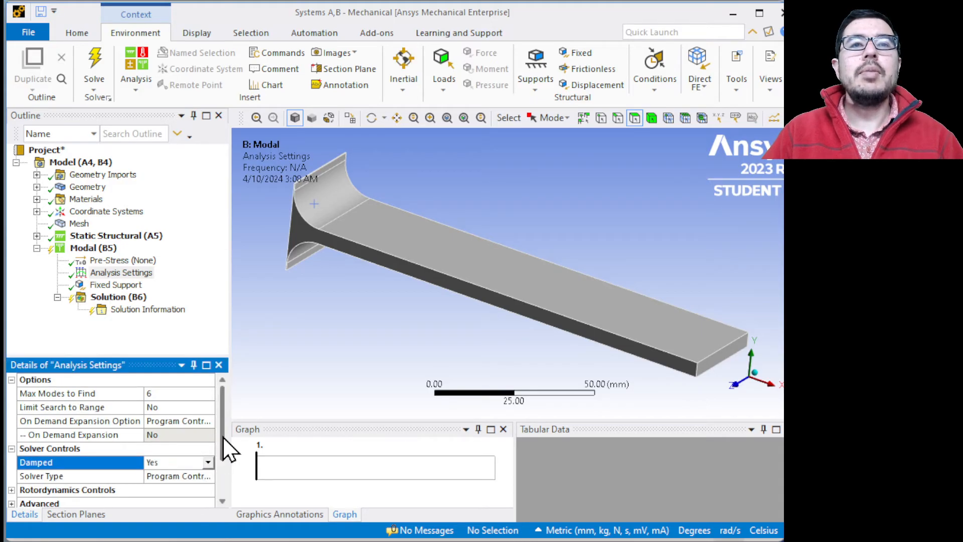
Set the Modal analysis's Constant Structural Damping Coefficient to 0.01 in the damping controls.
left_click_drag(221, 455, 210, 478)
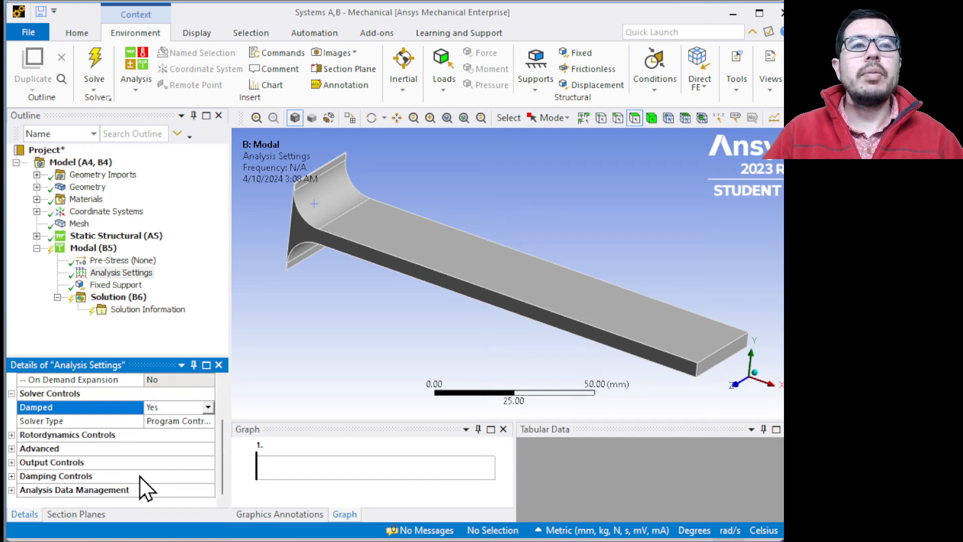
left_click(11, 476)
scroll(178, 477, "down", 2)
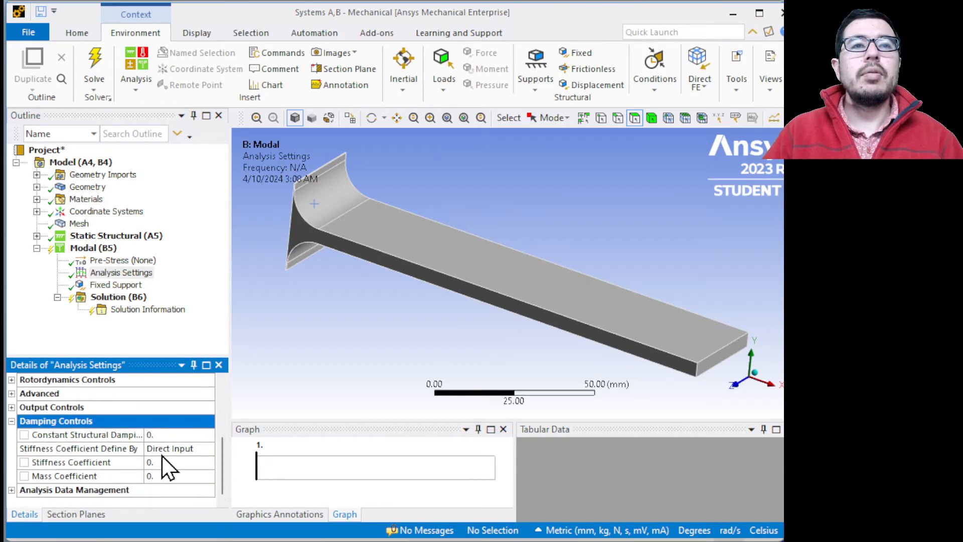
left_click(198, 435)
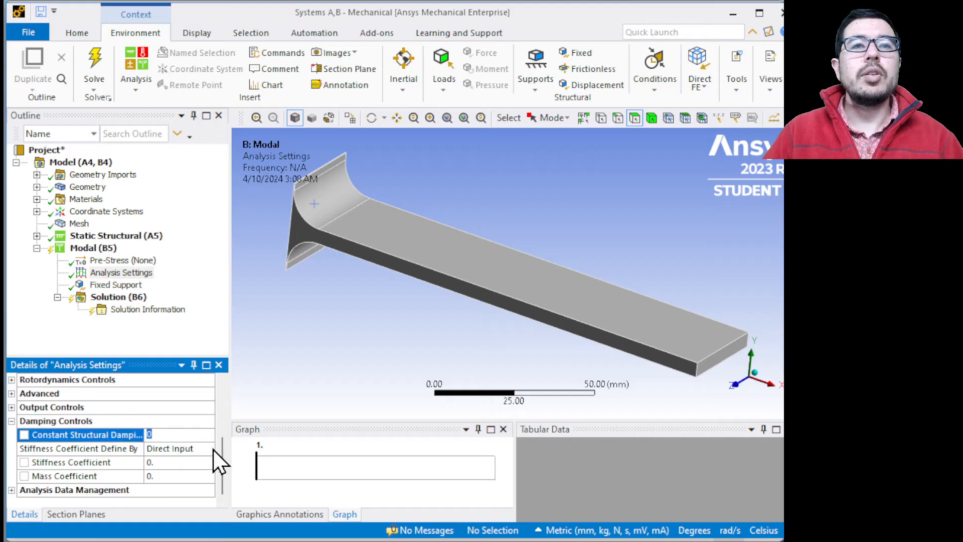
left_click(199, 448)
left_click(207, 448)
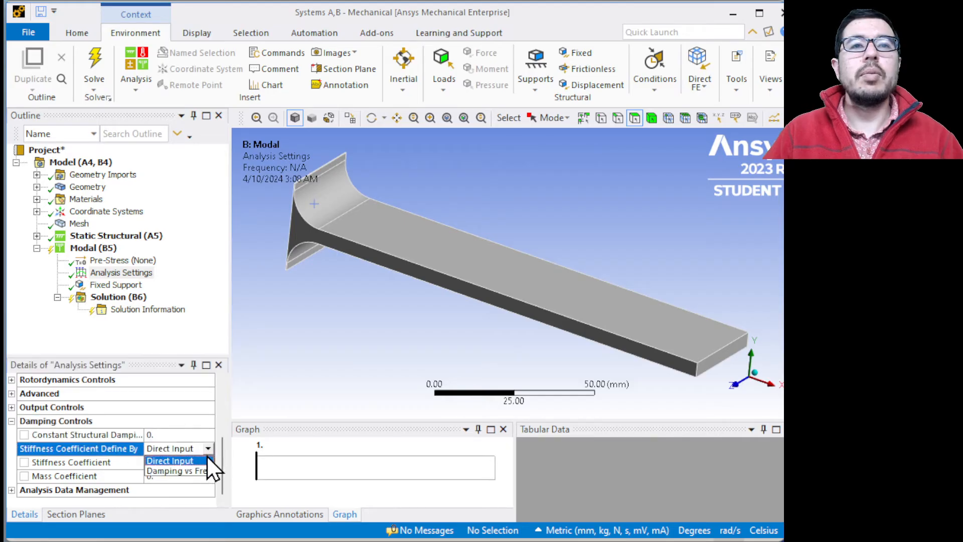
left_click(177, 434)
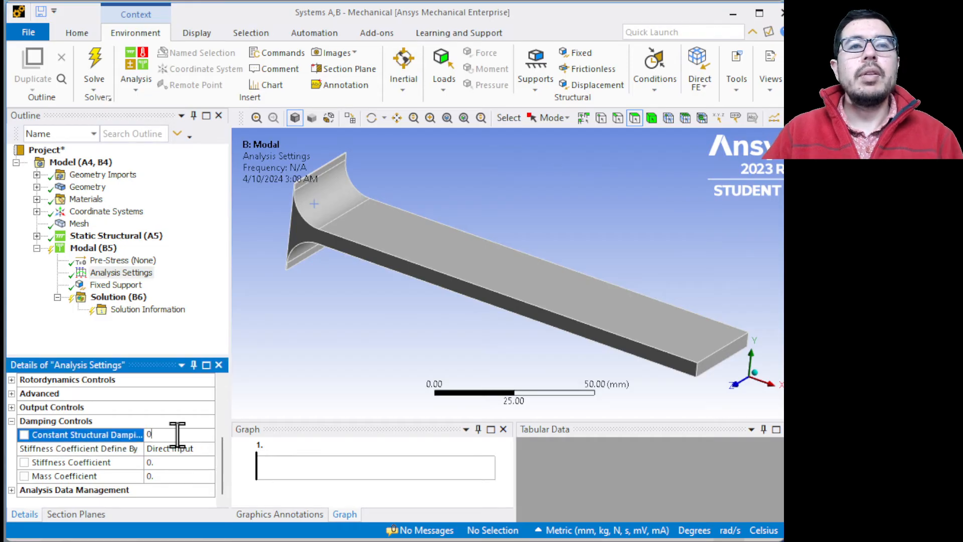
type(".01")
key("Return")
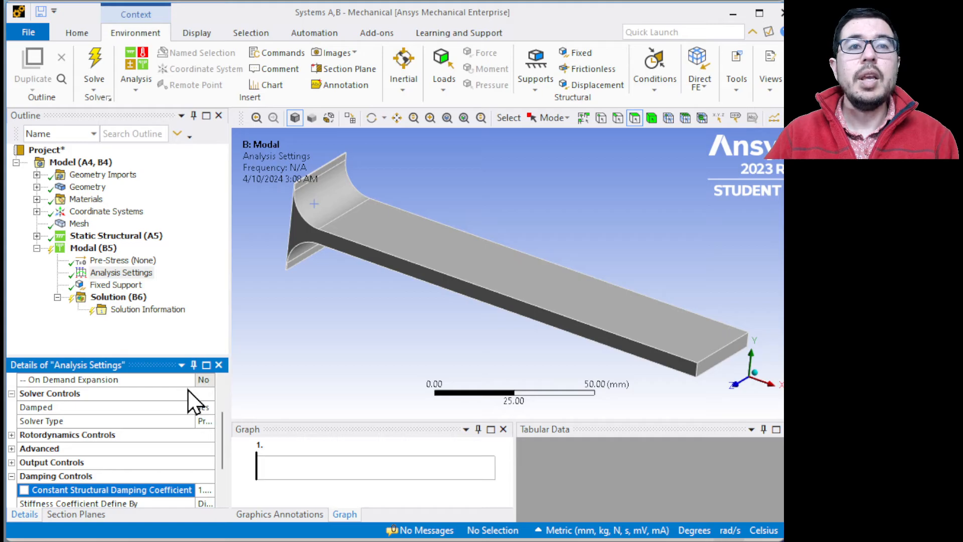
scroll(144, 483, "down", 1)
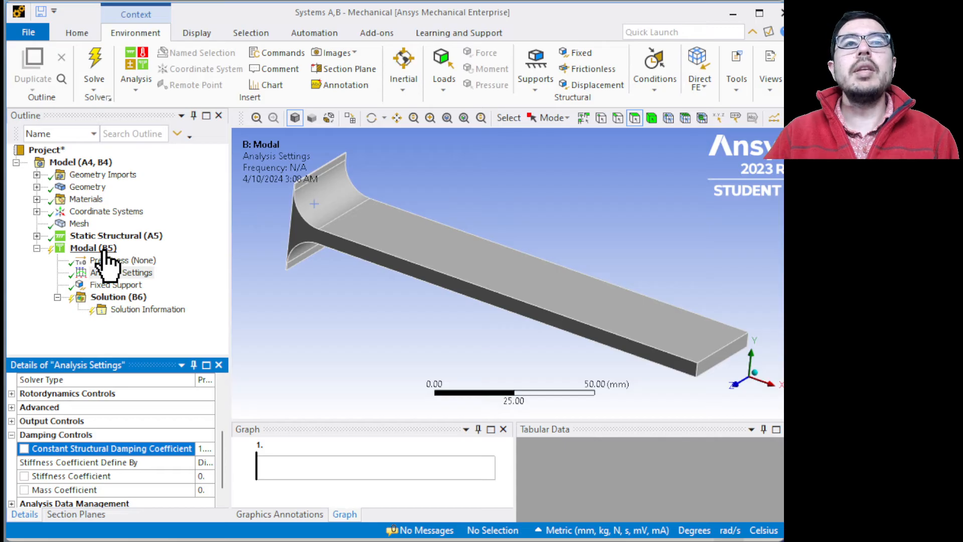
Insert a Total Deformation result into the Modal analysis solution.
right_click(111, 311)
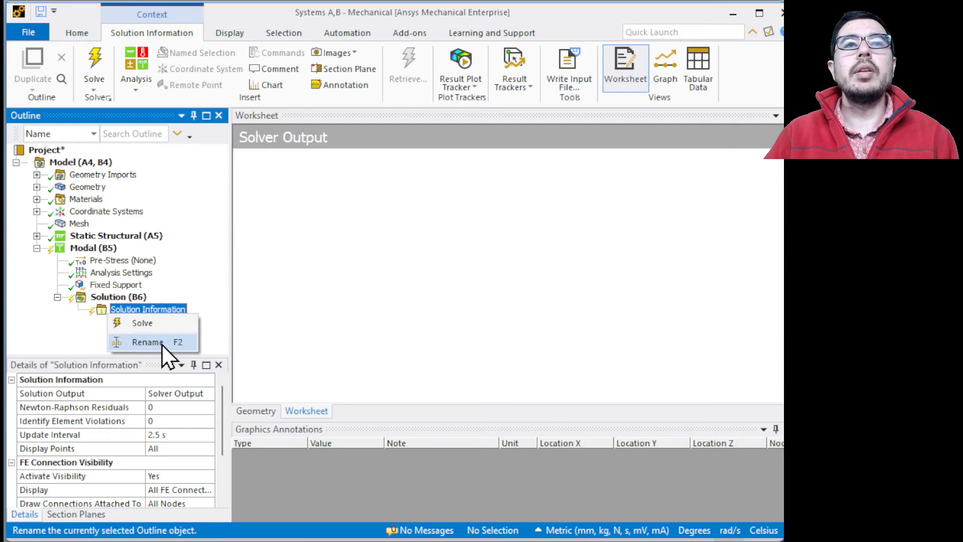
left_click(120, 301)
right_click(120, 296)
mouse_move(176, 304)
mouse_move(308, 306)
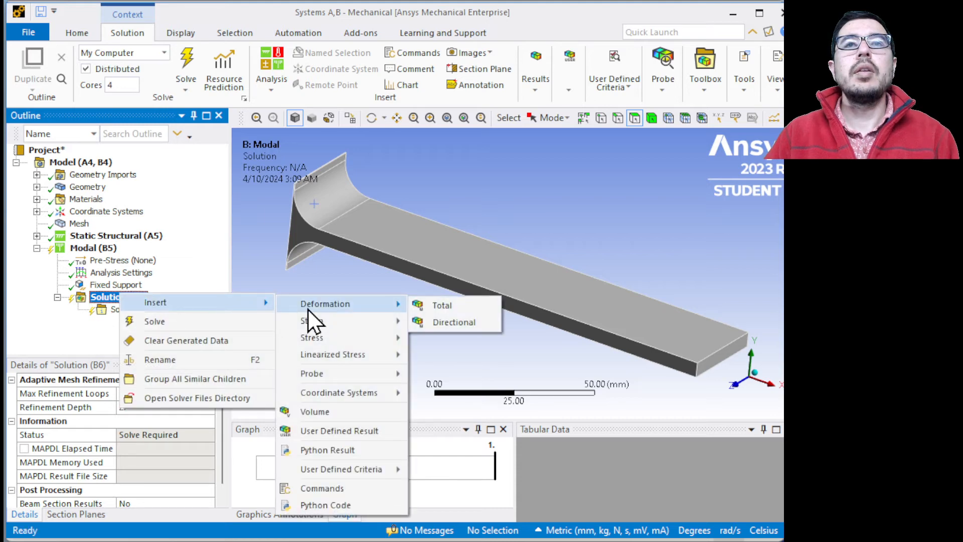
left_click(441, 305)
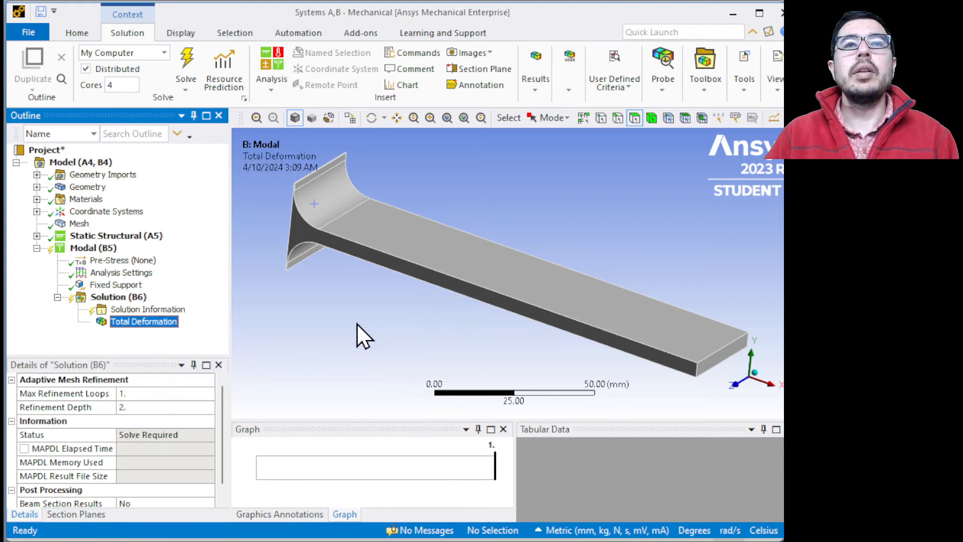
Solve the Modal analysis.
left_click(94, 248)
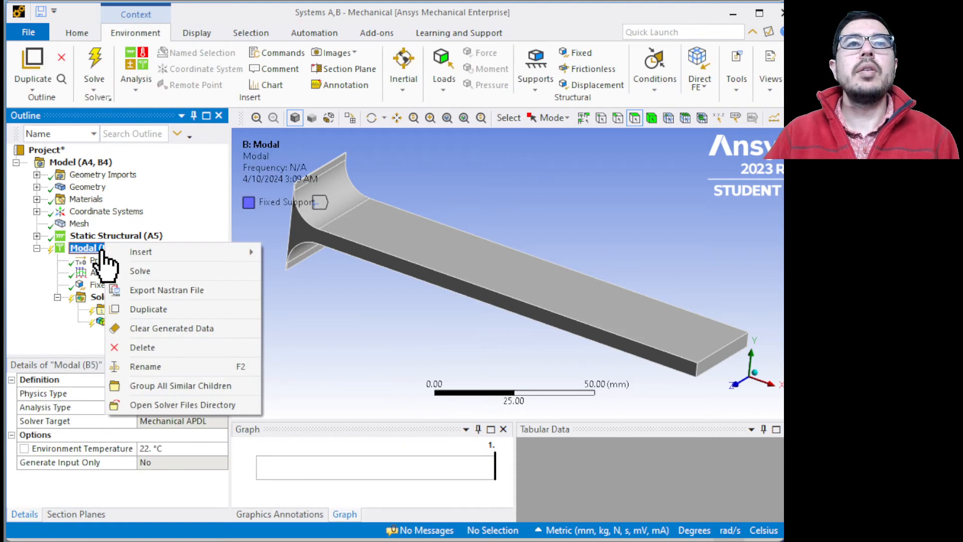
left_click(137, 272)
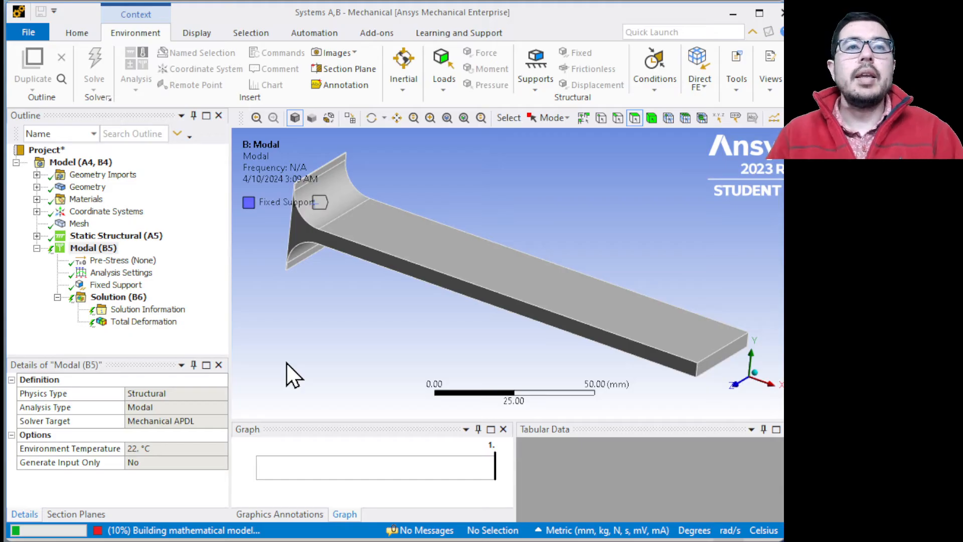
left_click(110, 274)
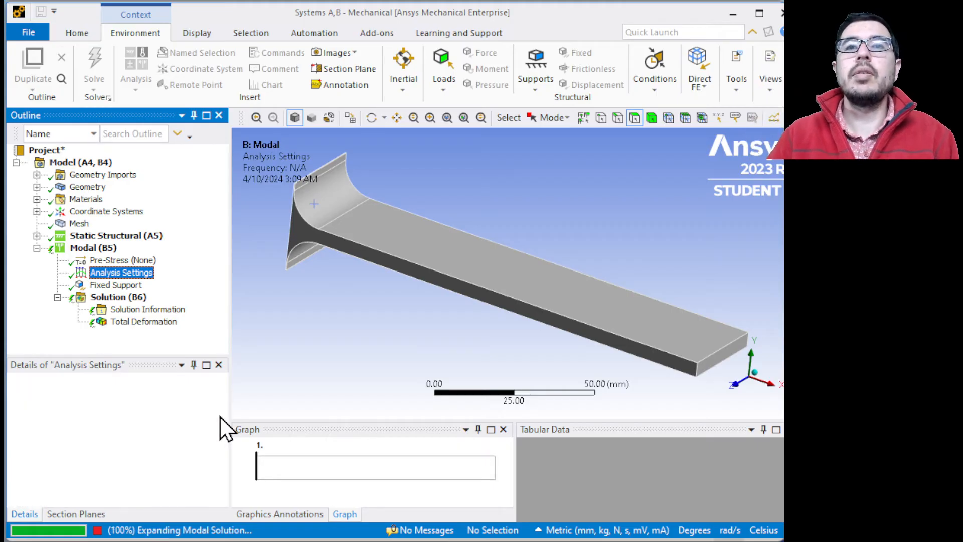
Display the modal Total Deformation result and examine the damped frequencies of all modes in the results table.
left_click(138, 322)
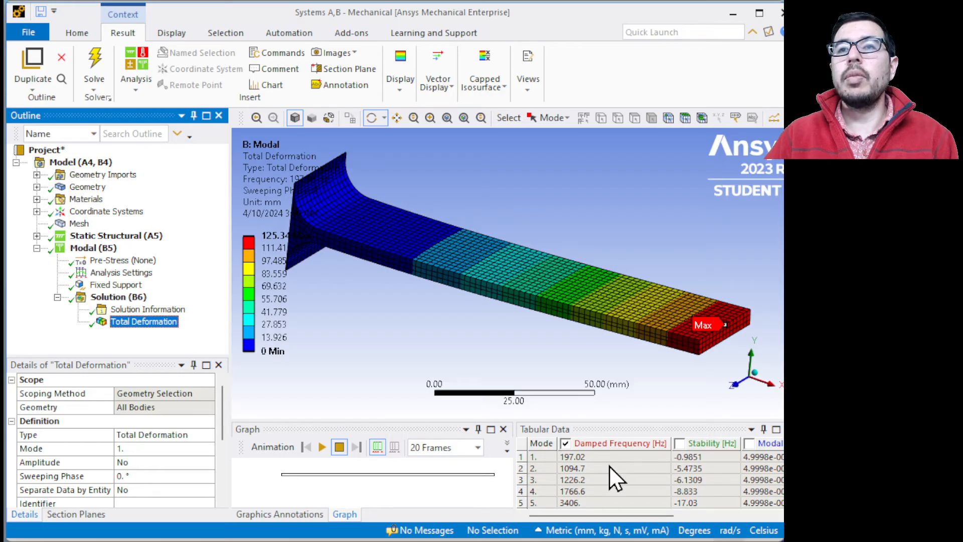
scroll(610, 468, "down", 1)
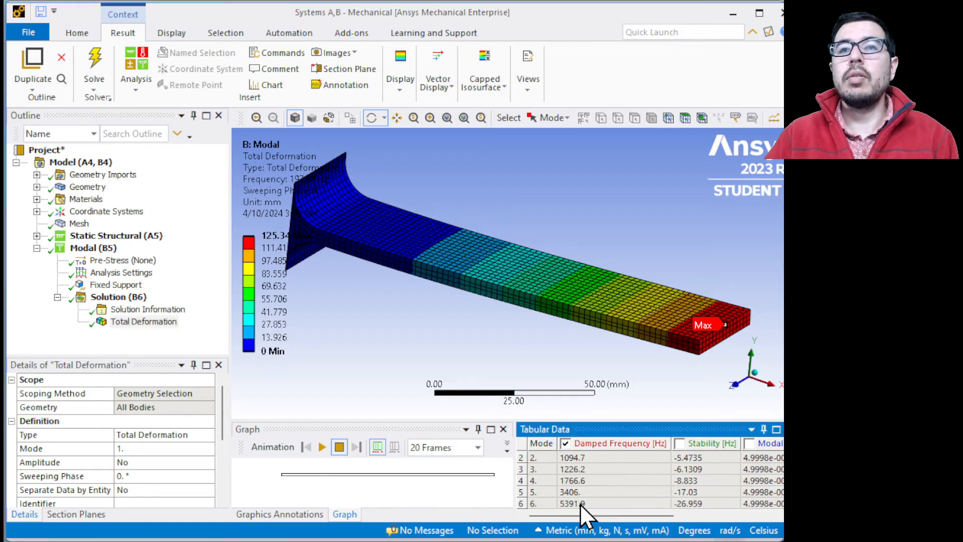
scroll(613, 495, "up", 1)
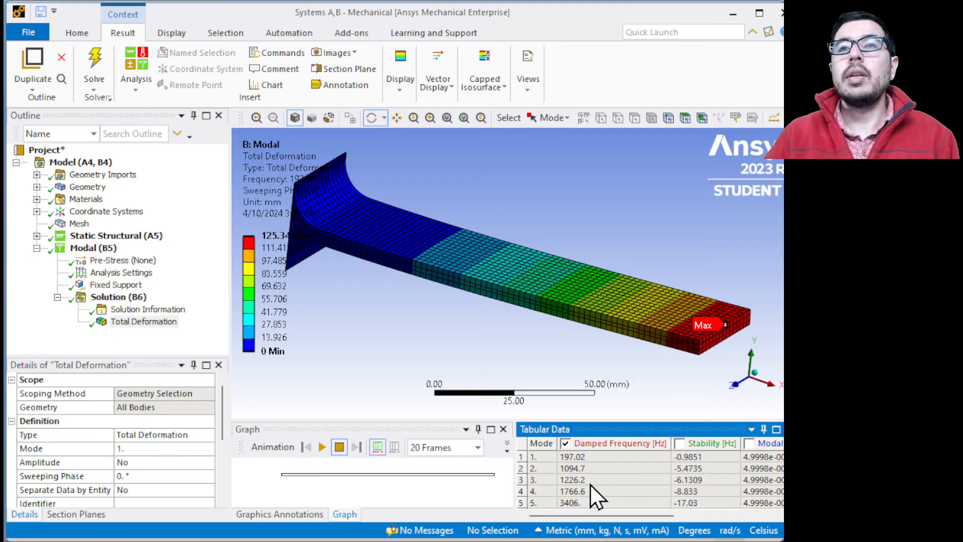
scroll(591, 485, "down", 1)
scroll(591, 485, "up", 1)
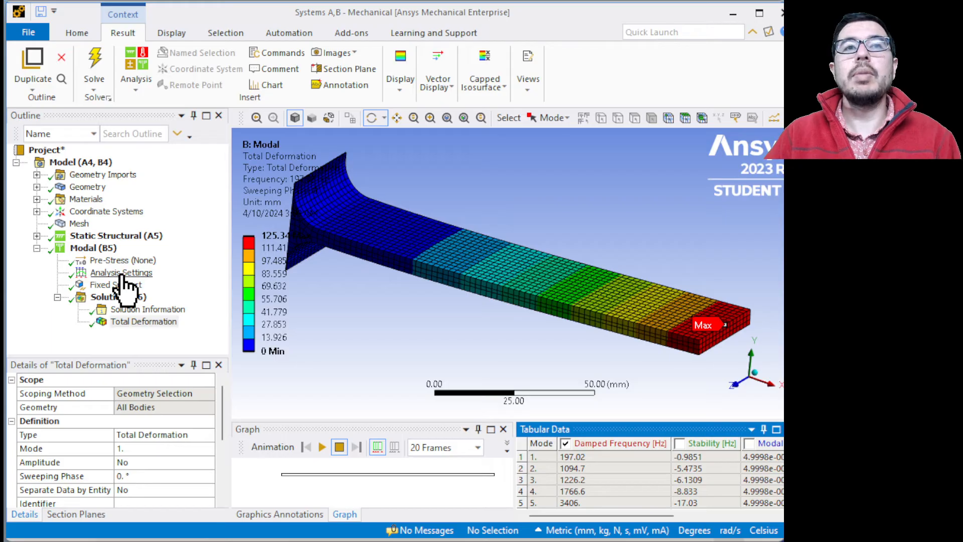
Set the Modal analysis's Constant Structural Damping Coefficient to 0 and solve the Modal analysis again.
left_click(122, 275)
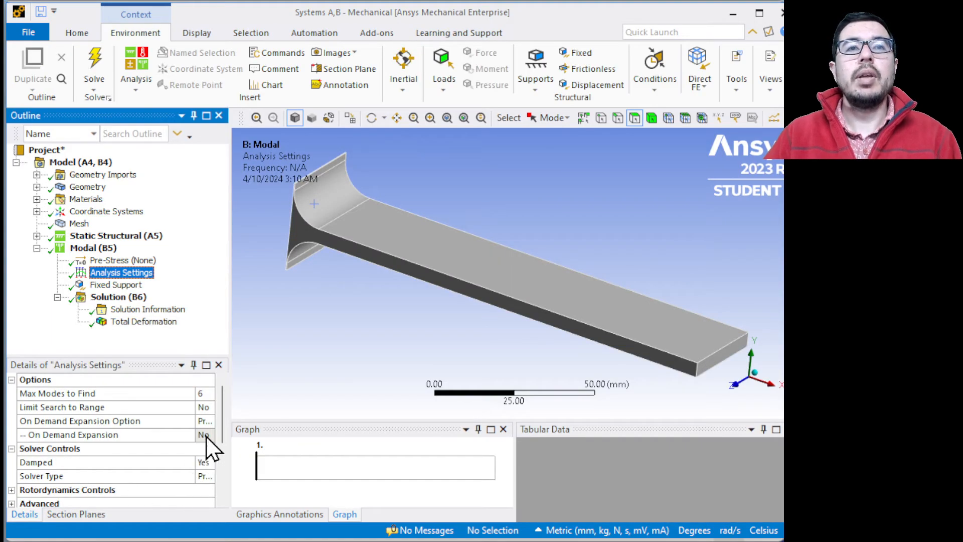
scroll(190, 447, "down", 3)
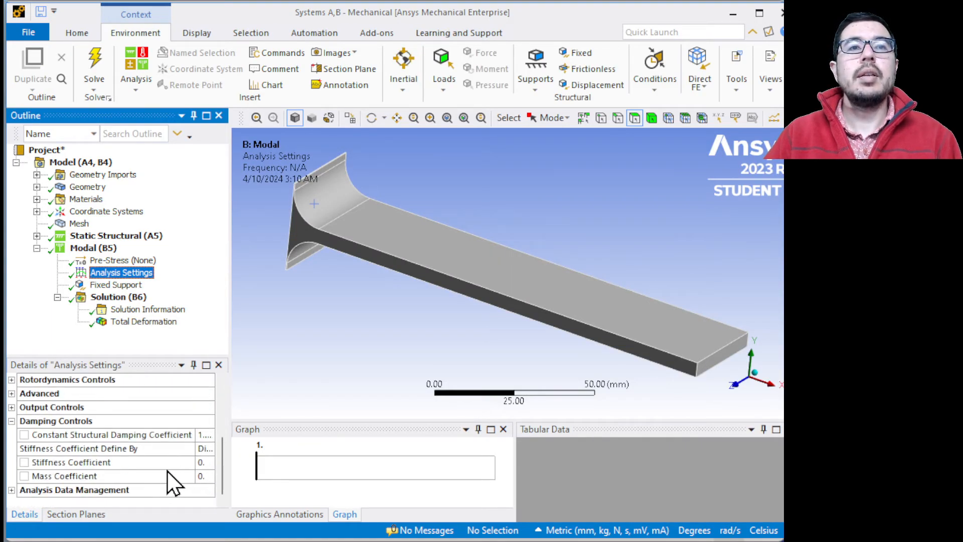
left_click(205, 435)
type("0")
key("Return")
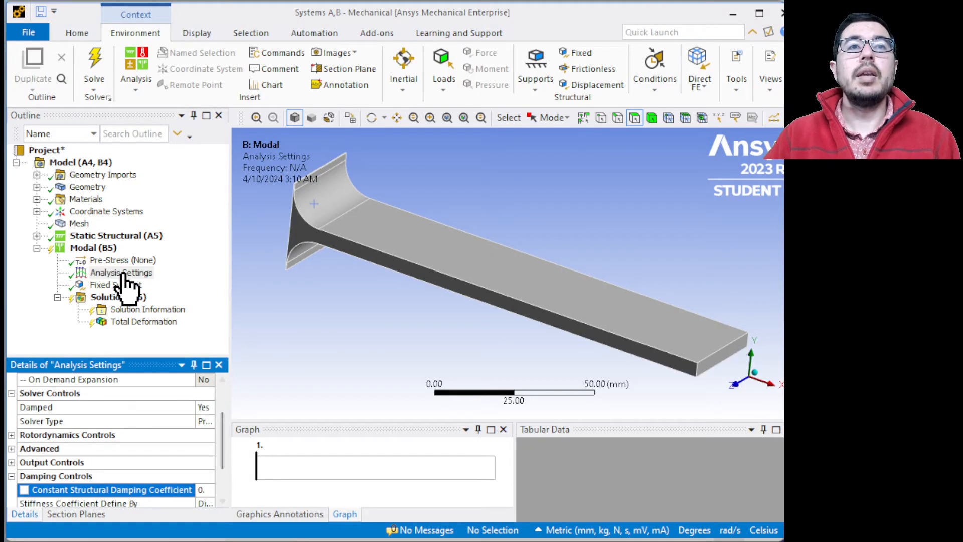
left_click(95, 249)
left_click(96, 67)
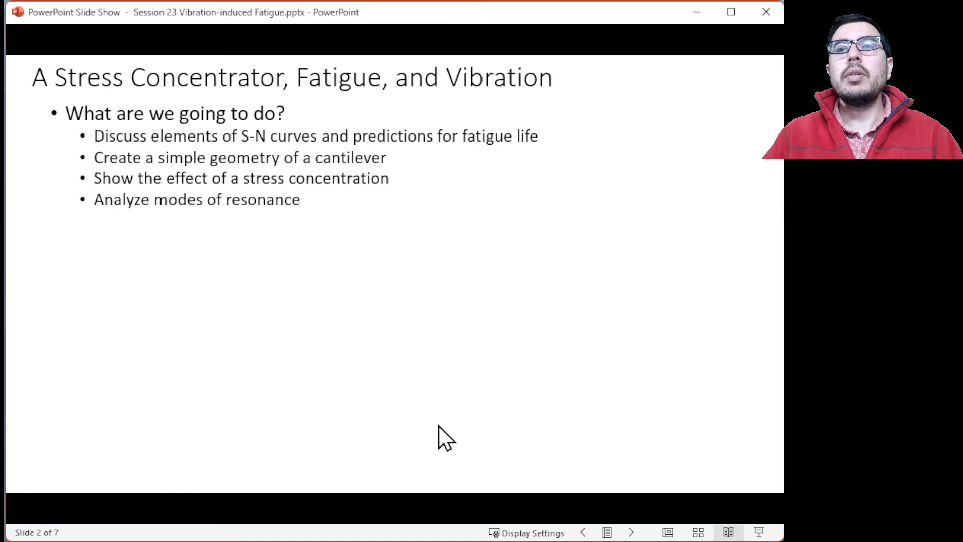
Bring up slide 6, Modes of Vibration, in the PowerPoint presentation and show it in reading view.
left_click(697, 533)
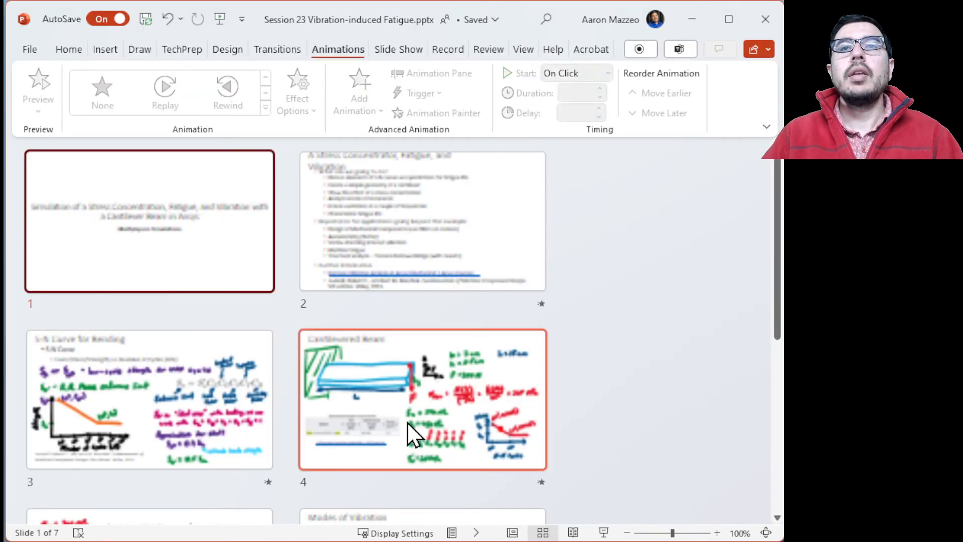
scroll(407, 422, "down", 5)
left_click(409, 296)
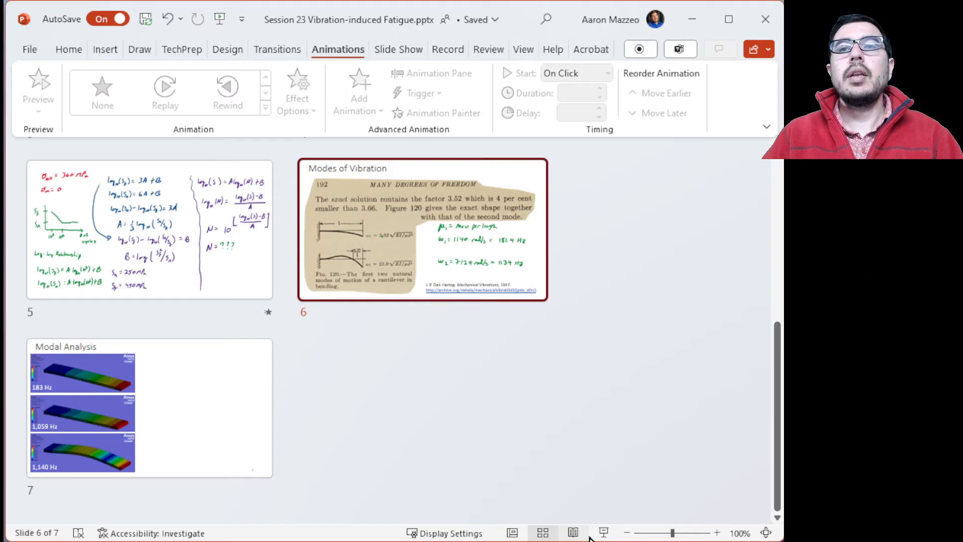
left_click(573, 533)
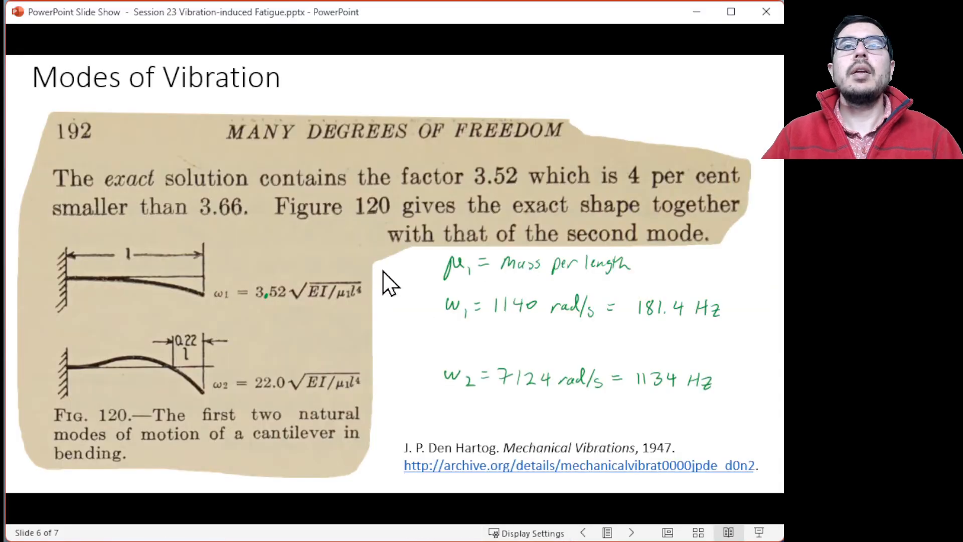
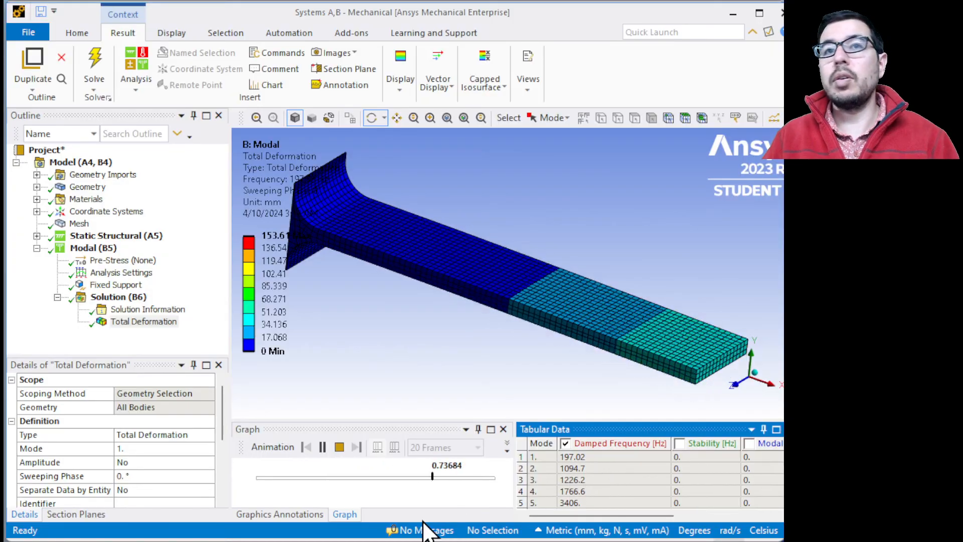
Stop the modal Total Deformation animation in Ansys Mechanical and display the Modal solution's frequency chart.
left_click(339, 447)
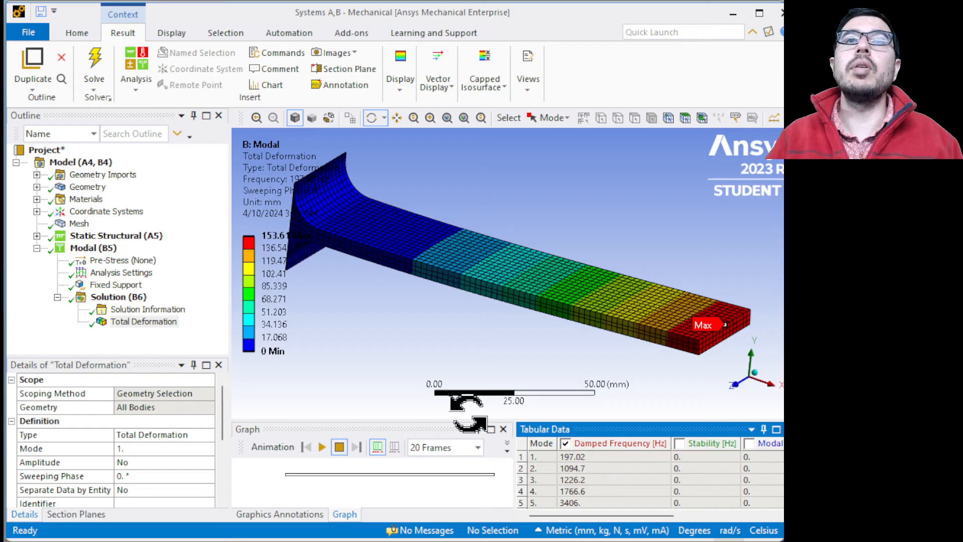
scroll(439, 271, "down", 1)
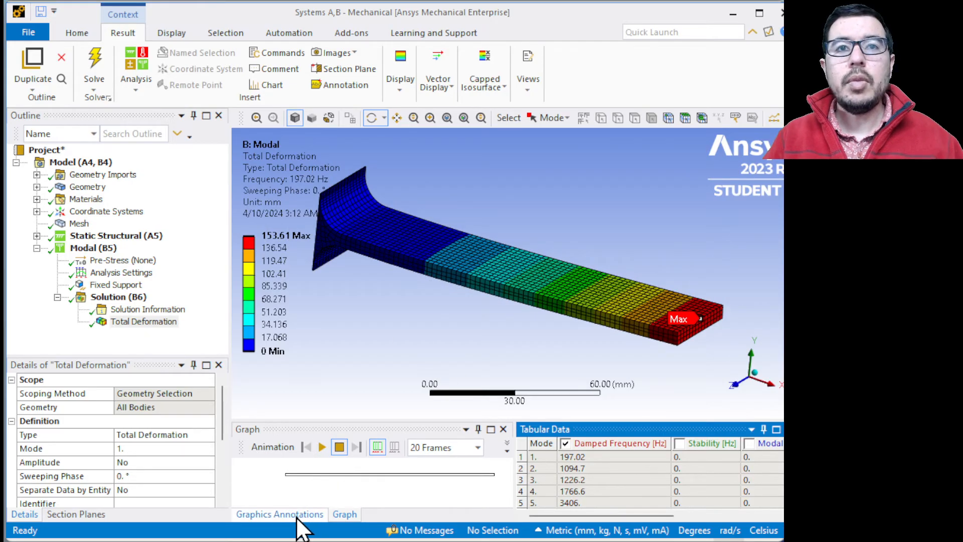
left_click(132, 311)
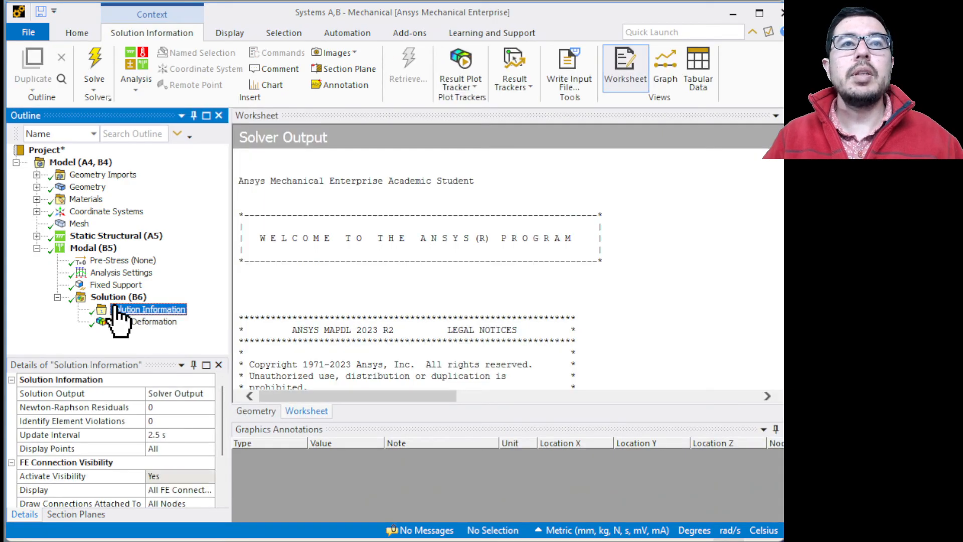
left_click(113, 298)
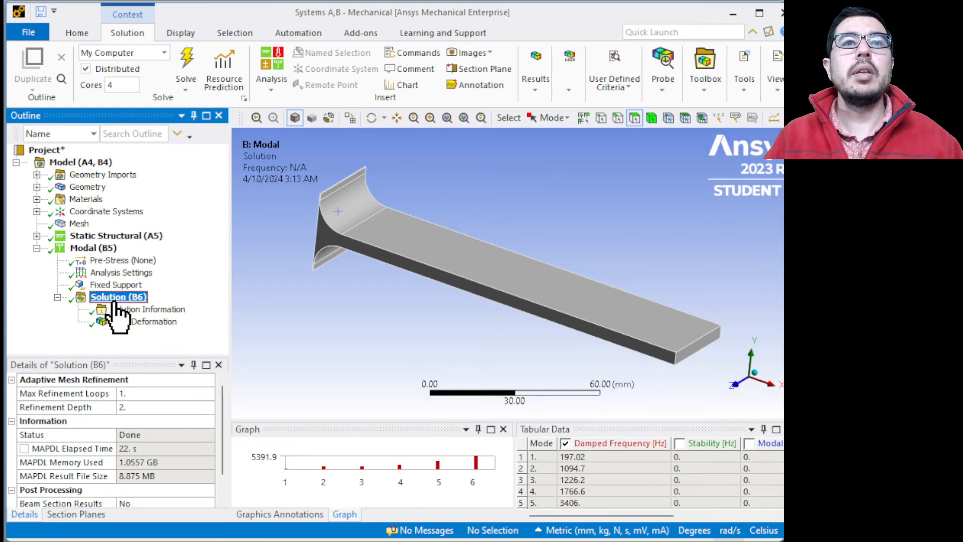
left_click(283, 468)
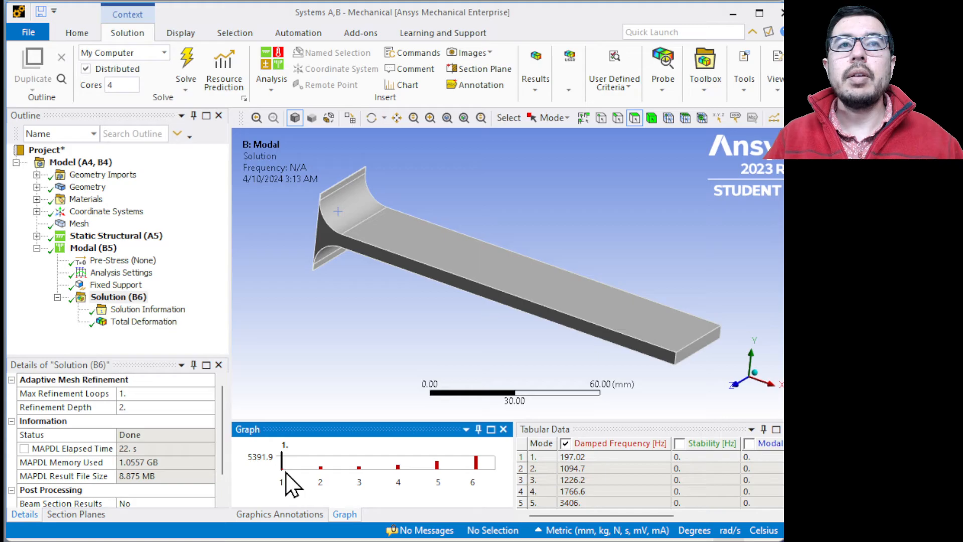
right_click(282, 470)
left_click(280, 469)
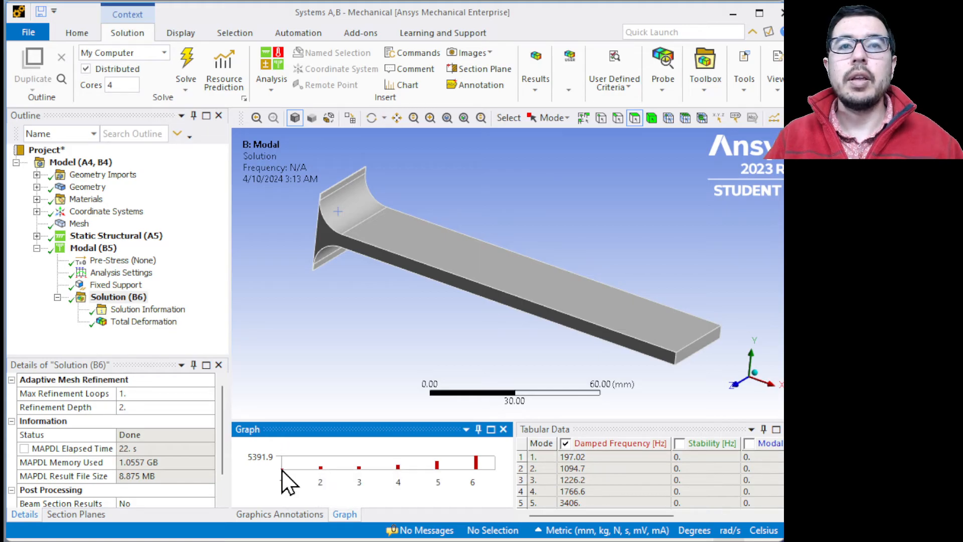
right_click(282, 470)
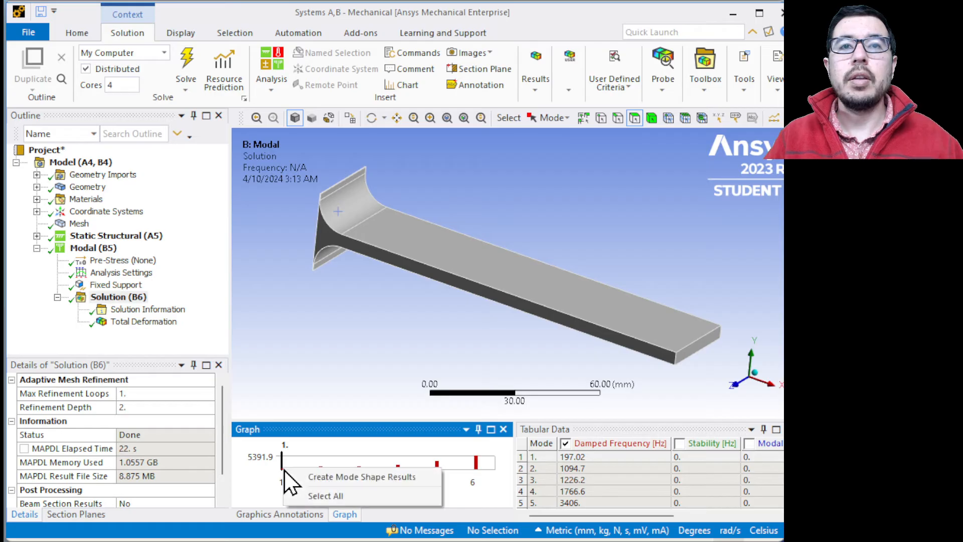
left_click(324, 454)
left_click_drag(324, 453, 324, 471)
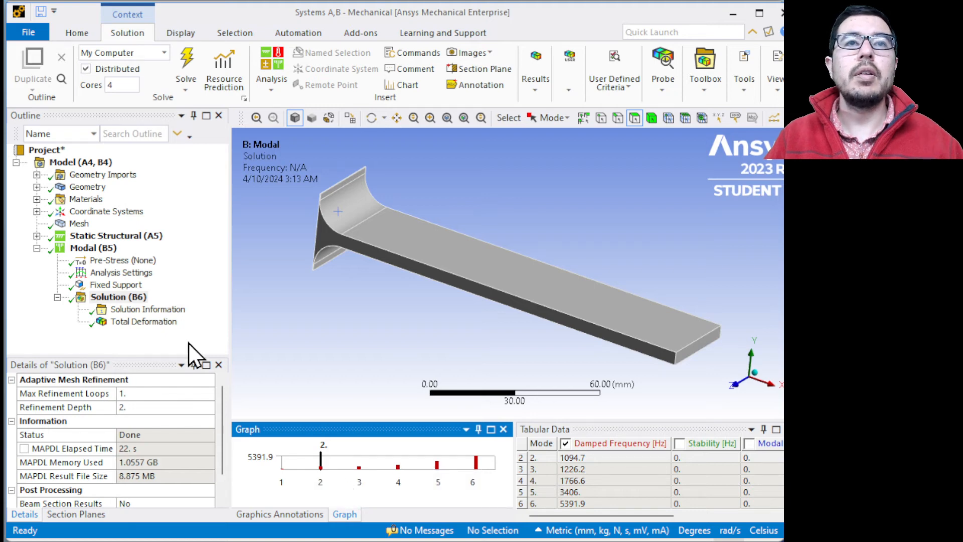
left_click(149, 310)
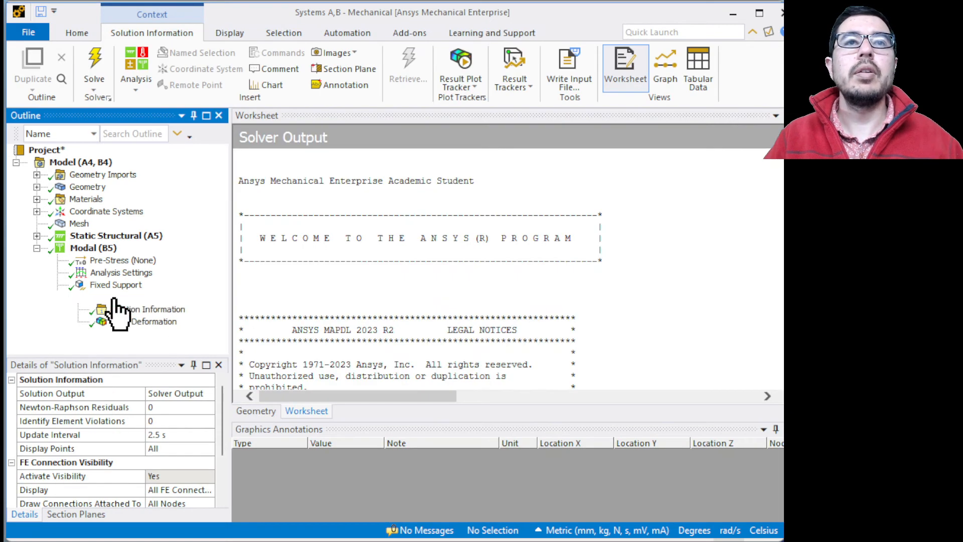
left_click(120, 297)
left_click(104, 250)
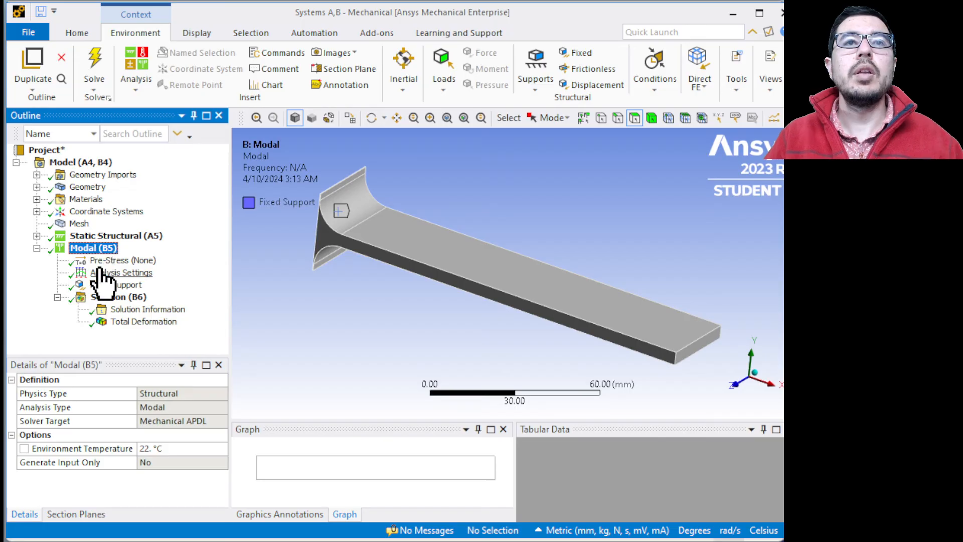
left_click(107, 270)
left_click(107, 261)
left_click(118, 297)
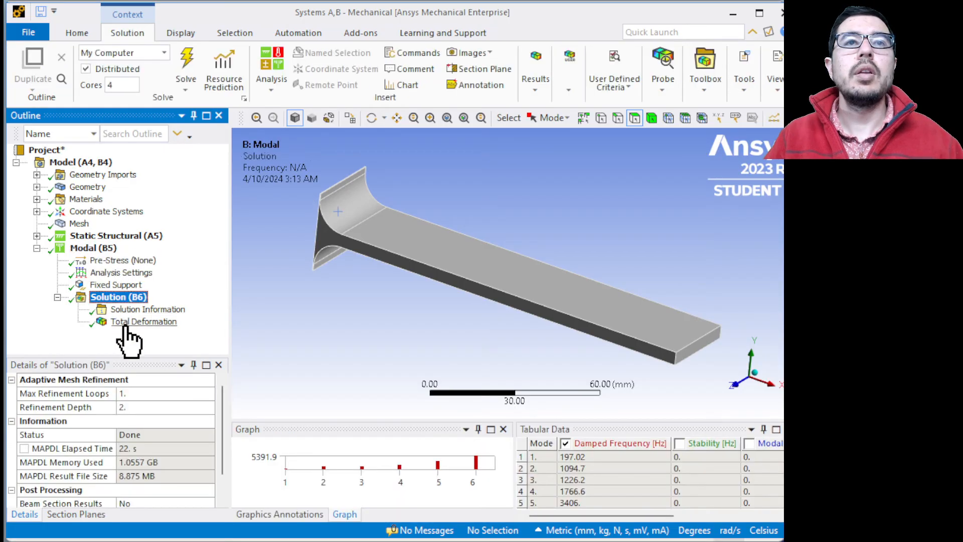
left_click(320, 472)
left_click(320, 468)
right_click(320, 469)
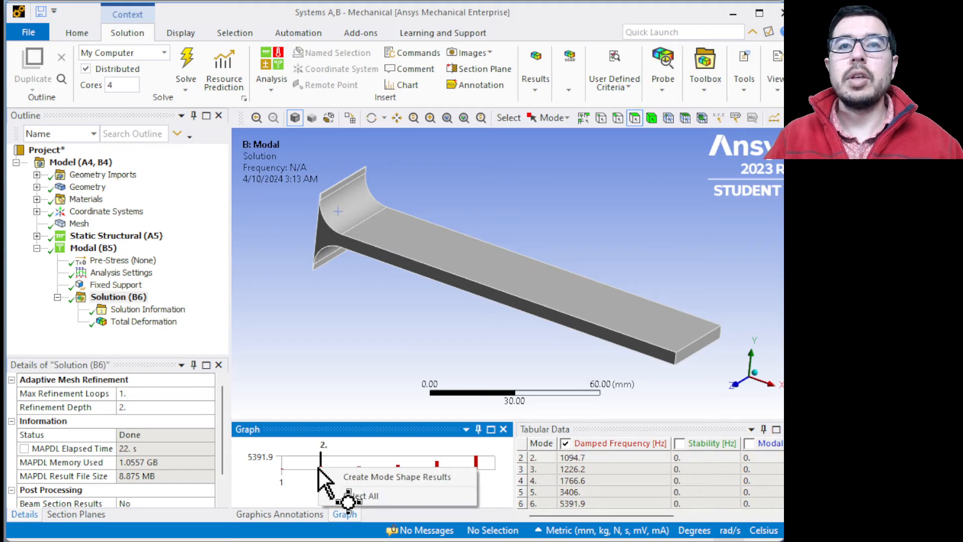
Enlarge the frequency chart and results table area of the Modal solution and select mode 3 in the chart.
left_click(118, 297)
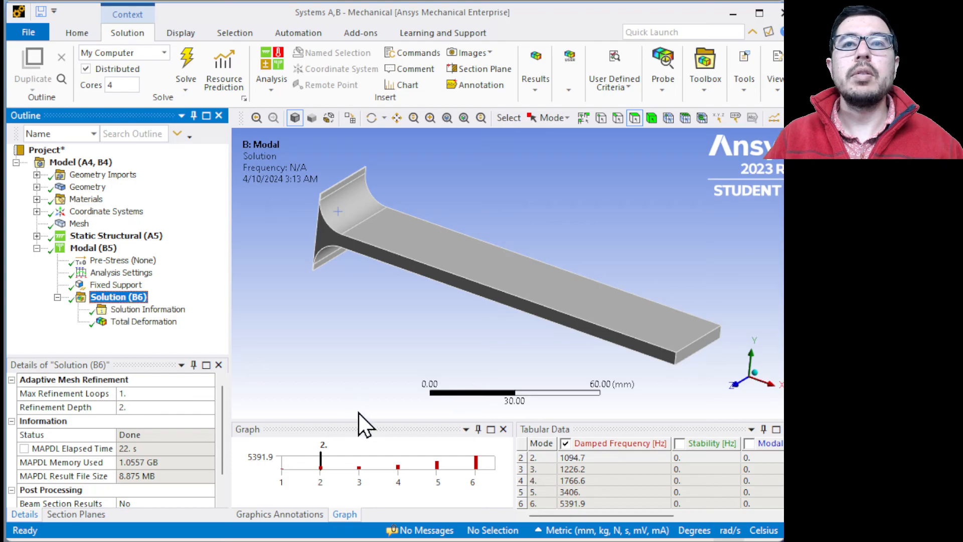
left_click_drag(376, 422, 376, 376)
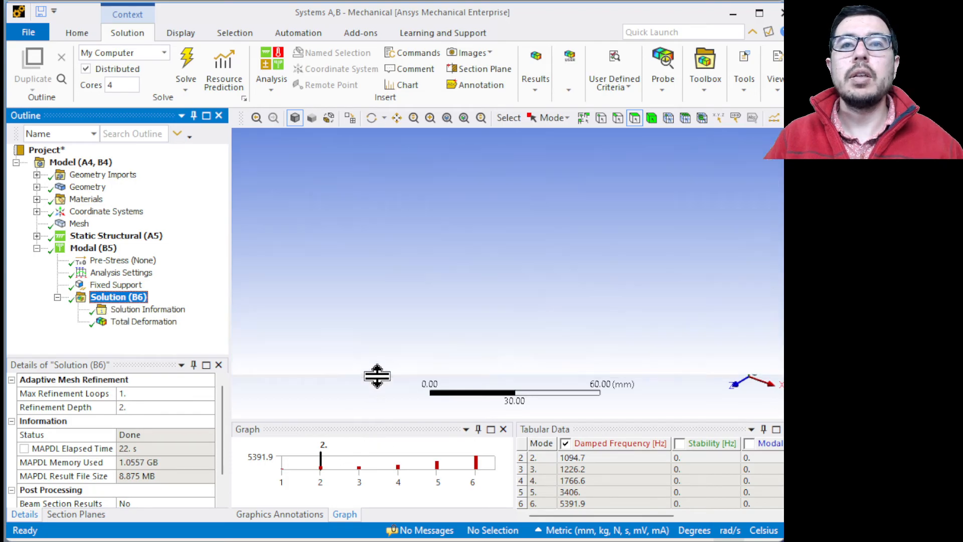
left_click(360, 464)
right_click(360, 464)
left_click(360, 439)
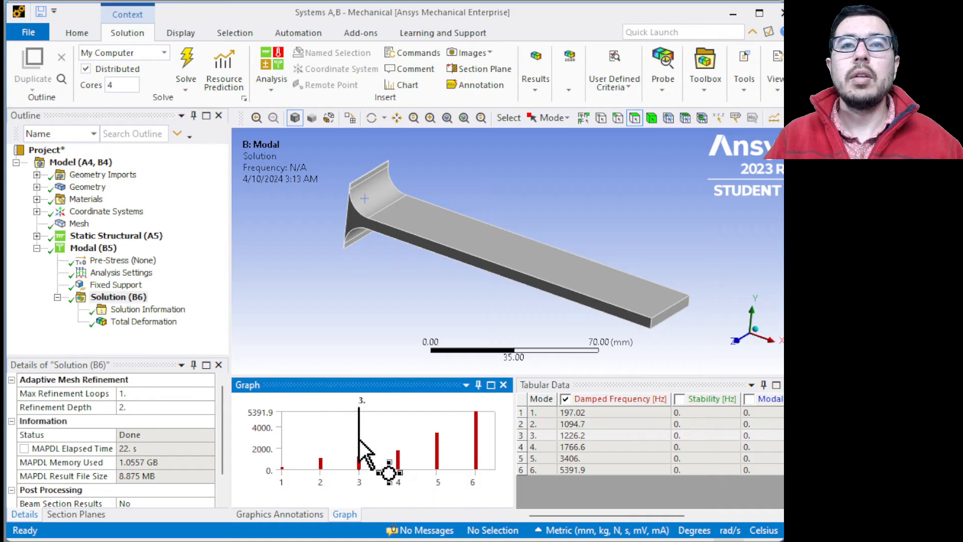
right_click(359, 434)
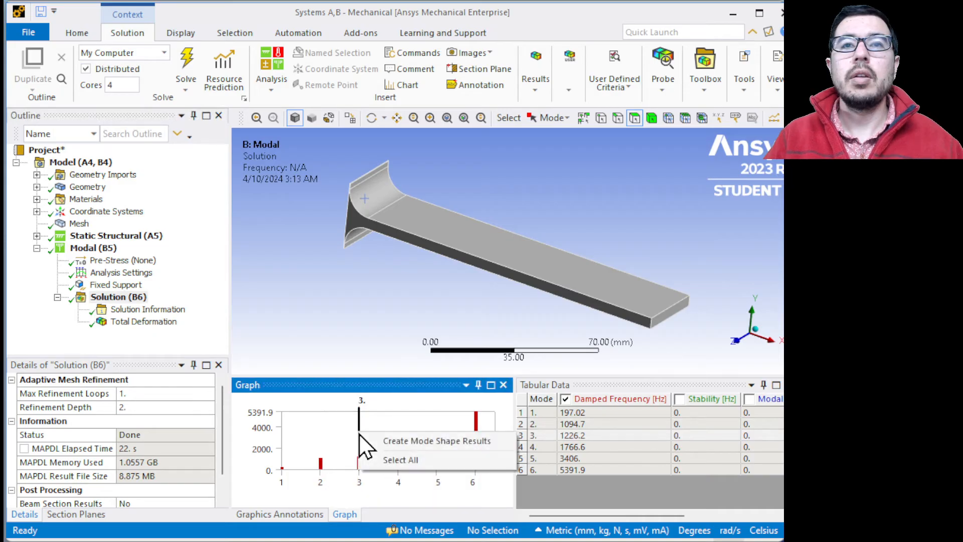
Retrieve the mode 2 shape for the modal Total Deformation result, play its animation and stop it.
right_click(138, 321)
left_click(127, 322)
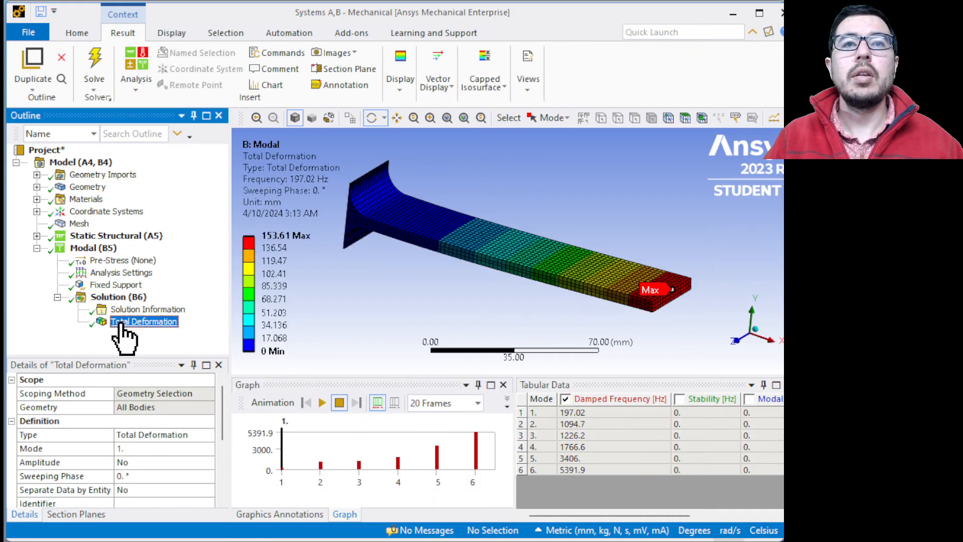
left_click(320, 464)
right_click(321, 462)
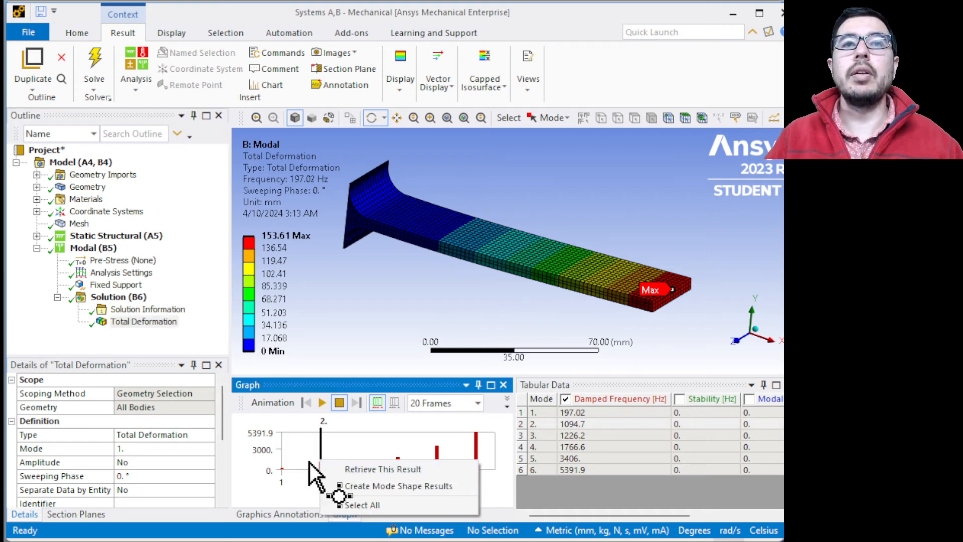
left_click(355, 476)
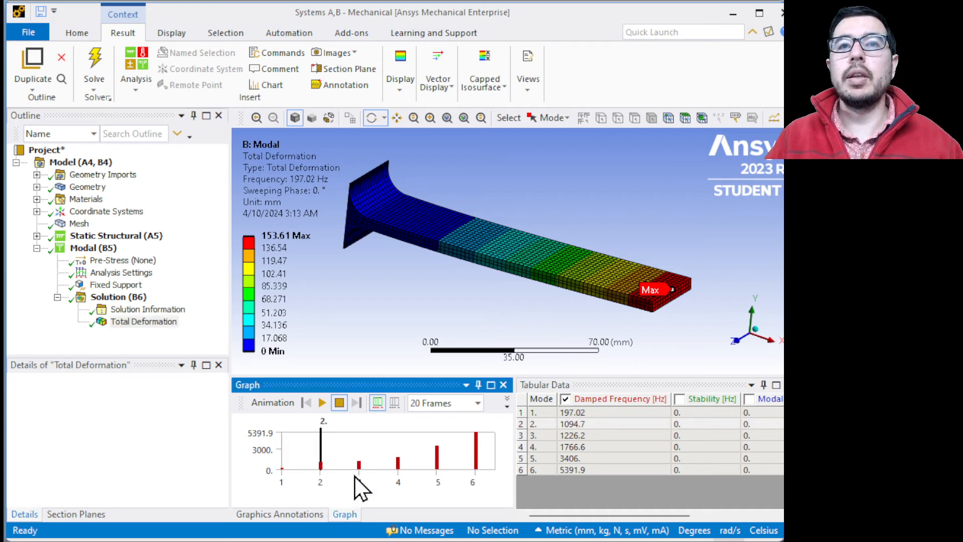
right_click(339, 504)
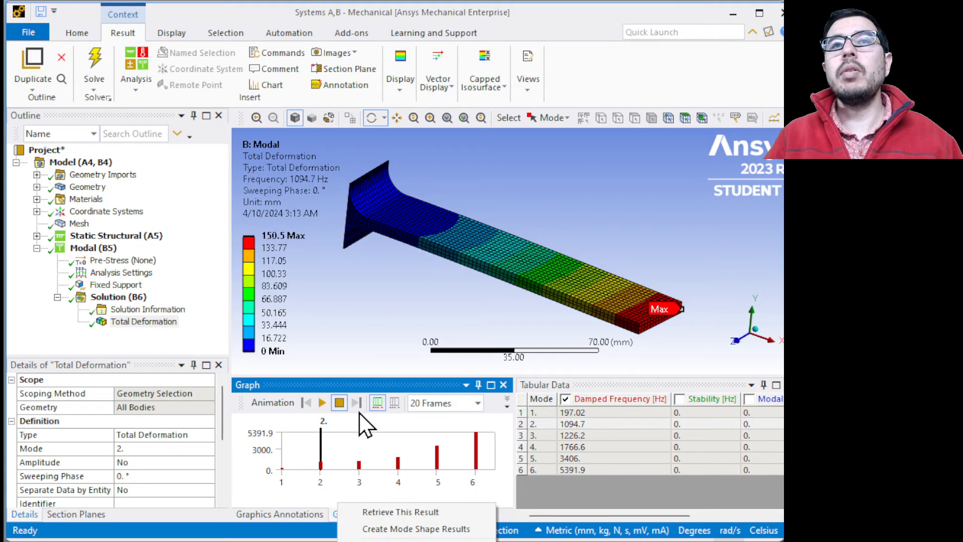
left_click(322, 403)
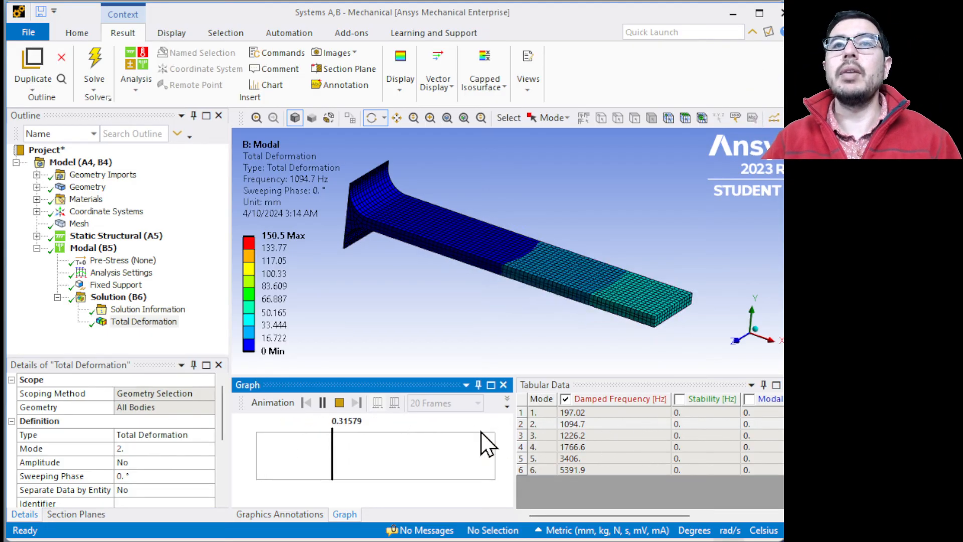
left_click(339, 402)
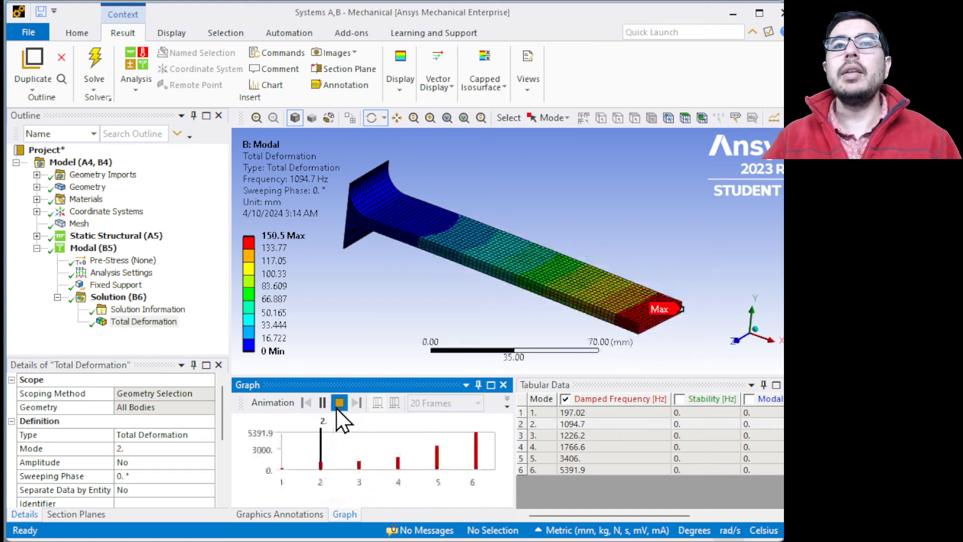
Retrieve the mode 3 shape for the modal Total Deformation result and play its animation.
right_click(361, 462)
left_click(422, 468)
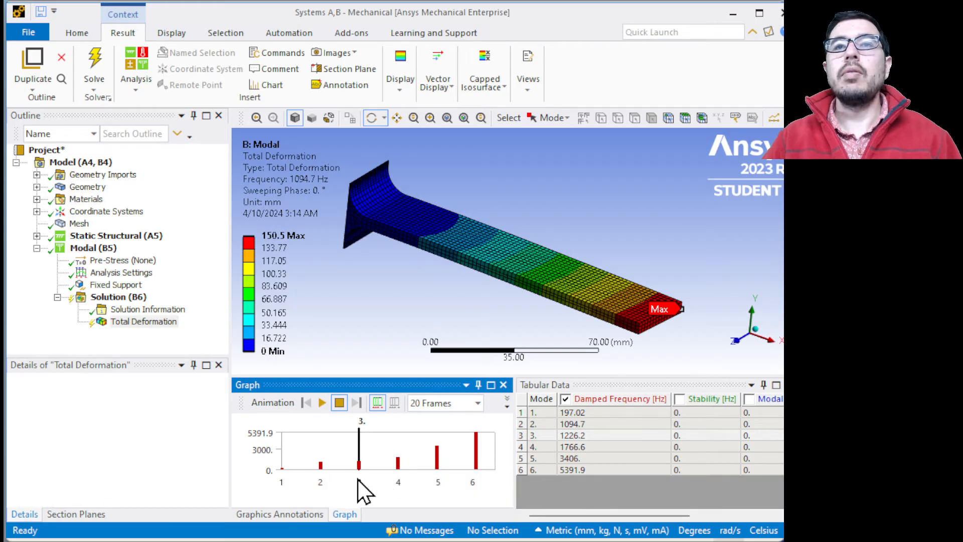
right_click(357, 459)
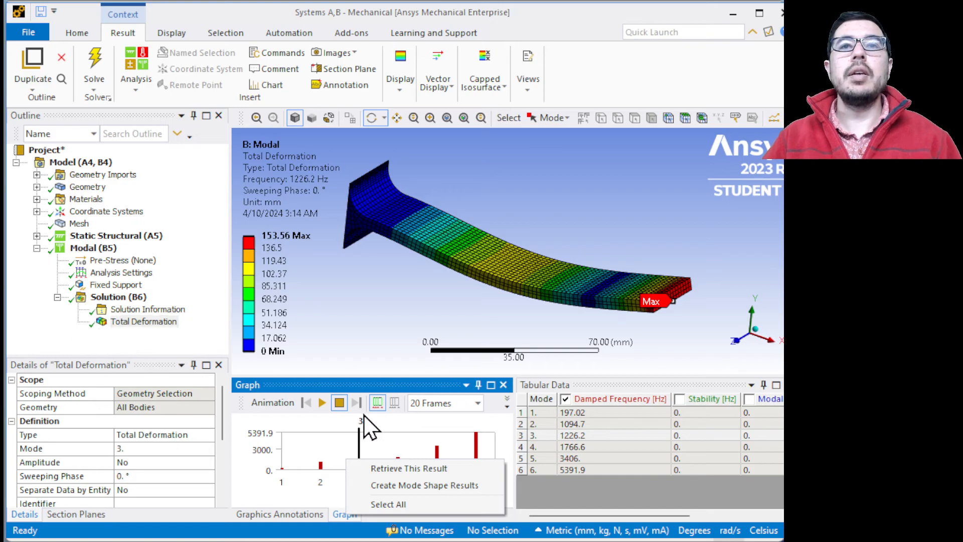
left_click(326, 404)
left_click(324, 403)
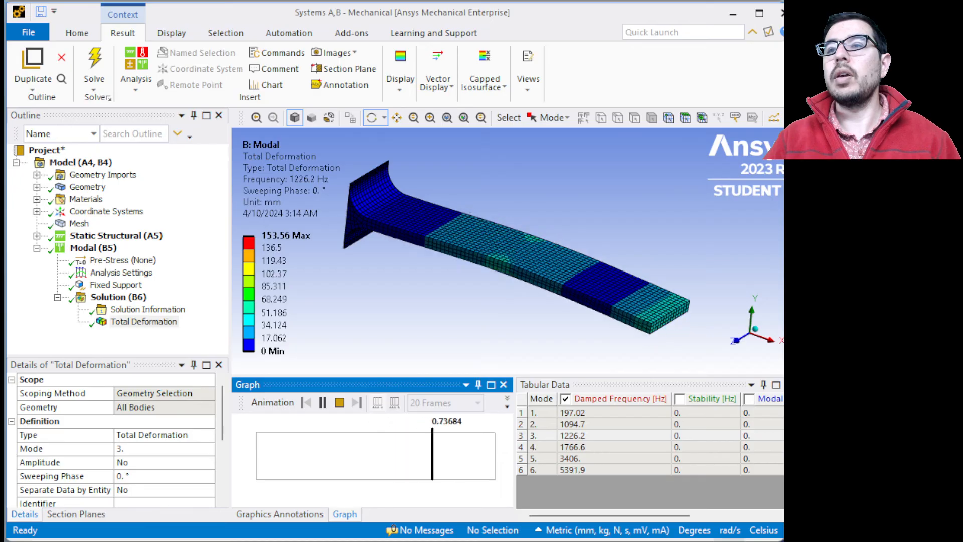
Check the analytical frequencies on the Modes of Vibration slide in PowerPoint, and return to Ansys Mechanical.
key("alt+Tab")
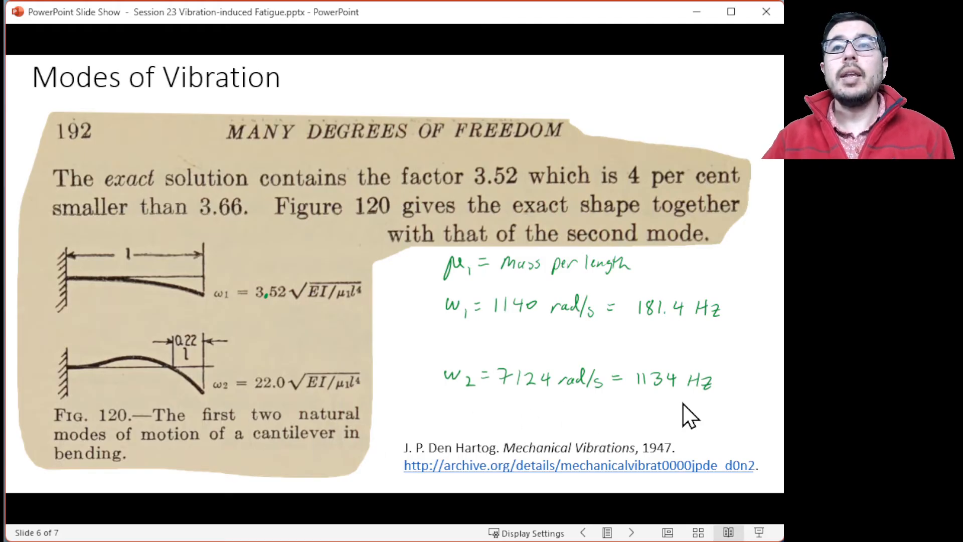
key("super+Tab")
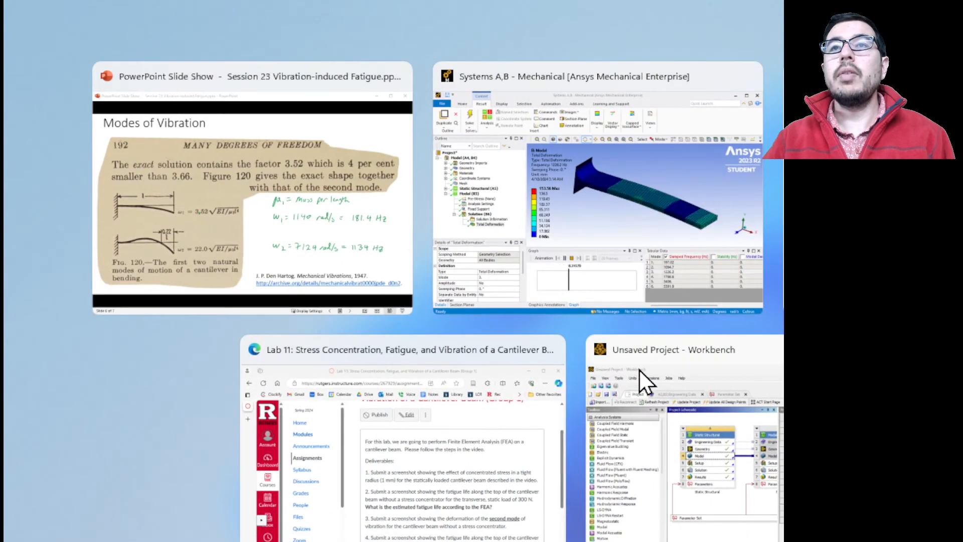
left_click(577, 219)
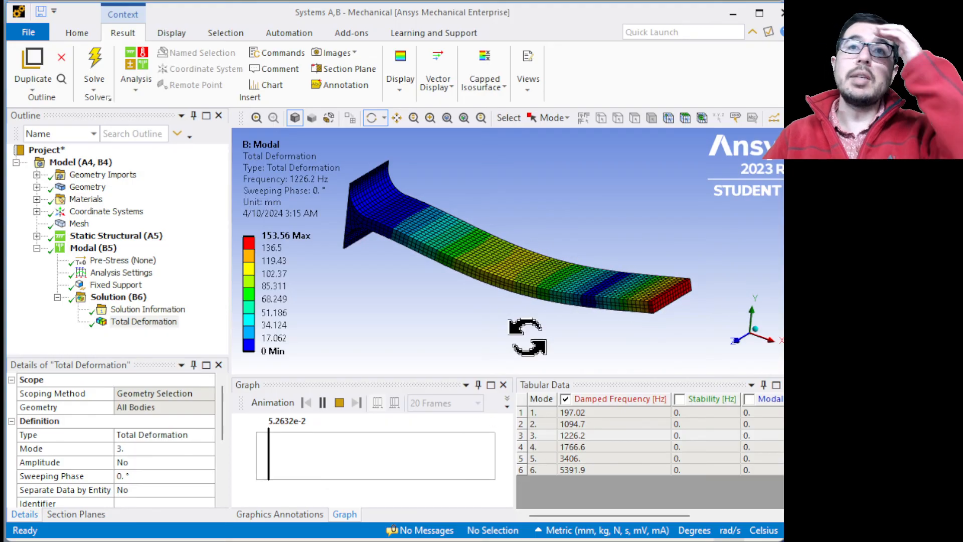
Stop the mode 3 animation and review the Lab 11 deliverables in the browser, minimizing it to return to Ansys Mechanical.
left_click(345, 403)
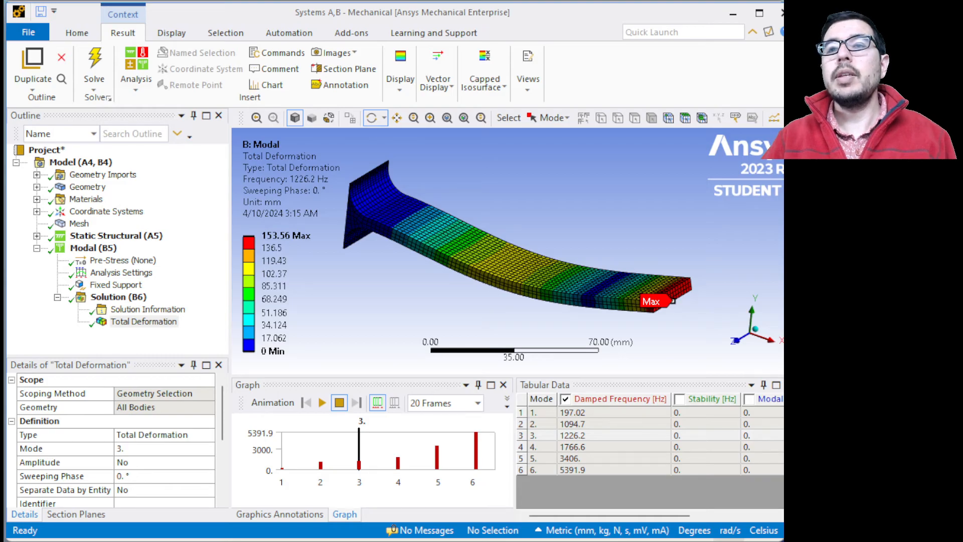
key("alt+Tab")
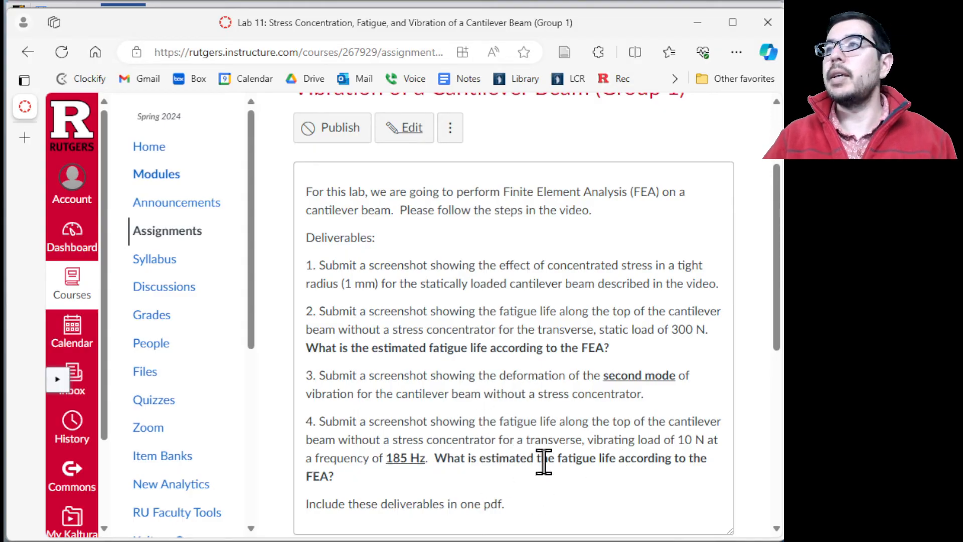
left_click(698, 22)
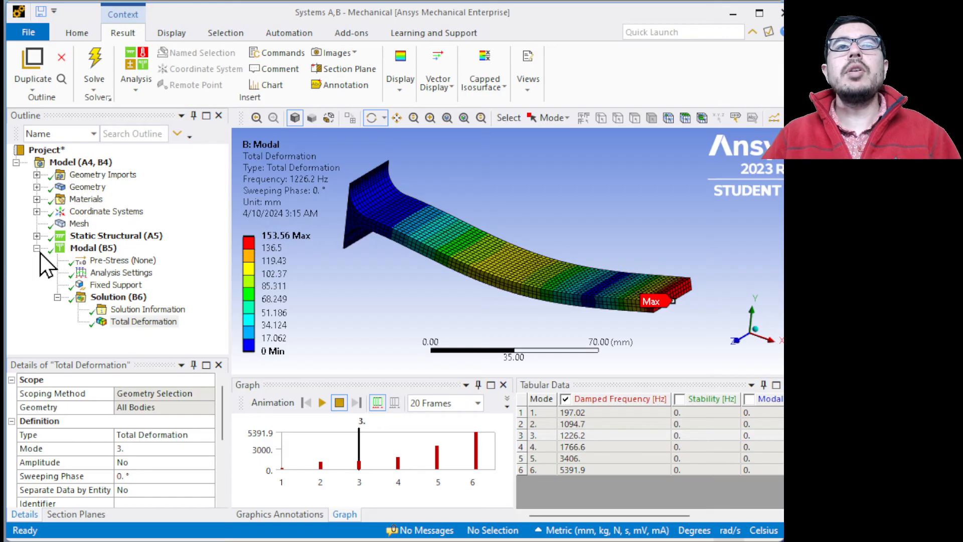
Add a Harmonic Response analysis to the cantilever beam model.
left_click(40, 253)
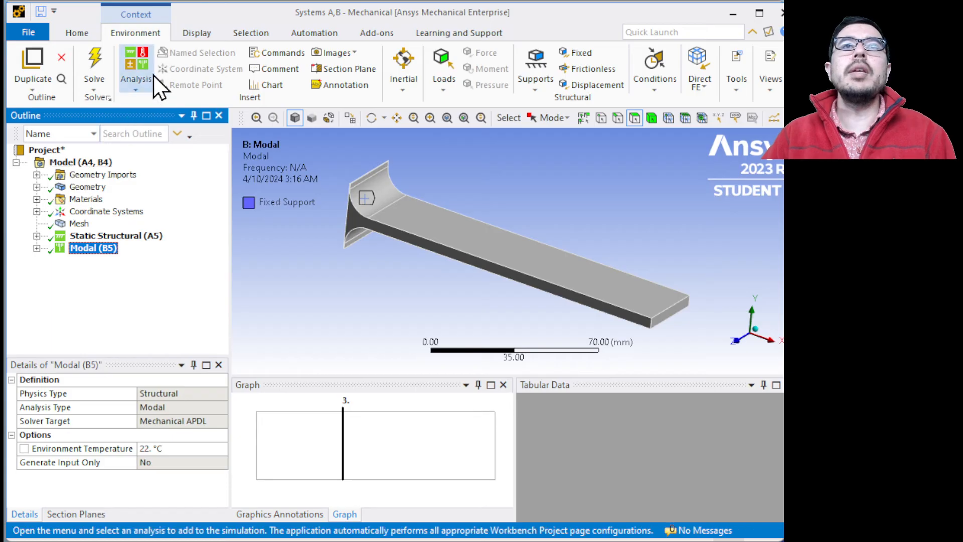
left_click(137, 85)
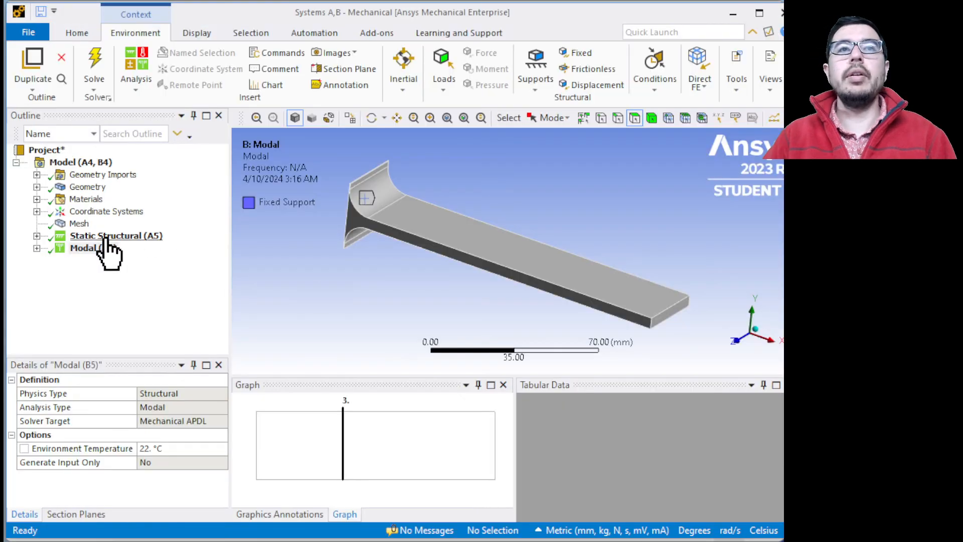
left_click(134, 84)
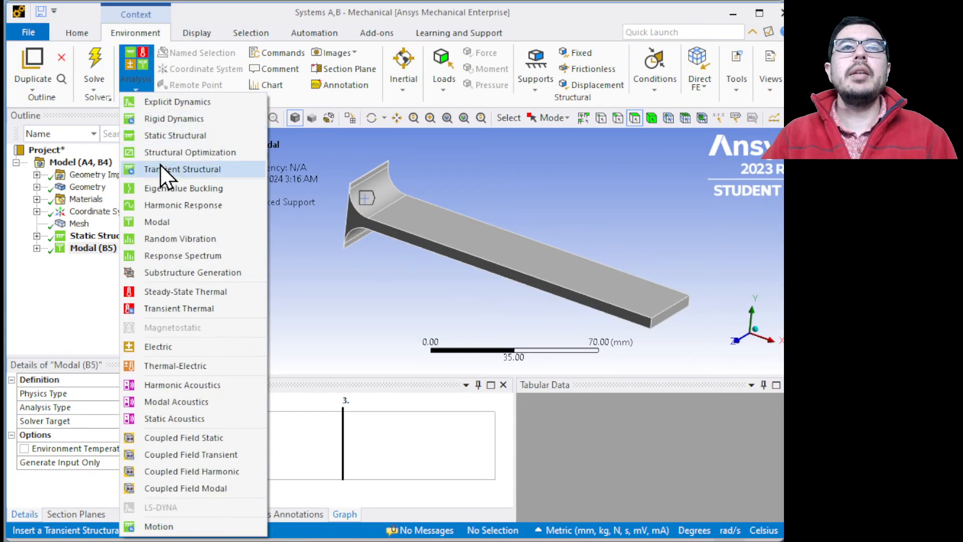
left_click(153, 207)
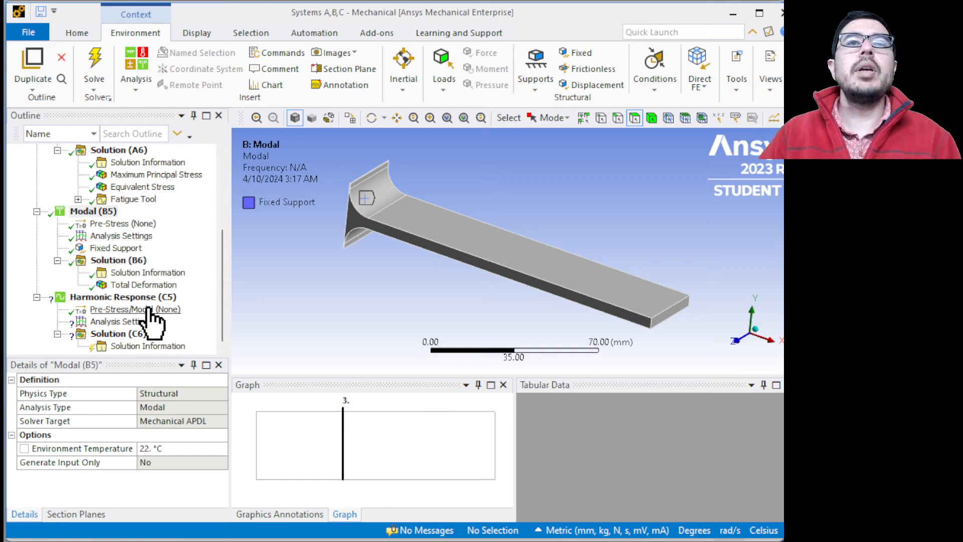
Insert a Fixed Support in the Harmonic Response analysis on the large flat face at the beam's root.
middle_click_drag(387, 279, 492, 278)
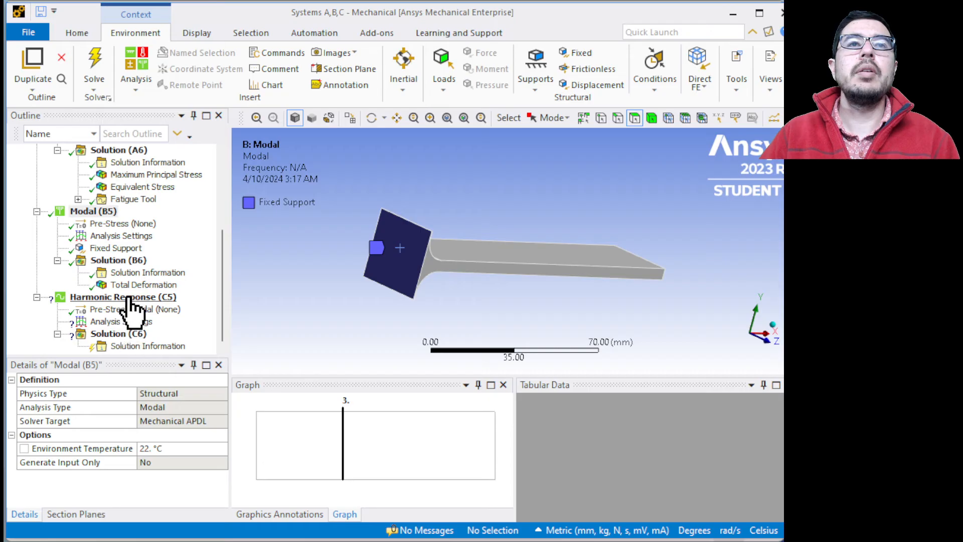
right_click(130, 298)
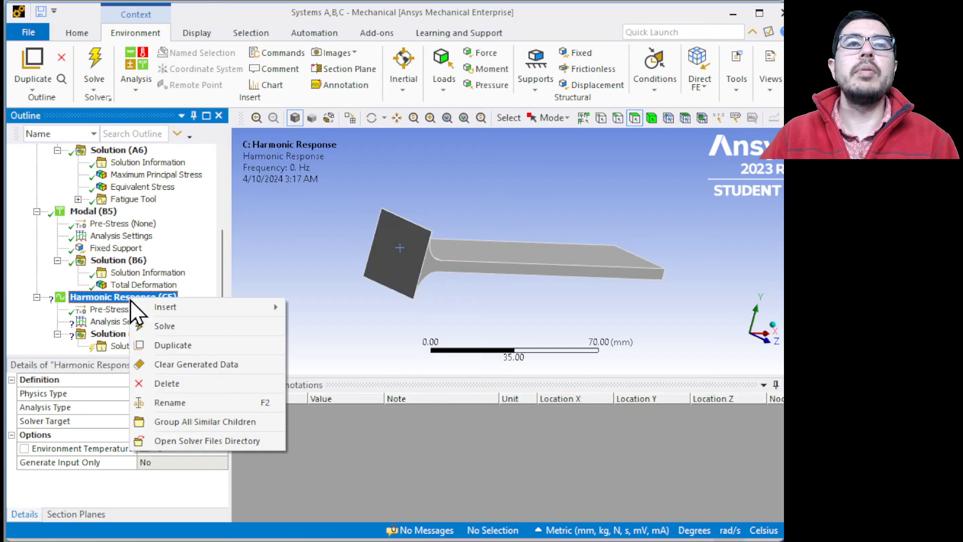
mouse_move(185, 312)
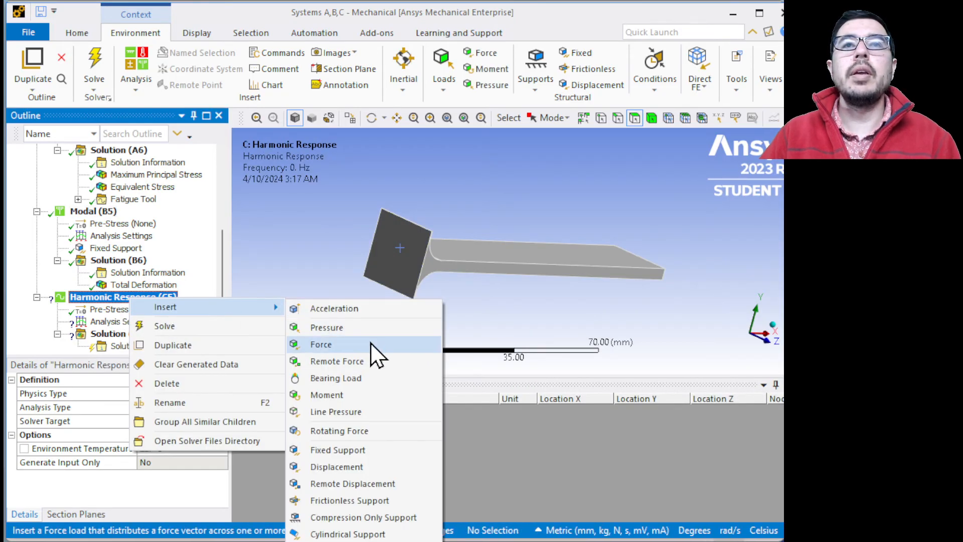
left_click(363, 450)
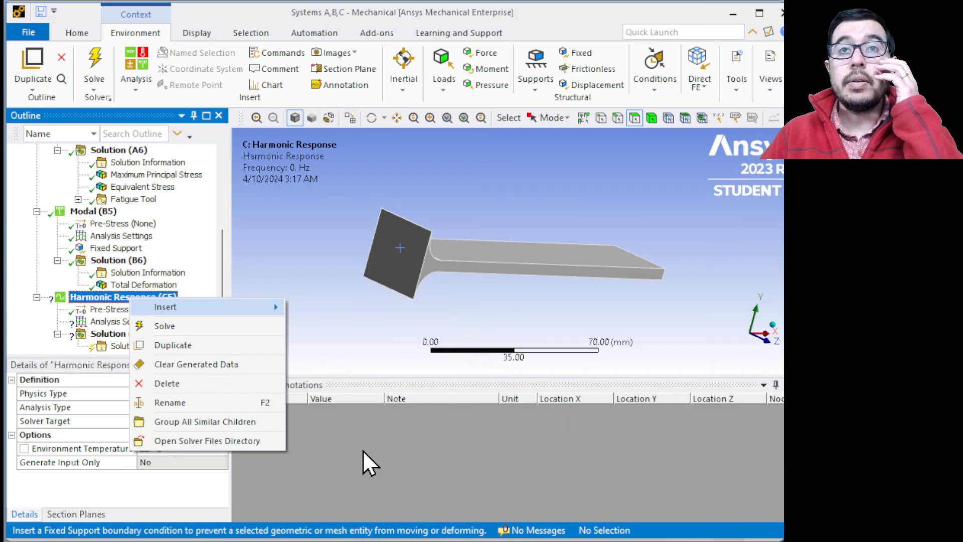
left_click(383, 267)
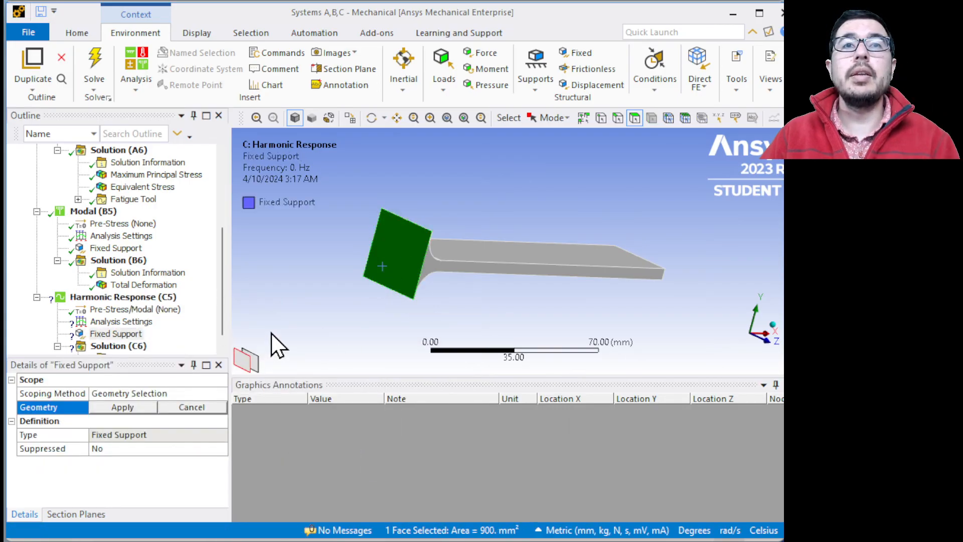
left_click(144, 407)
Insert a Force in the Harmonic Response analysis and scope it to the beam's free end face.
middle_click_drag(476, 291, 311, 291)
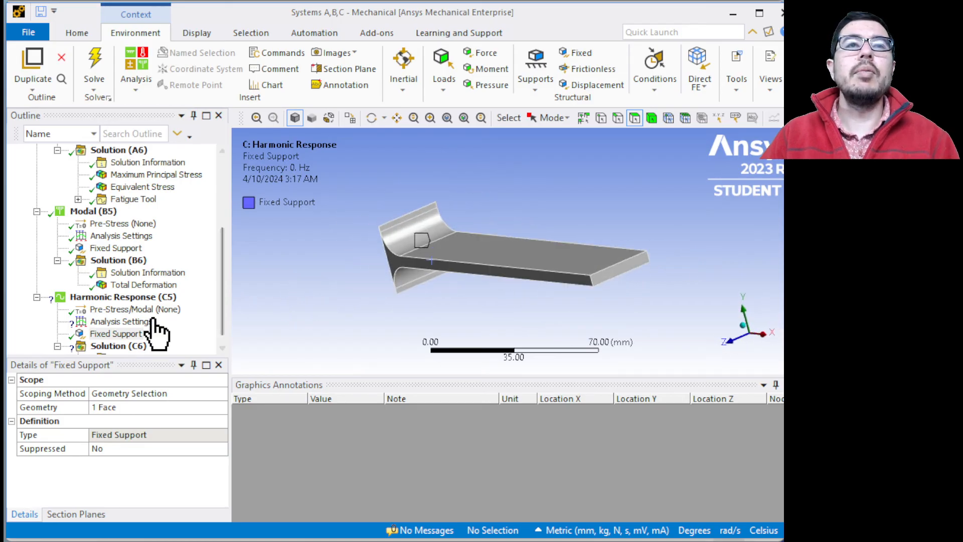
right_click(123, 300)
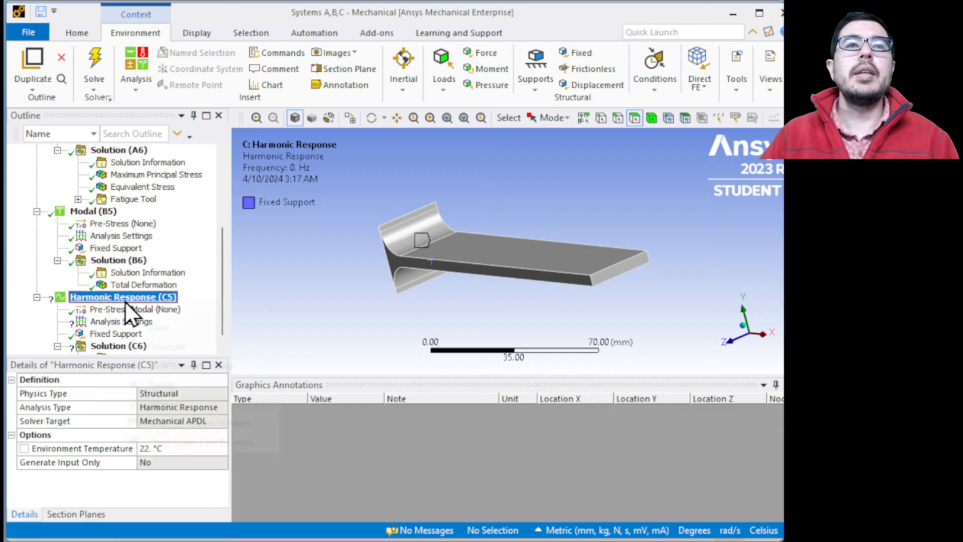
mouse_move(159, 310)
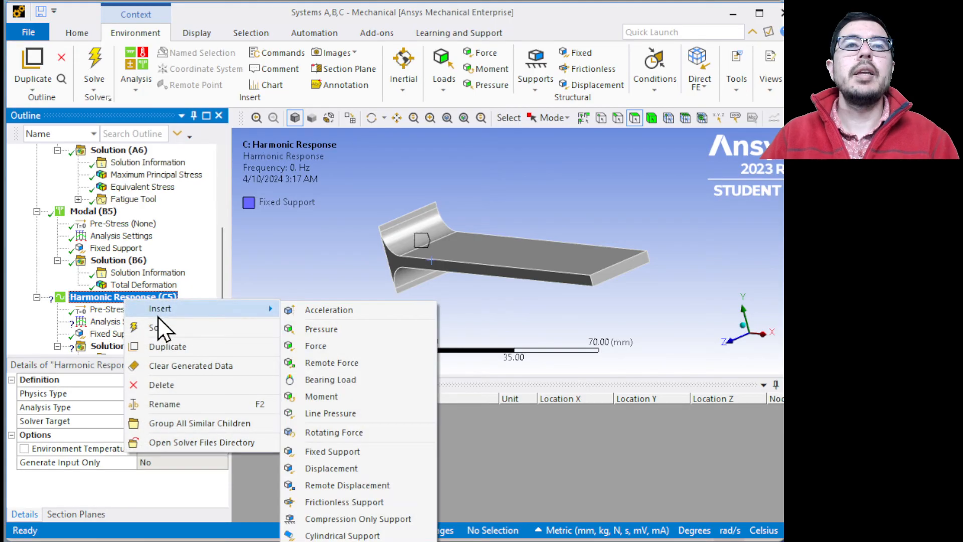
left_click(346, 347)
left_click(615, 276)
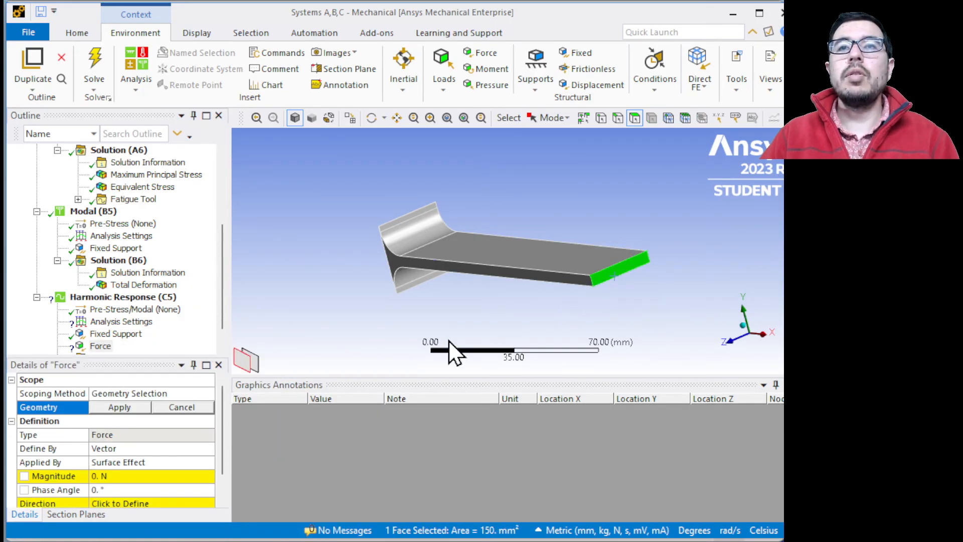
left_click(123, 407)
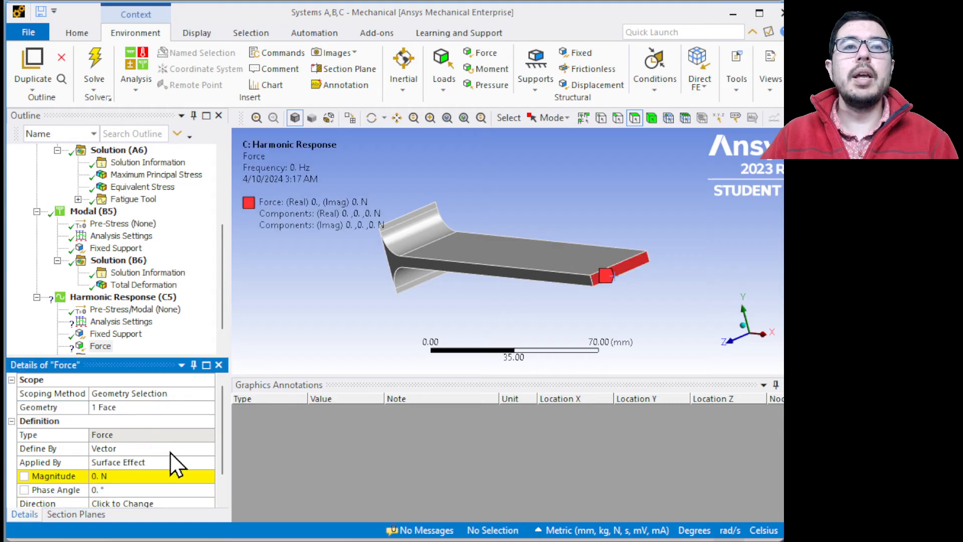
Widen the details area and define the harmonic force by Components.
left_click(159, 434)
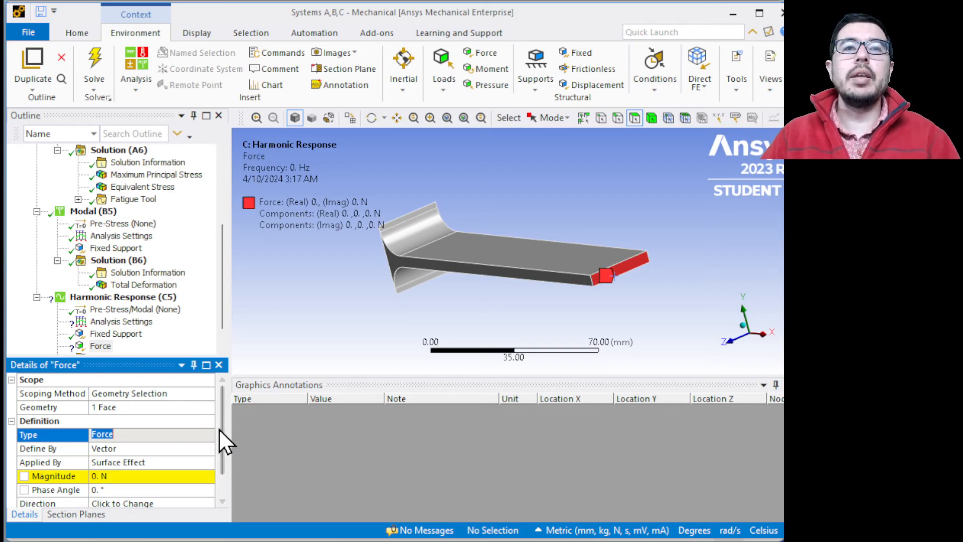
left_click_drag(231, 348, 275, 346)
left_click(177, 450)
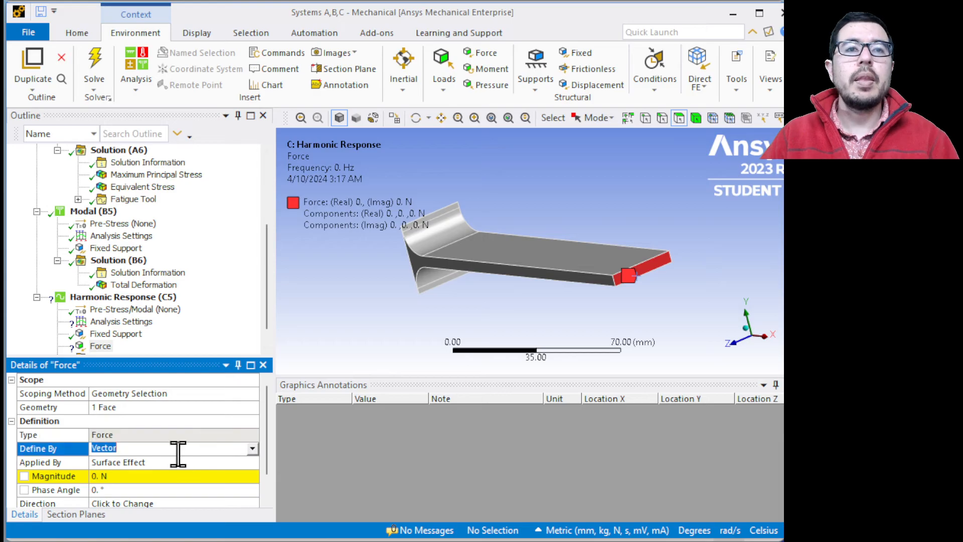
left_click(252, 448)
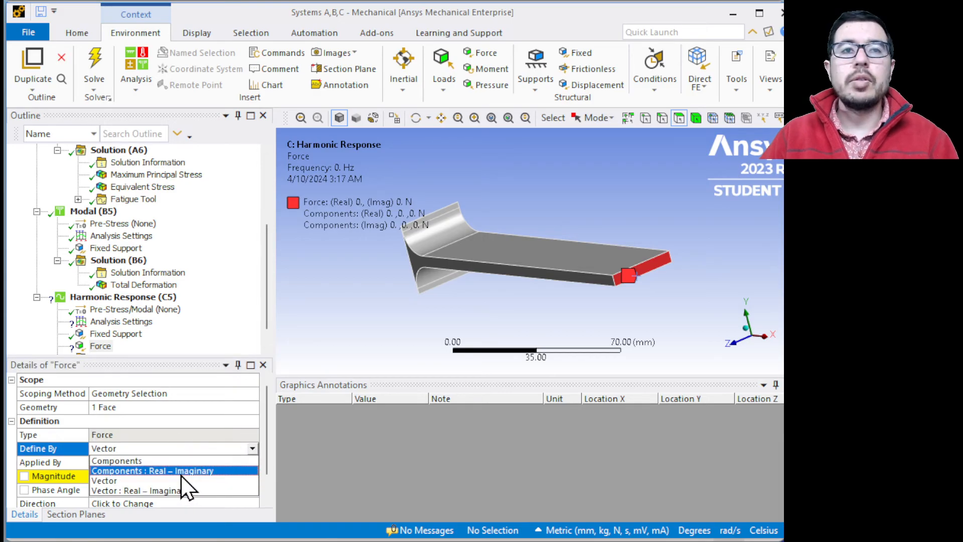
left_click(173, 481)
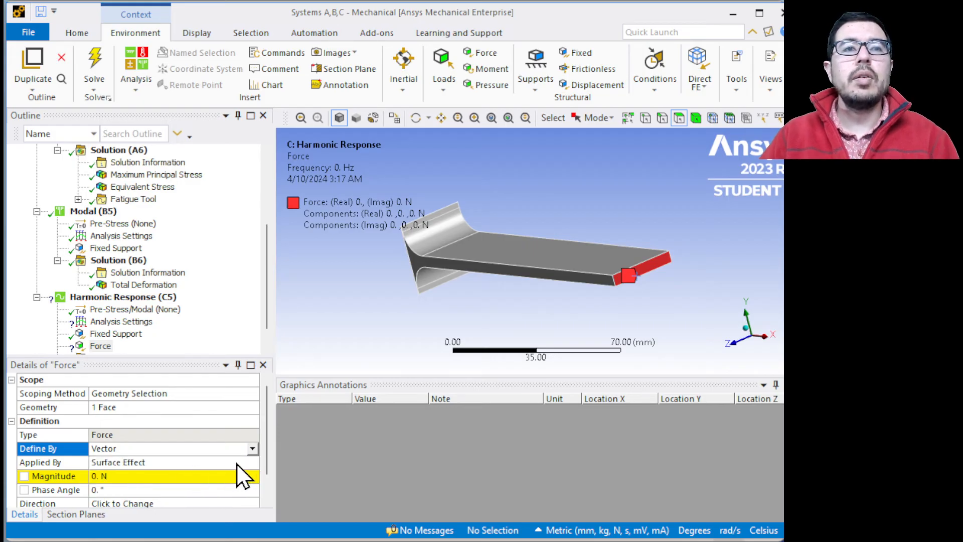
scroll(203, 458, "down", 1)
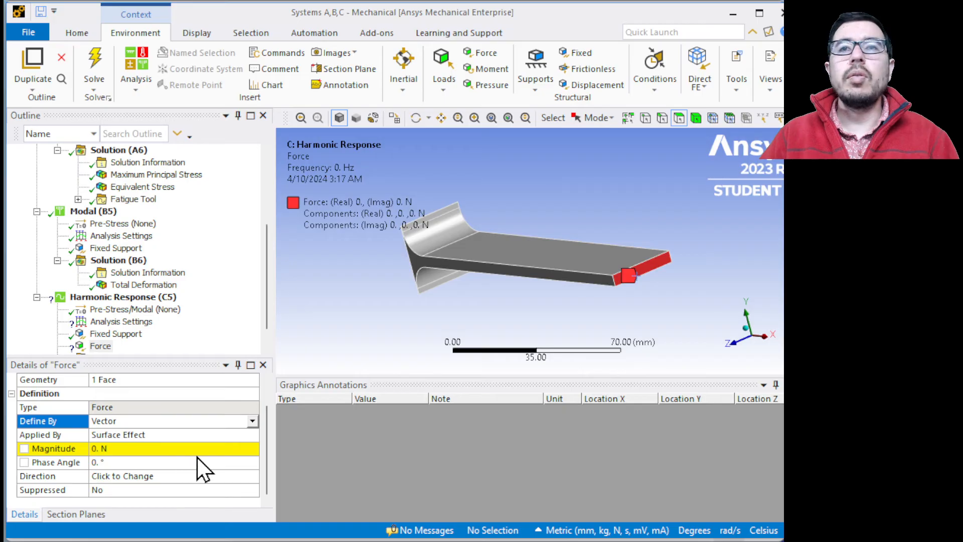
left_click(203, 435)
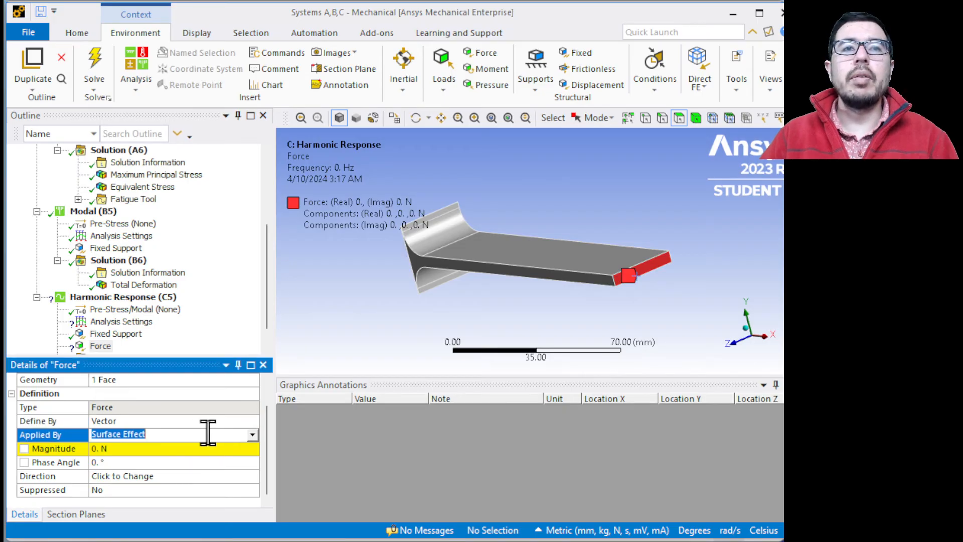
left_click(247, 422)
left_click(253, 421)
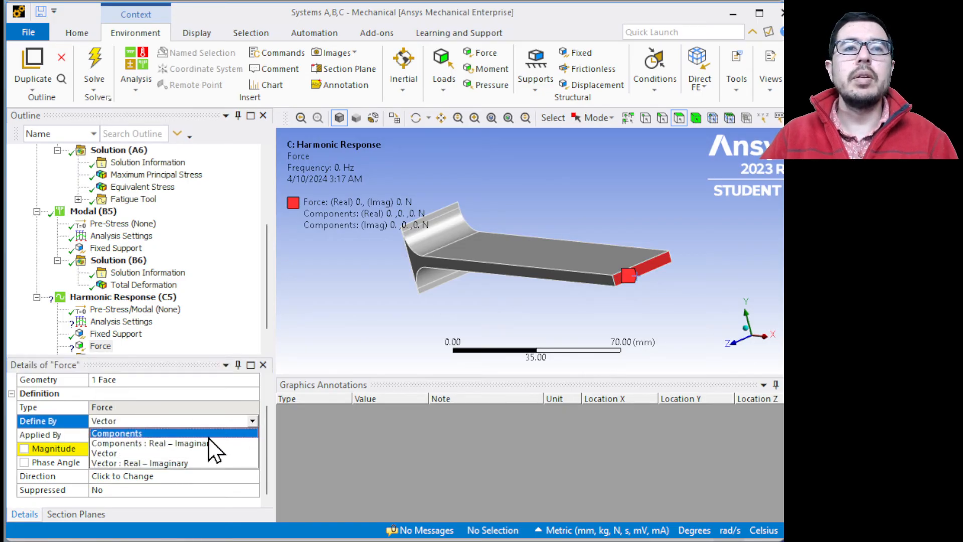
left_click(209, 436)
Set the harmonic force's Y component to 10 N.
scroll(184, 478, "down", 1)
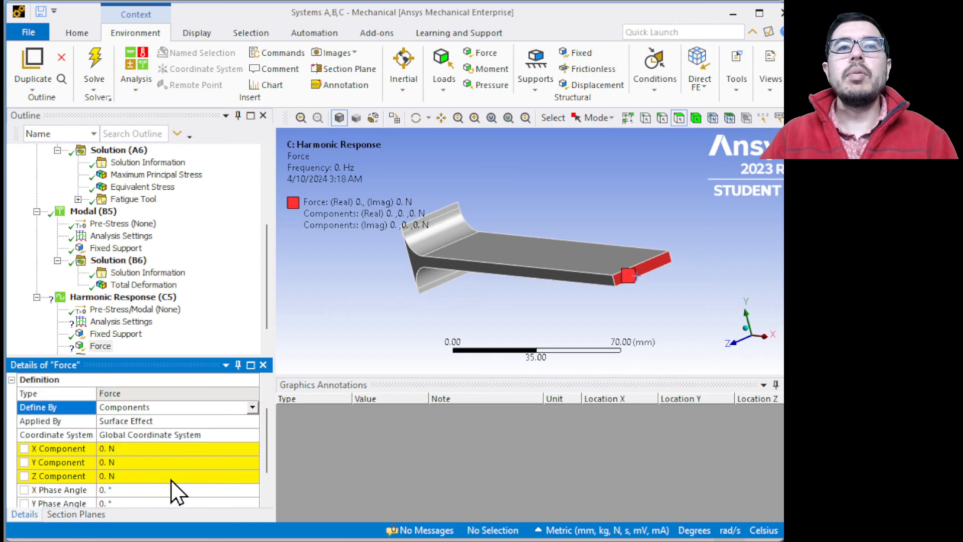
left_click(158, 461)
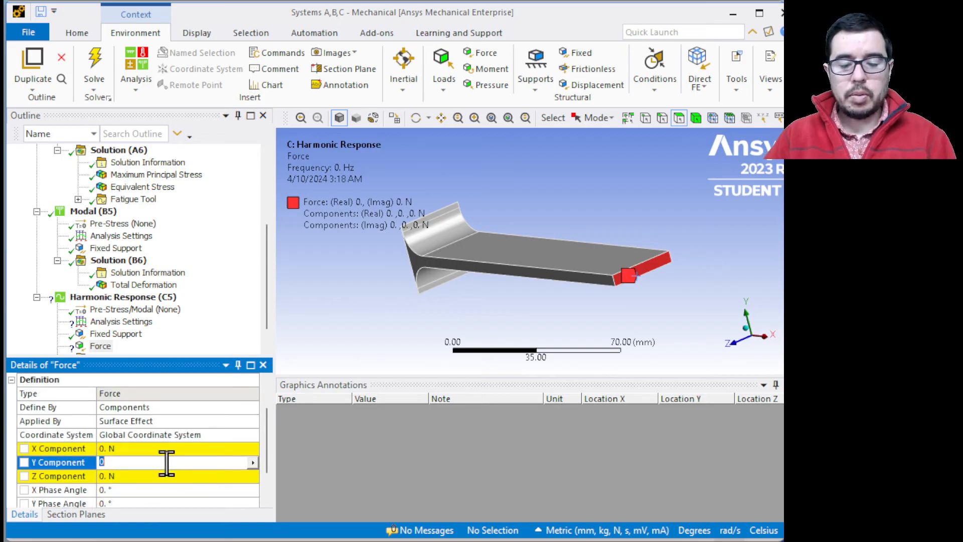
type("10")
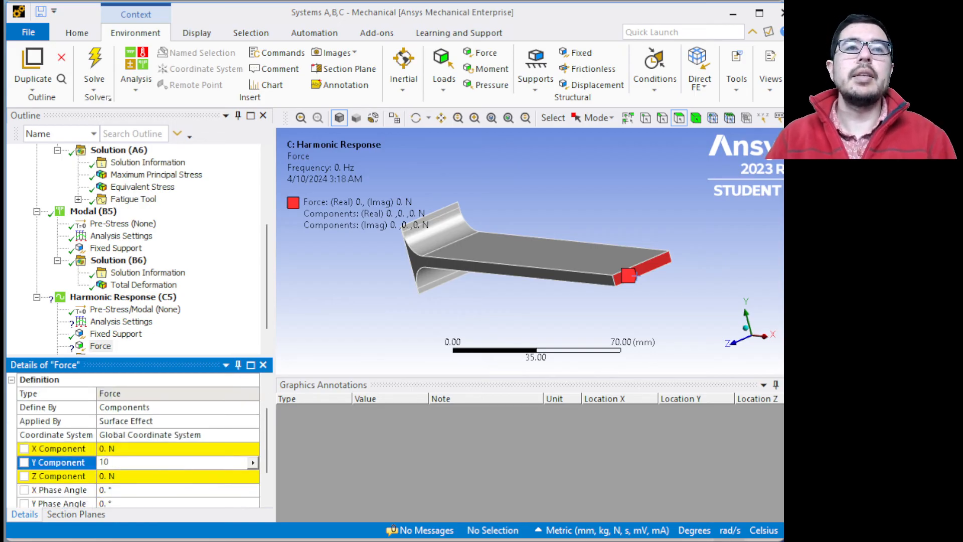
key("Return")
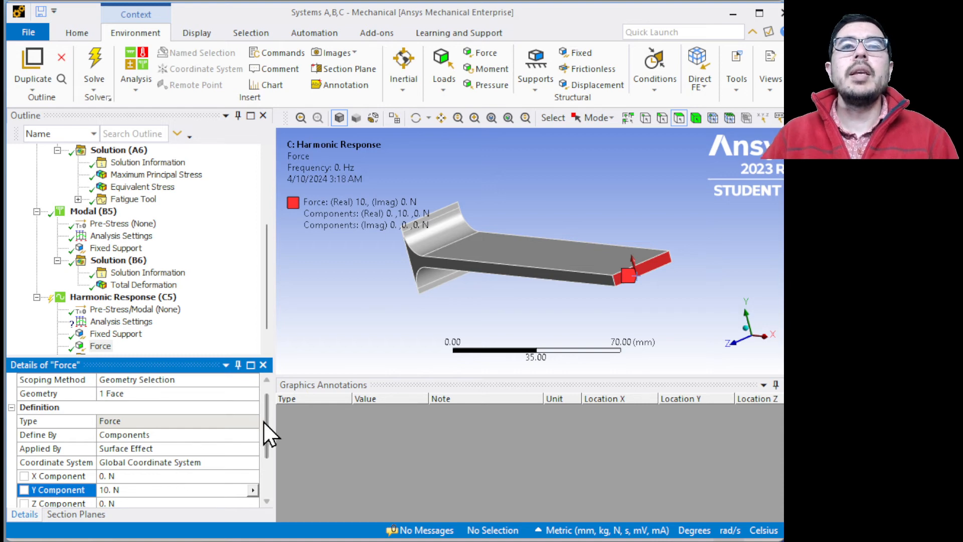
scroll(267, 402, "up", 1)
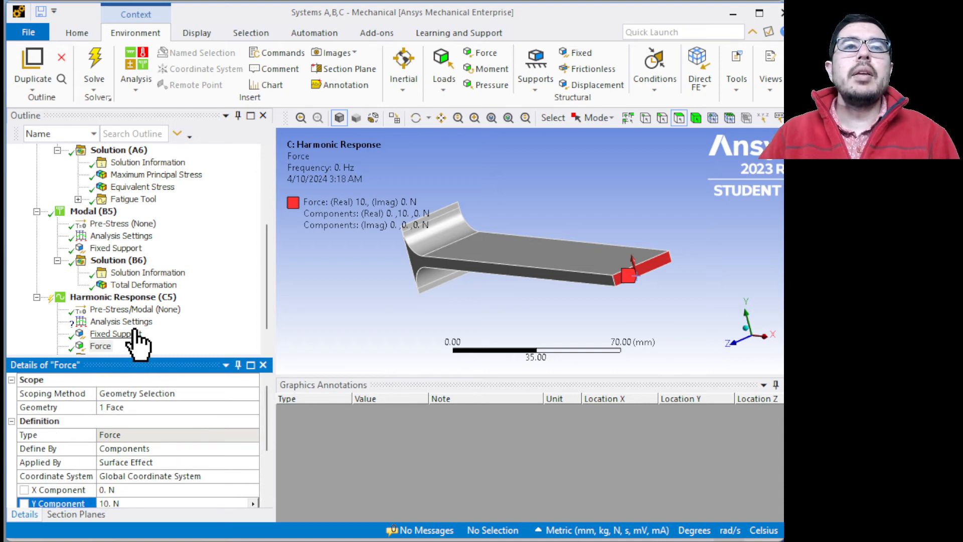
Examine the Harmonic Response analysis settings, from the frequency range options down to the damping controls.
left_click(123, 321)
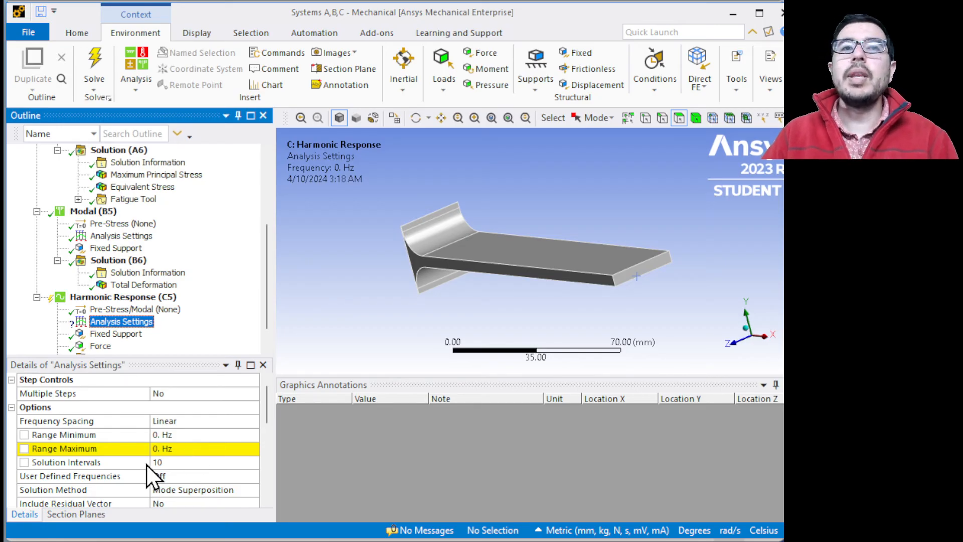
scroll(189, 441, "down", 2)
scroll(206, 479, "down", 1)
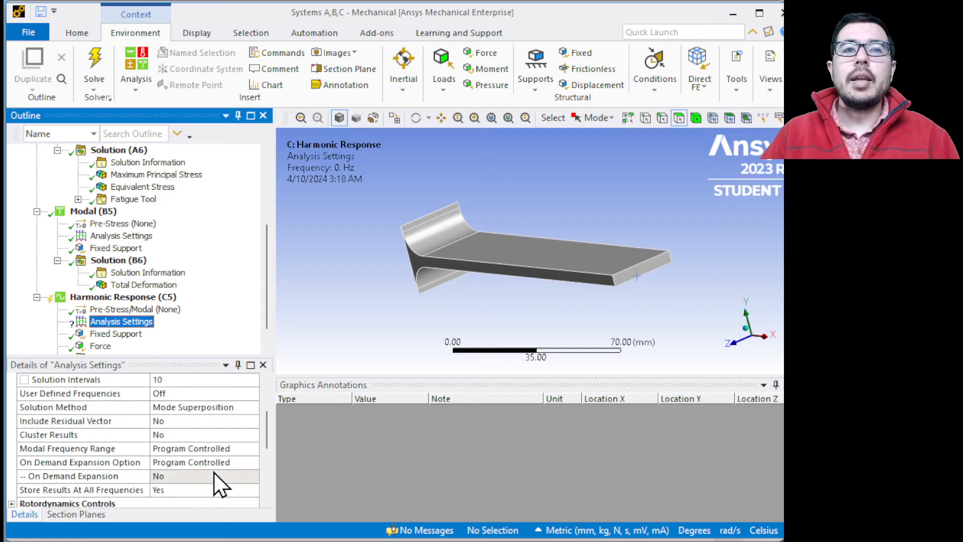
scroll(213, 477, "up", 3)
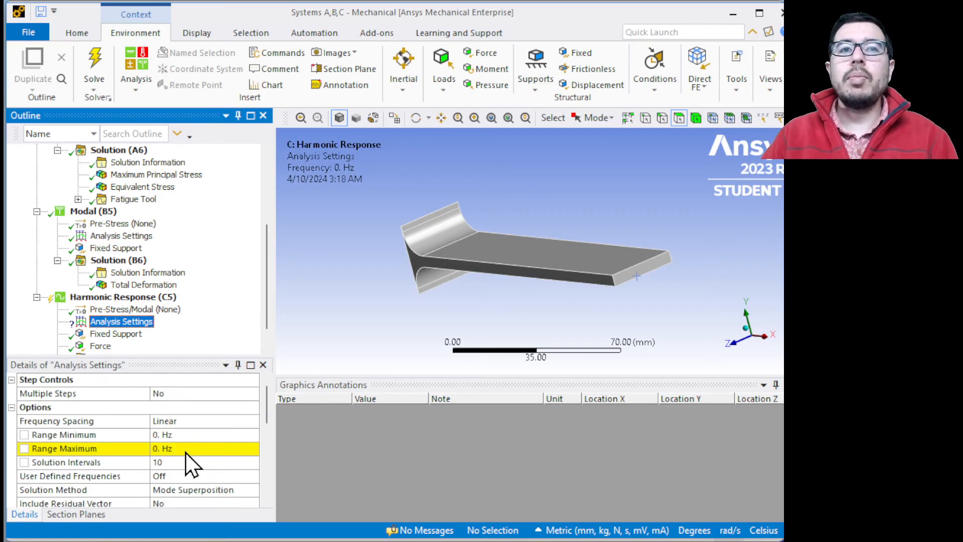
scroll(170, 476, "down", 3)
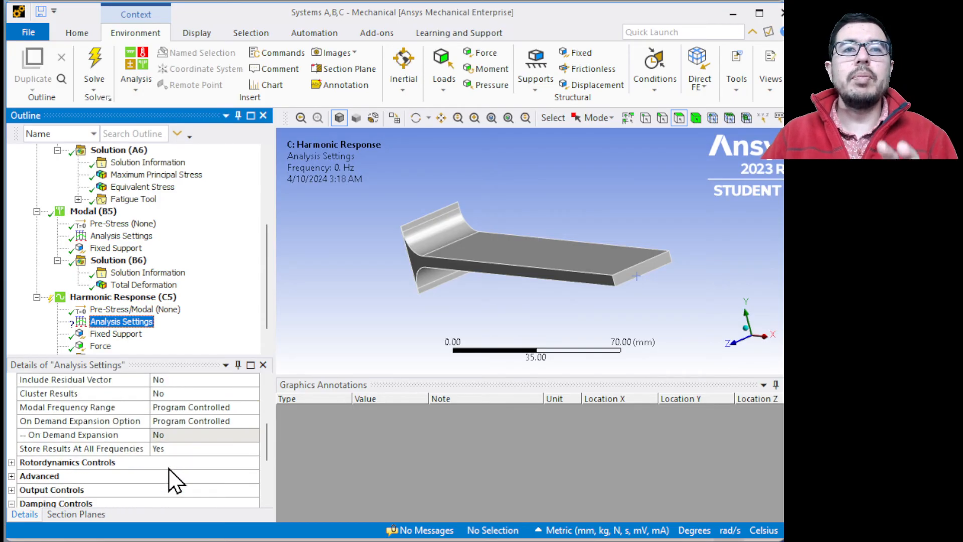
scroll(172, 479, "up", 1)
scroll(172, 479, "down", 2)
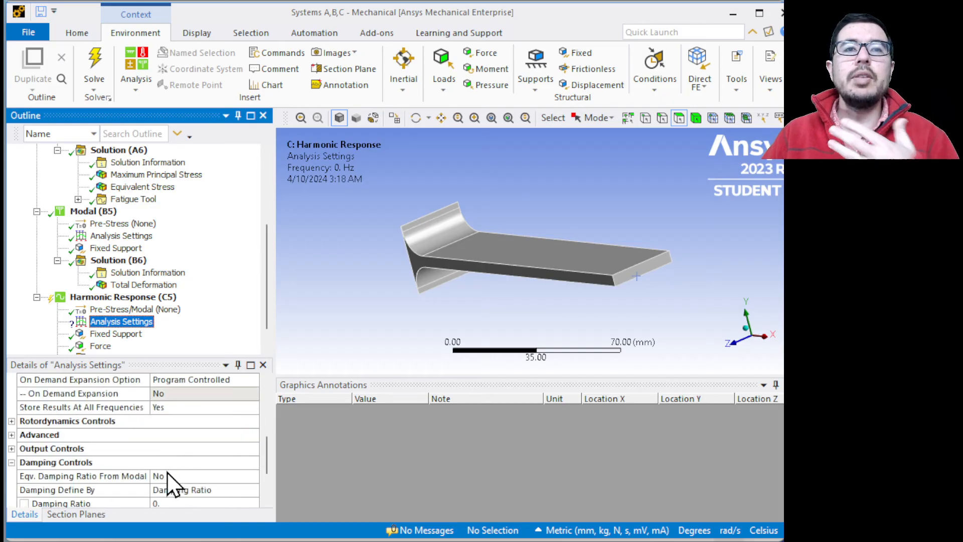
scroll(171, 483, "down", 2)
scroll(167, 475, "up", 4)
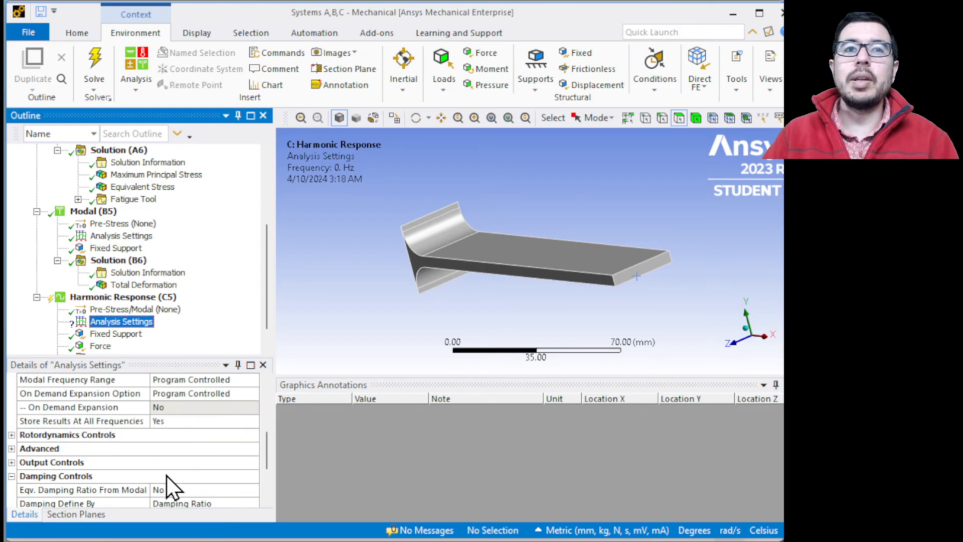
scroll(167, 475, "up", 2)
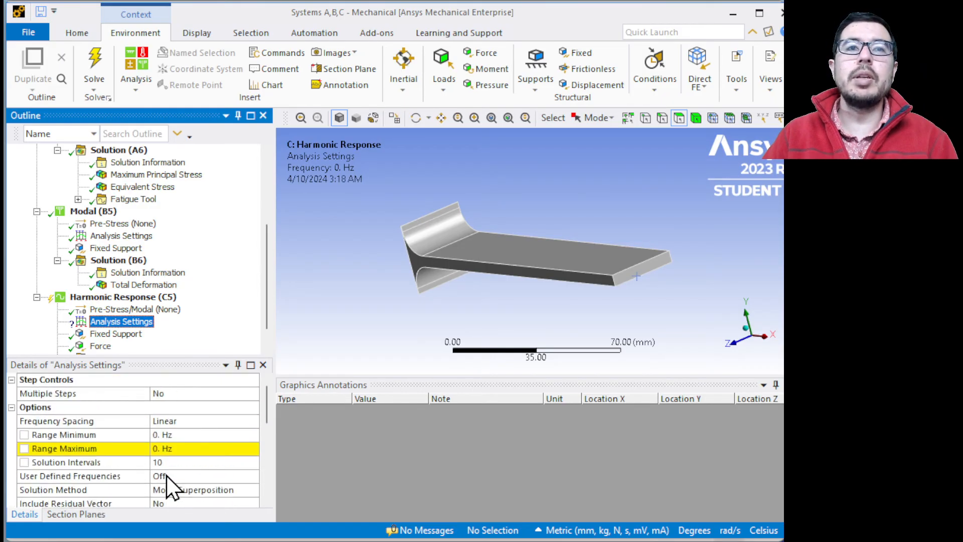
Set the harmonic frequency range from 190 Hz to 210 Hz with 3 solution intervals.
left_click(186, 434)
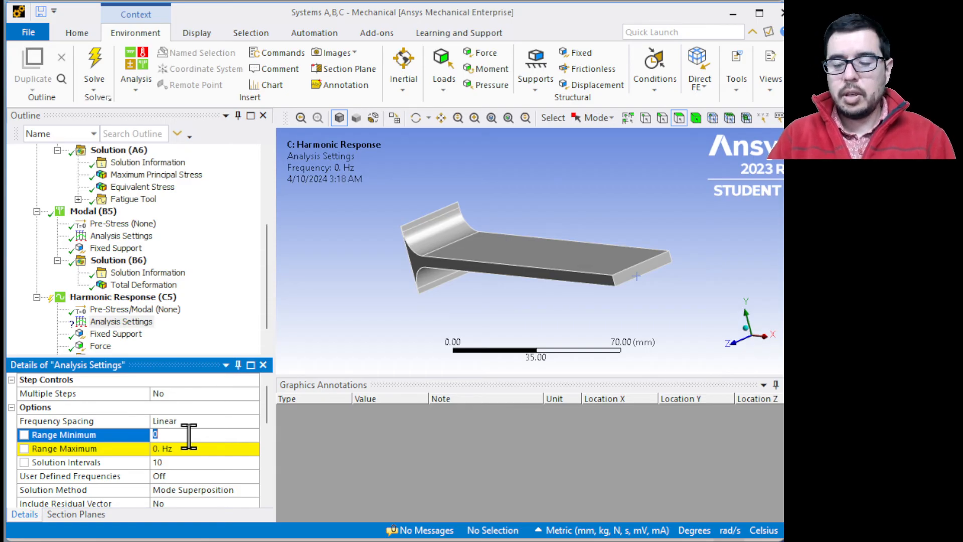
type("190")
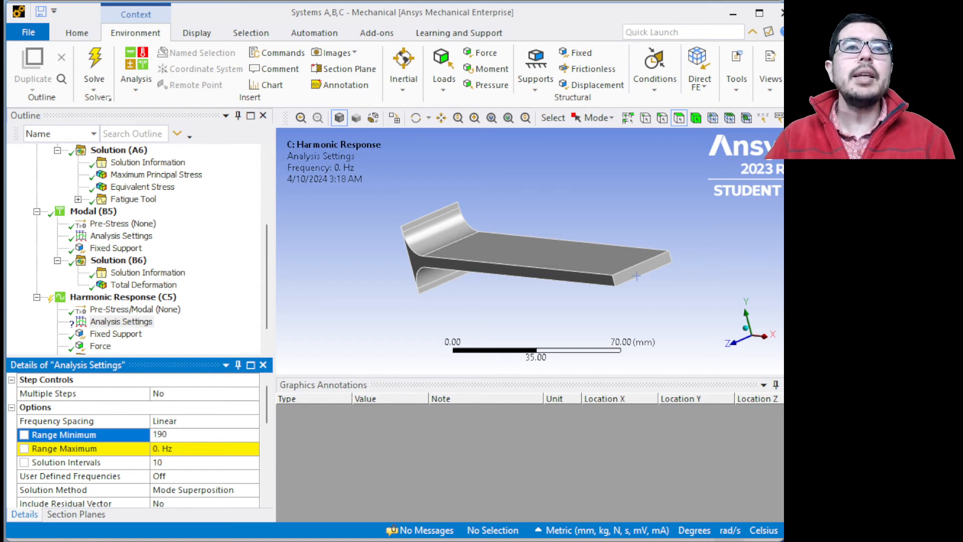
left_click(190, 447)
type("210")
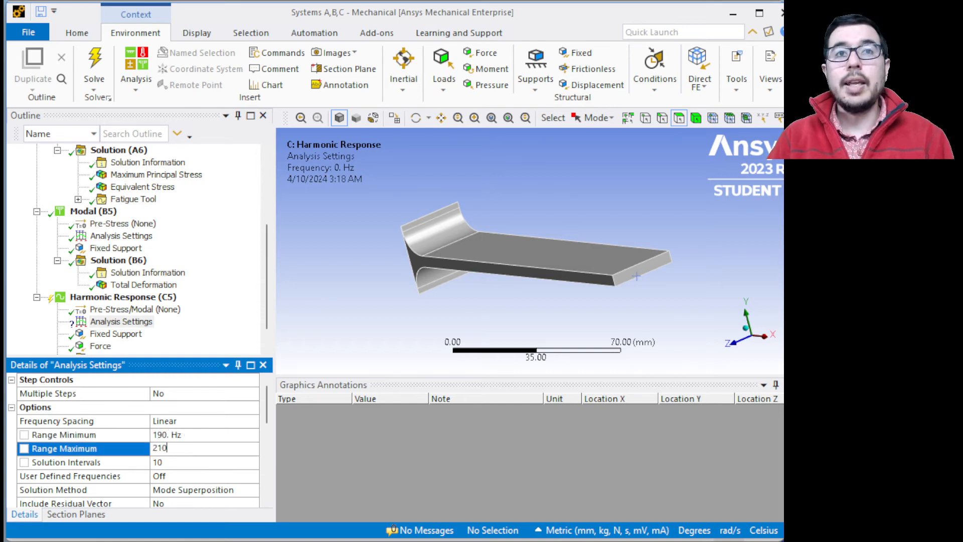
left_click(194, 464)
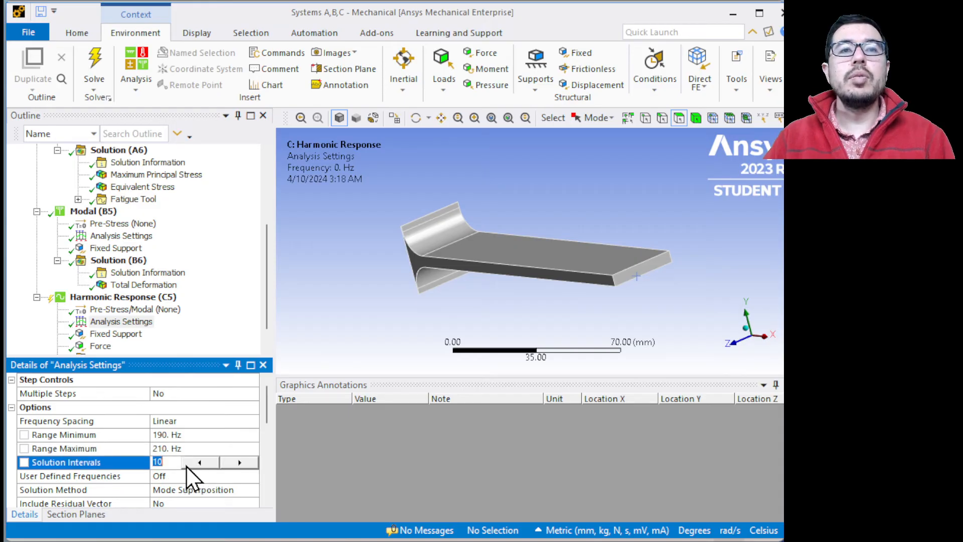
type("5")
left_click(195, 465)
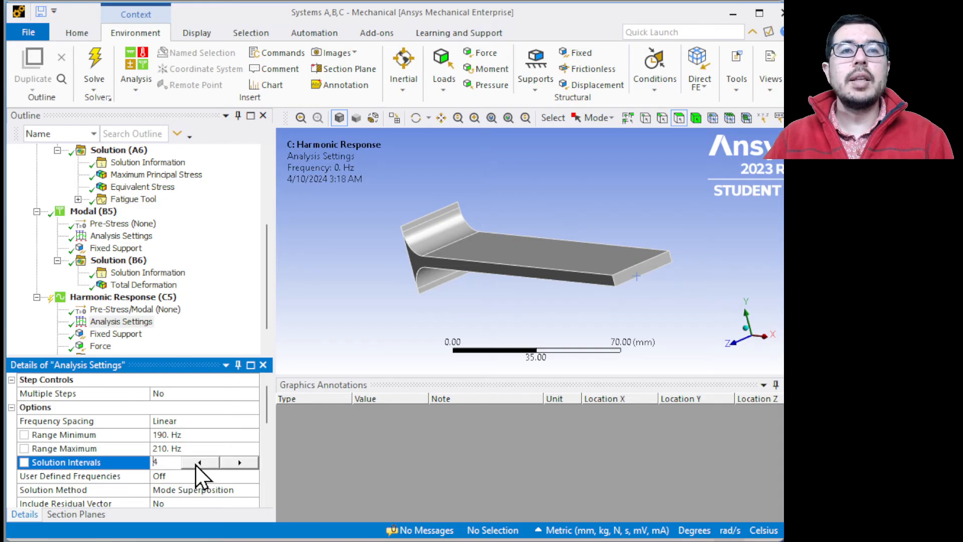
left_click(205, 408)
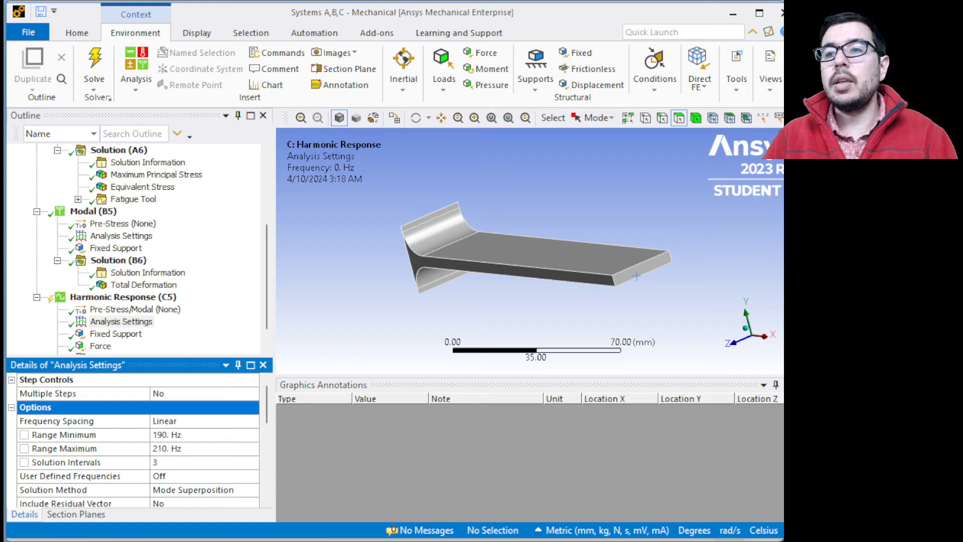
Consult the magnitude and phase plot in the Figure 2 window, and set the Harmonic Response analysis's damping ratio to 0.01.
key("alt+Tab")
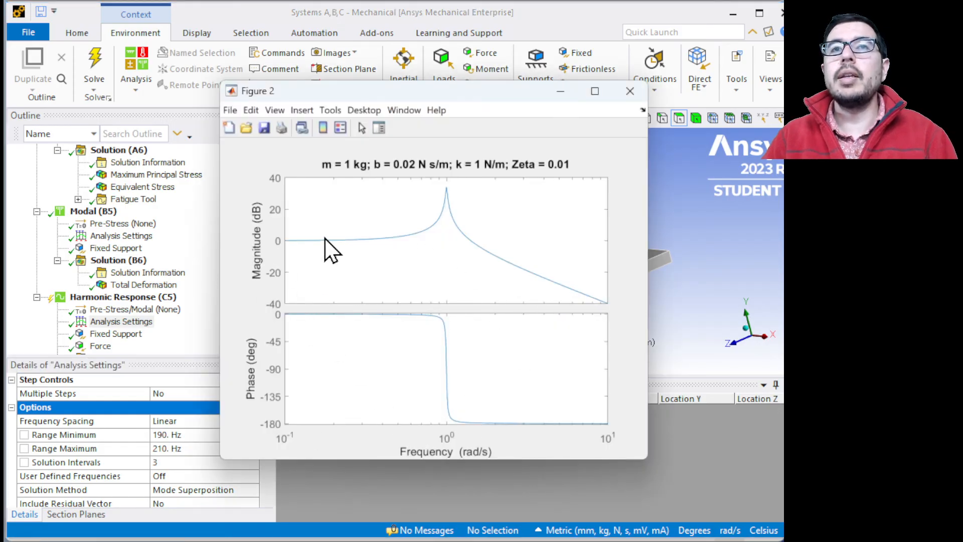
left_click(561, 91)
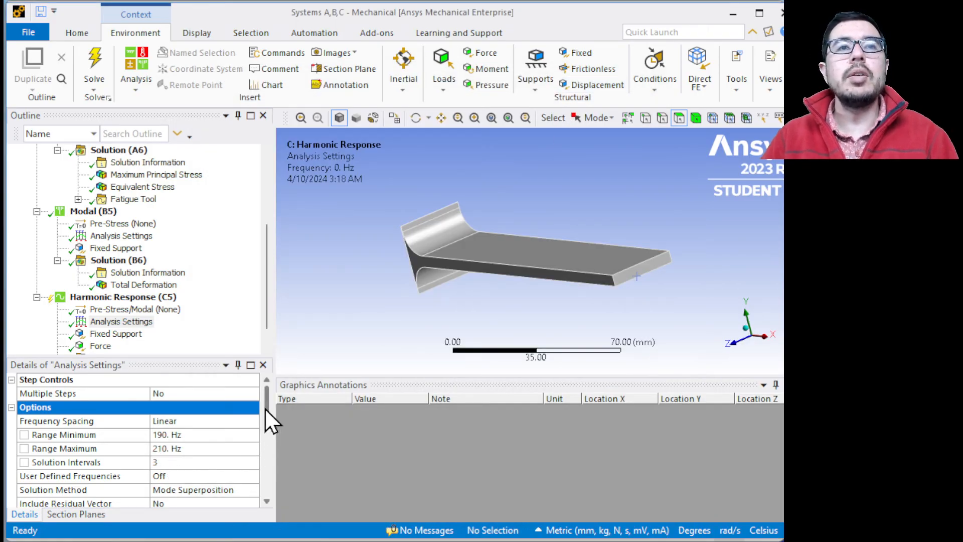
left_click_drag(265, 408, 261, 462)
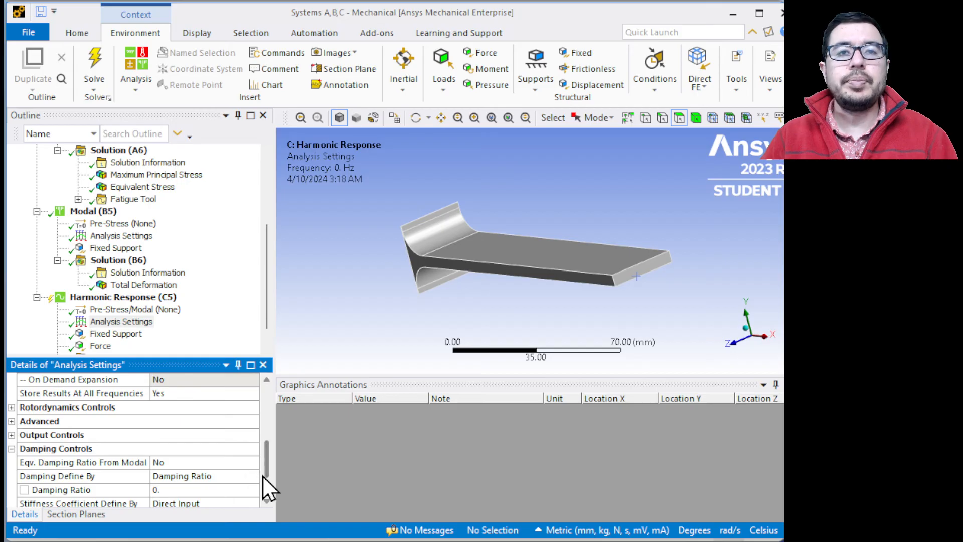
scroll(266, 475, "down", 1)
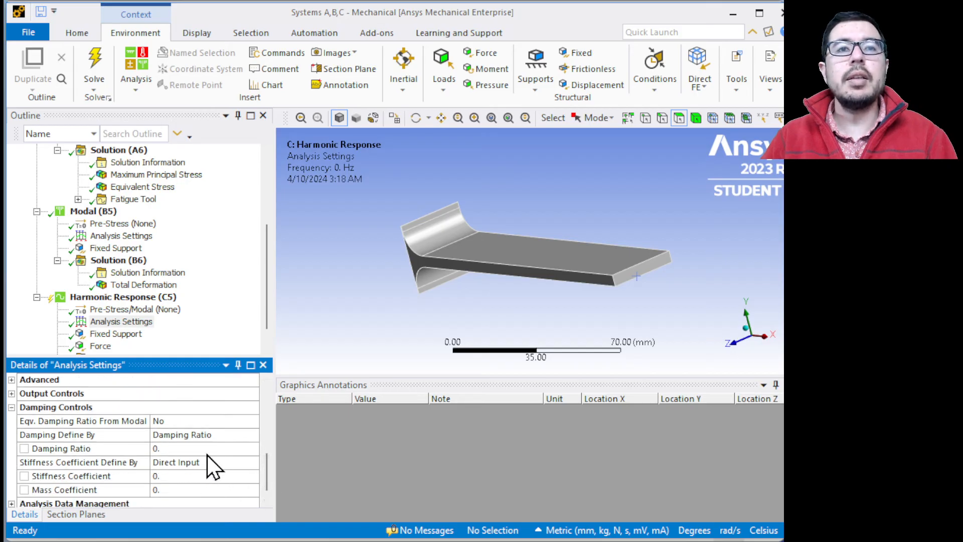
left_click(206, 448)
type("01")
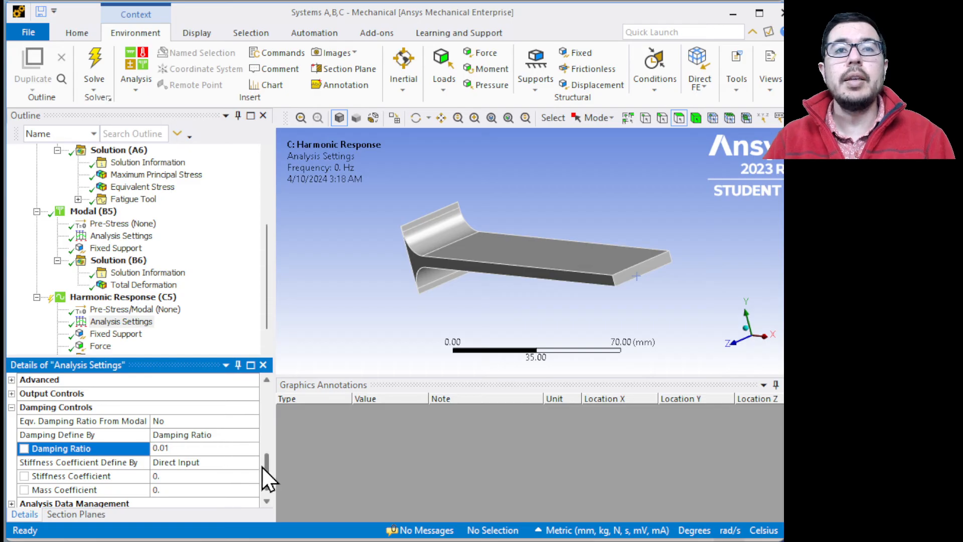
scroll(191, 482, "up", 1)
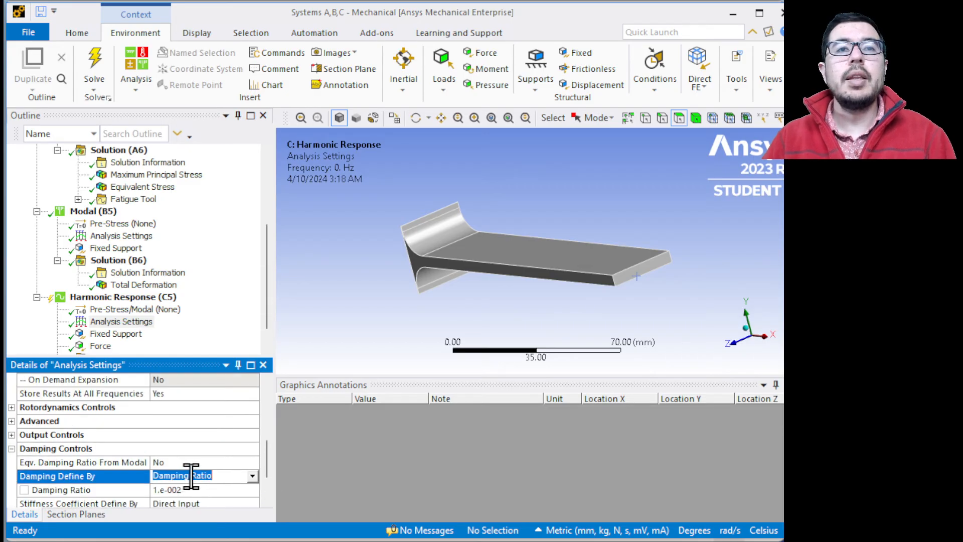
mouse_move(265, 464)
left_mouse_down()
mouse_move(265, 414)
mouse_move(254, 469)
left_mouse_up()
left_click(12, 435)
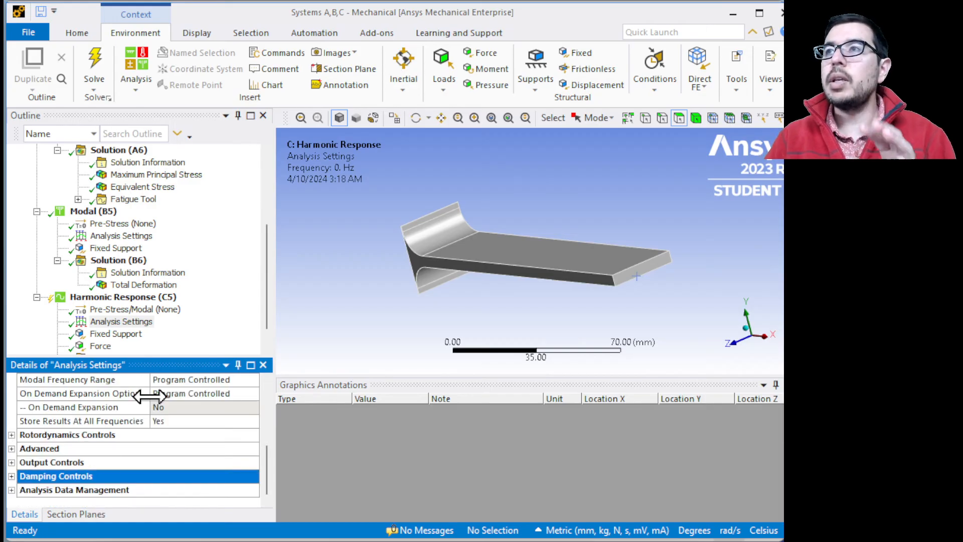
scroll(247, 470, "up", 5)
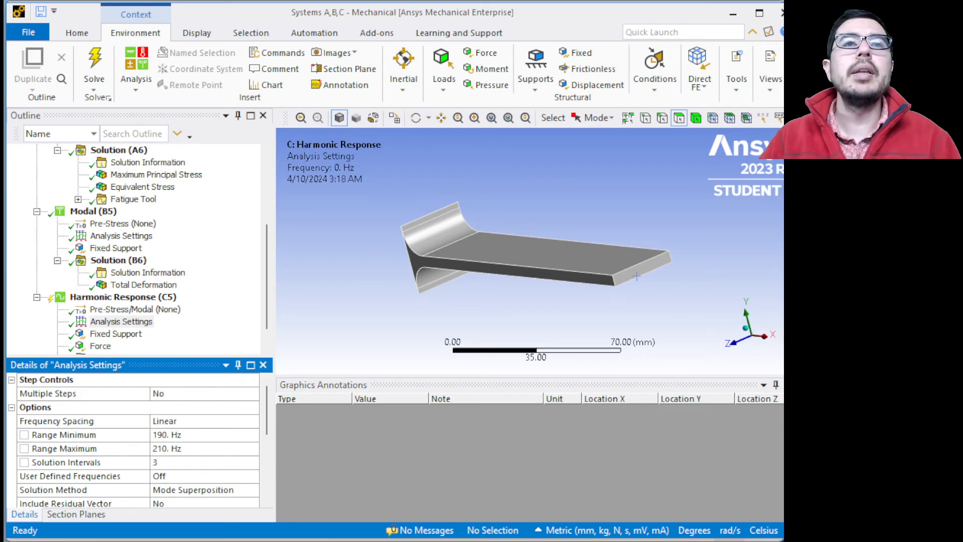
Insert an Equivalent (von-Mises) stress result under the Harmonic Response solution.
left_click_drag(267, 426, 279, 409)
left_click(269, 319)
left_click_drag(269, 319, 269, 359)
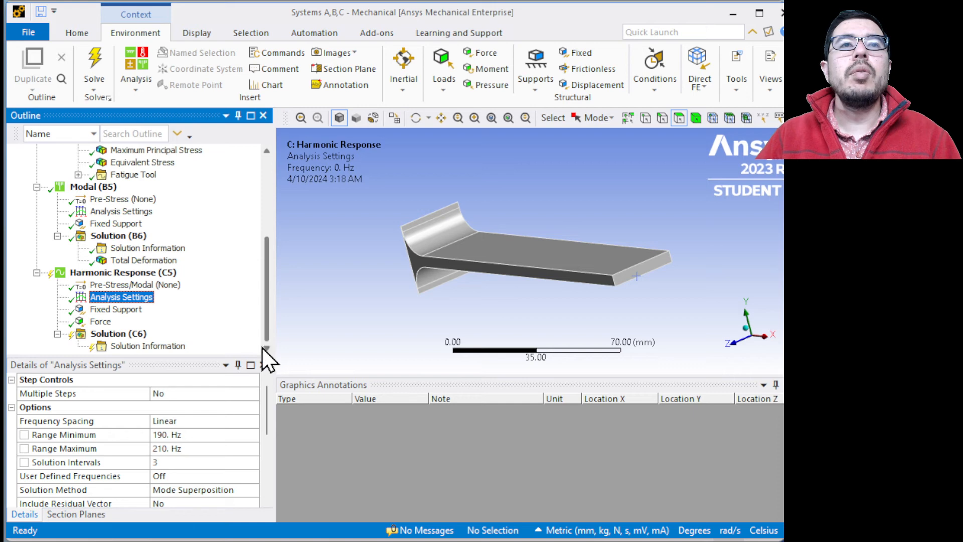
right_click(114, 335)
mouse_move(163, 347)
mouse_move(328, 370)
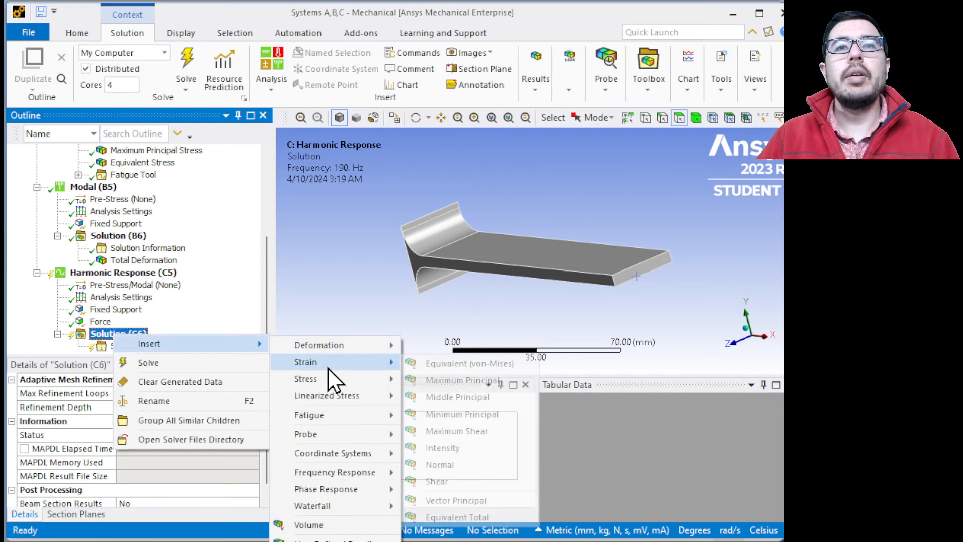
left_click(449, 384)
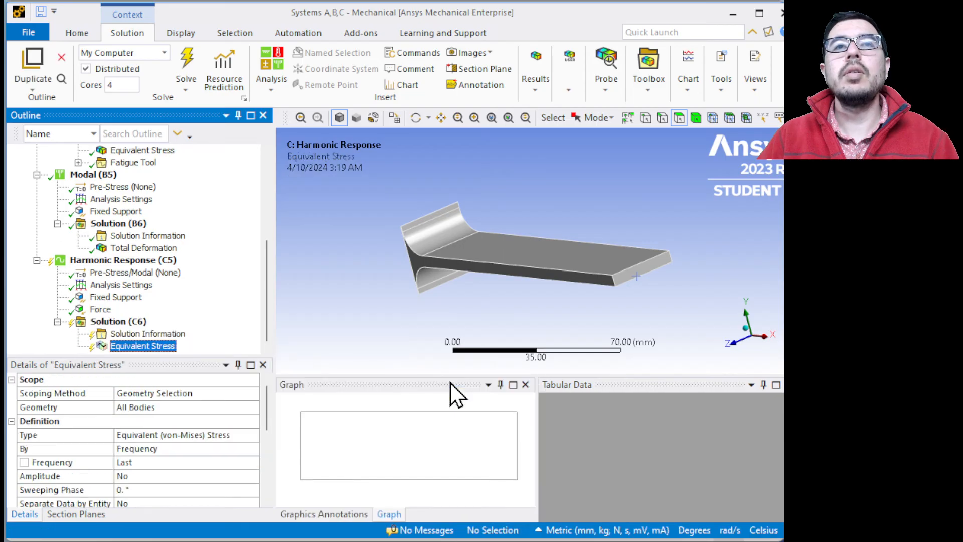
Insert a Maximum Principal stress result under the Harmonic Response solution.
left_click(149, 334)
right_click(149, 335)
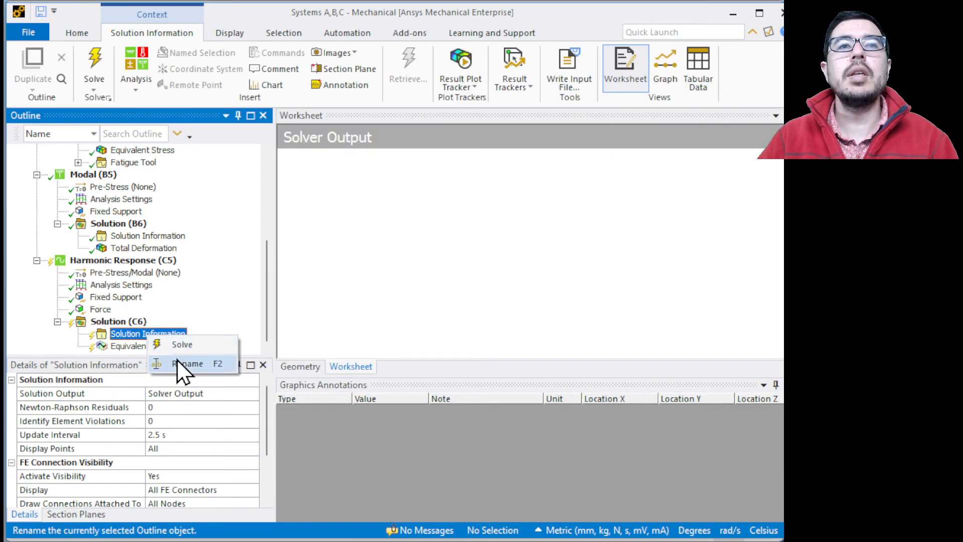
right_click(122, 333)
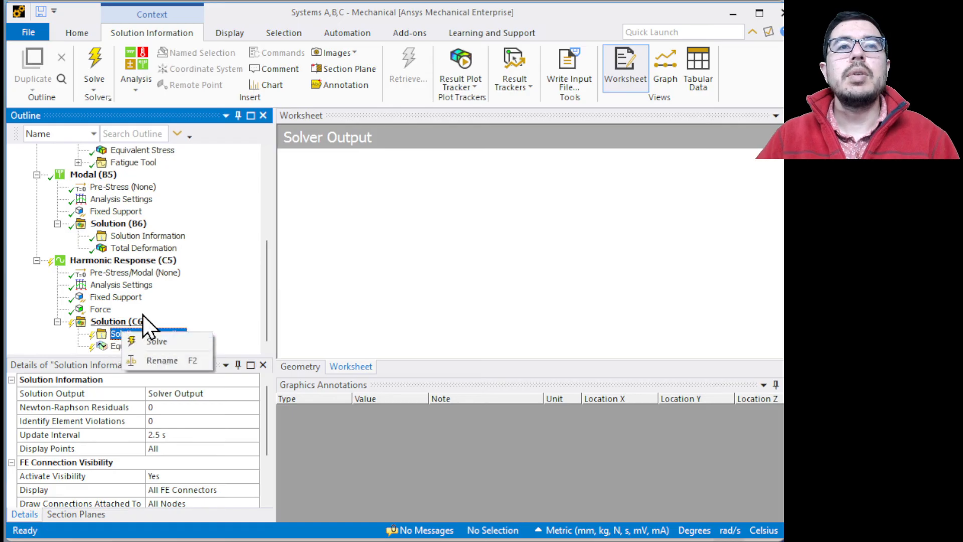
left_click(126, 322)
right_click(129, 324)
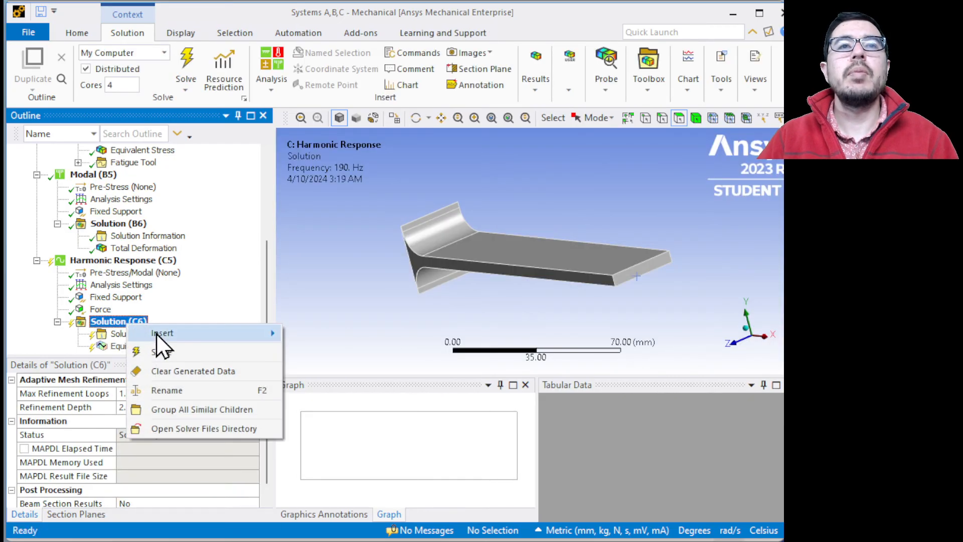
mouse_move(158, 333)
mouse_move(363, 371)
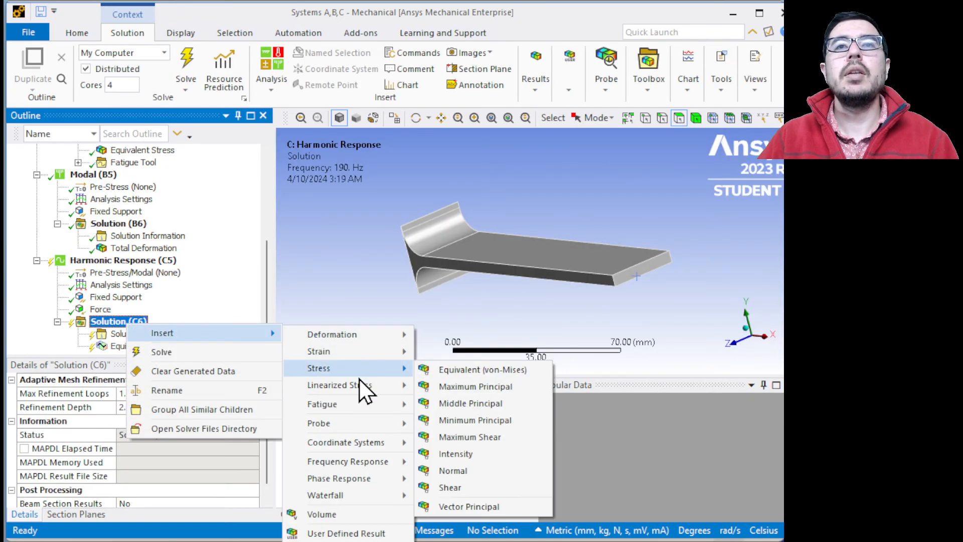
left_click(458, 393)
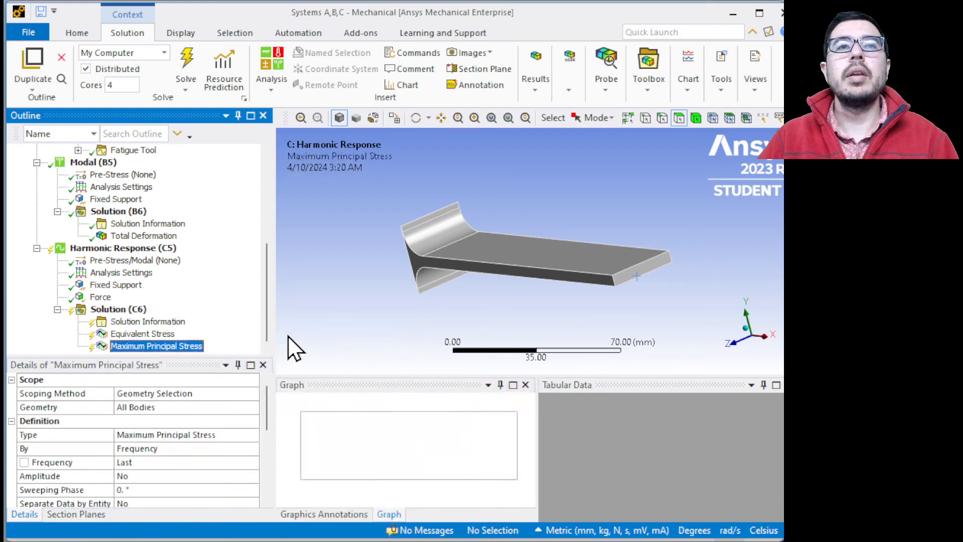
Solve the Harmonic Response analysis.
left_click(95, 251)
right_click(94, 250)
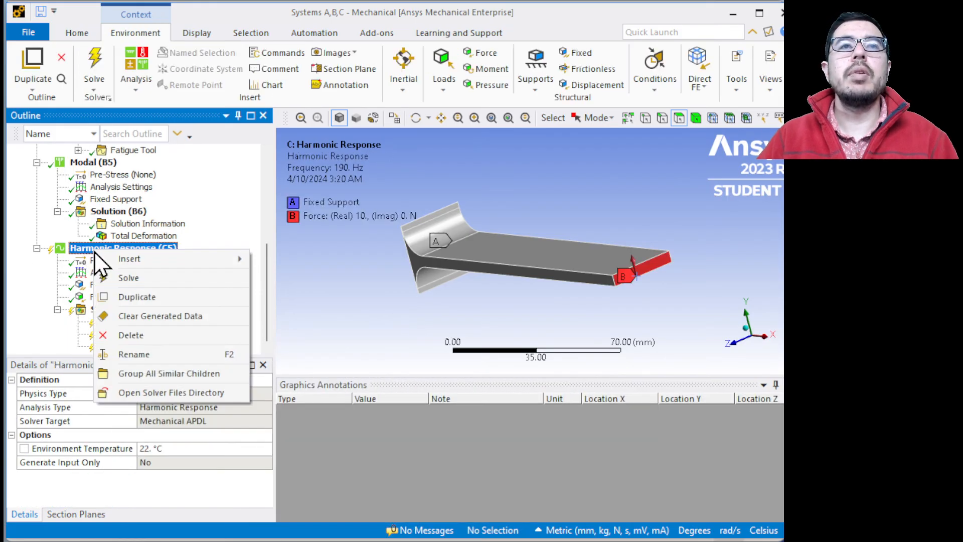
key("Escape")
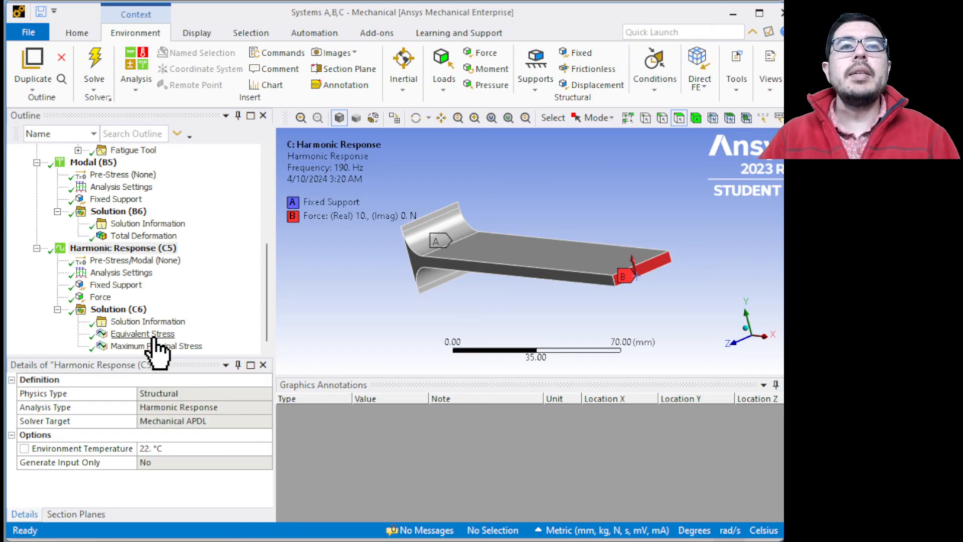
Open the harmonic Equivalent Stress result and retrieve it for the first frequency set, 196.67 Hz.
left_click(143, 334)
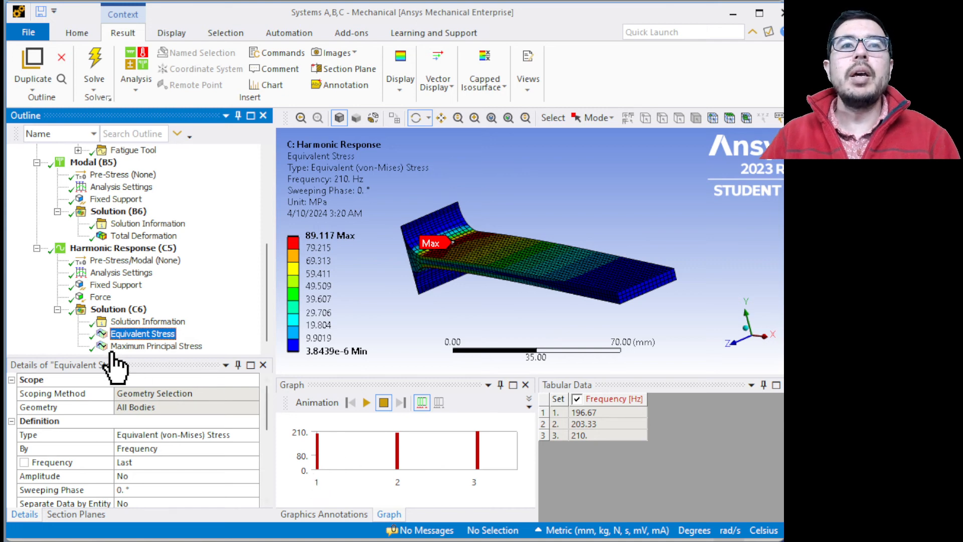
left_click(318, 461)
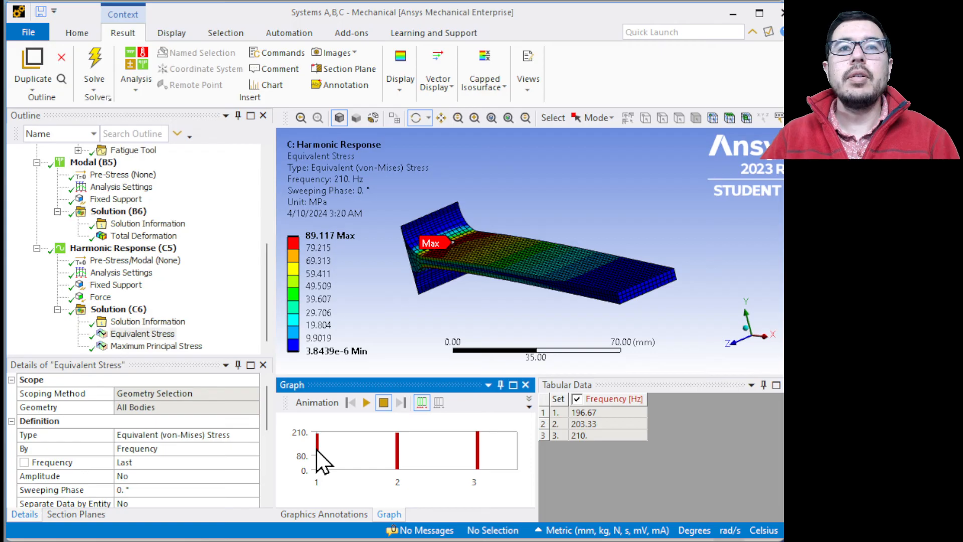
right_click(317, 449)
left_click(317, 433)
left_click(318, 444)
right_click(321, 446)
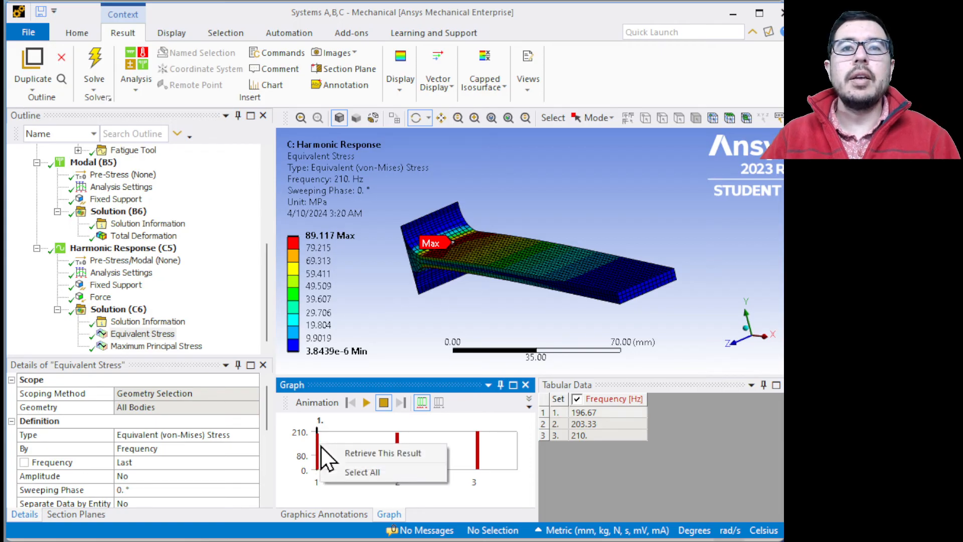
left_click(352, 456)
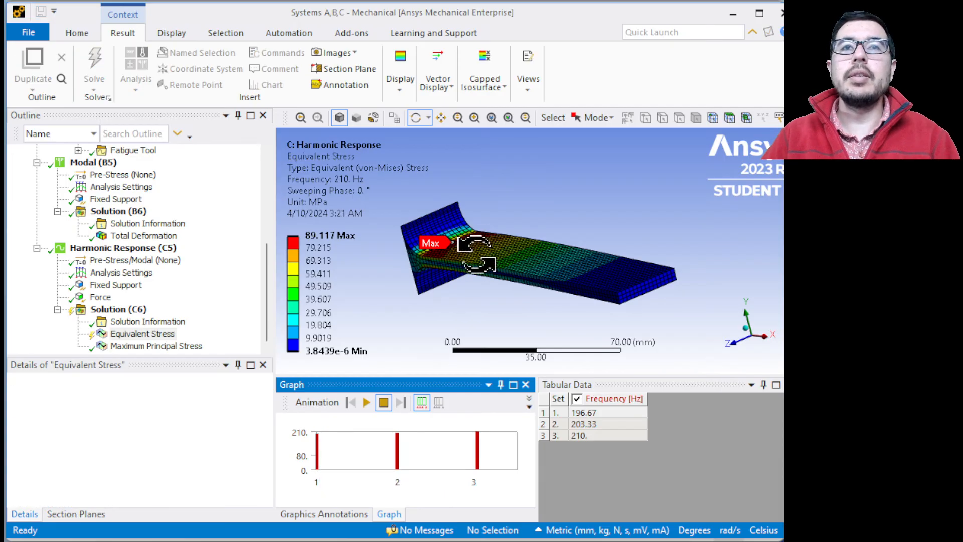
Retrieve the harmonic Equivalent Stress result for the second frequency set, 203.33 Hz.
right_click(462, 294)
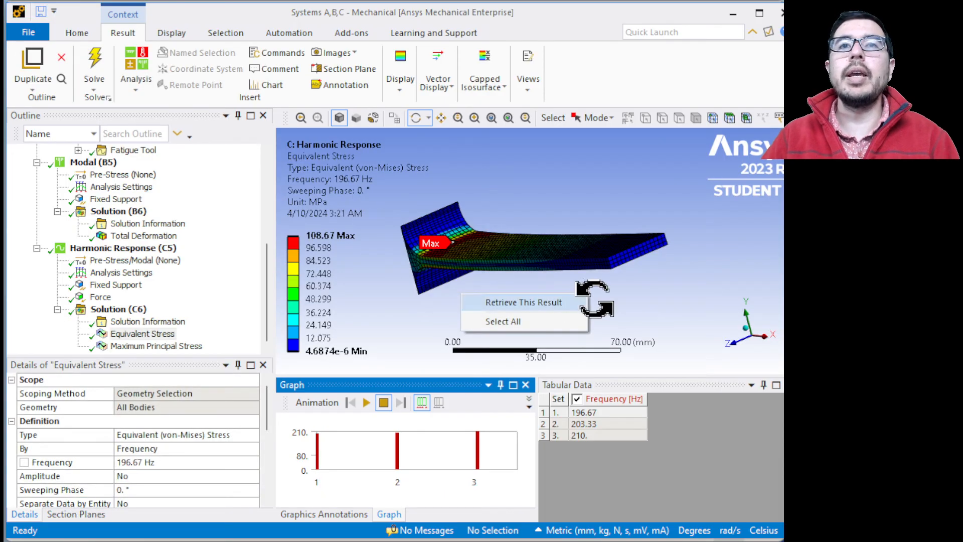
left_click(645, 284)
mouse_move(645, 284)
left_mouse_down()
mouse_move(666, 279)
mouse_move(645, 323)
mouse_move(701, 298)
mouse_move(638, 276)
mouse_move(646, 296)
mouse_move(655, 284)
mouse_move(645, 287)
left_mouse_up()
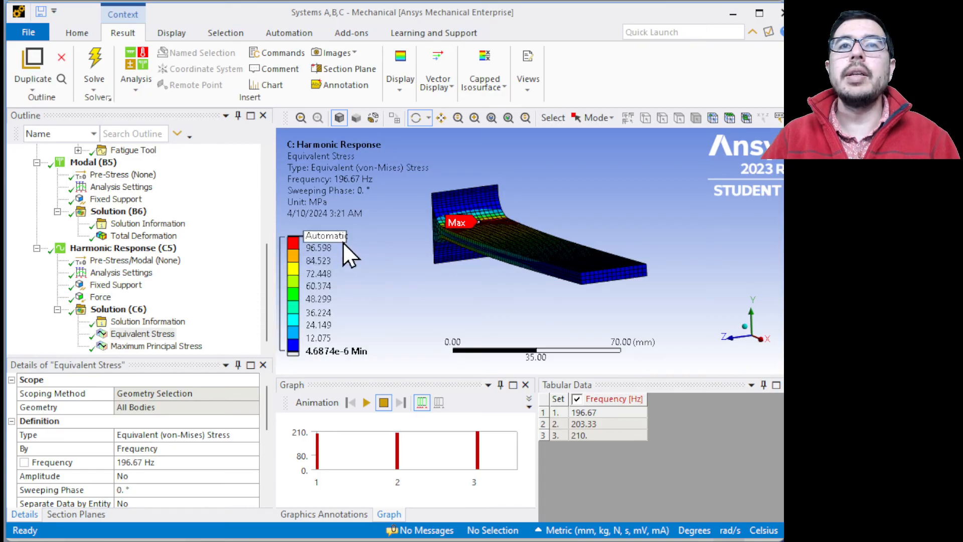
left_click(400, 444)
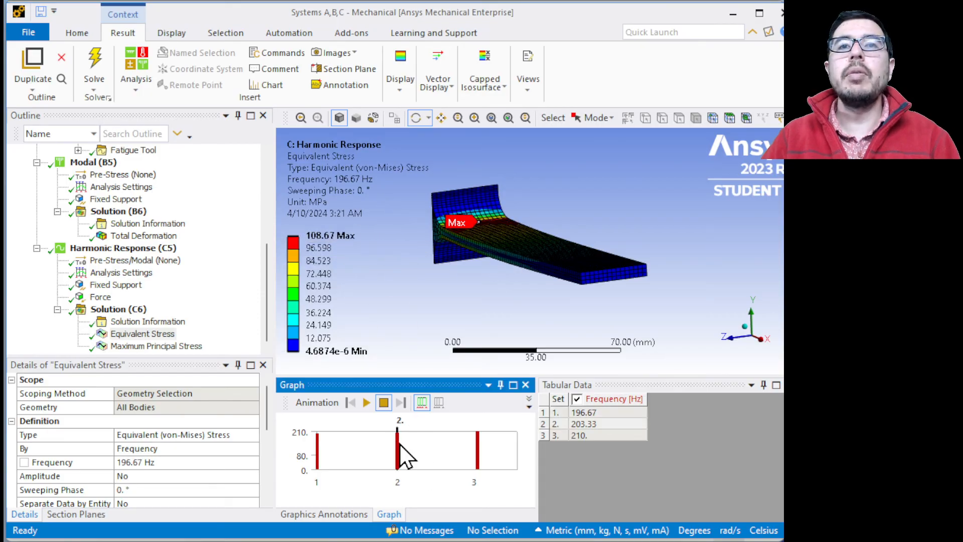
right_click(400, 444)
left_click(419, 447)
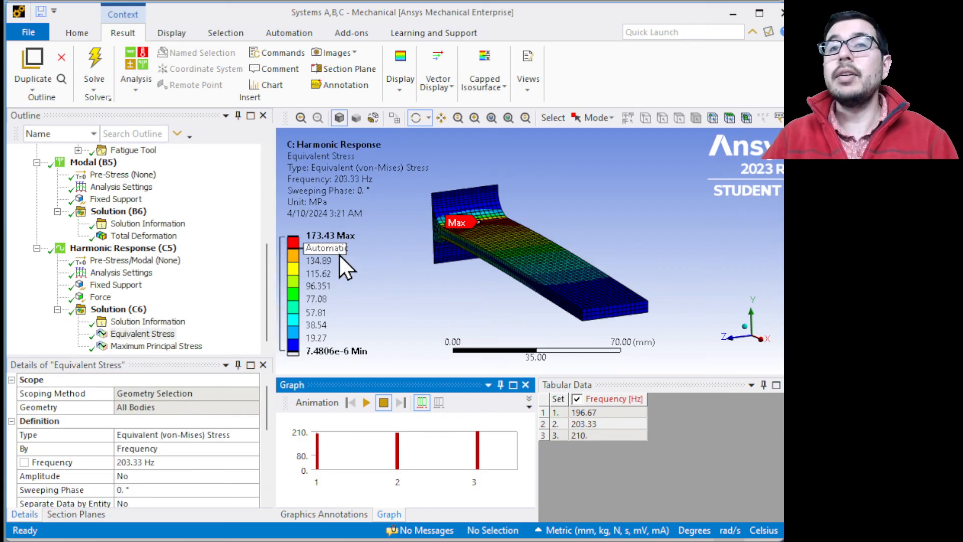
Retrieve the harmonic Equivalent Stress result for the third frequency set, 210 Hz, and check its stress legend.
right_click(478, 444)
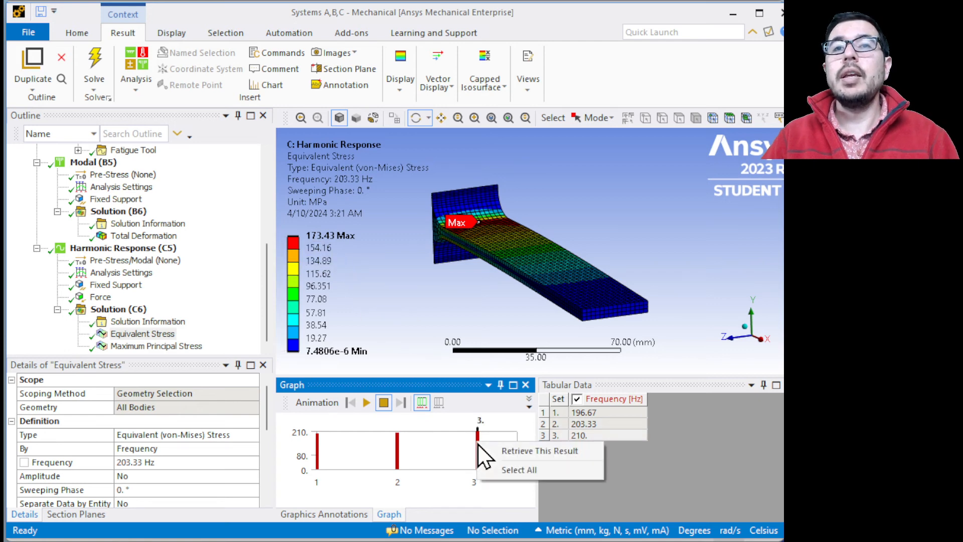
left_click(511, 452)
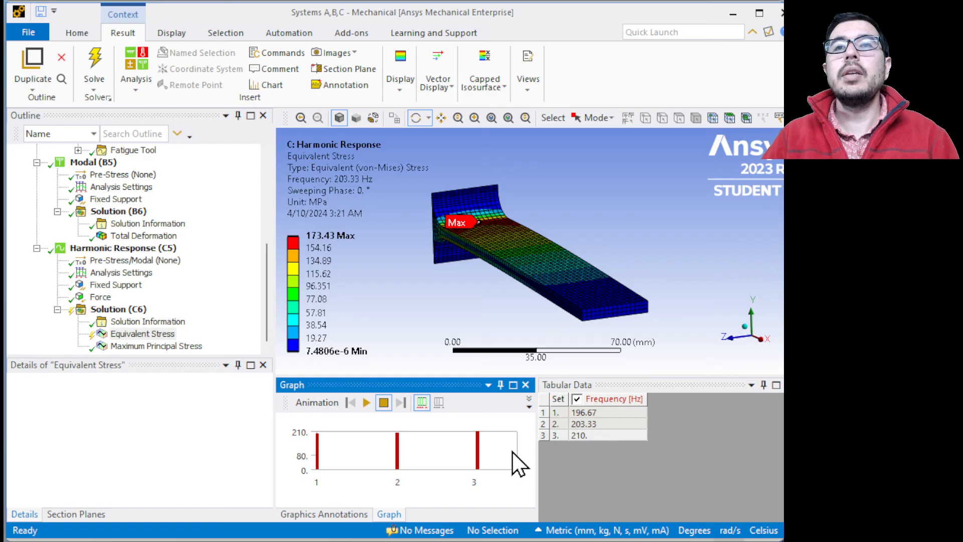
mouse_move(344, 274)
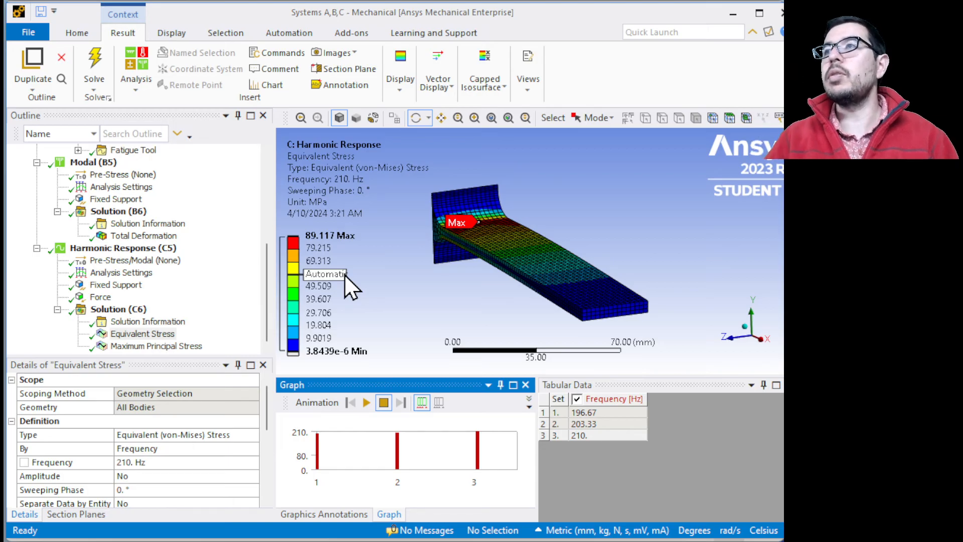
mouse_move(320, 357)
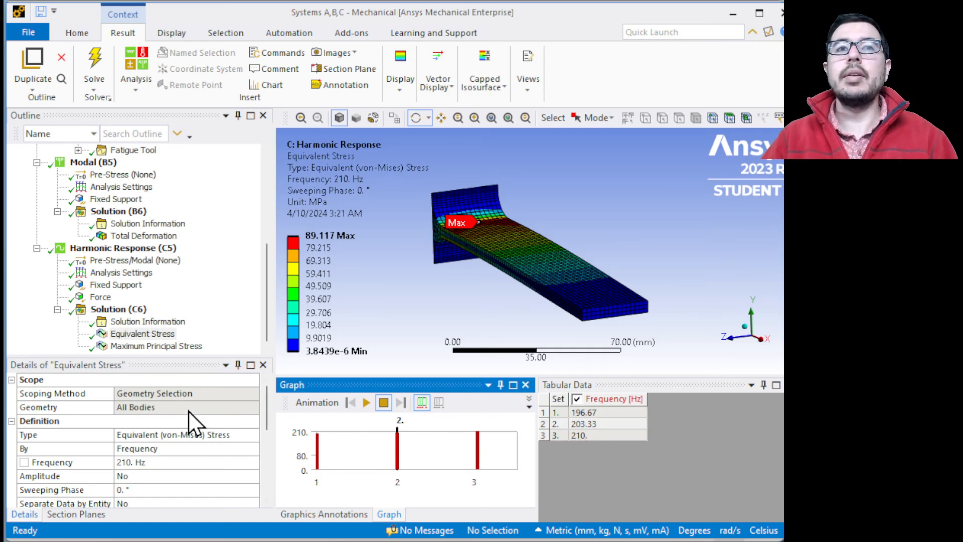
Check the harmonic Analysis Settings and insert a Fatigue Tool under the Harmonic Response solution.
left_click(108, 273)
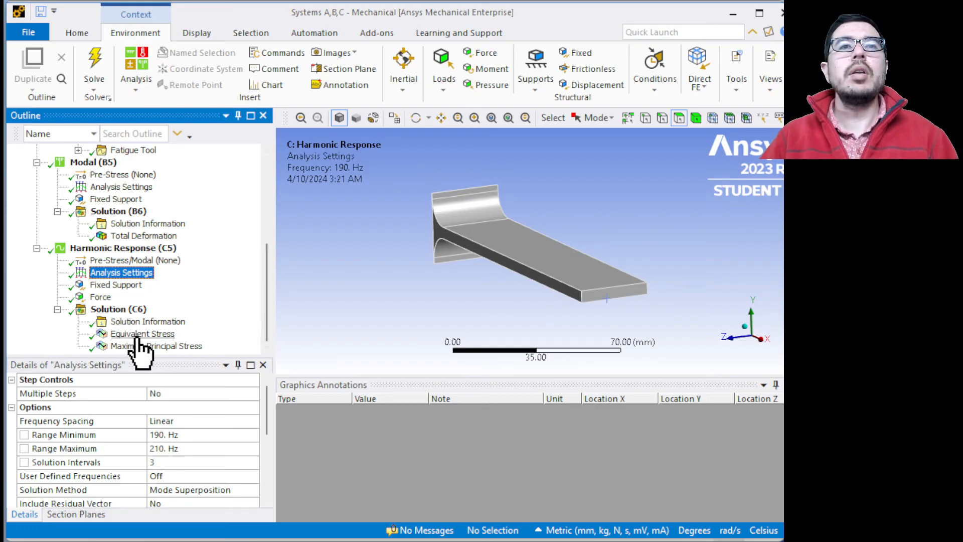
left_click(120, 310)
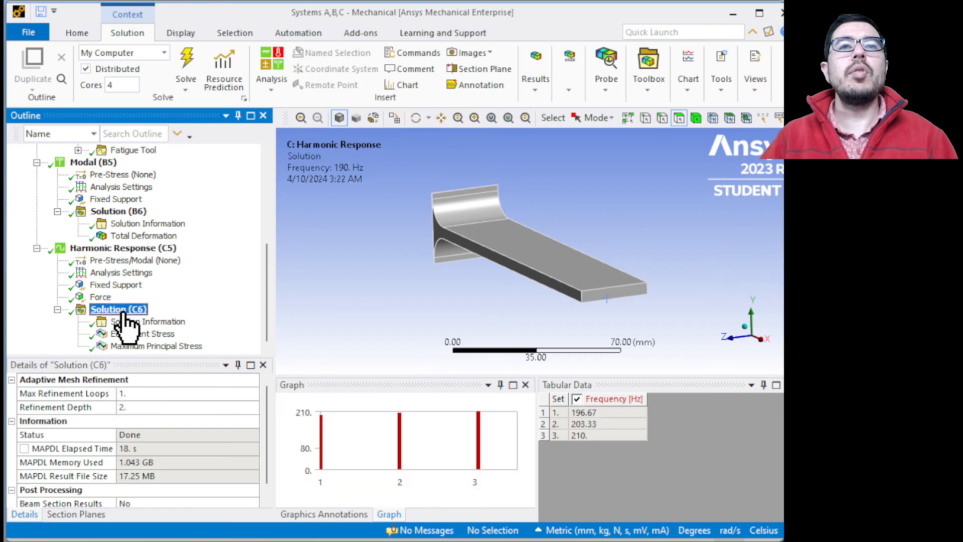
right_click(123, 313)
mouse_move(161, 324)
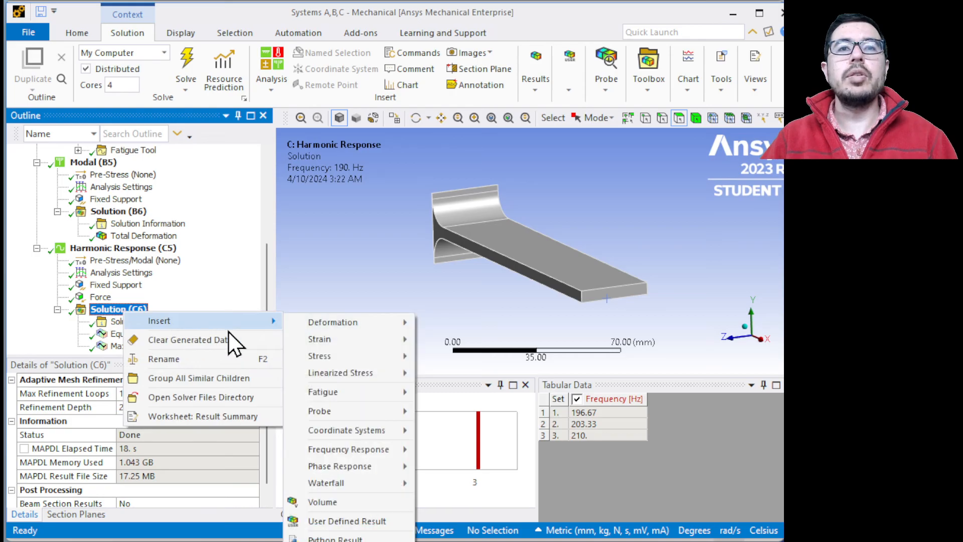
mouse_move(324, 394)
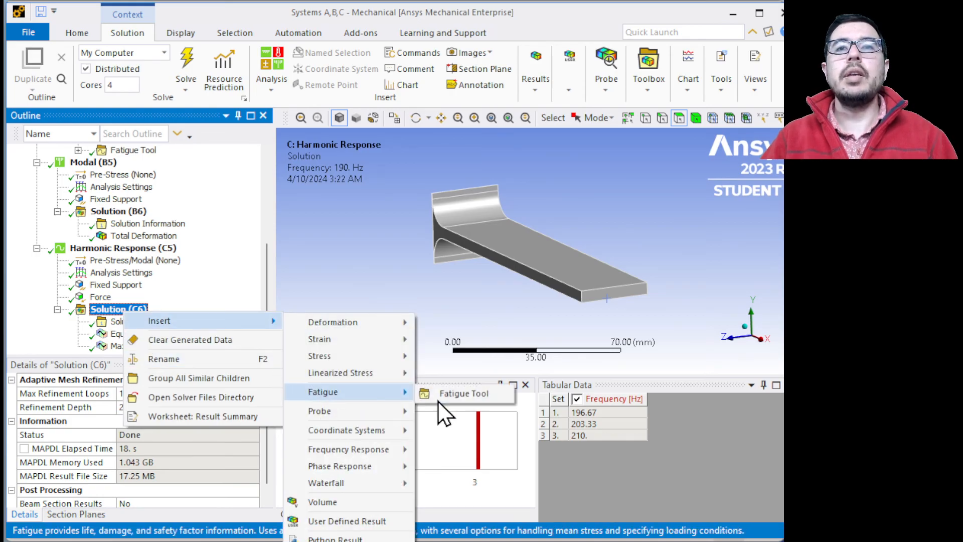
left_click(457, 395)
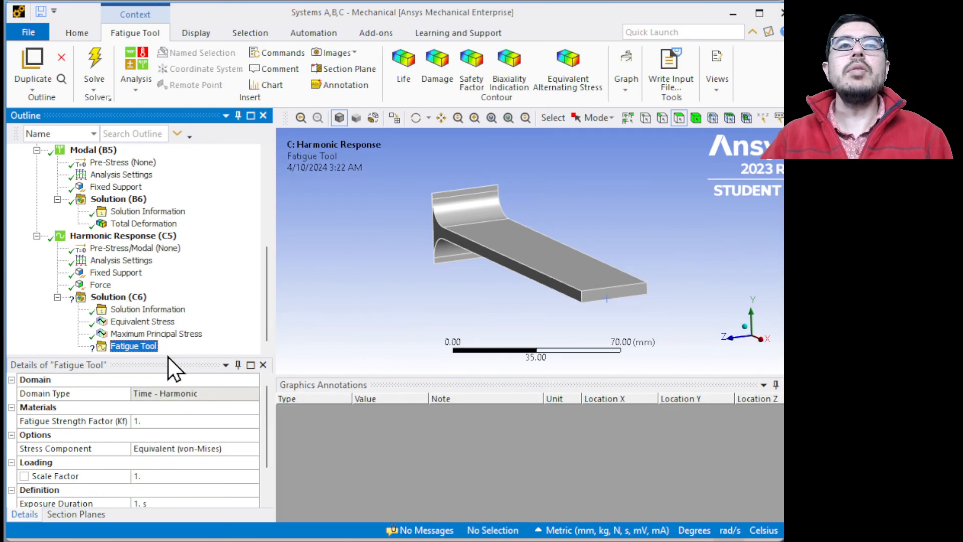
Insert a Life result under the harmonic Fatigue Tool and evaluate all results.
right_click(146, 351)
mouse_move(179, 360)
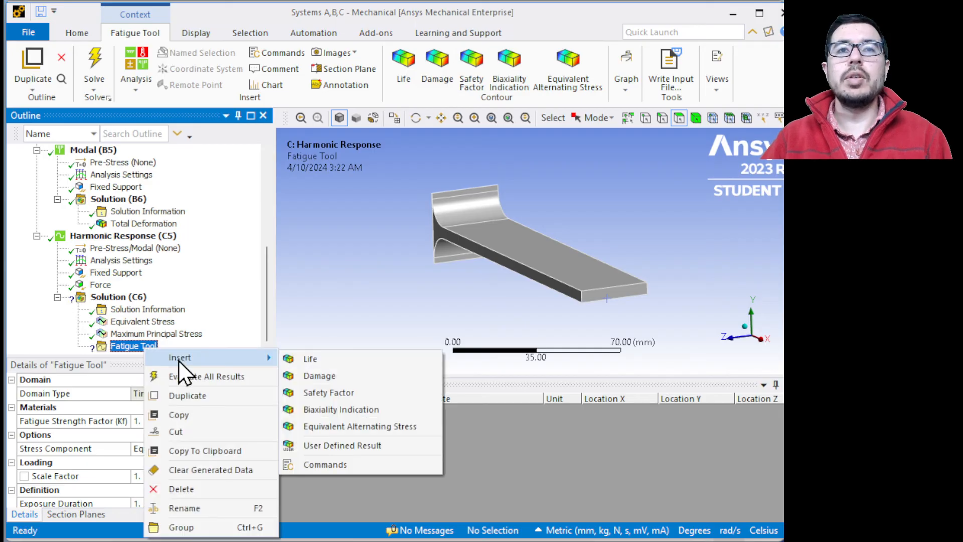
left_click(292, 366)
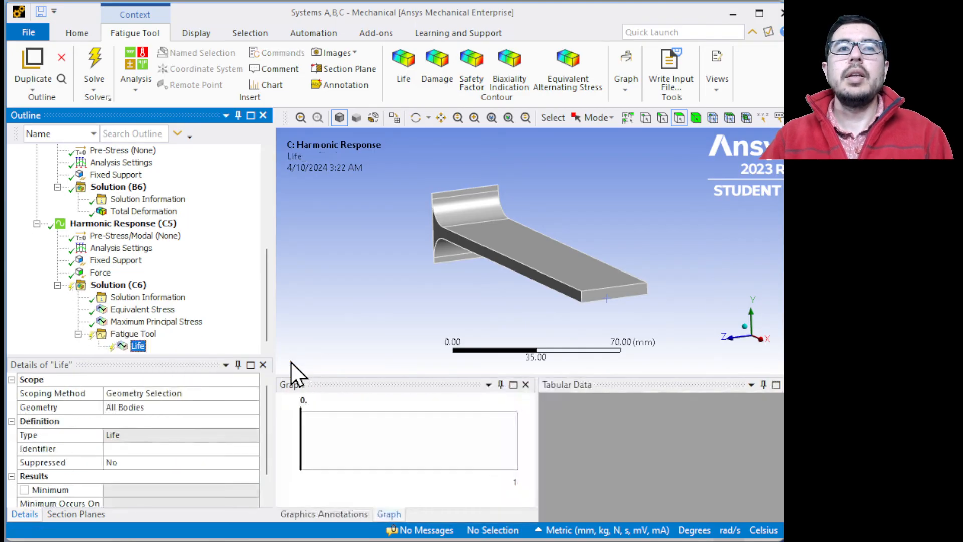
right_click(137, 352)
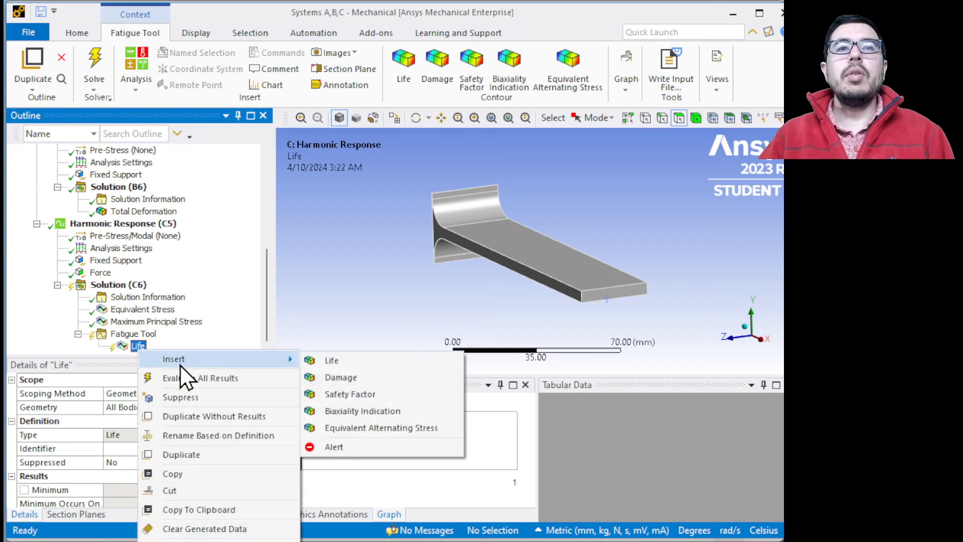
left_click(189, 379)
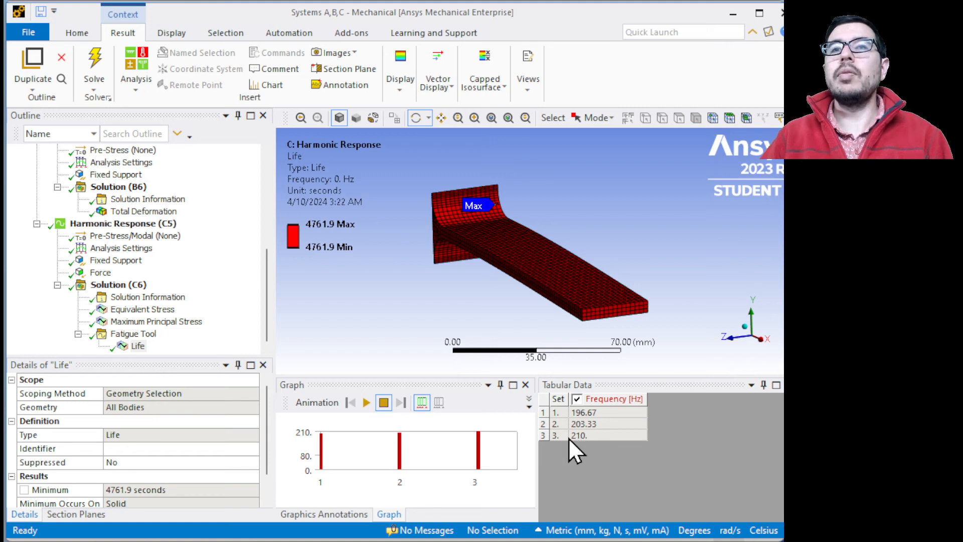
Examine the harmonic Life result together with the Fatigue Tool's exposure duration, frequency selection and frequency settings.
left_click(270, 435)
mouse_move(267, 435)
left_mouse_down()
mouse_move(266, 482)
mouse_move(269, 422)
left_mouse_up()
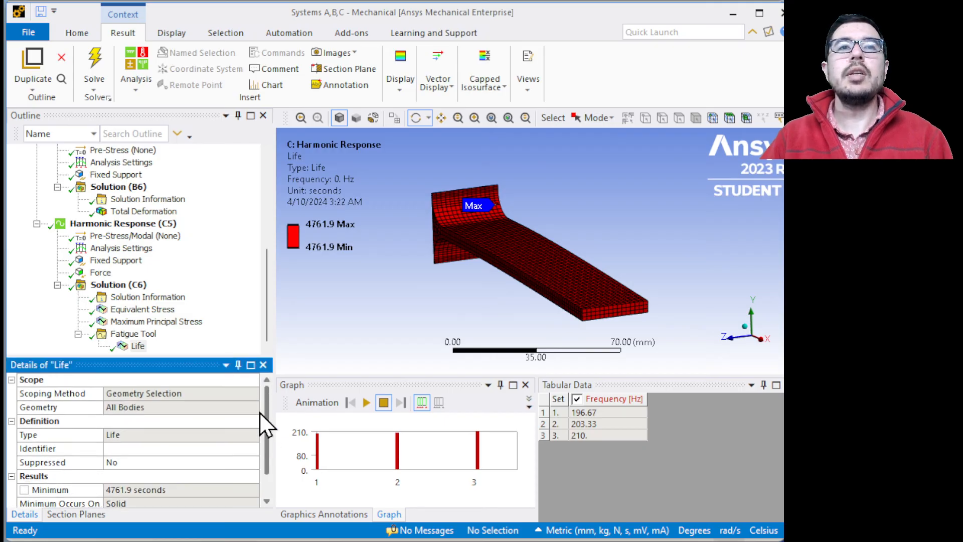
left_click(137, 346)
left_click(149, 334)
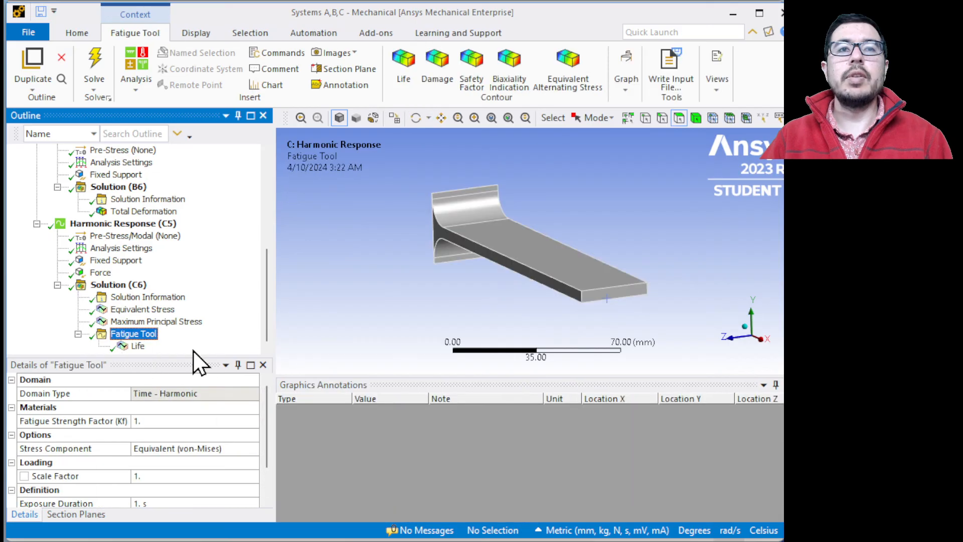
left_click_drag(266, 422, 254, 478)
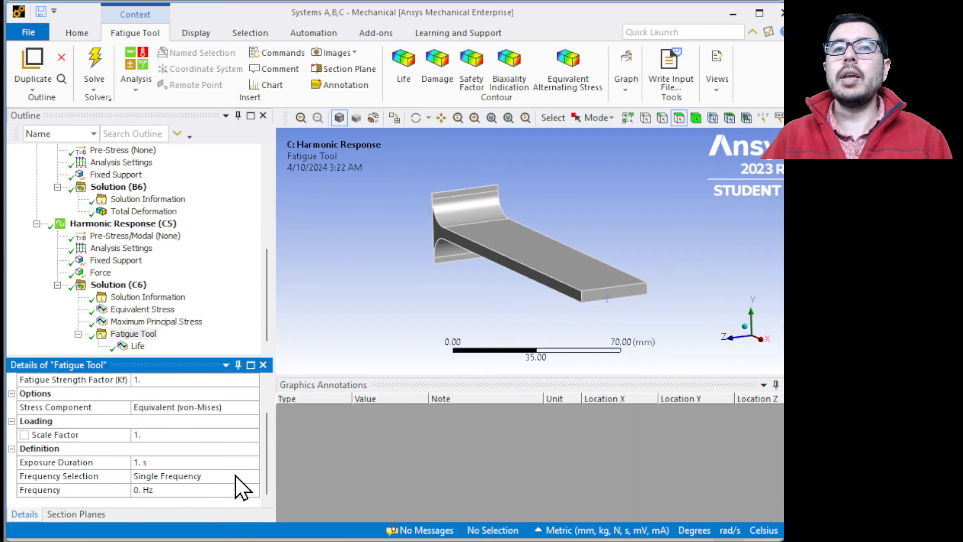
left_click_drag(268, 454, 264, 417)
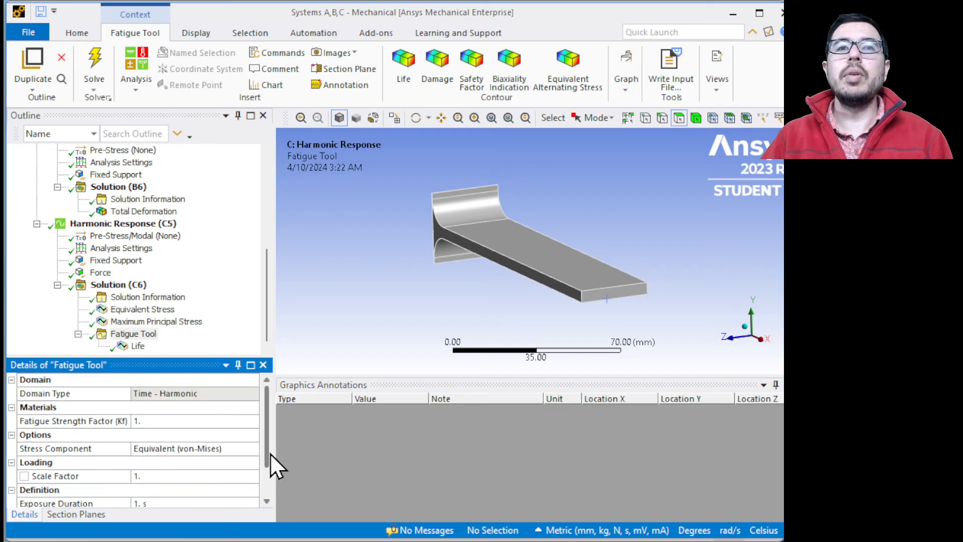
scroll(267, 453, "down", 1)
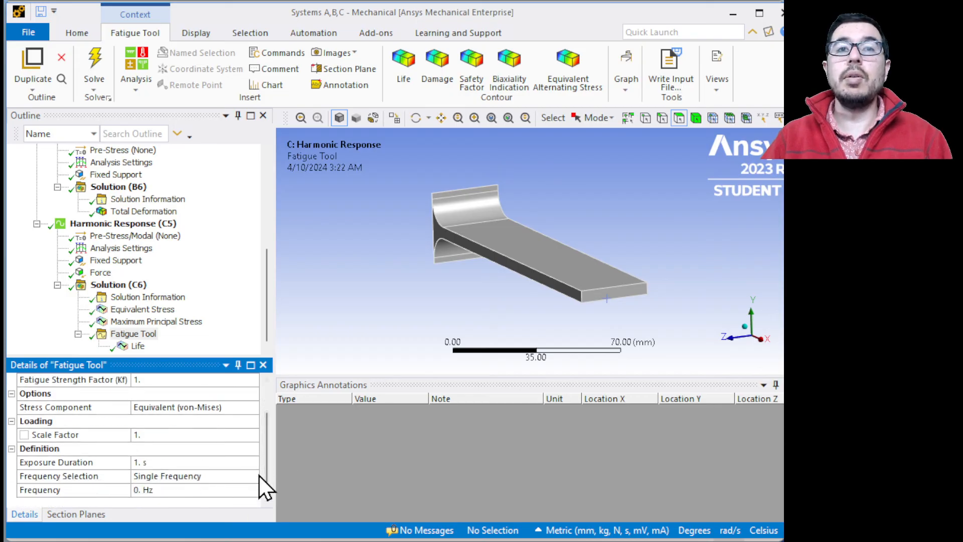
scroll(265, 469, "up", 1)
left_click(131, 347)
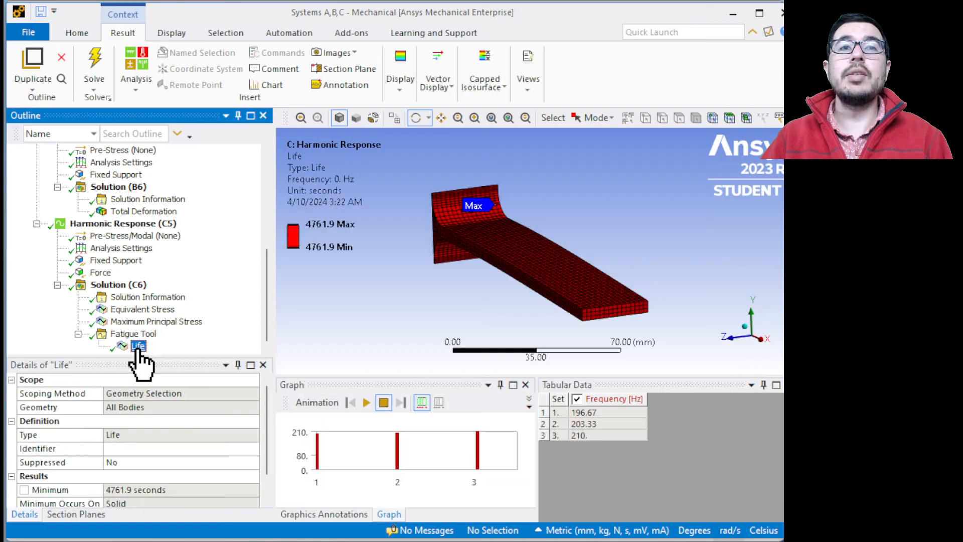
left_click_drag(518, 258, 552, 273)
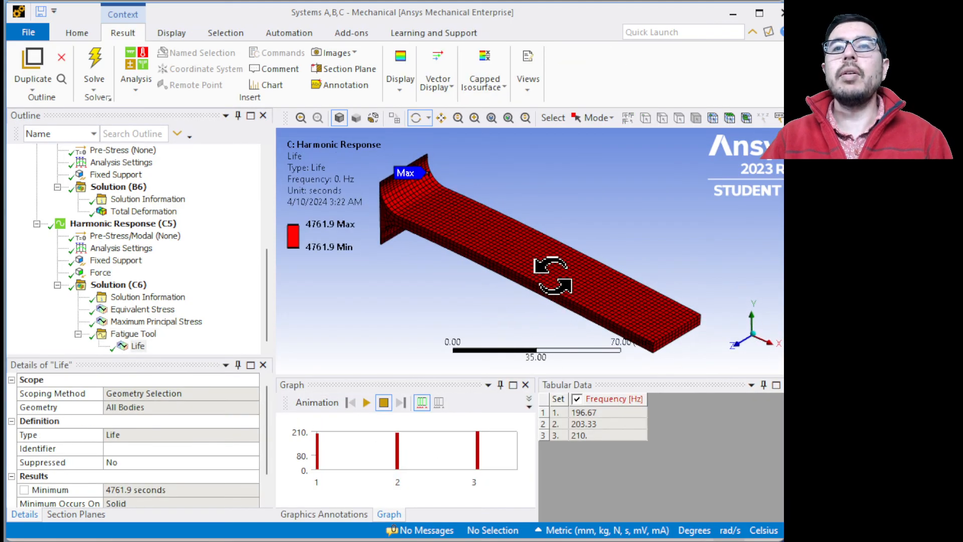
Show the harmonic Equivalent Stress result, switch to the PowerPoint slide show and consult the S-N curve on the Cantilevered Beam slide.
left_click(145, 310)
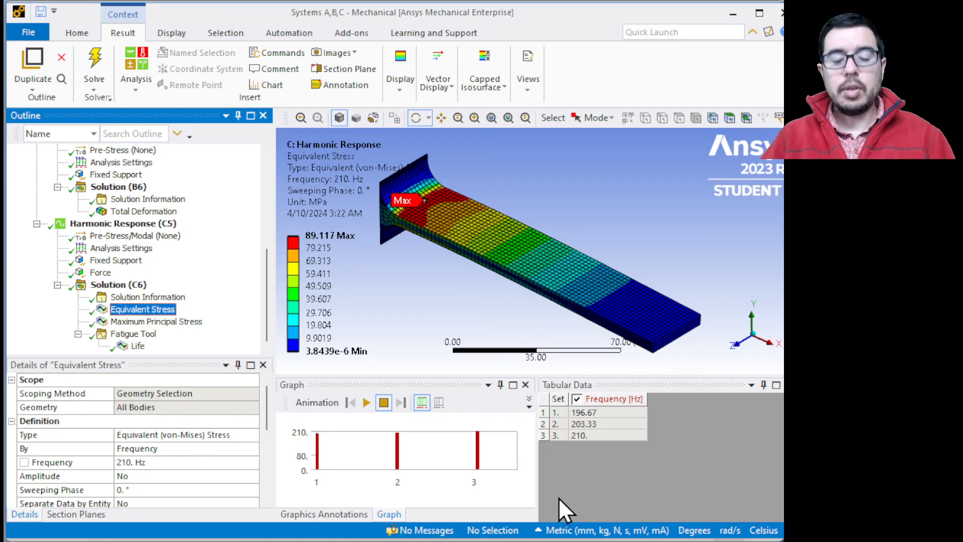
key("super+Tab")
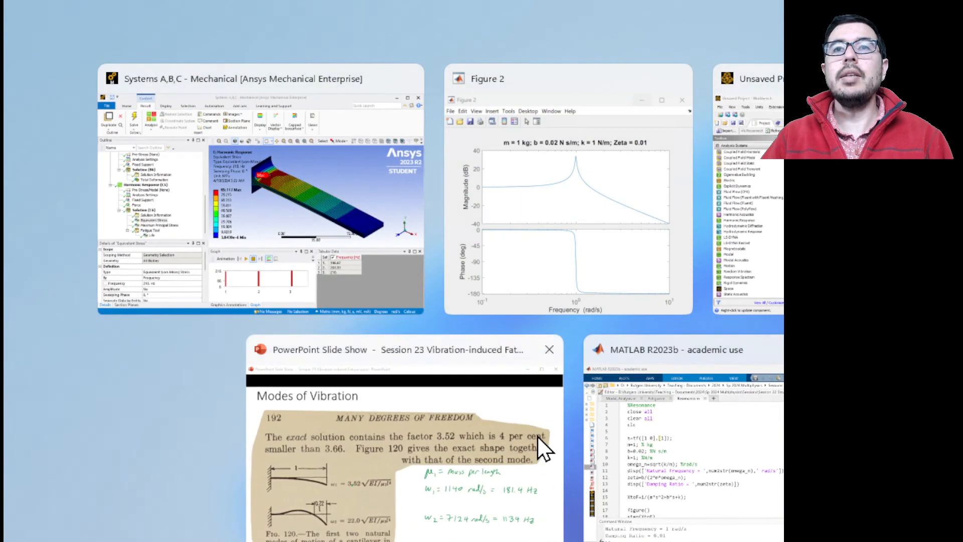
left_click(495, 429)
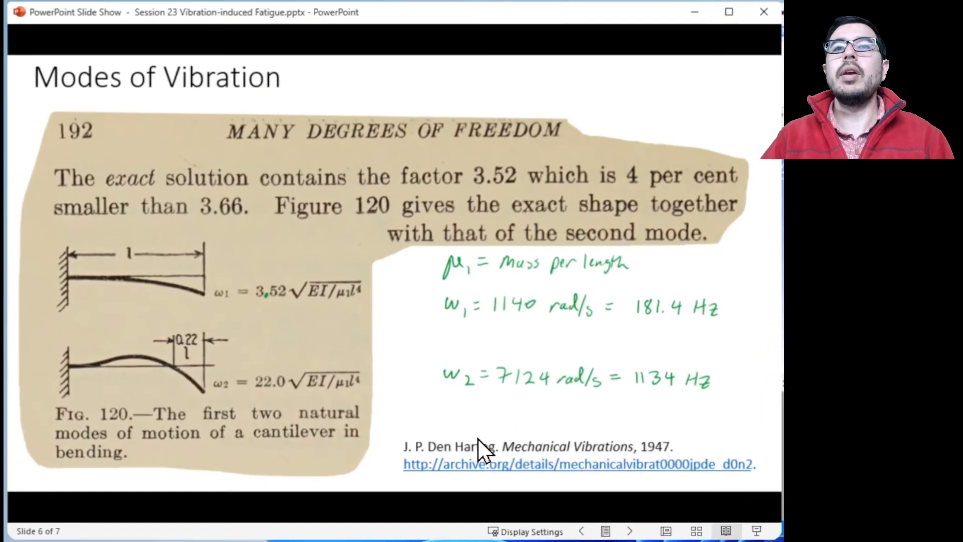
key("Left")
key("Left")
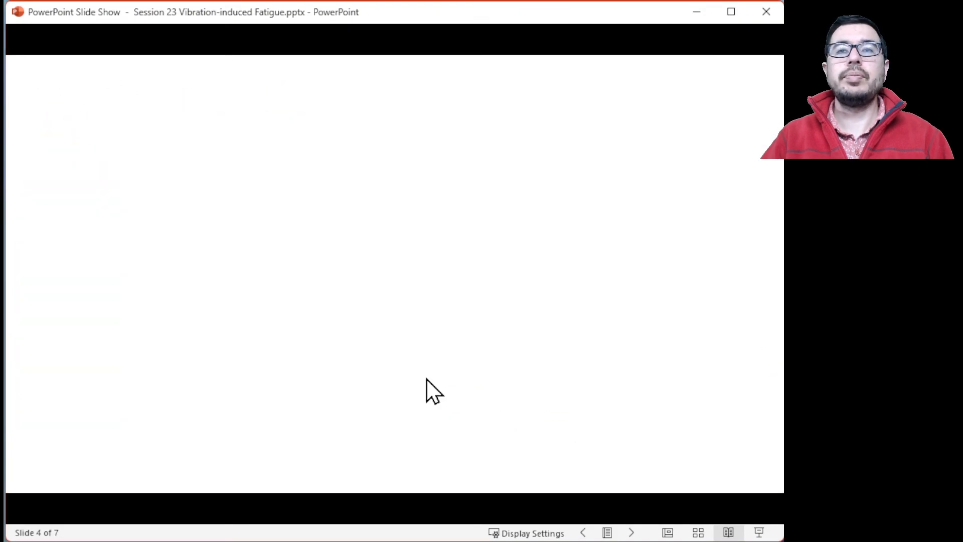
key("Left")
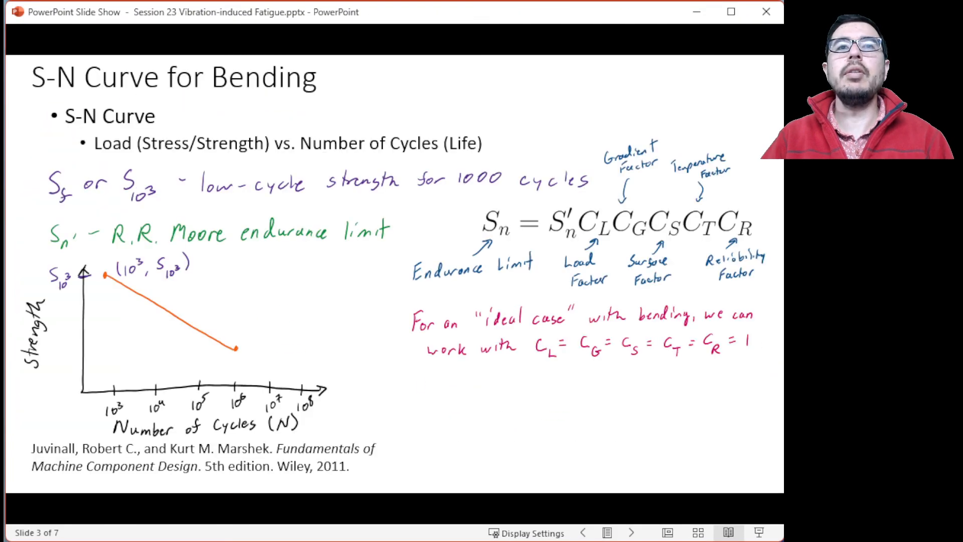
key("Right")
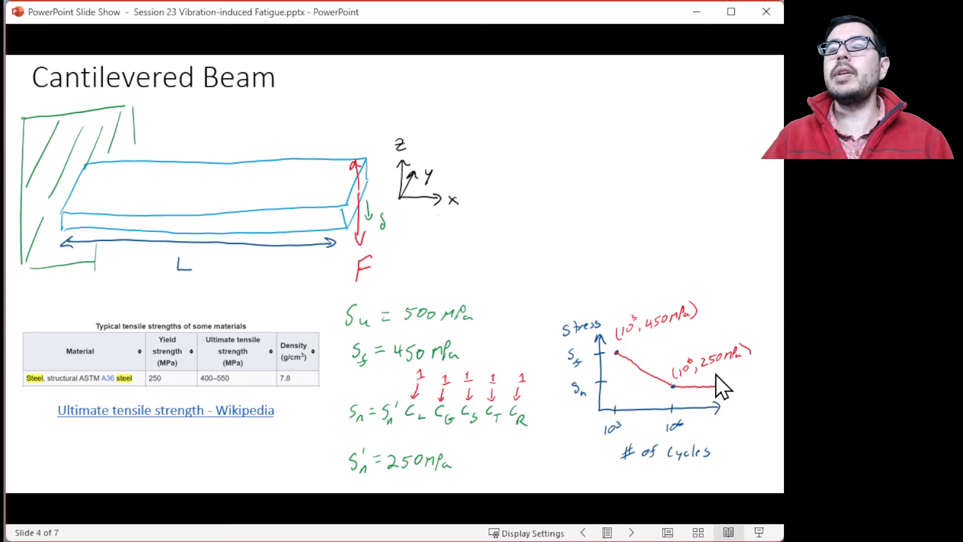
Switch back to Ansys Mechanical and retrieve the Equivalent Stress result for the second frequency set, 203.33 Hz.
key("super+Tab")
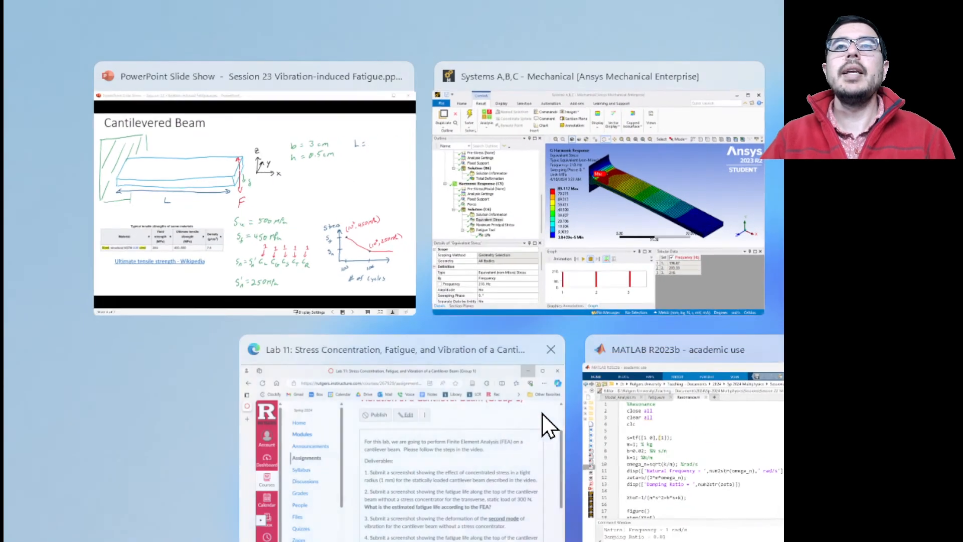
left_click(575, 245)
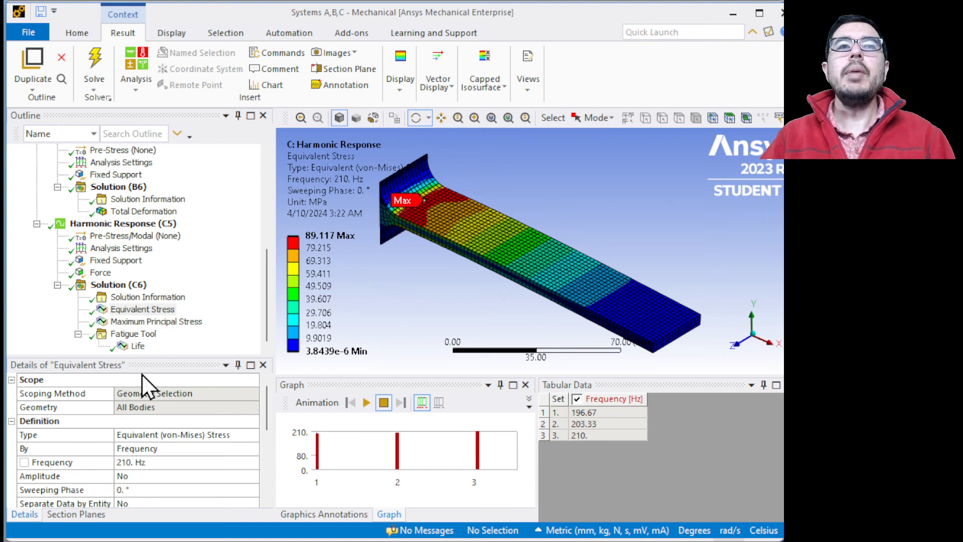
left_click(397, 449)
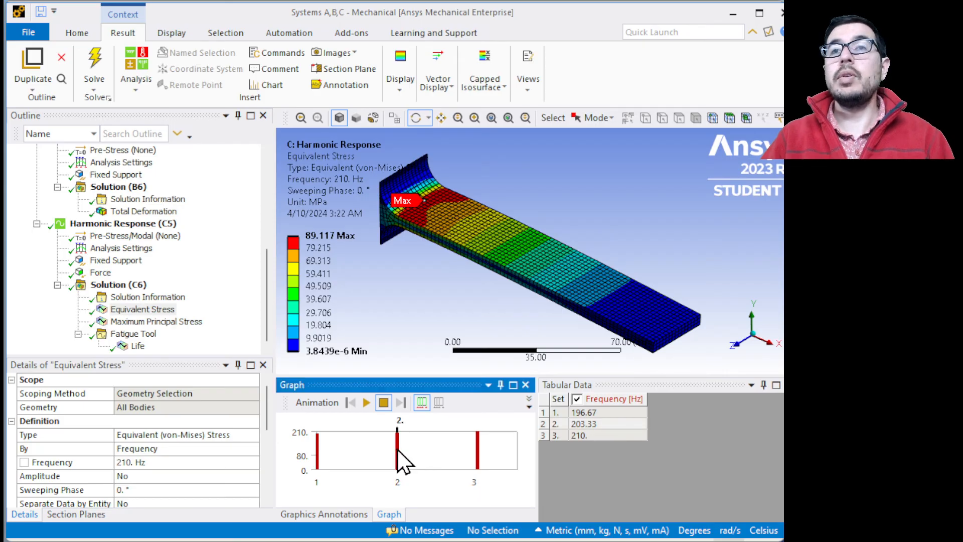
right_click(398, 449)
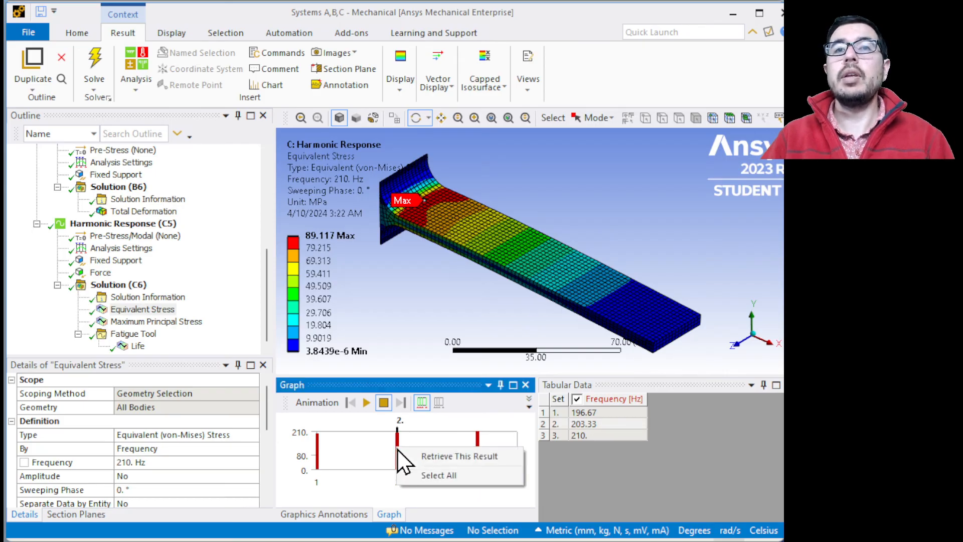
left_click(426, 457)
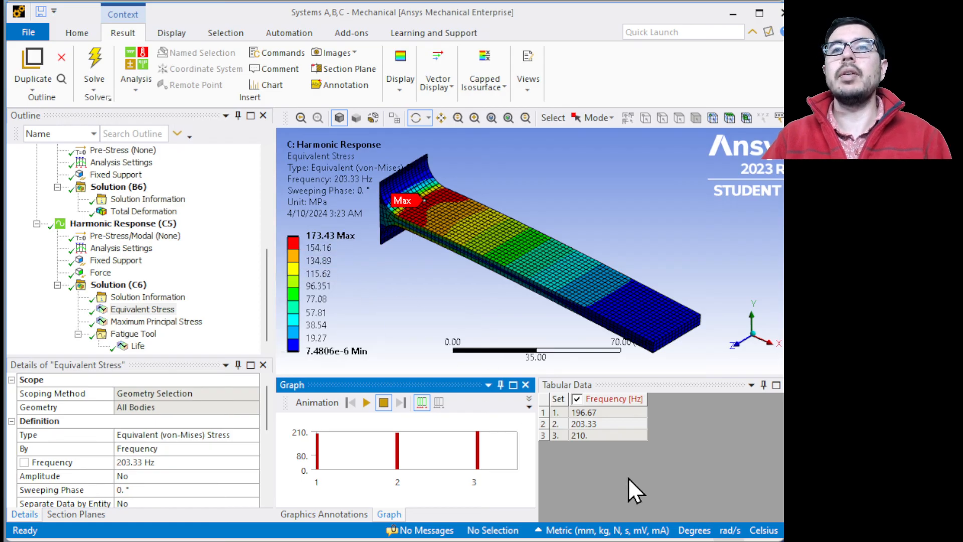
Consult the S-N curve on the PowerPoint Cantilevered Beam slide, switch back to Ansys Mechanical and show the harmonic Life result.
key("super+Tab")
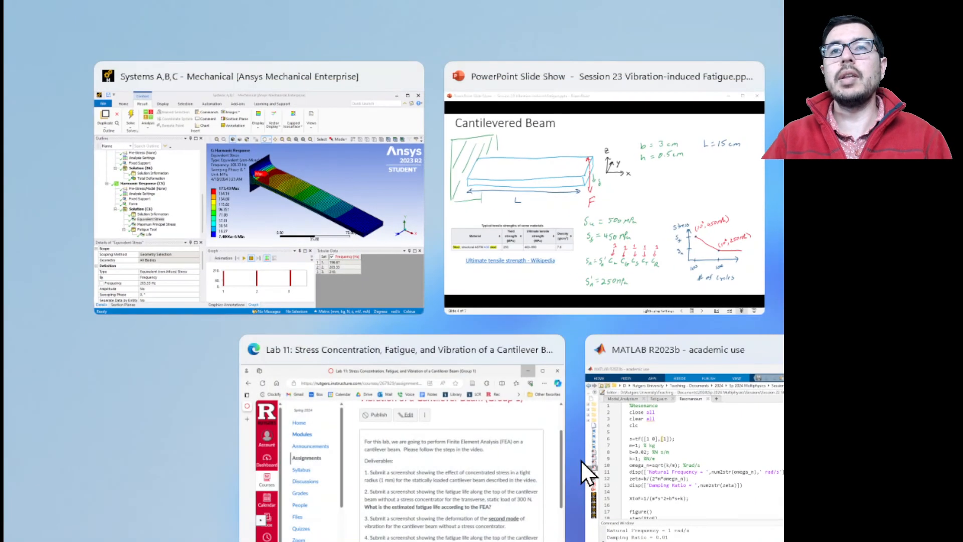
left_click(666, 214)
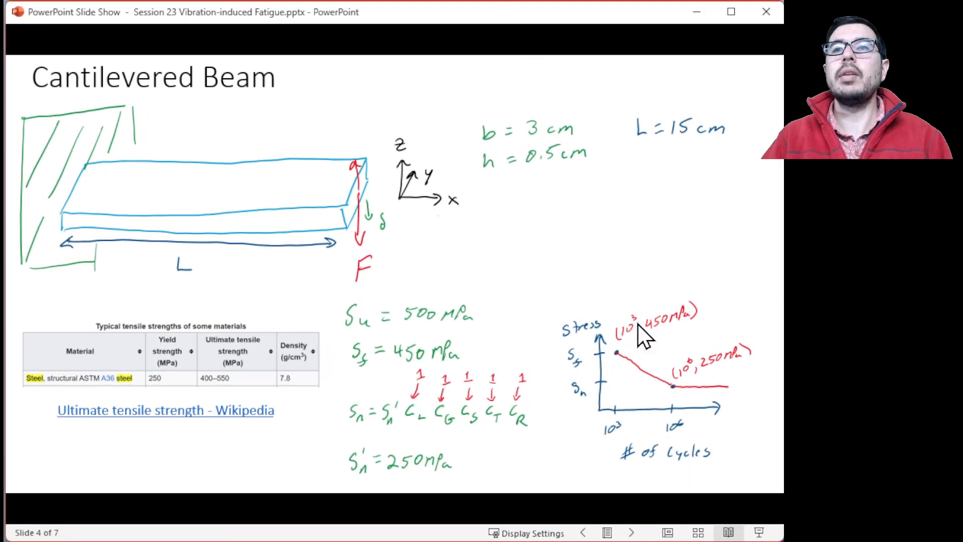
key("super+Tab")
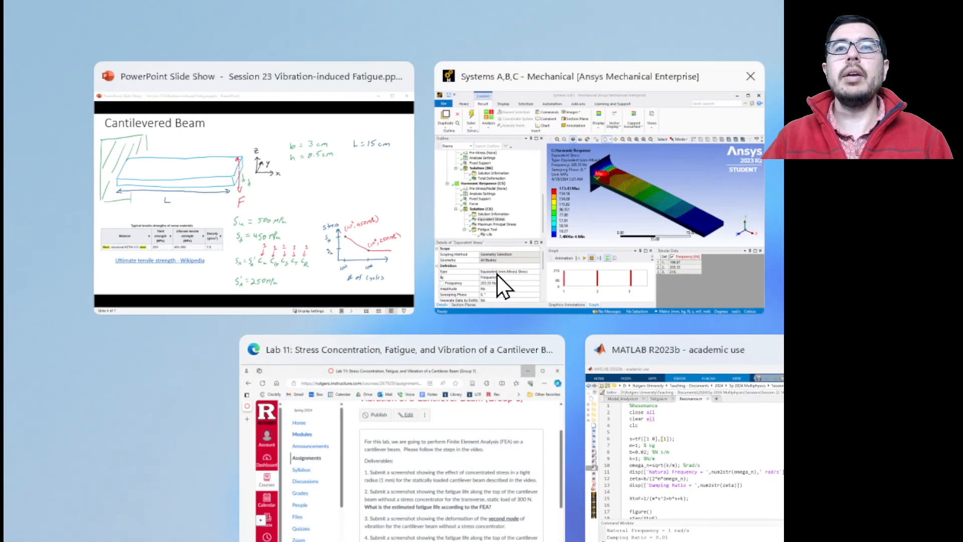
left_click(559, 208)
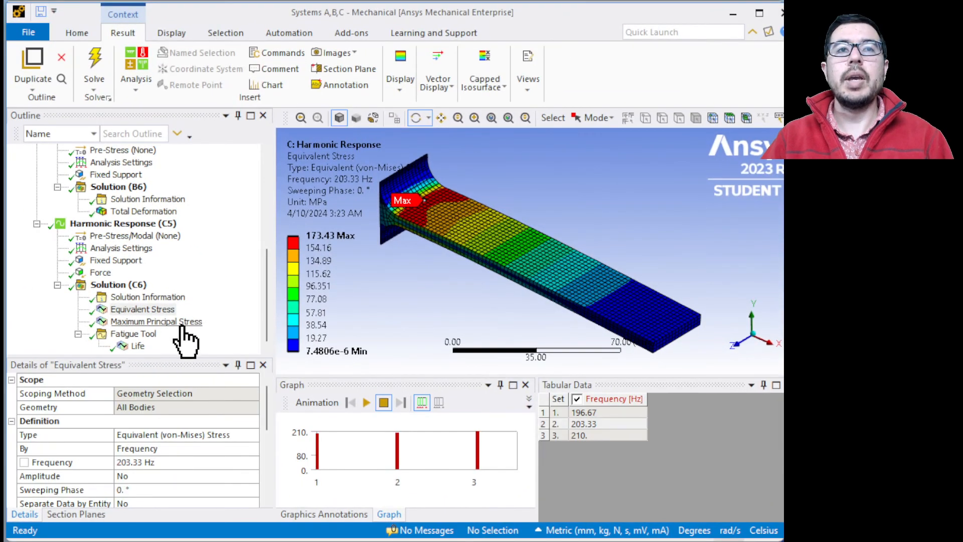
left_click(135, 347)
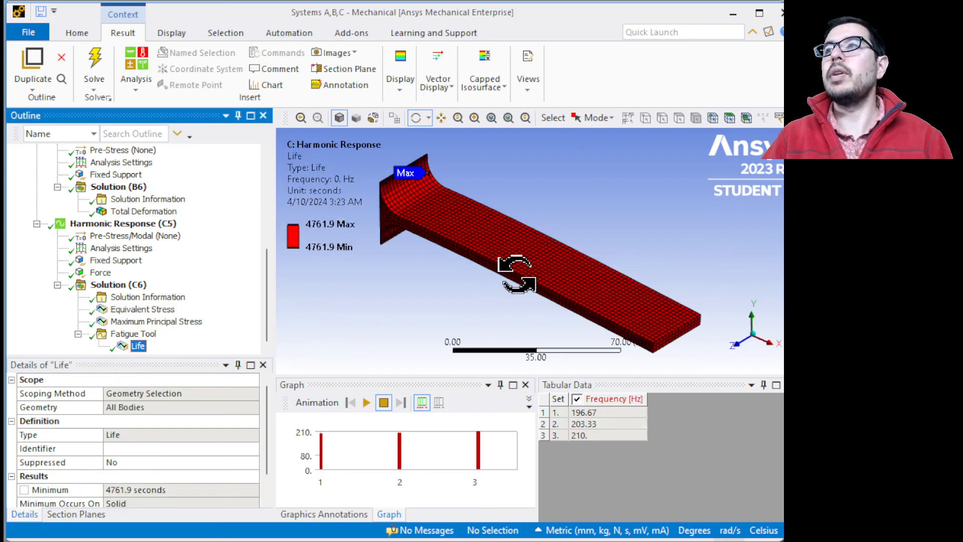
Set the Y component of the harmonic response force to 30 N and solve the analysis.
left_click(95, 274)
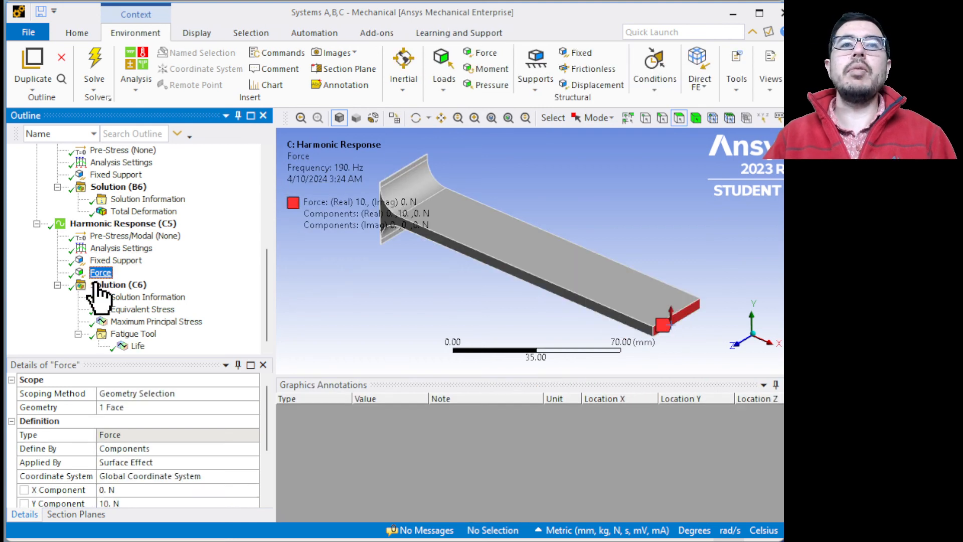
left_click(118, 503)
type("30")
key("Return")
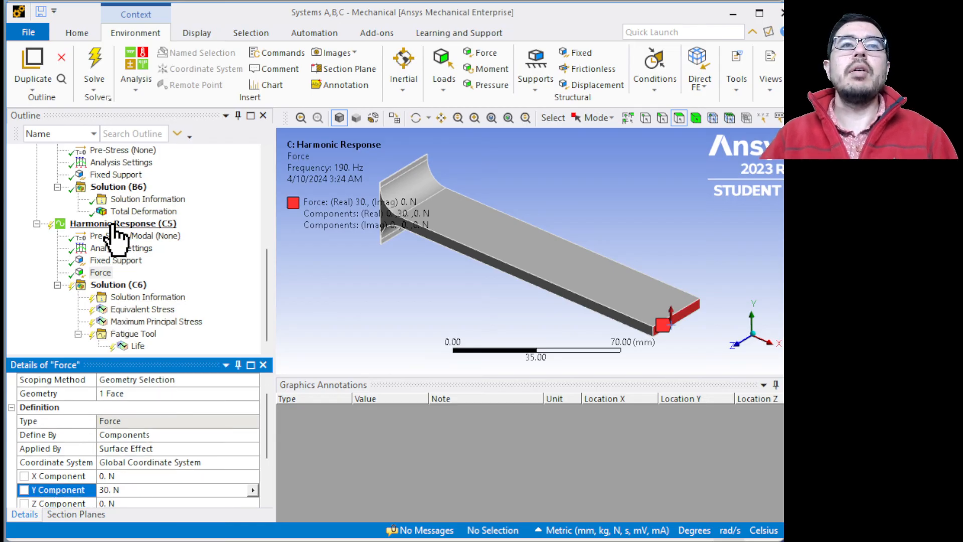
left_click(93, 75)
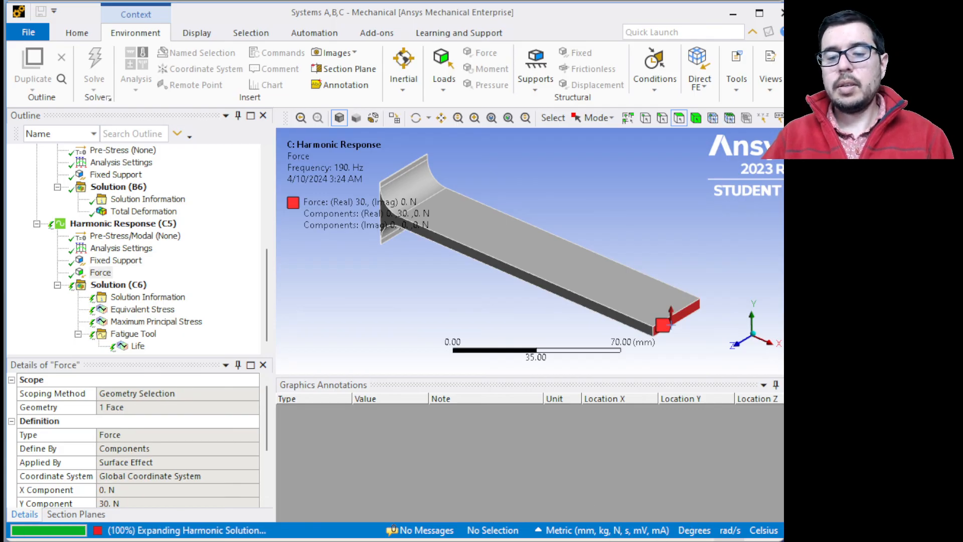
Return to Ansys Mechanical by way of the Lab 11 page and examine the re-solved harmonic Equivalent Stress and Life results.
key("alt+Tab")
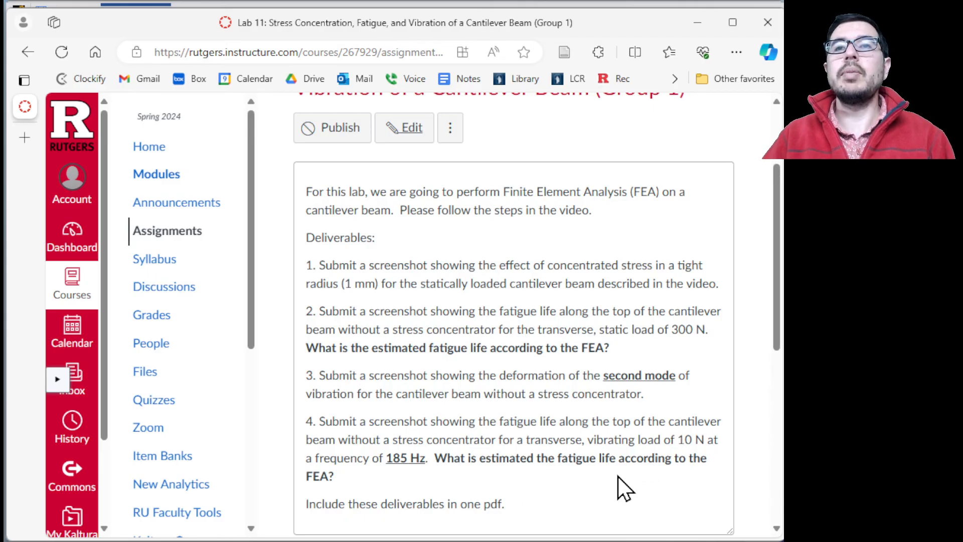
key("super+Tab")
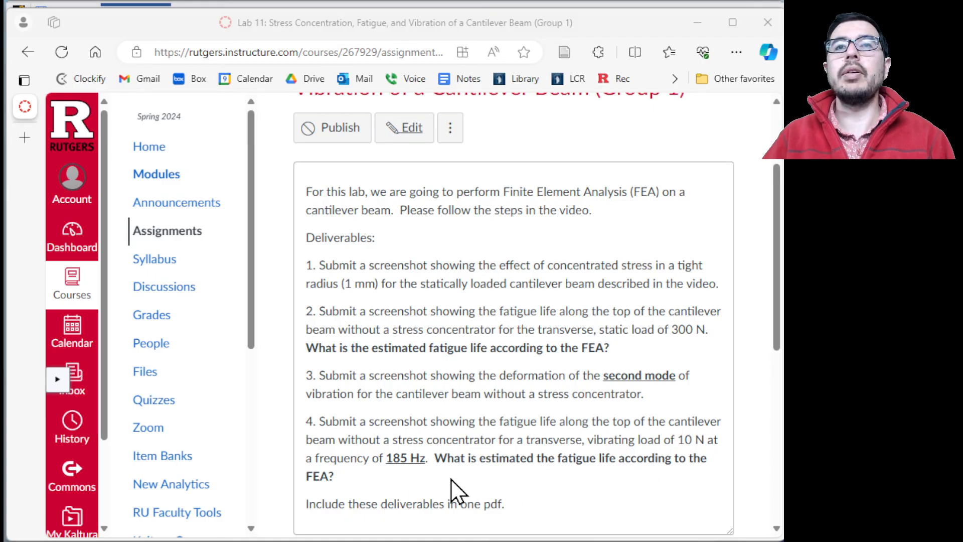
left_click(726, 221)
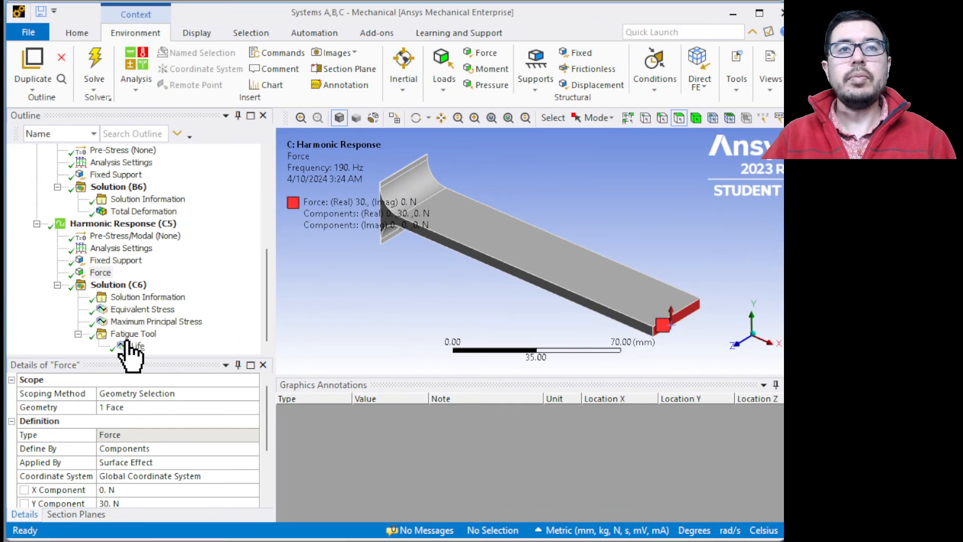
left_click(125, 312)
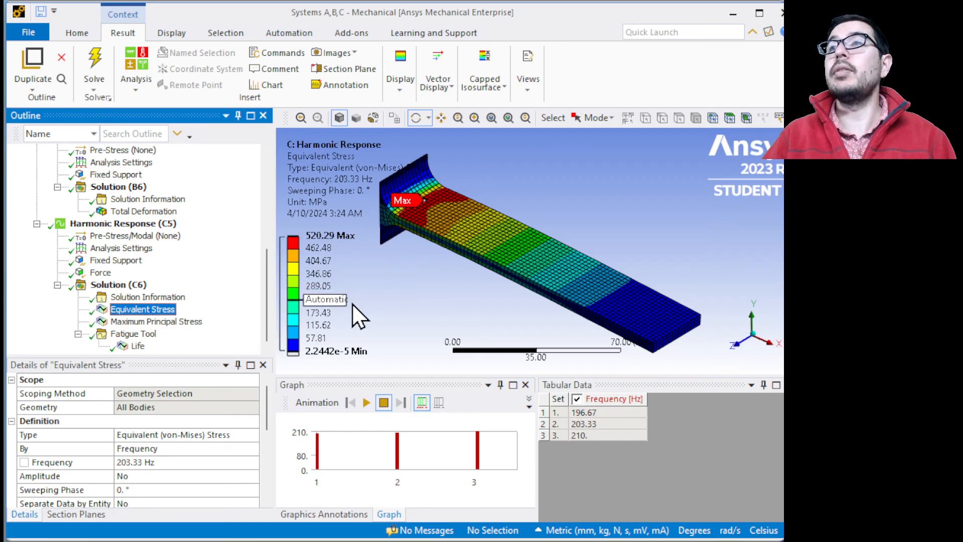
left_click(137, 346)
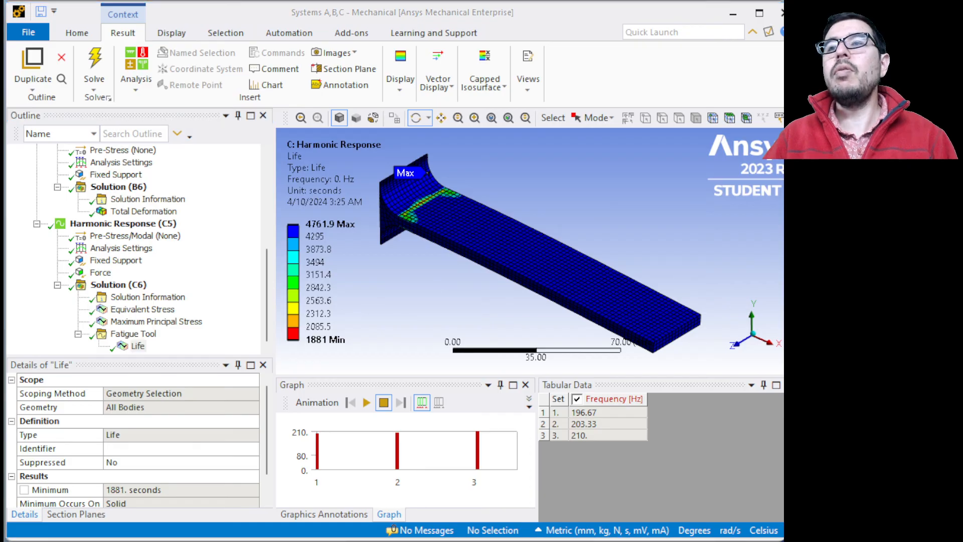
Switch to MATLAB, place its window beside Mechanical, and compute the fatigue lives in cycles as 210*4762 and 1881*210.
key("alt+Tab")
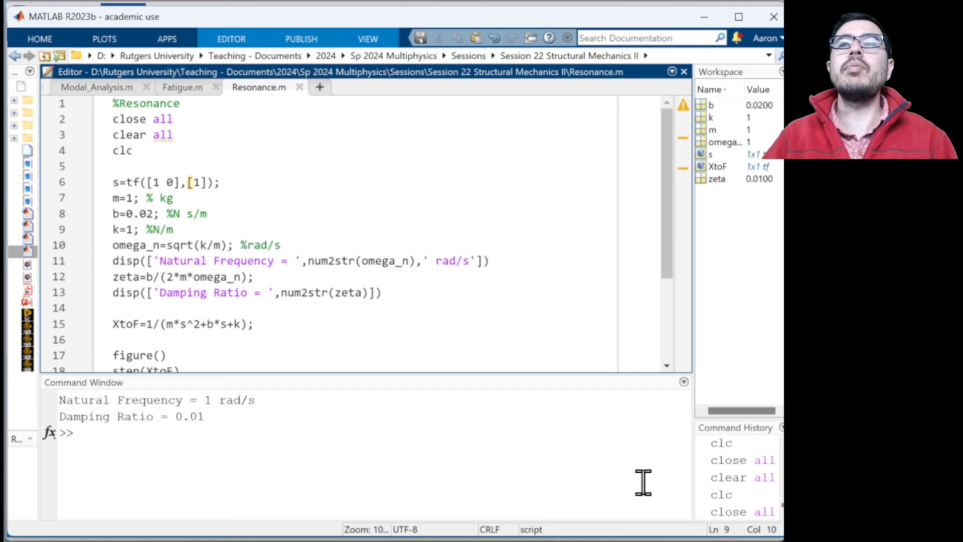
left_click_drag(568, 11, 592, 12)
left_click_drag(783, 6, 640, 120)
left_click_drag(475, 124, 684, 73)
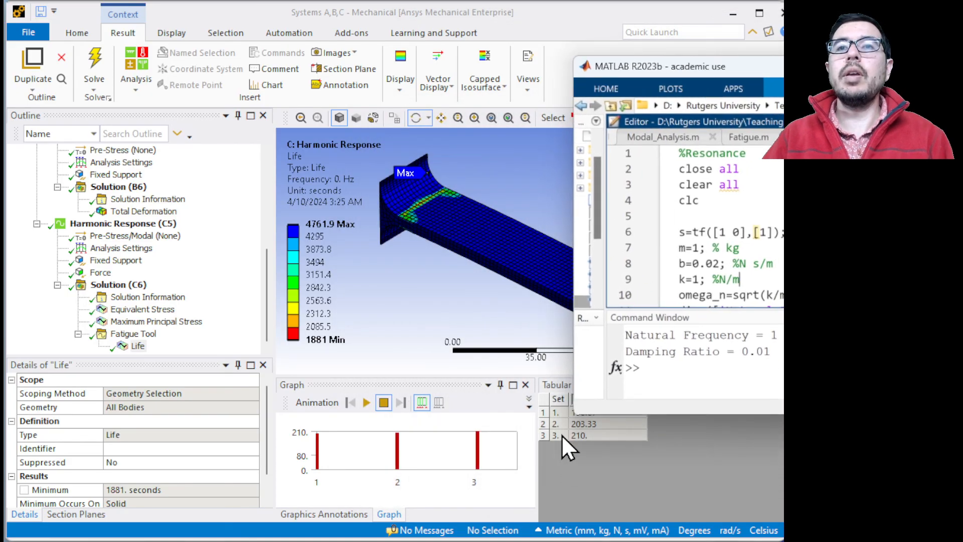
left_click(687, 372)
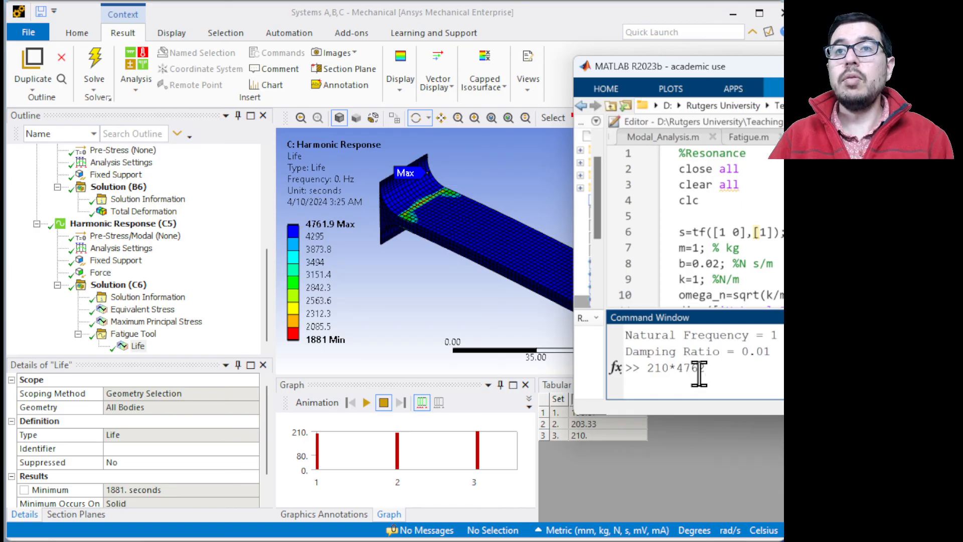
key("Return")
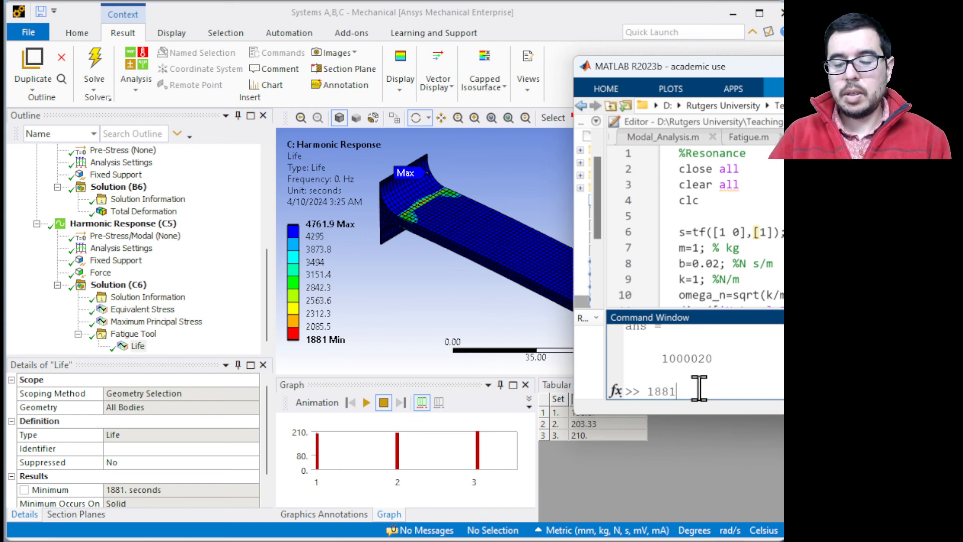
key("Return")
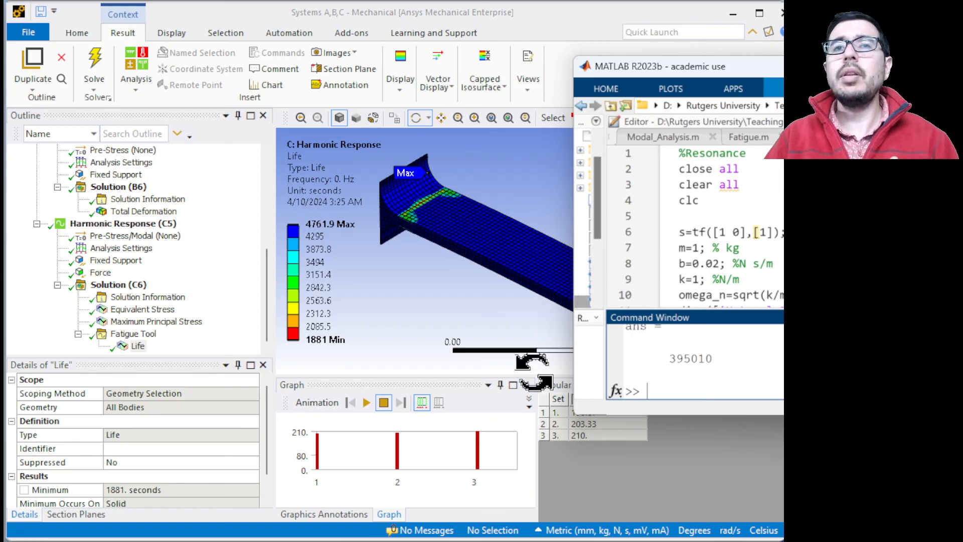
Set the harmonic analysis's frequency range maximum to 200 Hz and try to solve Solution (C6) again.
left_click(121, 314)
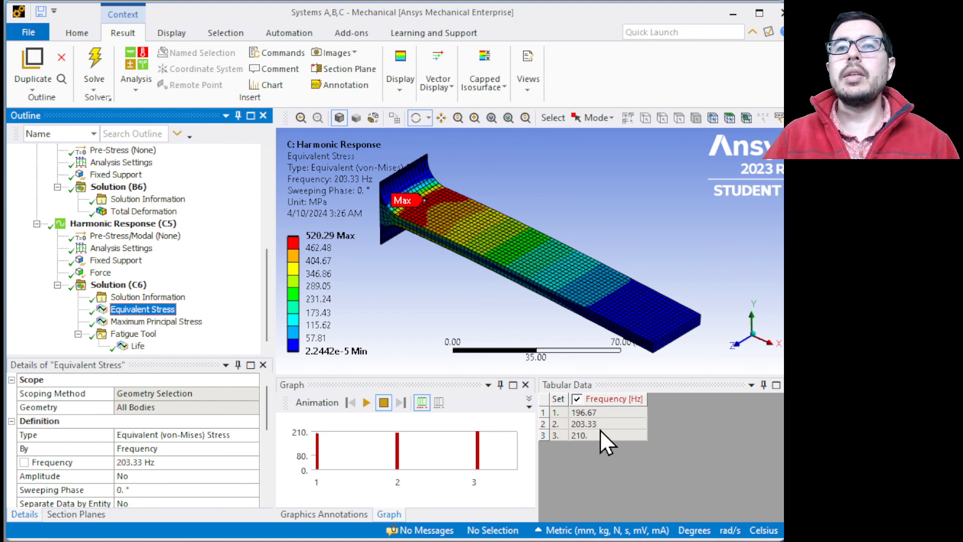
left_click(115, 248)
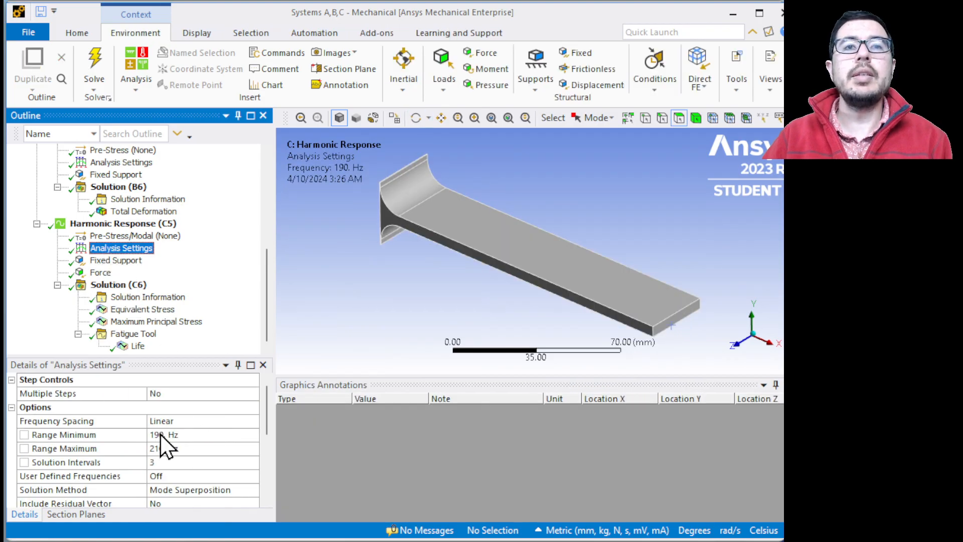
left_click(162, 434)
left_click(161, 448)
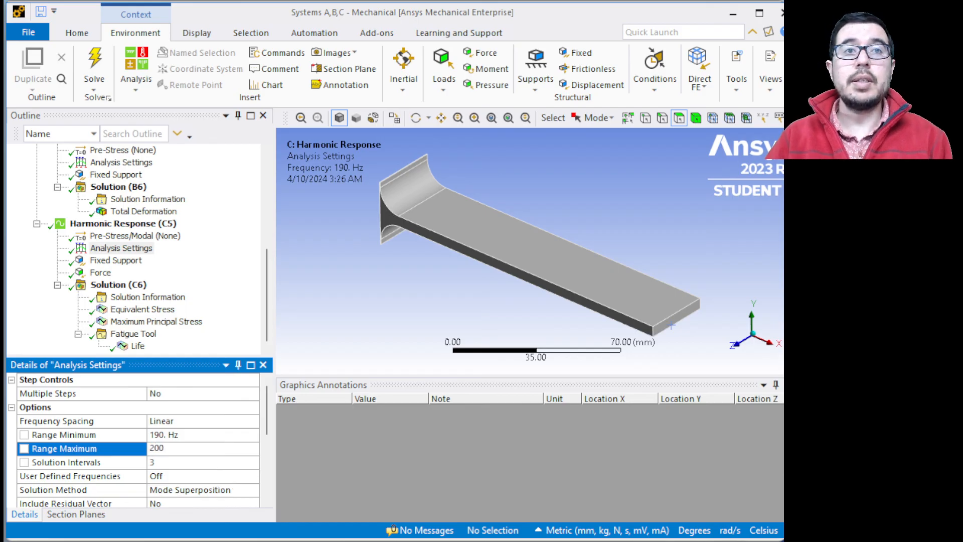
key("Return")
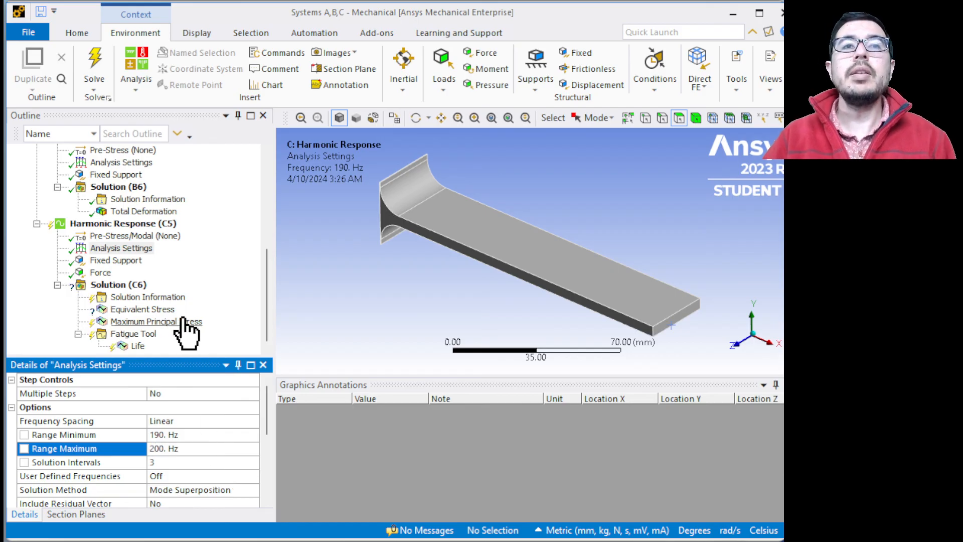
right_click(116, 285)
left_click(148, 312)
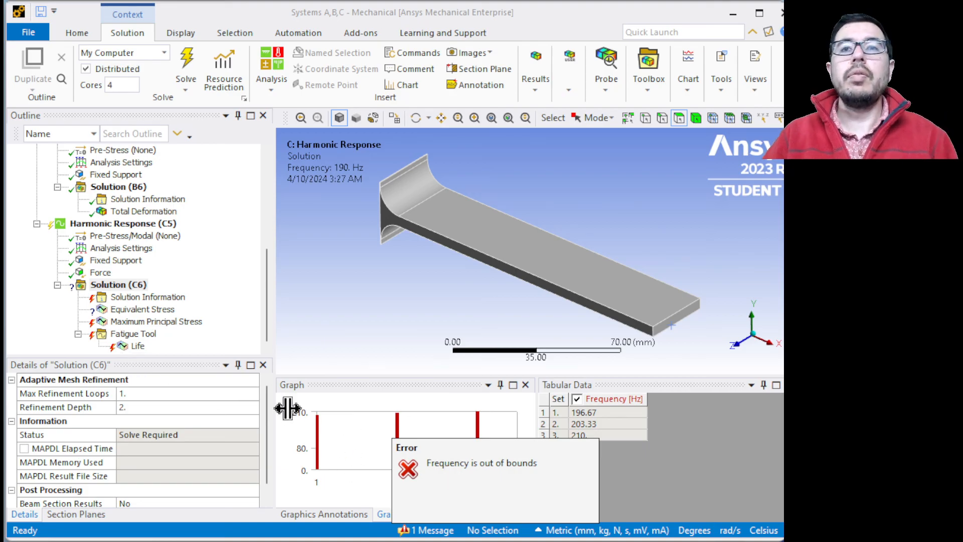
Delete the Fatigue Tool and its Life result from the harmonic response solution.
right_click(133, 334)
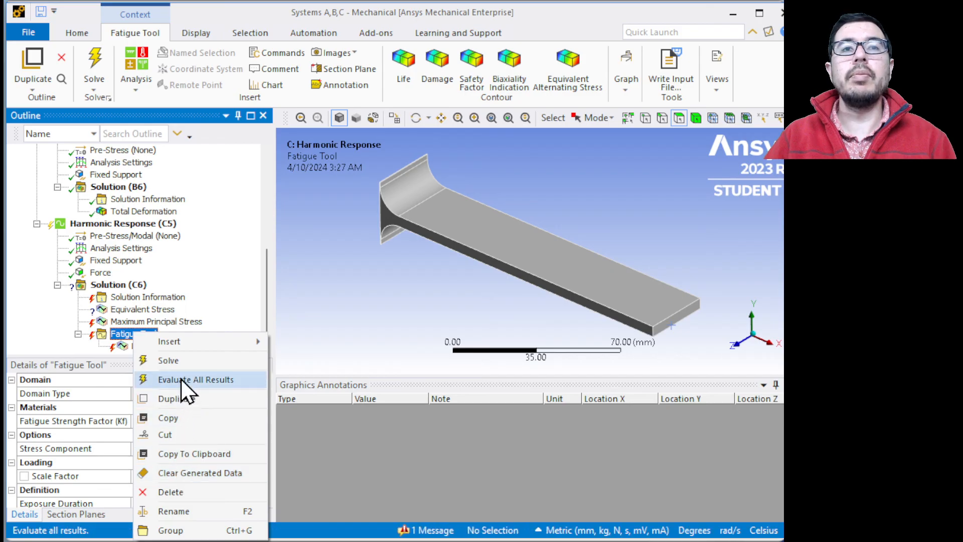
left_click(161, 492)
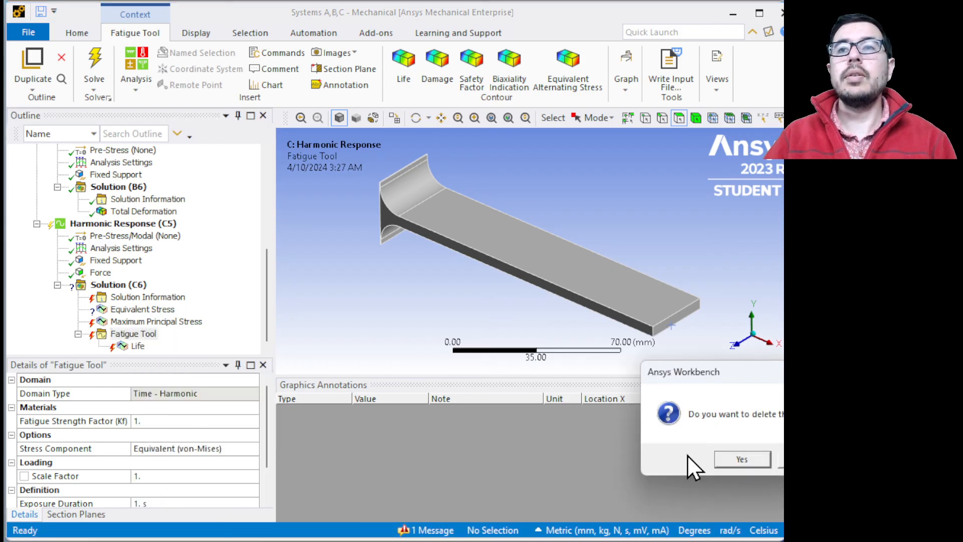
left_click(723, 465)
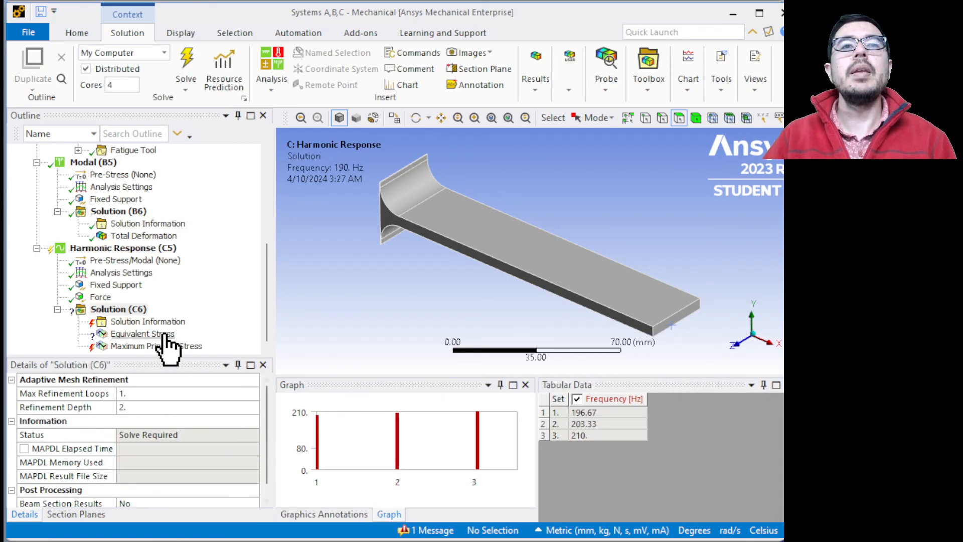
Check the remaining harmonic solution items, and delete the Equivalent Stress and Maximum Principal Stress results from Solution (C6).
left_click(131, 321)
left_click(119, 310)
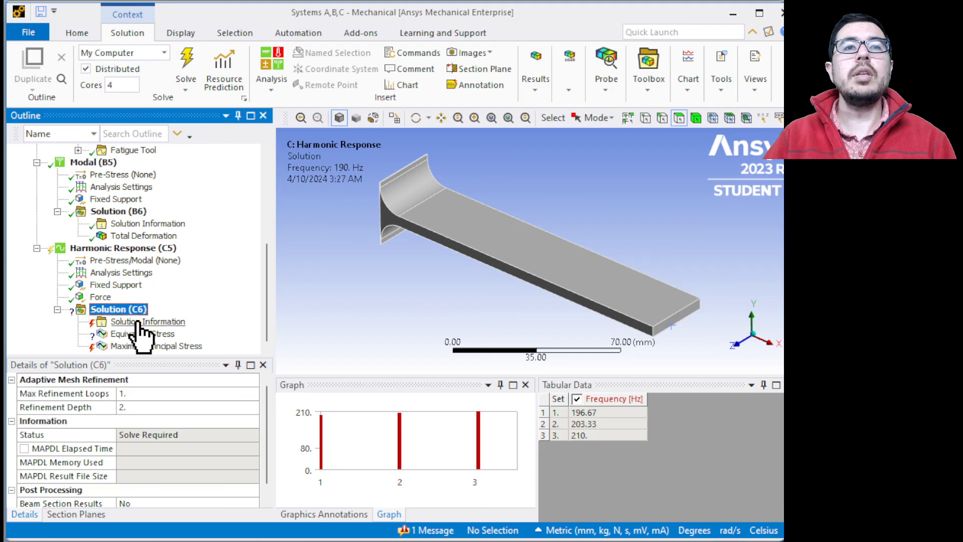
left_click(137, 322)
left_click(136, 333)
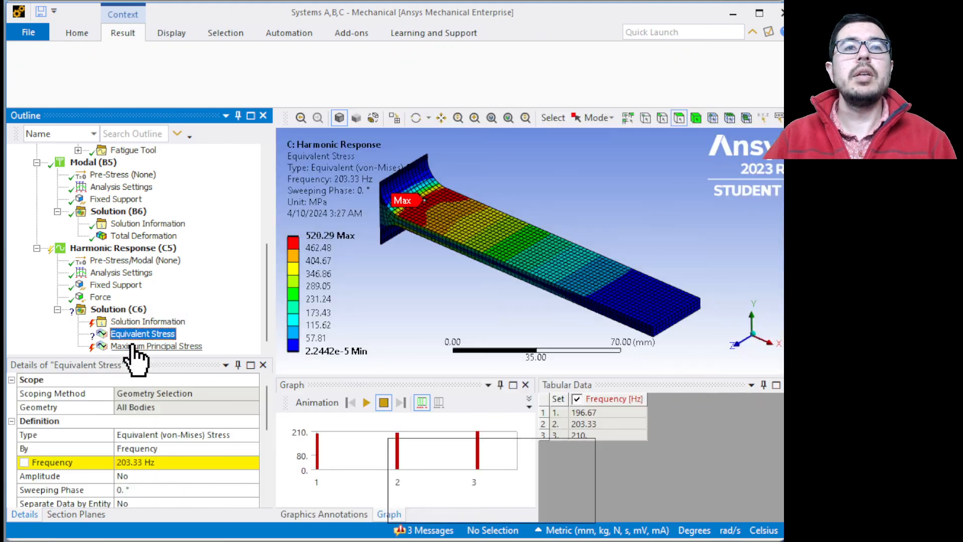
left_click(134, 347)
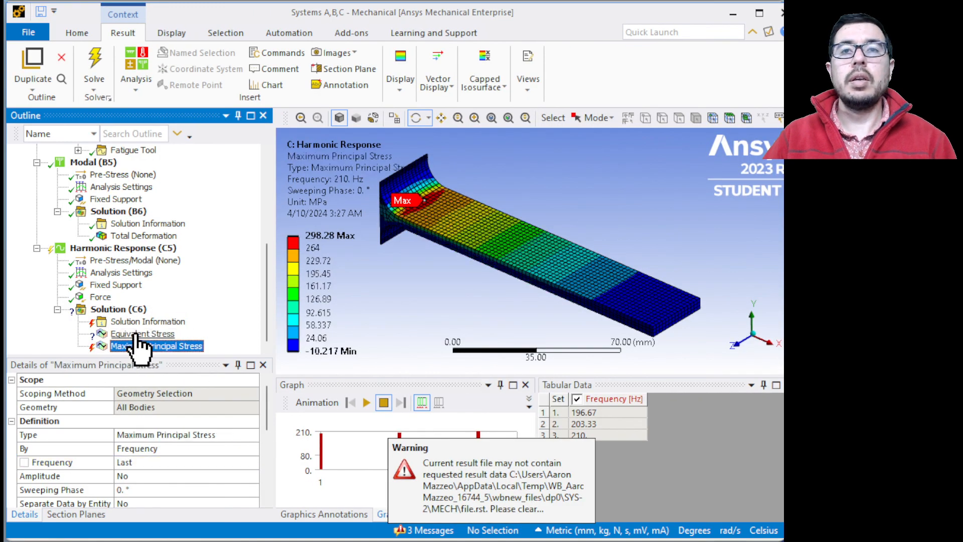
left_click(134, 334)
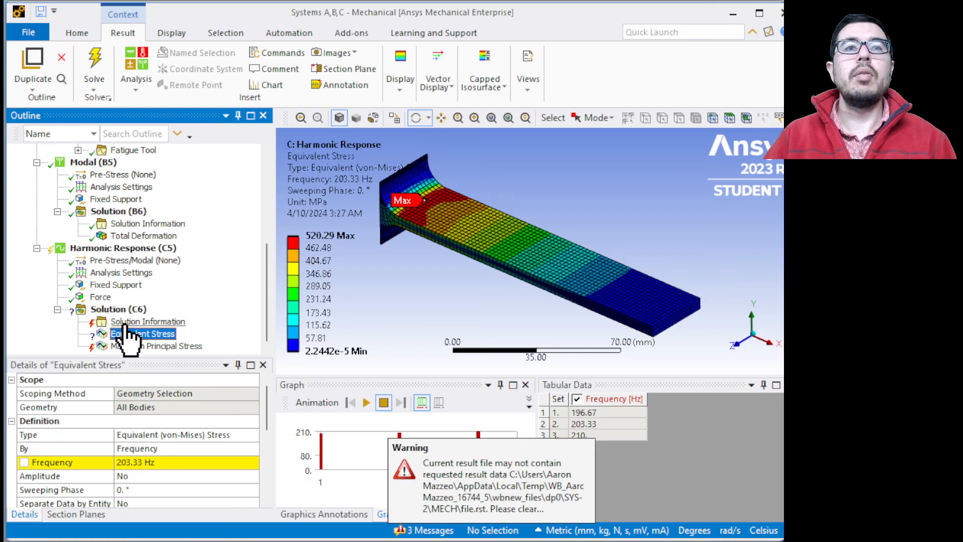
right_click(130, 335)
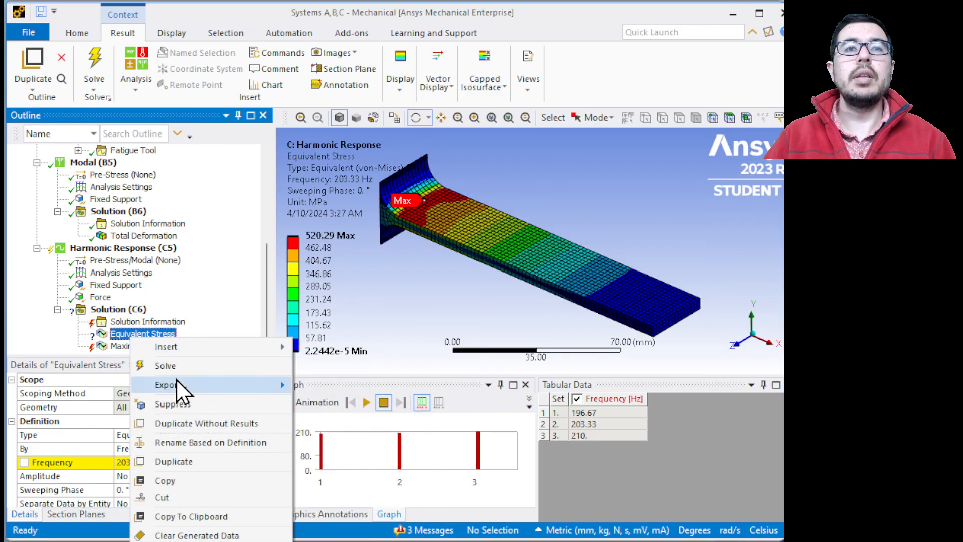
left_click(186, 541)
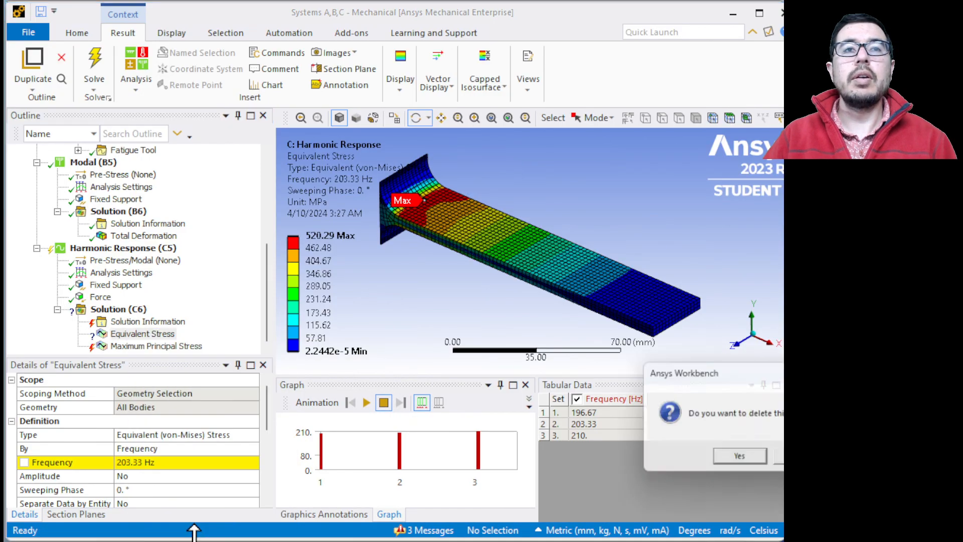
left_click(745, 453)
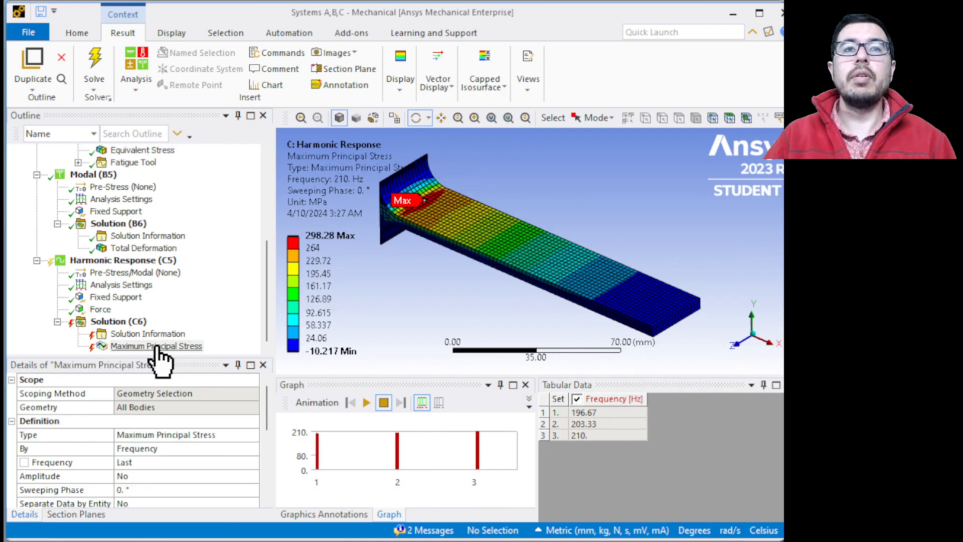
right_click(155, 348)
left_click(187, 541)
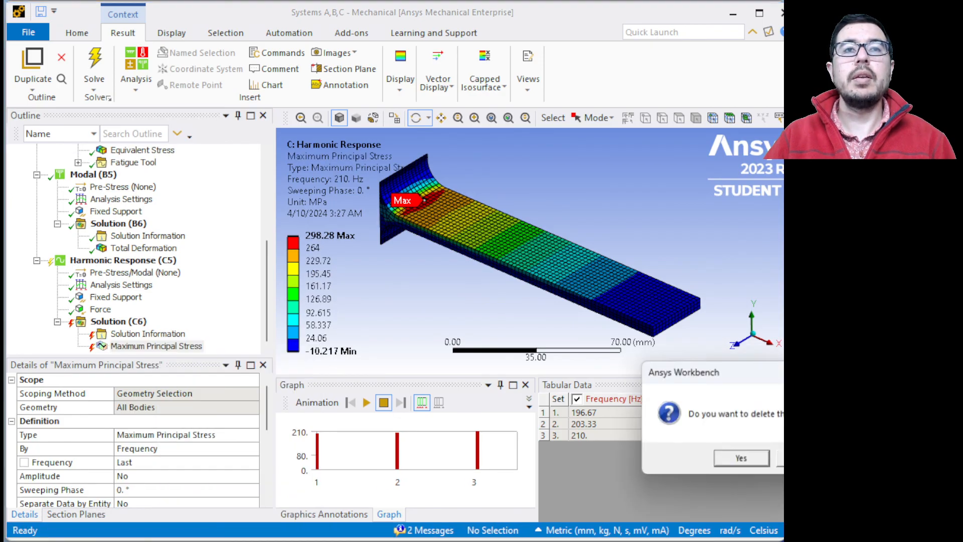
left_click(735, 464)
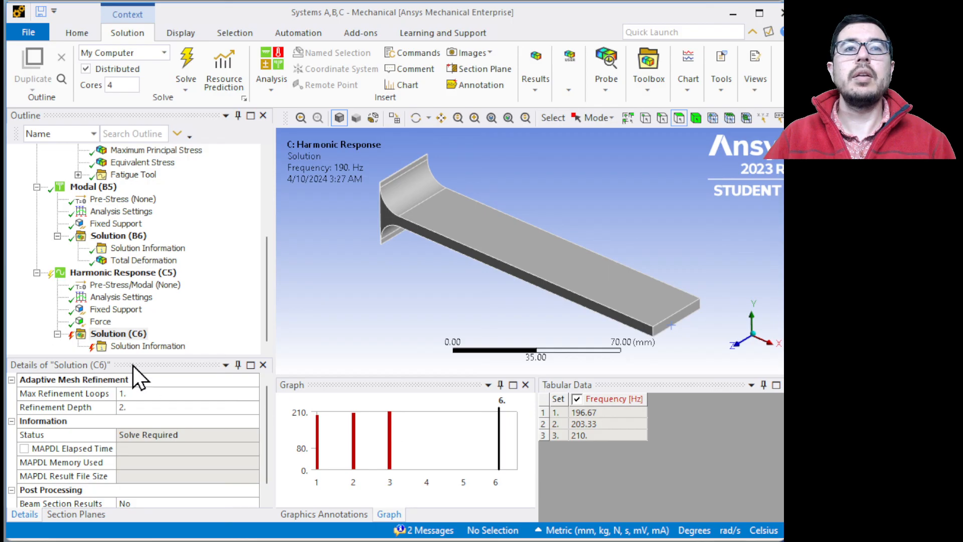
left_click(135, 347)
left_click(128, 335)
left_click(128, 347)
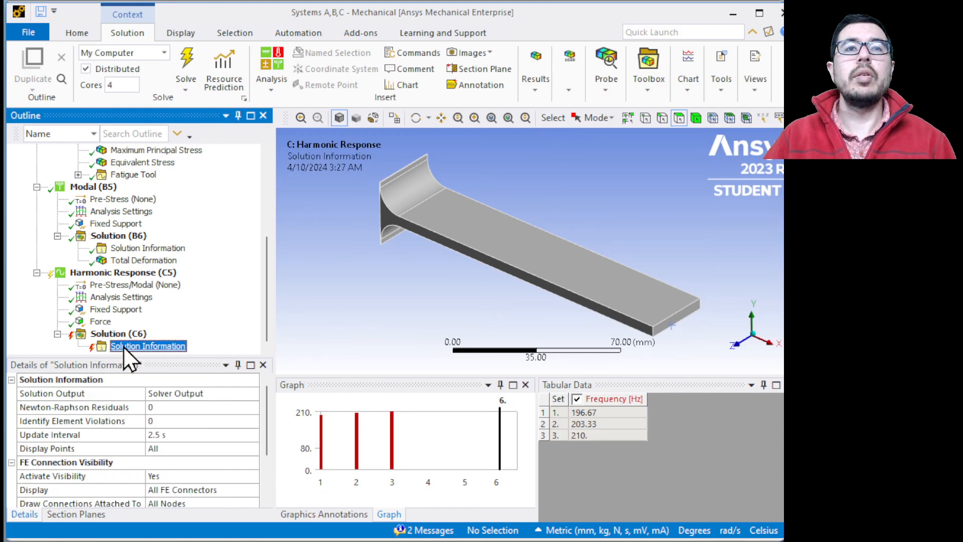
right_click(124, 346)
left_click(187, 432)
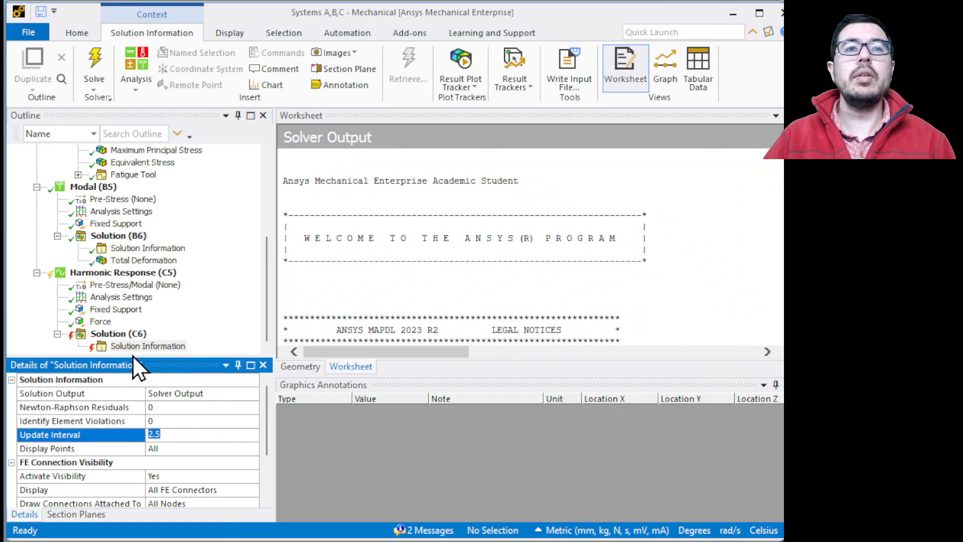
Clear the generated data of the harmonic response's Solution (C6), solve it again, and open its Solution Information.
left_click(119, 335)
left_click(120, 297)
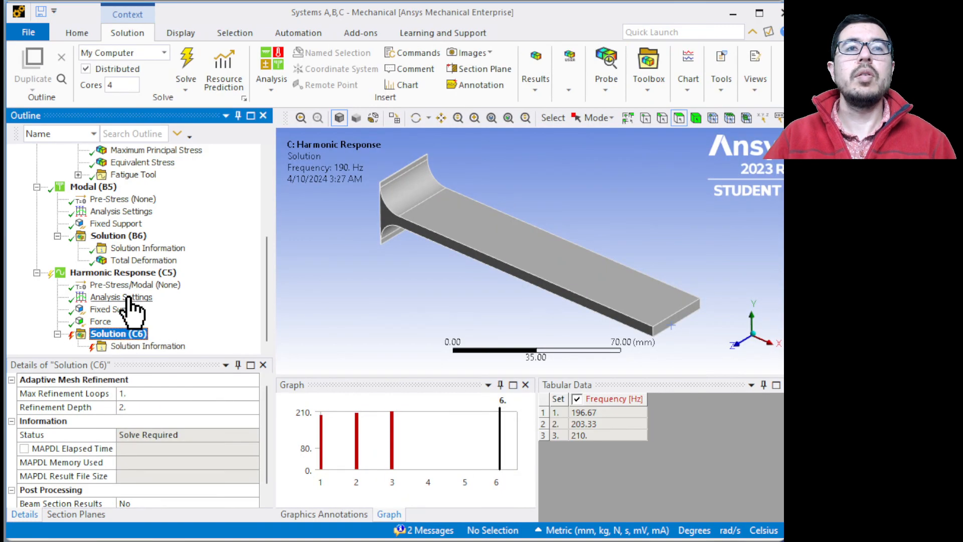
right_click(119, 334)
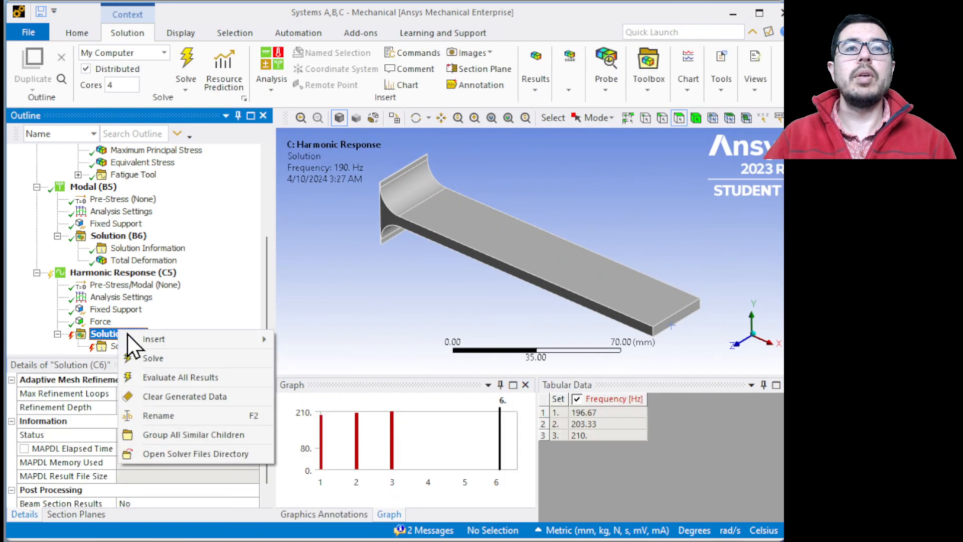
left_click(173, 396)
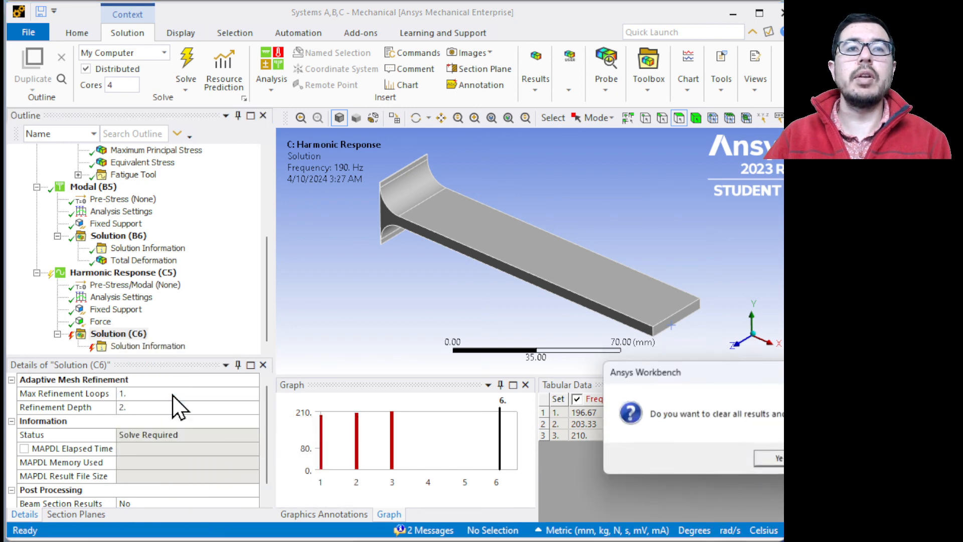
left_click(767, 457)
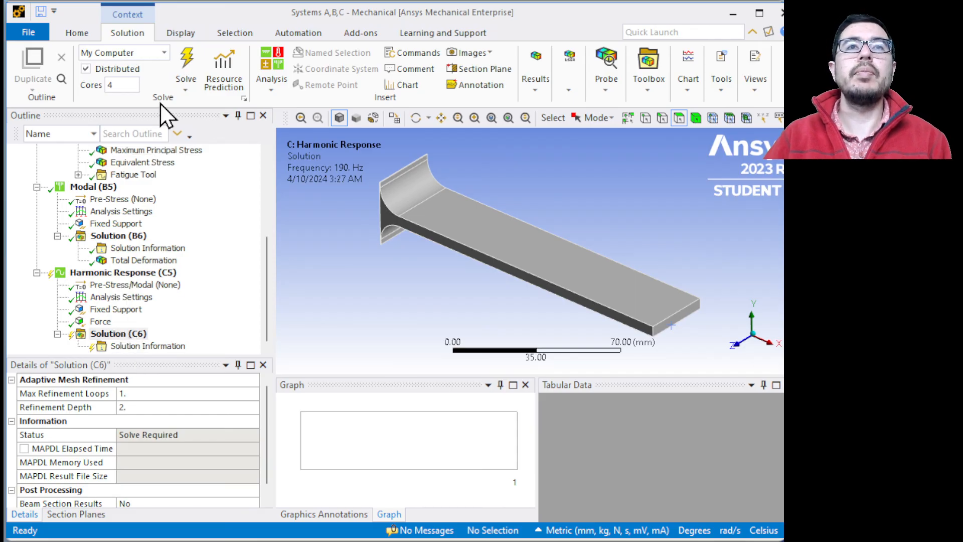
left_click(187, 71)
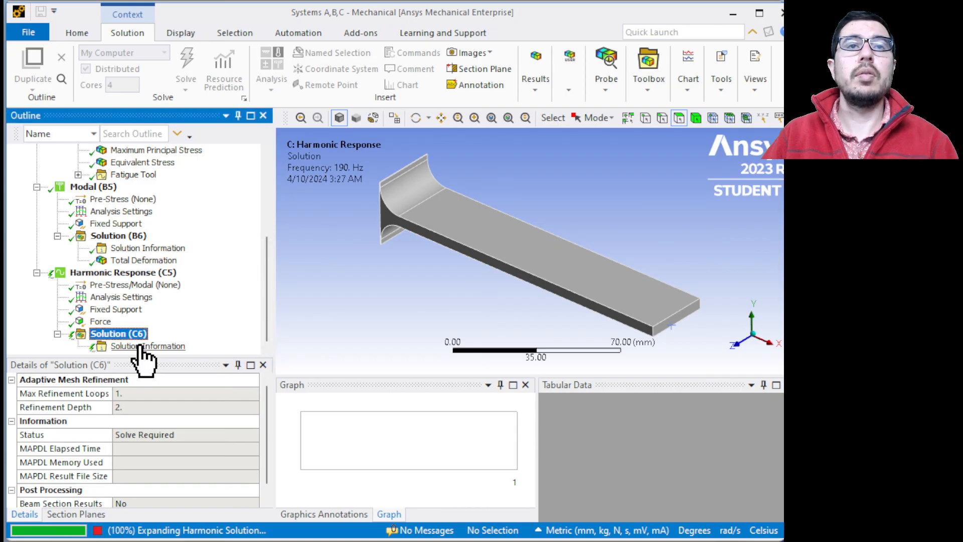
left_click(141, 346)
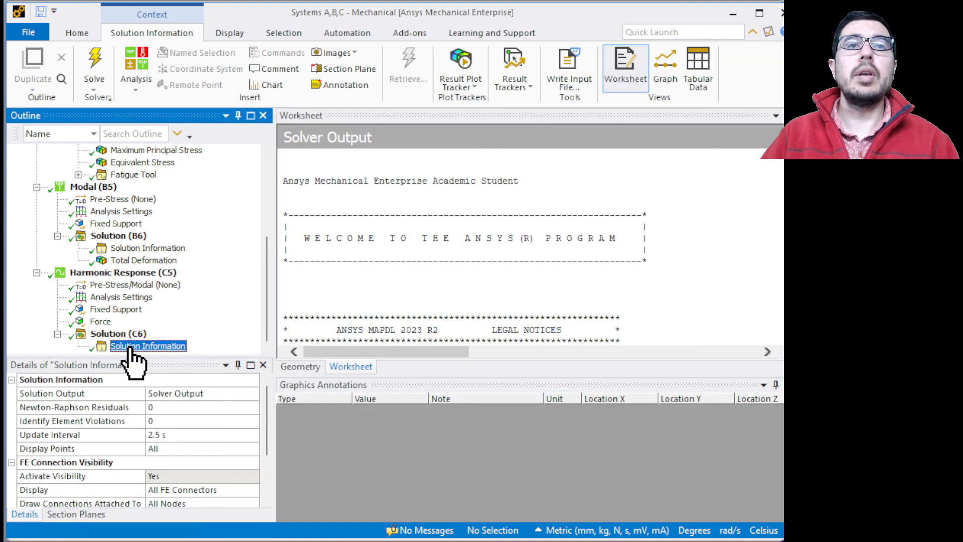
Insert an Equivalent (von-Mises) stress result under the harmonic response's Solution (C6).
right_click(121, 335)
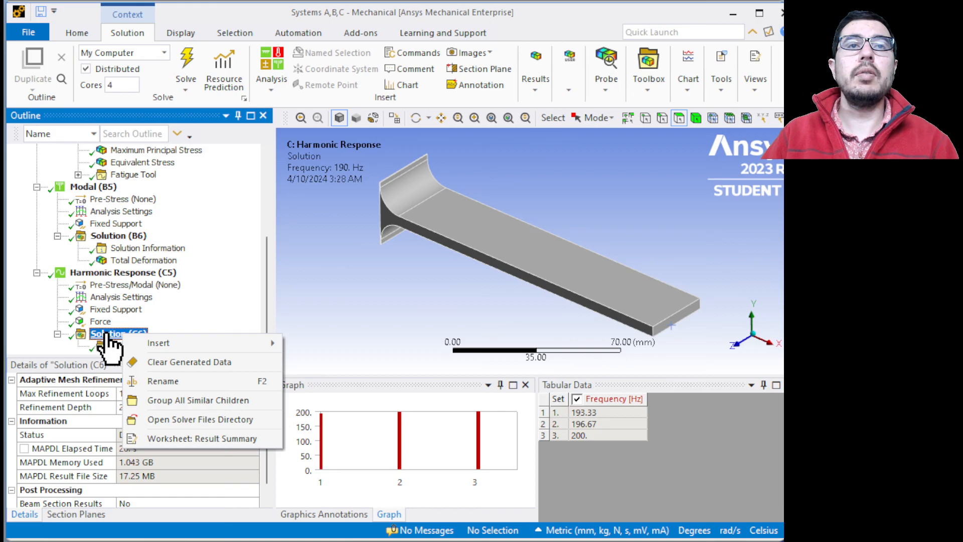
right_click(107, 333)
mouse_move(161, 341)
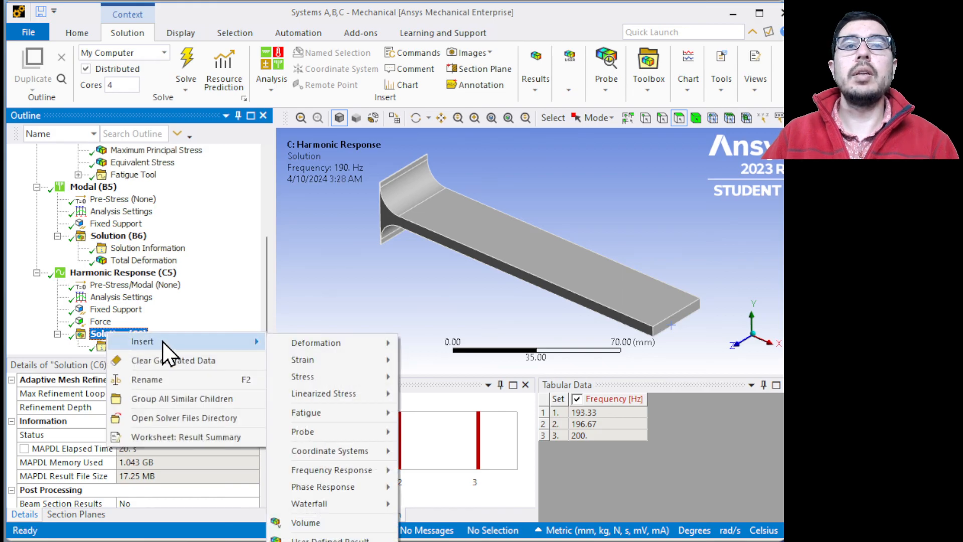
mouse_move(326, 378)
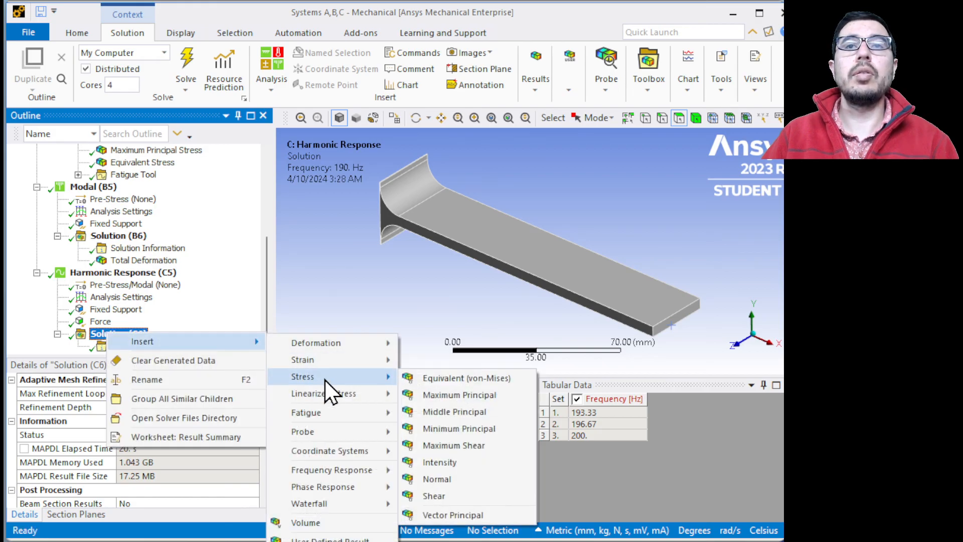
left_click(433, 381)
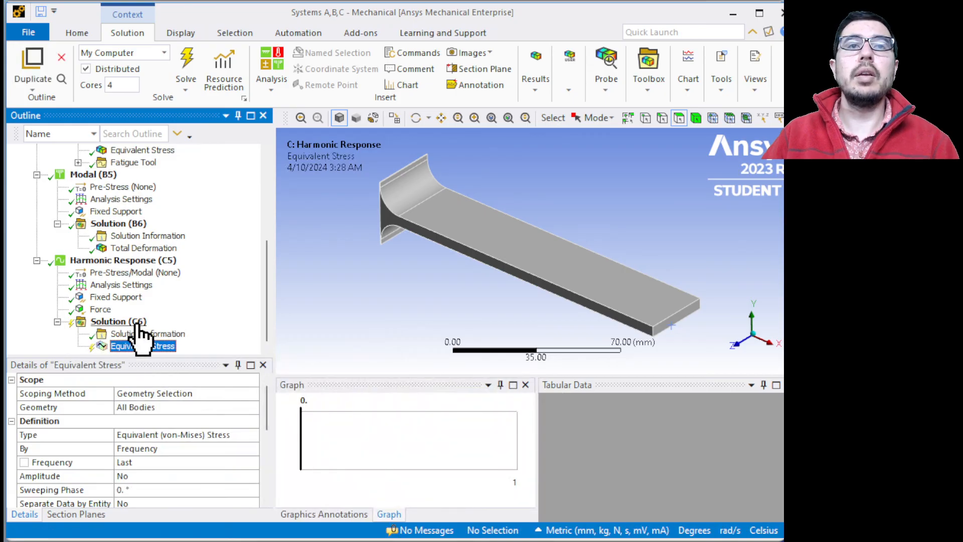
Add a Fatigue Tool with a Life result to Solution (C6) and evaluate all results.
right_click(138, 323)
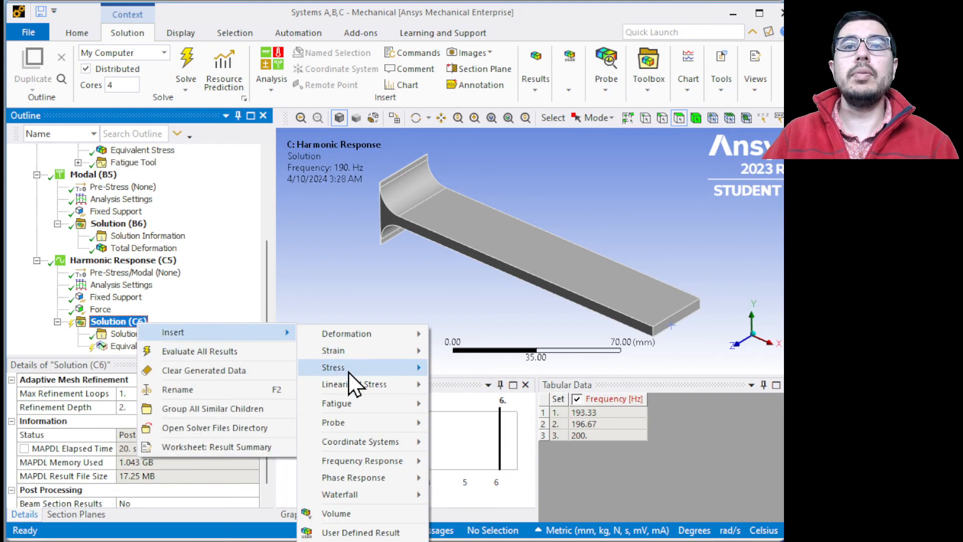
mouse_move(376, 405)
left_click(444, 406)
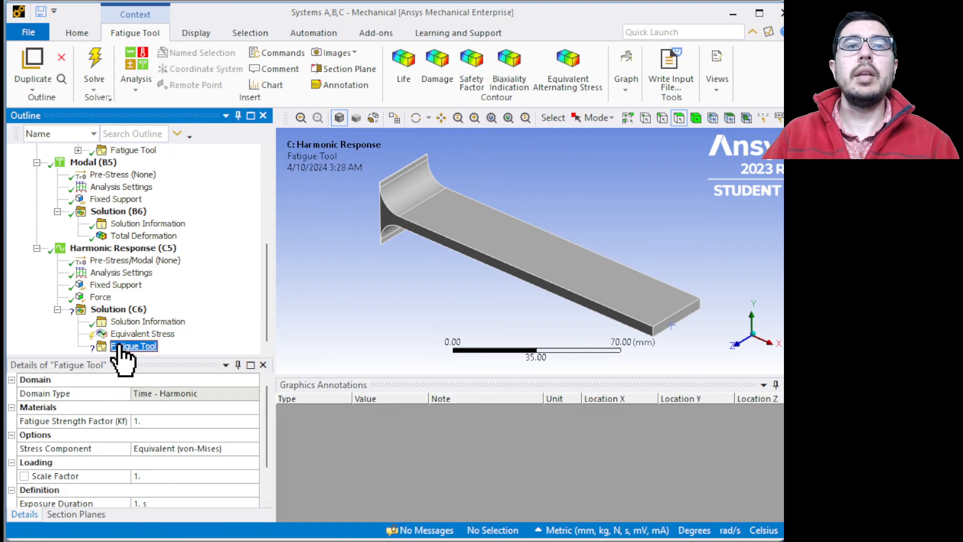
right_click(120, 349)
mouse_move(179, 357)
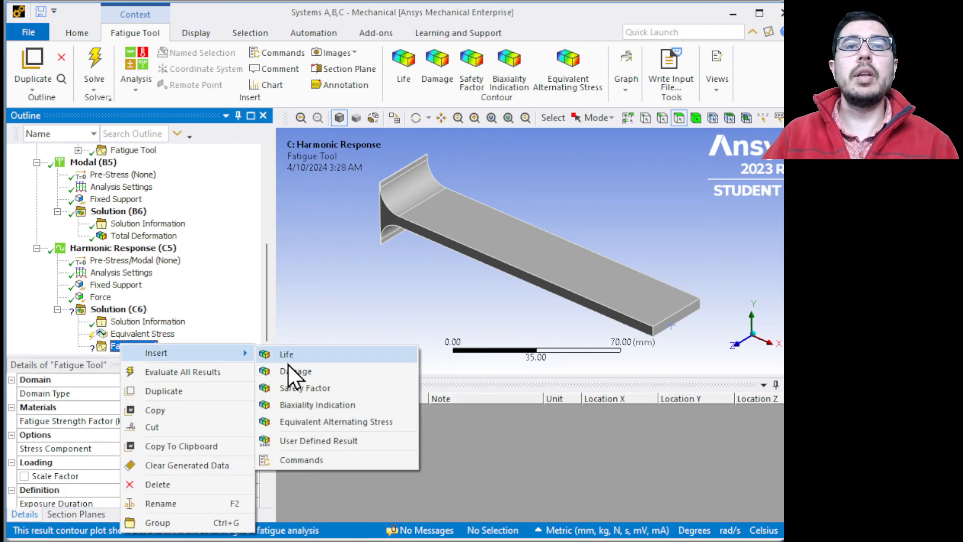
left_click(287, 358)
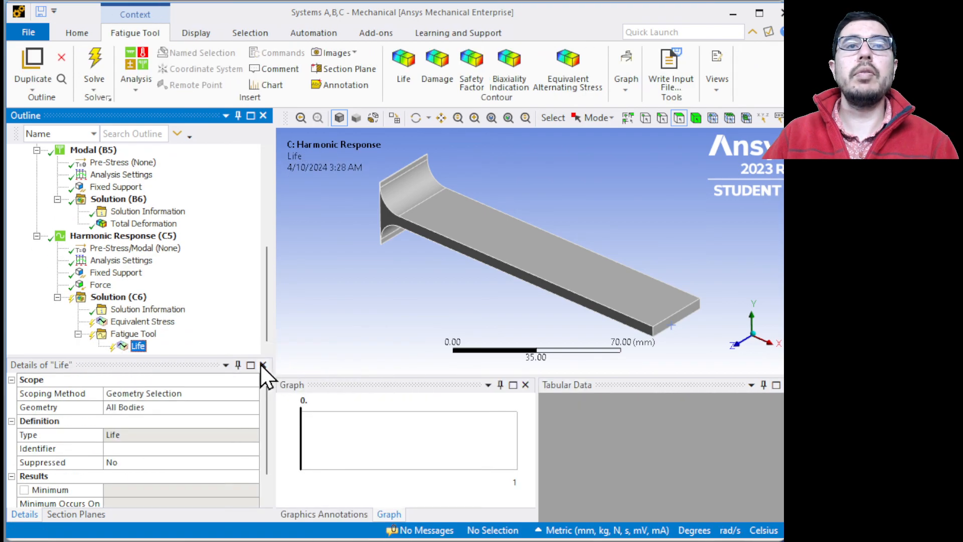
right_click(106, 298)
left_click(173, 326)
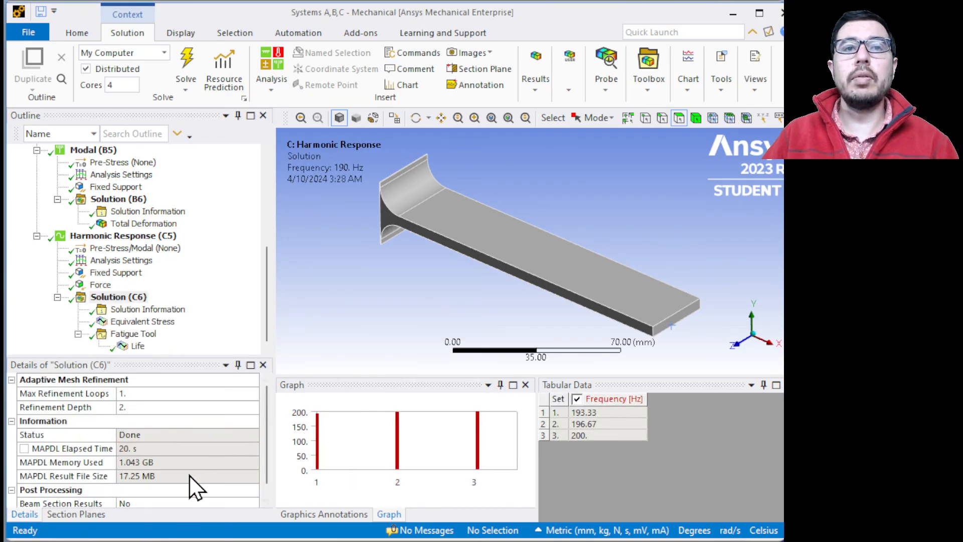
Examine the harmonic response's Life and Equivalent Stress contours for the 200 Hz frequency maximum.
left_click(593, 440)
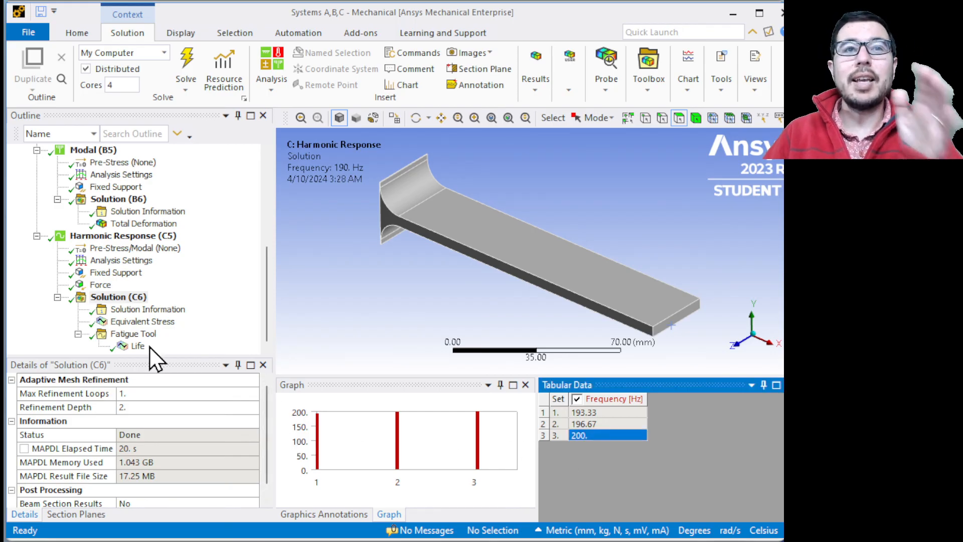
left_click(127, 350)
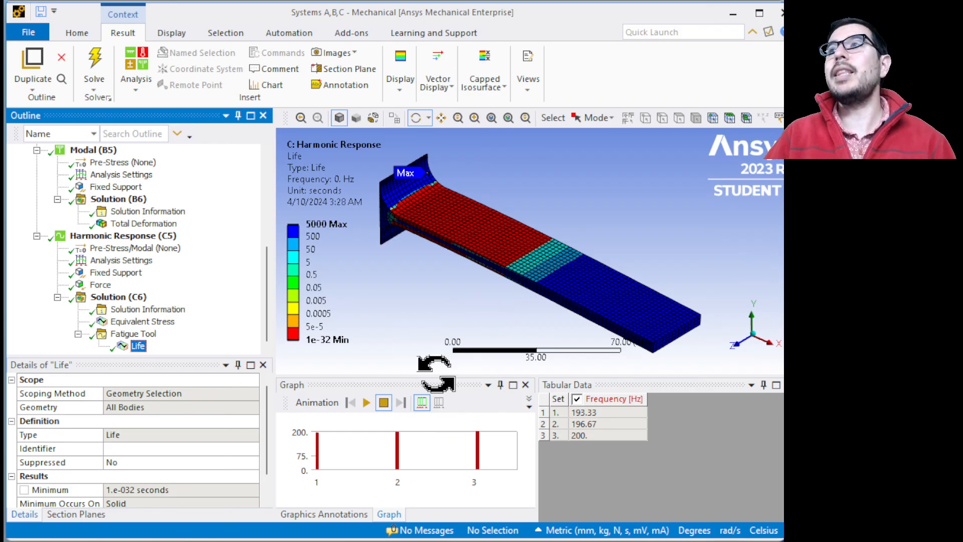
left_click(151, 322)
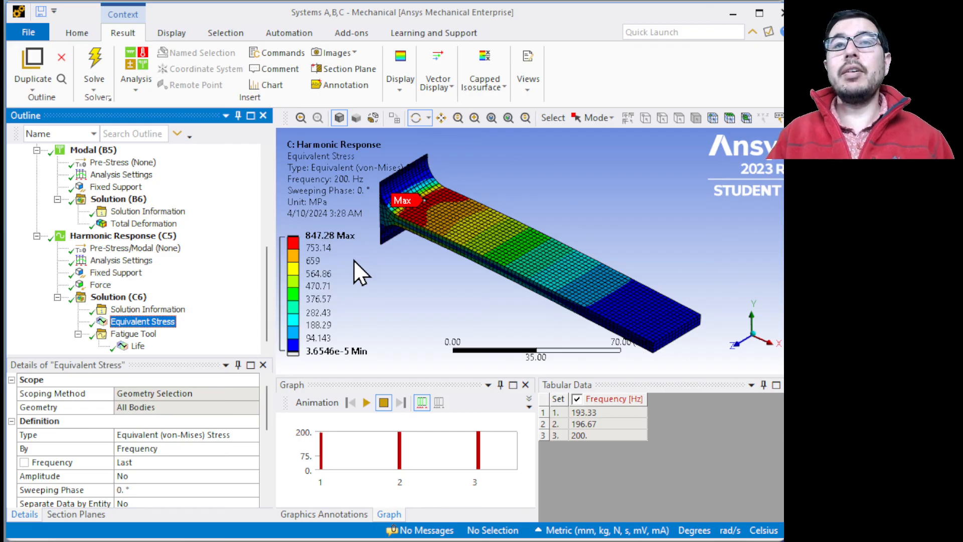
left_click(137, 346)
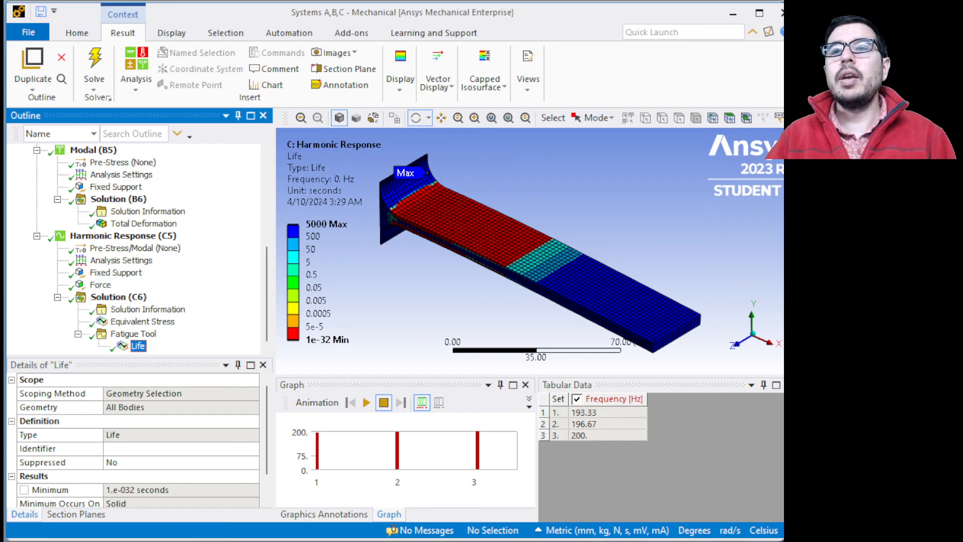
Switch to the PowerPoint slide show and go back to the title slide.
key("alt+Tab")
key("Left")
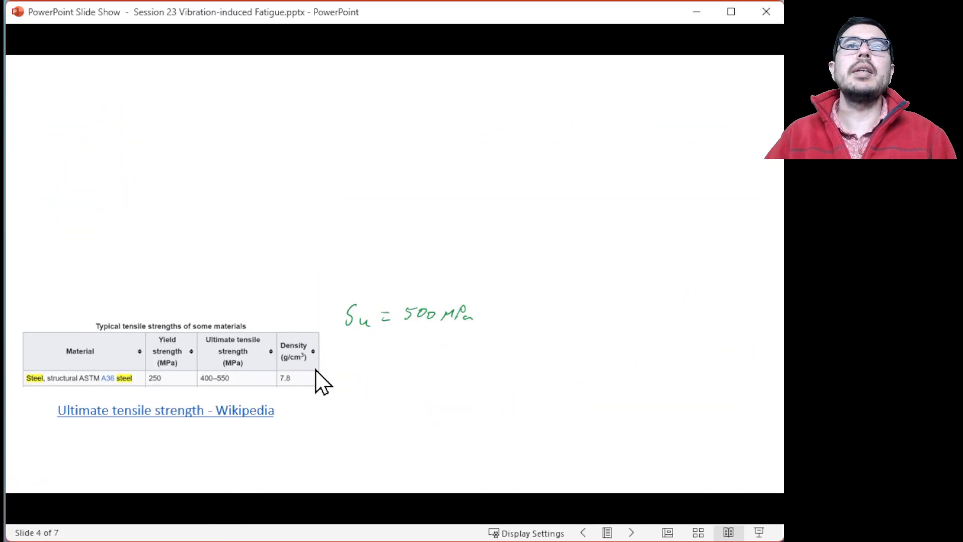
key("Left")
key("Left")
key("Left")
key("Left")
key("Left")
key("Left")
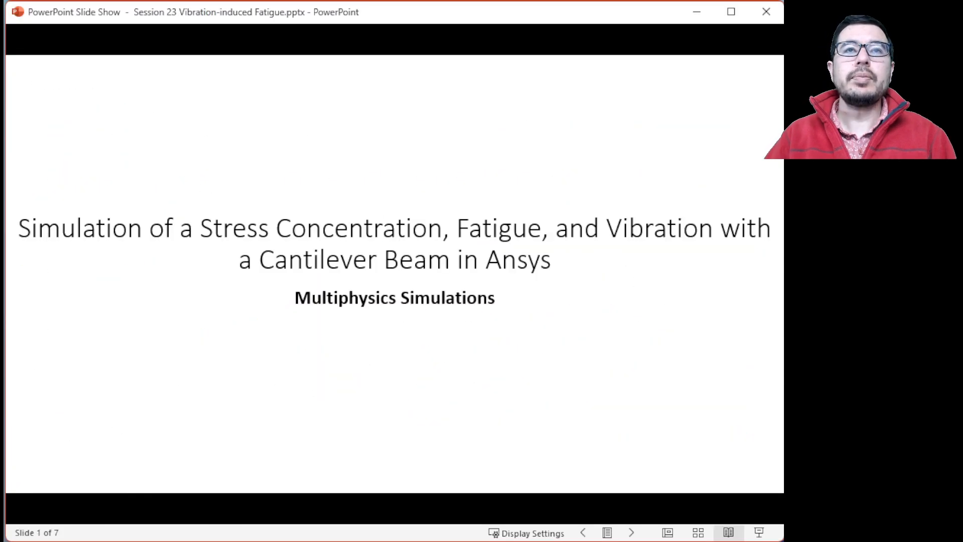
Advance to the slide "A Stress Concentrator, Fatigue, and Vibration" and reveal its bullet points.
key("Right")
key("Right")
key("Right")
key("Right")
key("Right")
key("Right")
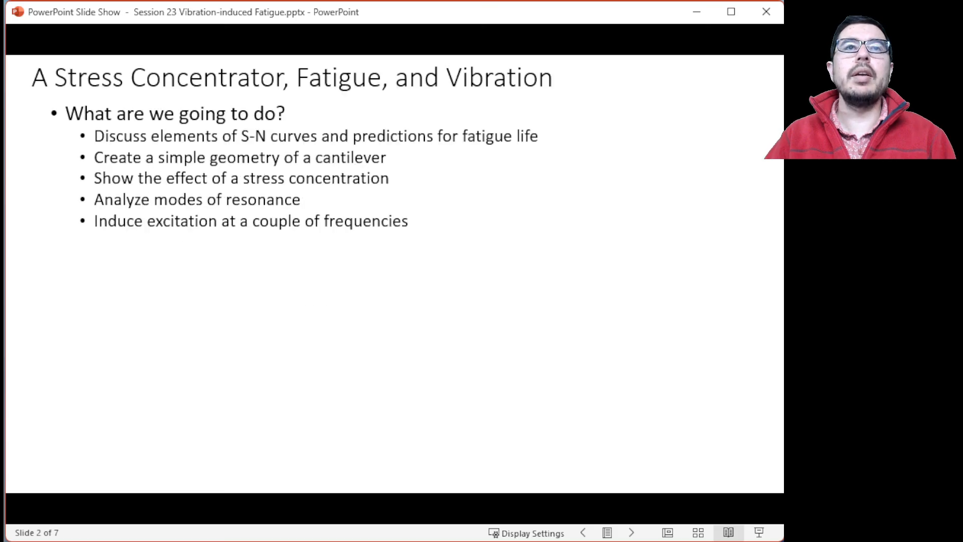